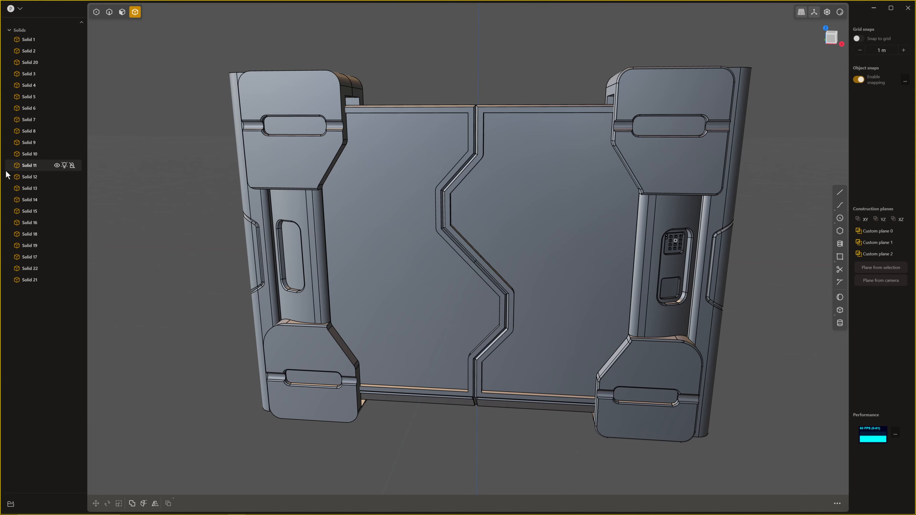
middle_click_drag(306, 130, 578, 232)
left_click(538, 226)
scroll(523, 237, "down", 2)
middle_click_drag(523, 236, 525, 228)
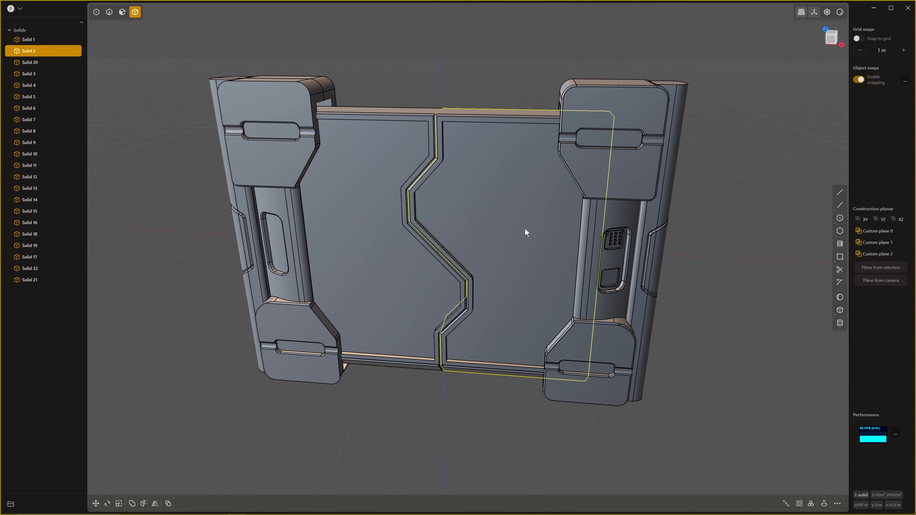
key("g")
left_click_drag(534, 255, 559, 266)
key("Escape")
middle_click_drag(575, 258, 619, 224)
left_click(661, 190)
- Examine the overall shapes of the finished sci-fi door model from the front
scroll(539, 226, "up", 2)
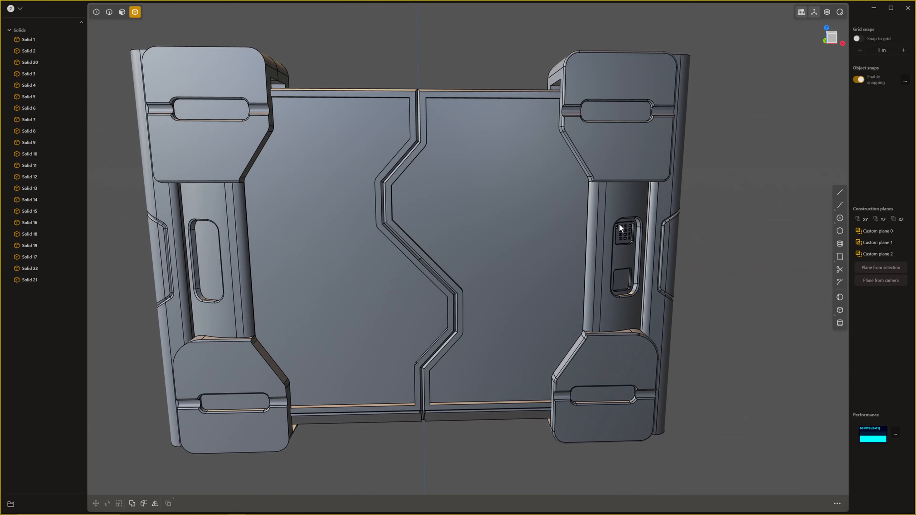
scroll(600, 227, "down", 3)
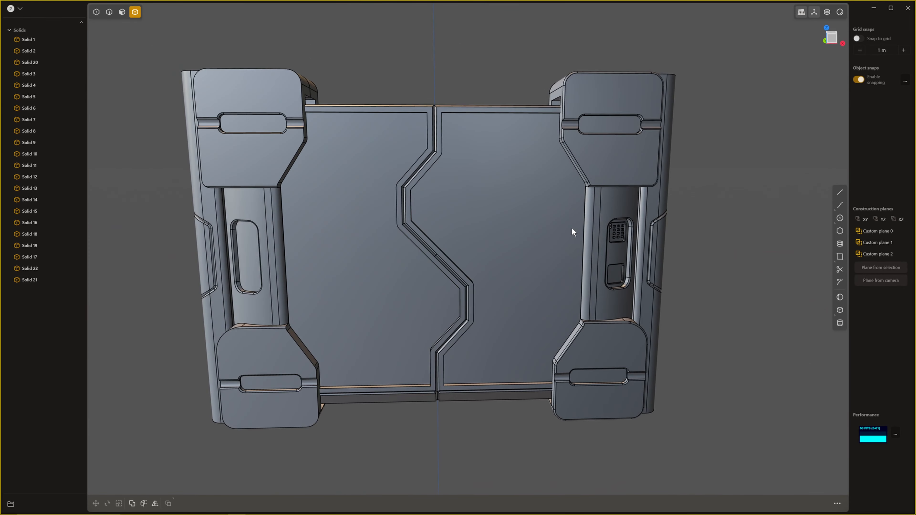
scroll(741, 121, "up", 1)
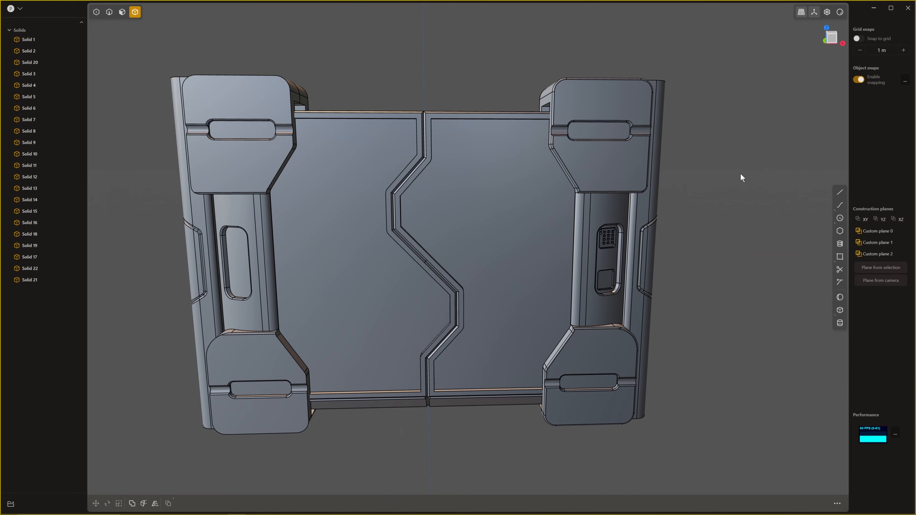
middle_click_drag(740, 178, 757, 223)
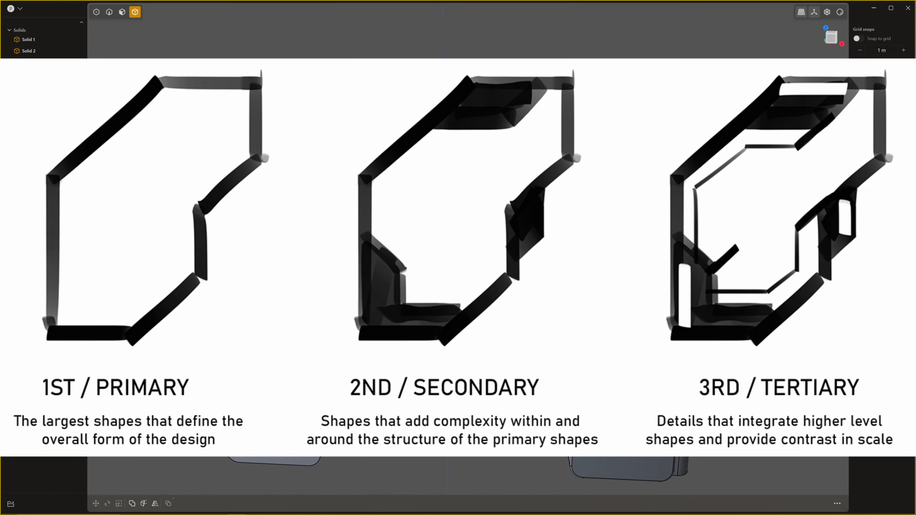
key("KP_1")
middle_click_drag(360, 246, 469, 260, "shift")
scroll(415, 234, "down", 1)
scroll(534, 278, "down", 1)
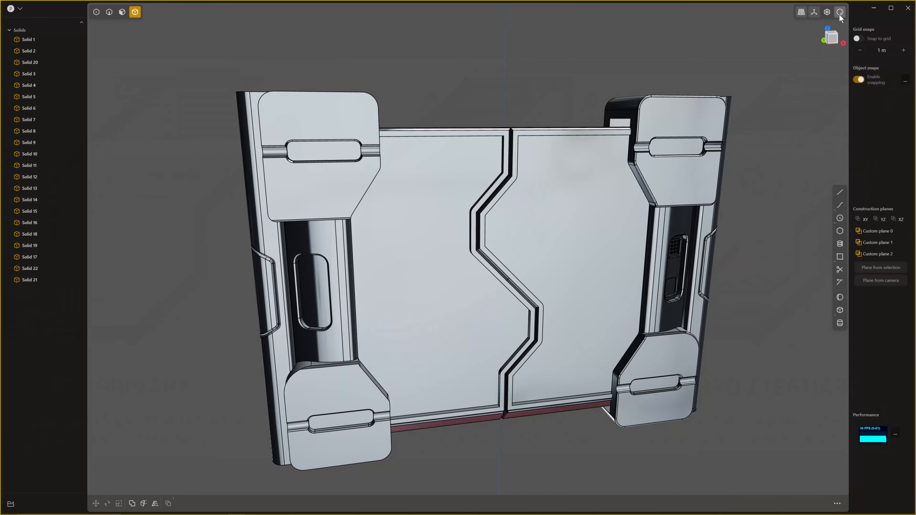
- Shade the door model flat black to inspect its silhouette, and restore the default grey shading
left_click(840, 12)
left_click(846, 68)
middle_click_drag(845, 67, 481, 226)
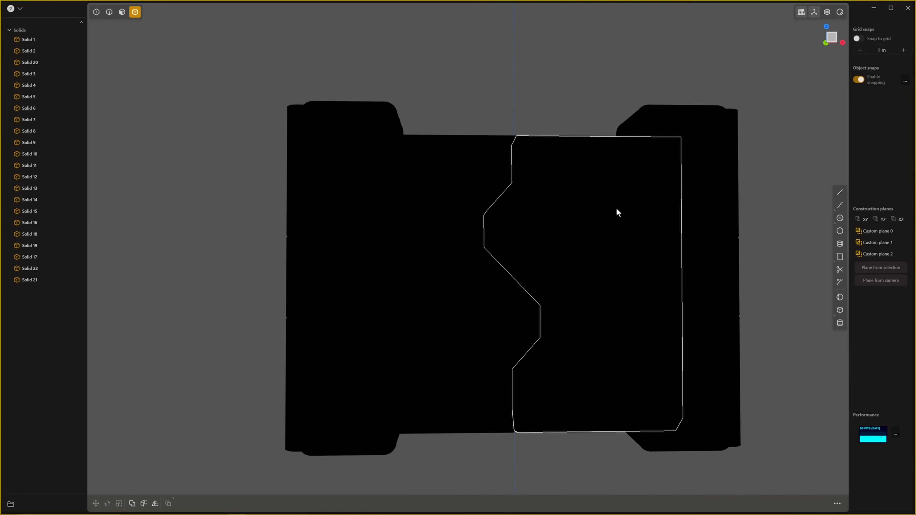
left_click(840, 12)
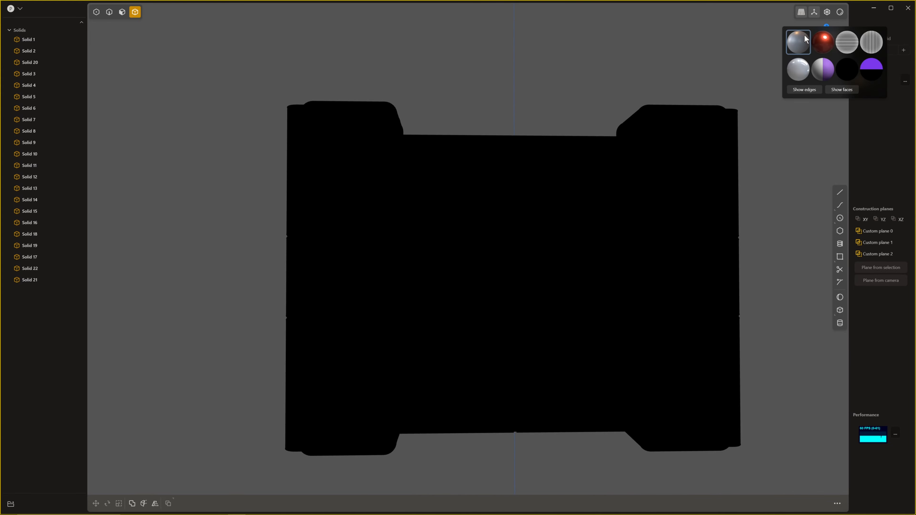
left_click(799, 42)
mouse_move(729, 206)
middle_mouse_down()
mouse_move(668, 242)
mouse_move(636, 224)
mouse_move(629, 238)
mouse_move(670, 250)
mouse_move(693, 228)
mouse_move(698, 235)
mouse_move(664, 285)
mouse_move(618, 313)
mouse_move(555, 328)
mouse_move(557, 321)
middle_mouse_up()
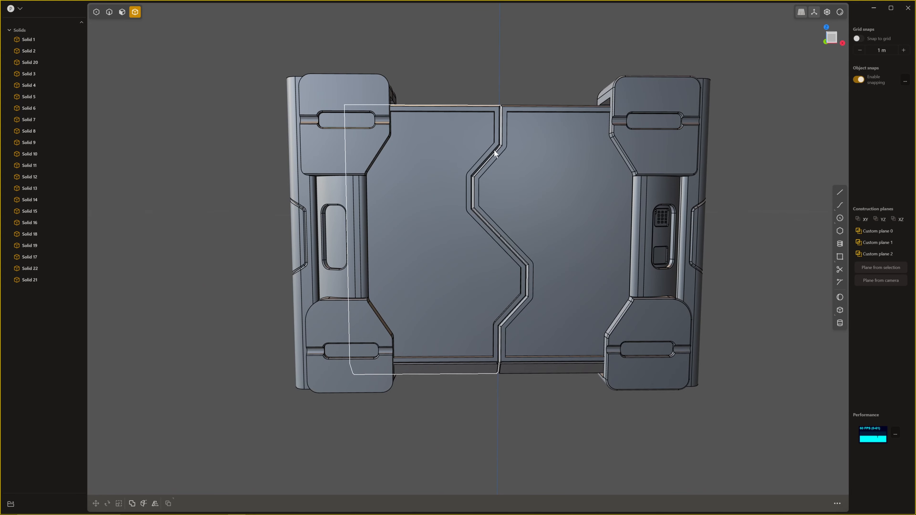
- Examine the keypad recess on the door's right pillar up close and the whole door in front view
scroll(649, 378, "up", 2)
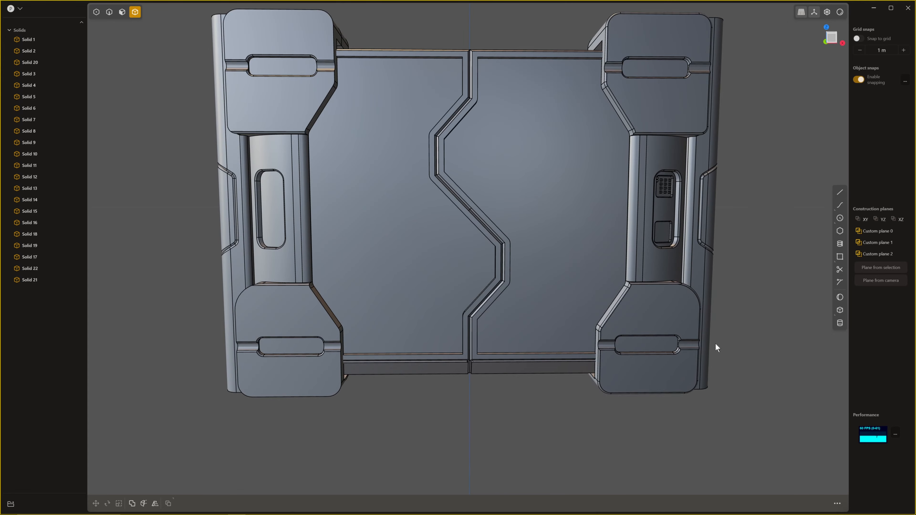
scroll(710, 277, "up", 5)
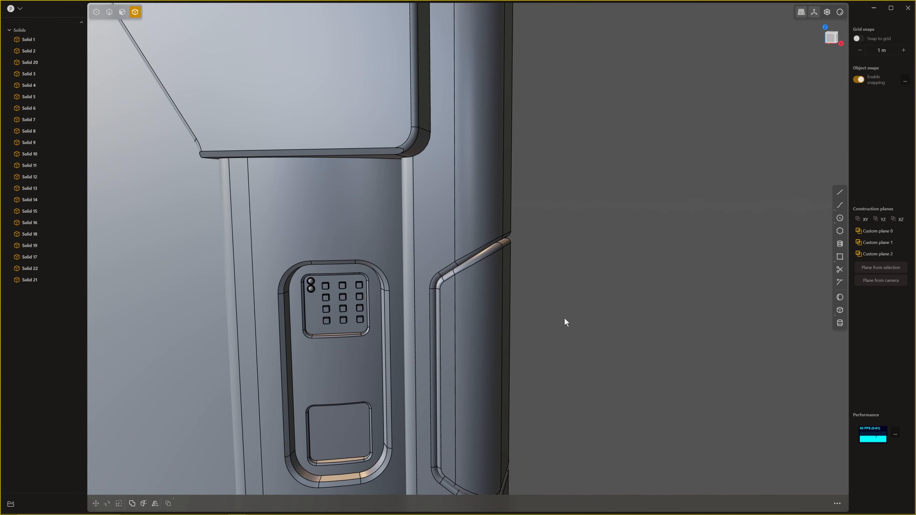
scroll(565, 318, "down", 2)
scroll(438, 286, "down", 2)
scroll(323, 394, "up", 2)
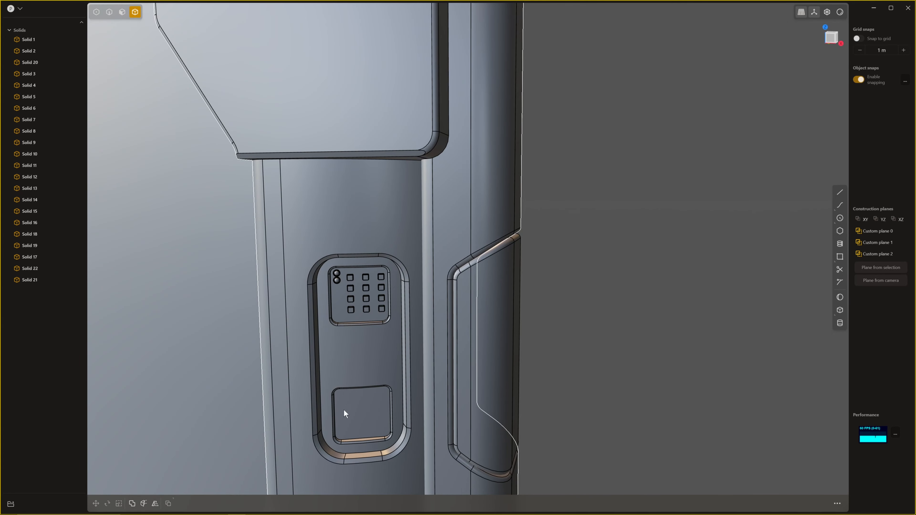
scroll(361, 314, "up", 2)
scroll(351, 296, "down", 6)
middle_click_drag(350, 296, 530, 294, "shift")
scroll(547, 313, "down", 5)
key("KP_1")
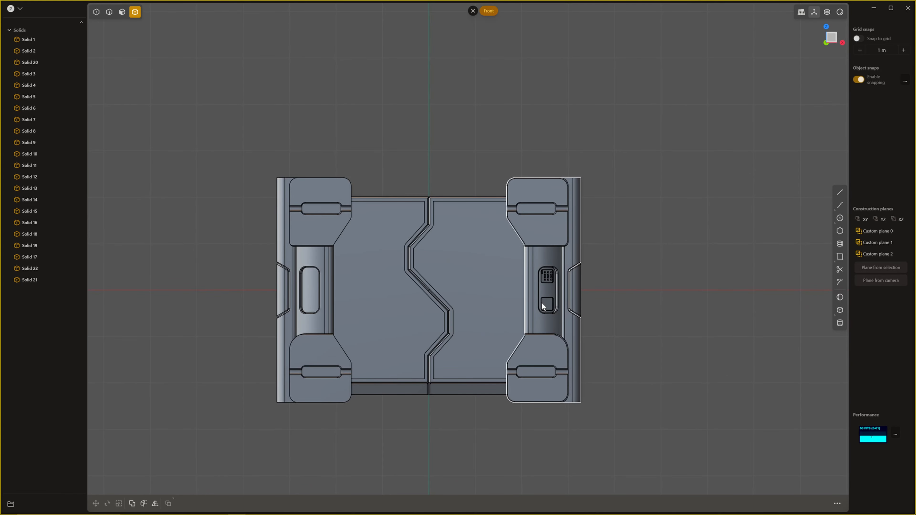
scroll(603, 306, "down", 1)
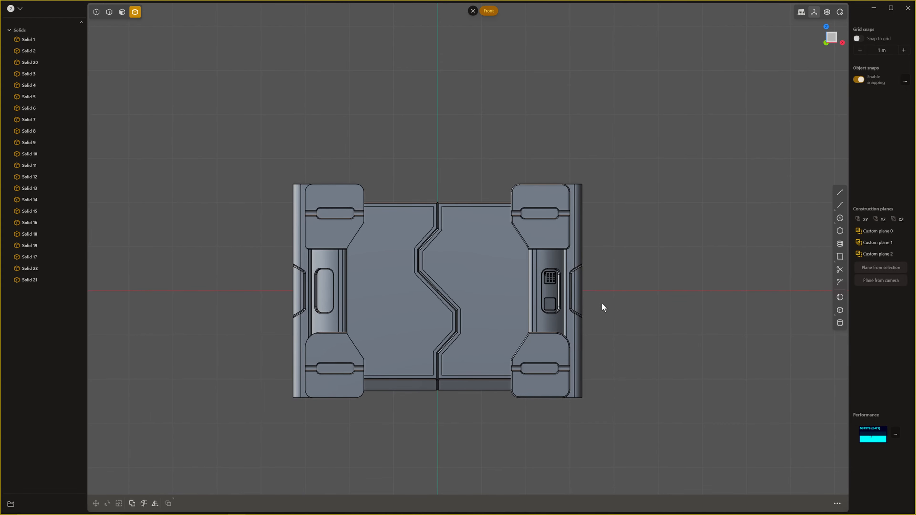
- Examine the complete door assembly from several angles, near and far
mouse_move(603, 307)
middle_mouse_down()
mouse_move(577, 314)
mouse_move(588, 310)
middle_mouse_up()
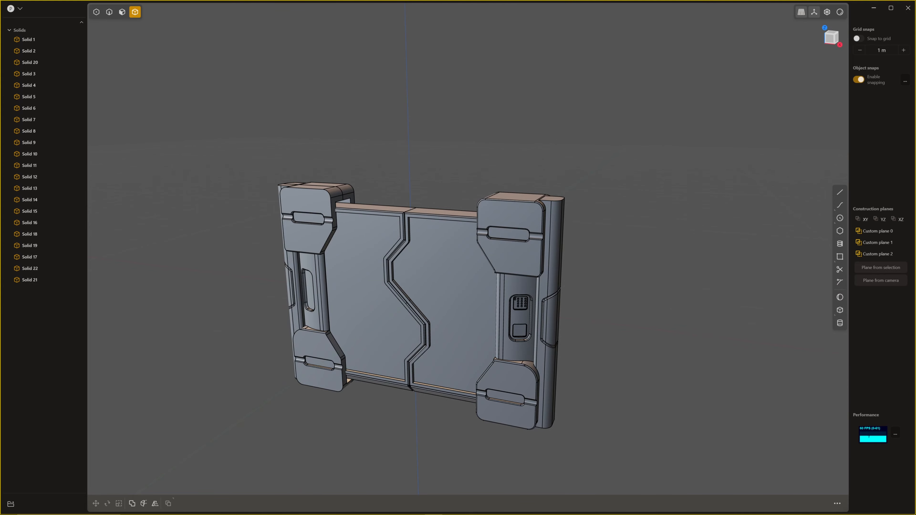
scroll(440, 202, "up", 3)
scroll(362, 328, "up", 3)
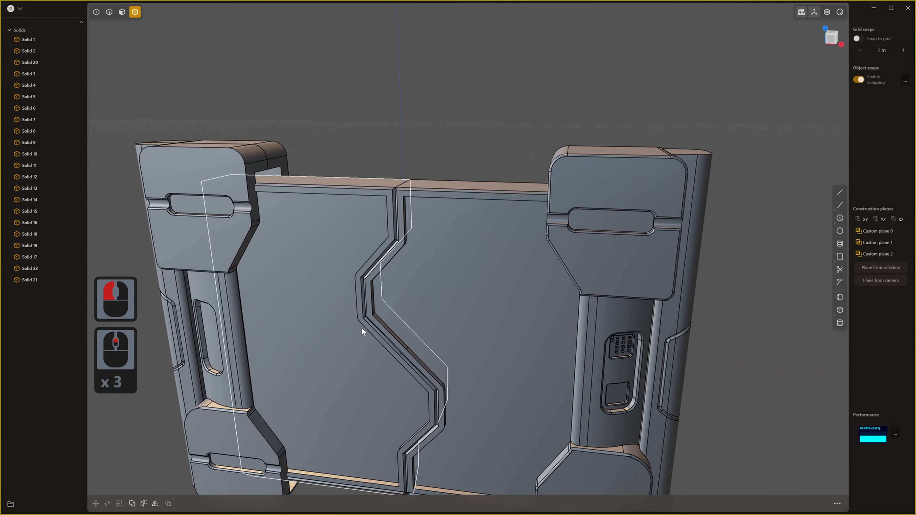
middle_click_drag(361, 328, 424, 308)
scroll(408, 314, "down", 3)
scroll(408, 314, "down", 2)
scroll(424, 307, "up", 1)
scroll(343, 269, "down", 3)
middle_click_drag(344, 269, 371, 302)
scroll(239, 279, "up", 3)
scroll(238, 277, "down", 4)
scroll(238, 276, "up", 2)
scroll(382, 320, "up", 1)
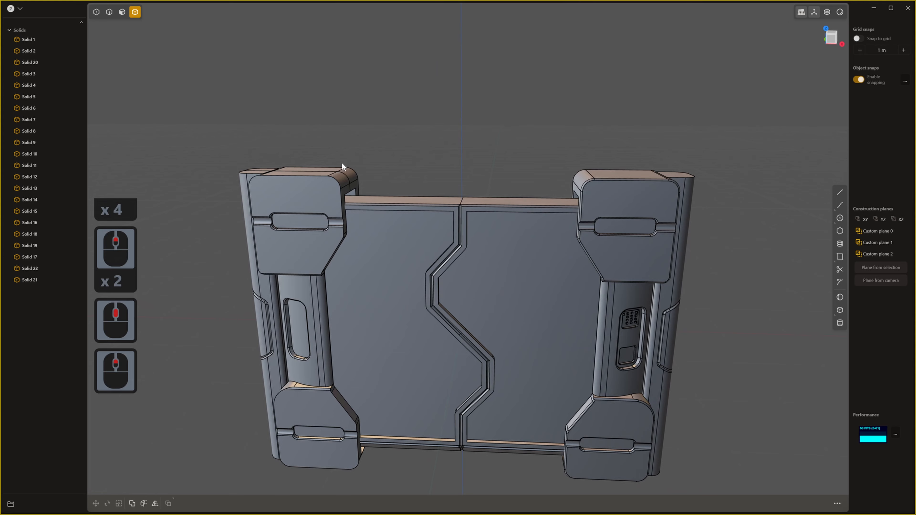
scroll(384, 200, "up", 1)
middle_click_drag(386, 202, 432, 182)
scroll(432, 182, "down", 1)
scroll(432, 182, "down", 1, "shift")
scroll(271, 247, "up", 2)
middle_click_drag(270, 247, 264, 248)
scroll(263, 247, "down", 1)
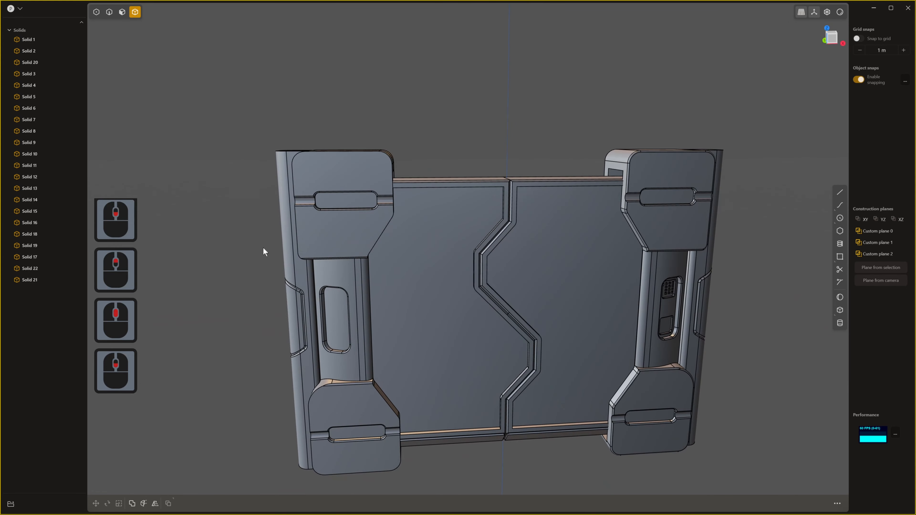
key("s")
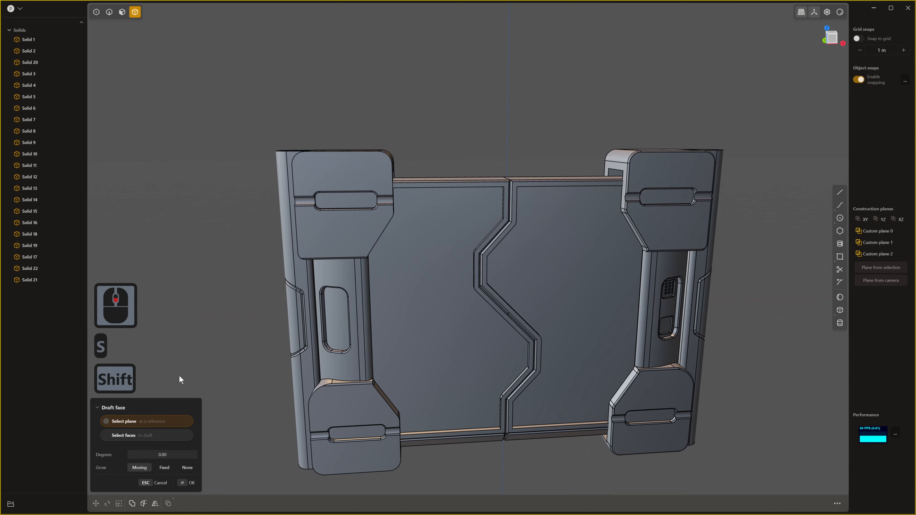
key("s")
scroll(390, 280, "down", 3)
middle_click_drag(389, 281, 465, 210)
scroll(340, 281, "up", 1, "shift")
scroll(353, 256, "up", 2)
scroll(353, 255, "down", 4)
scroll(398, 255, "up", 3)
scroll(402, 248, "down", 3)
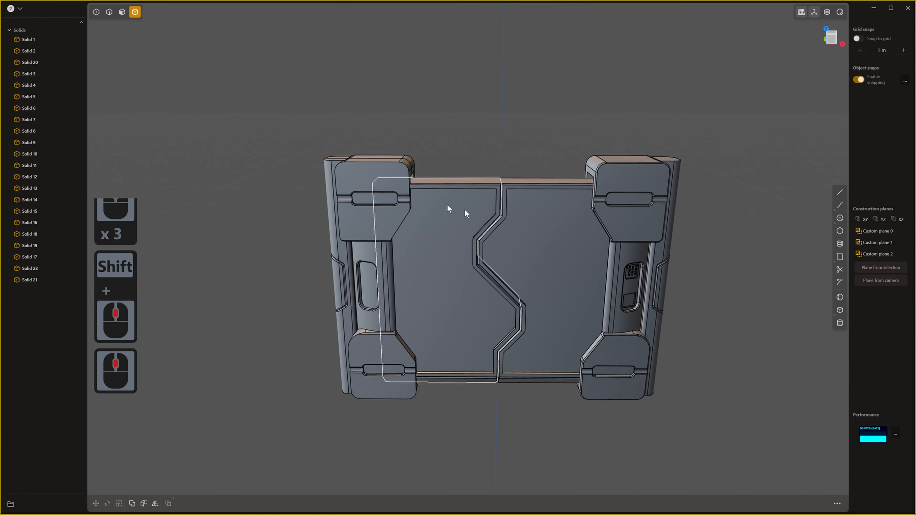
- Delete the whole door model and start a new, empty document without the default cube
left_click_drag(278, 106, 729, 442)
key("x")
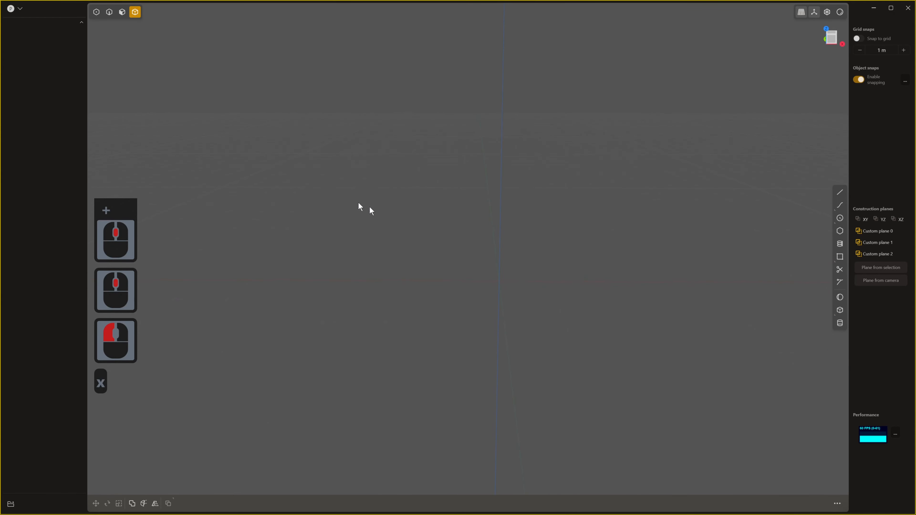
left_click(21, 9)
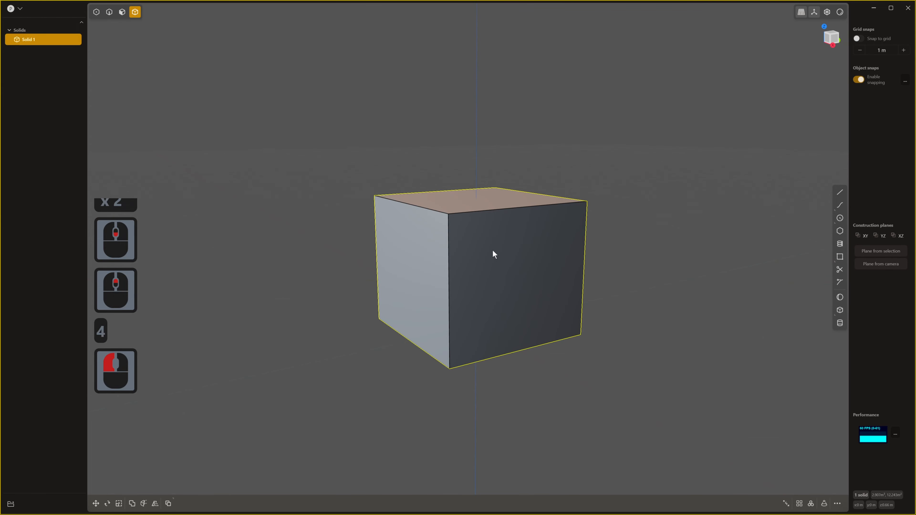
key("x")
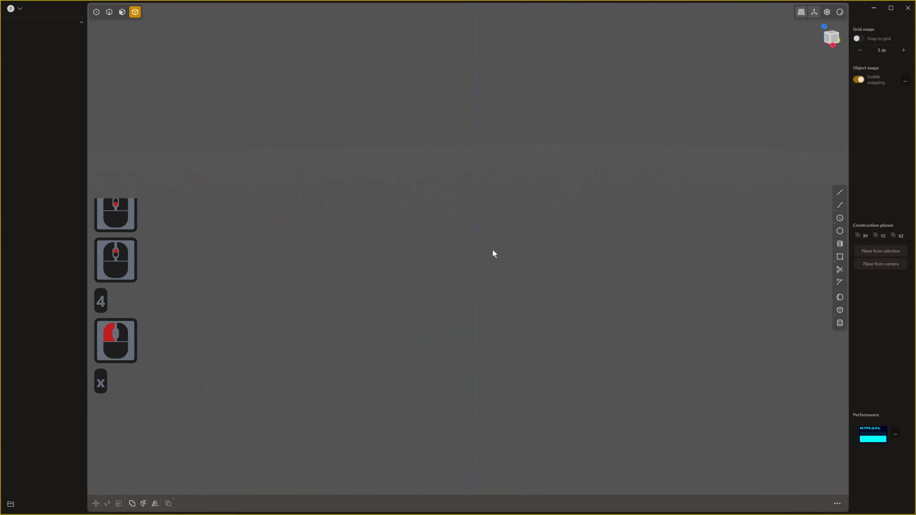
- In the front view, draw a rectangle centred on the origin, about 3.76 m wide and 2.09 m long
scroll(484, 261, "down", 2)
key("1")
scroll(595, 188, "down", 10)
middle_click_drag(574, 189, 521, 142, "shift")
scroll(534, 160, "up", 2)
scroll(552, 207, "up", 3)
middle_click_drag(554, 211, 596, 253, "shift")
key("1")
scroll(595, 244, "up", 2)
scroll(583, 252, "up", 1)
scroll(585, 259, "down", 2)
scroll(605, 262, "down", 2)
scroll(596, 253, "up", 1)
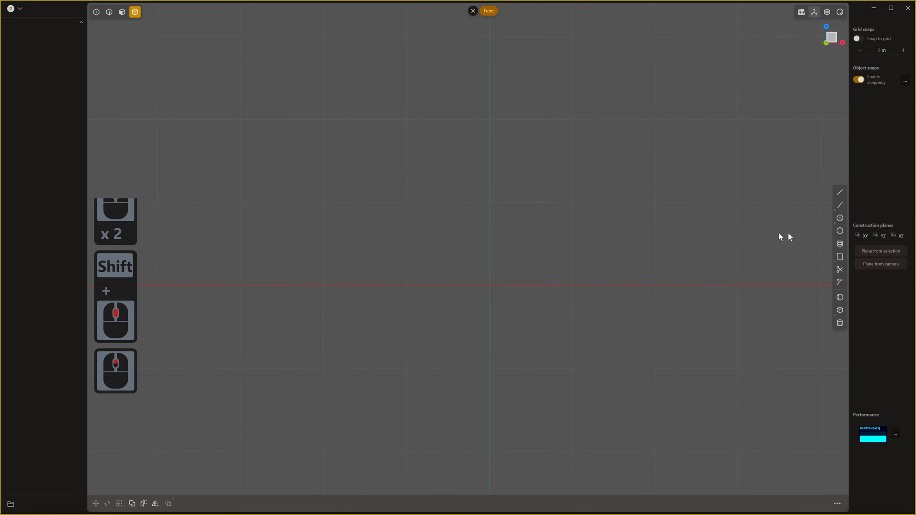
left_click(840, 257)
left_click(491, 285)
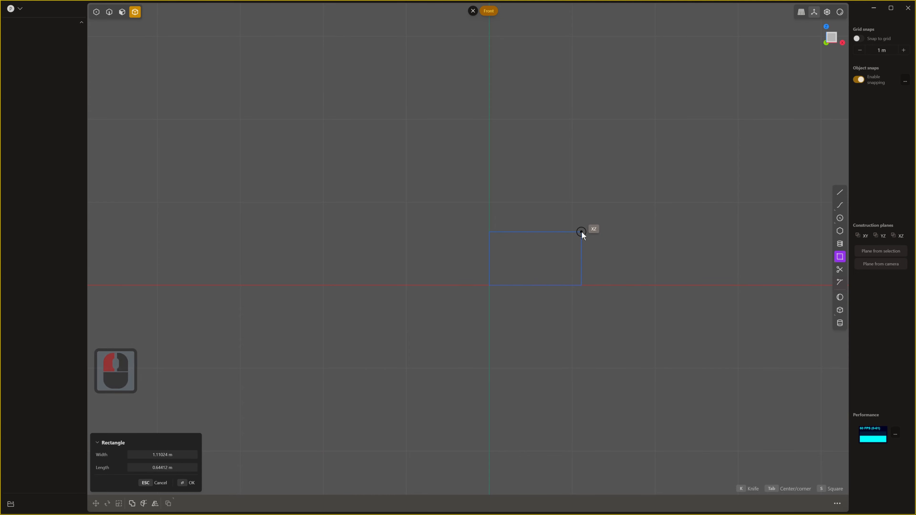
key("Tab")
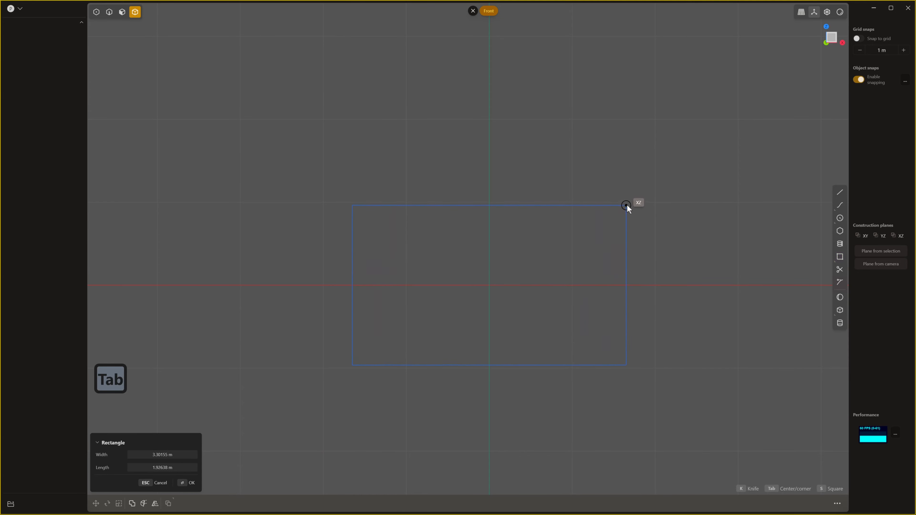
left_click(646, 198)
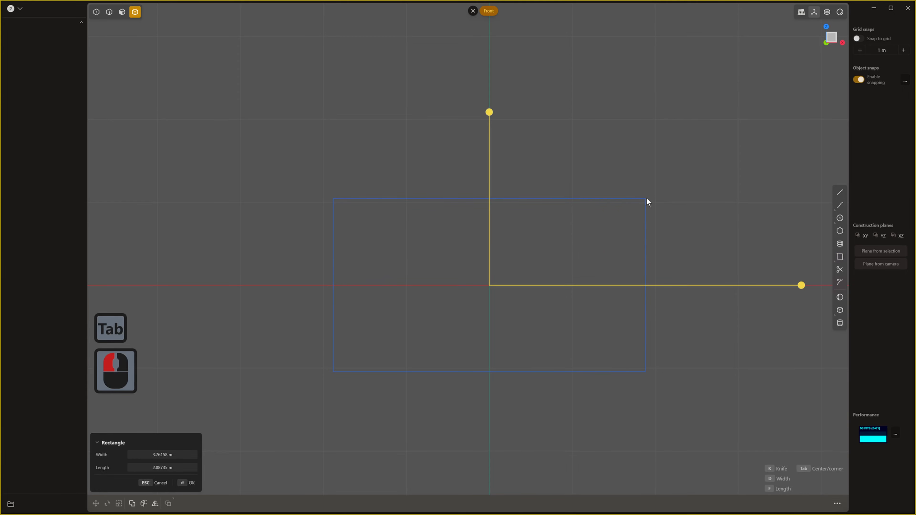
right_click(675, 193)
scroll(671, 224, "down", 4)
middle_click_drag(669, 256, 631, 249, "shift")
scroll(632, 249, "up", 2)
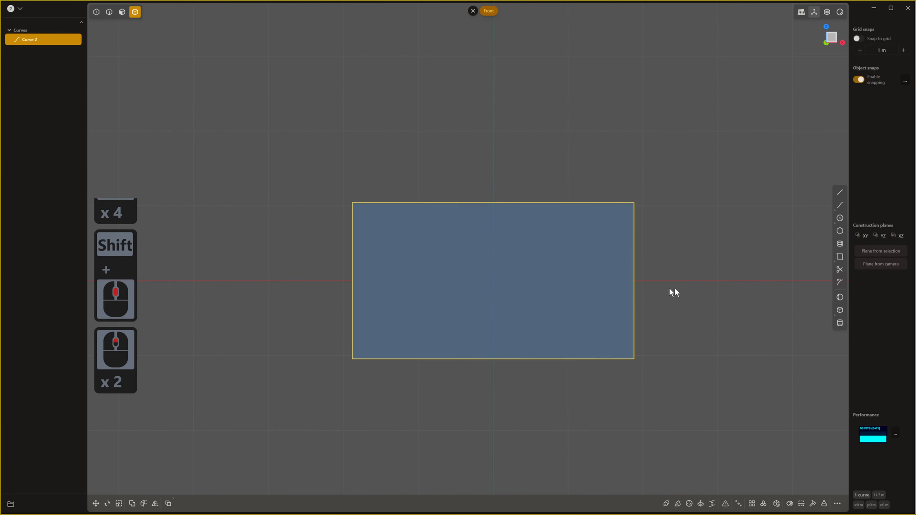
left_click(636, 310)
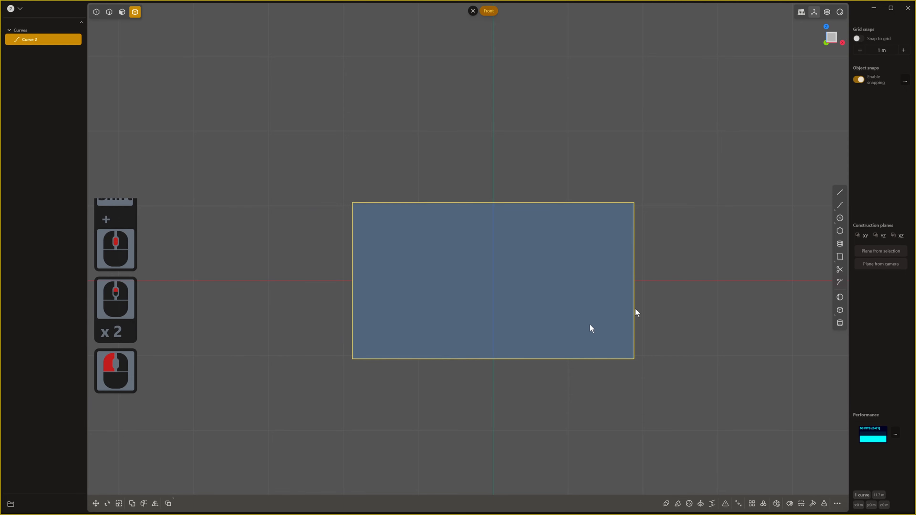
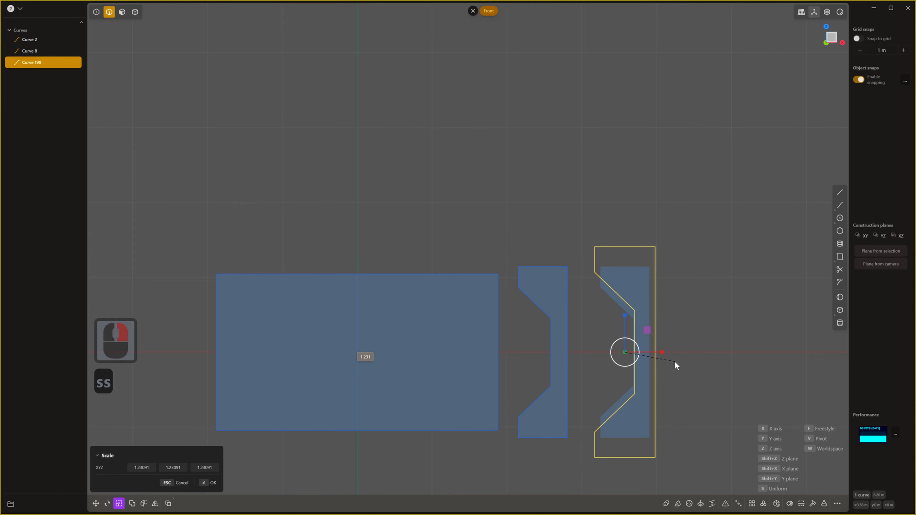
scroll(675, 364, "down", 2)
middle_click_drag(675, 364, 682, 303, "shift")
scroll(683, 303, "up", 1)
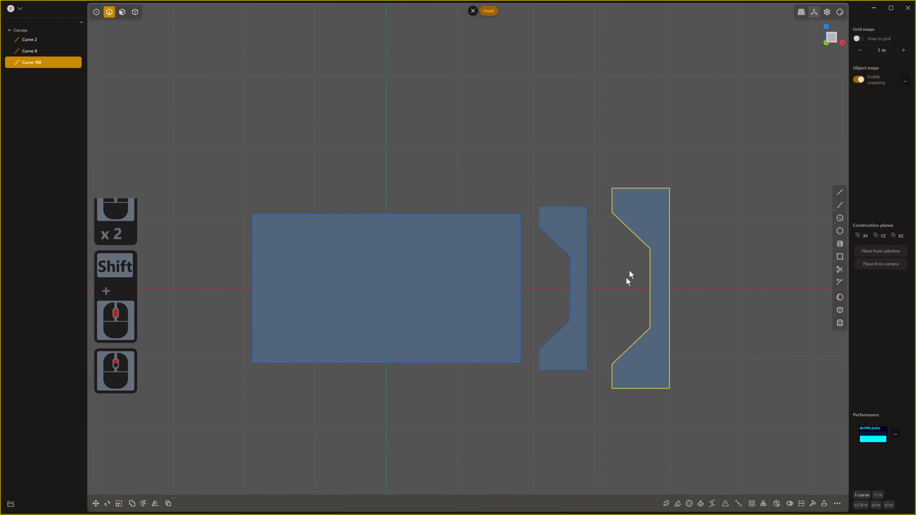
scroll(583, 397, "down", 1)
scroll(583, 397, "up", 1)
scroll(520, 363, "down", 2)
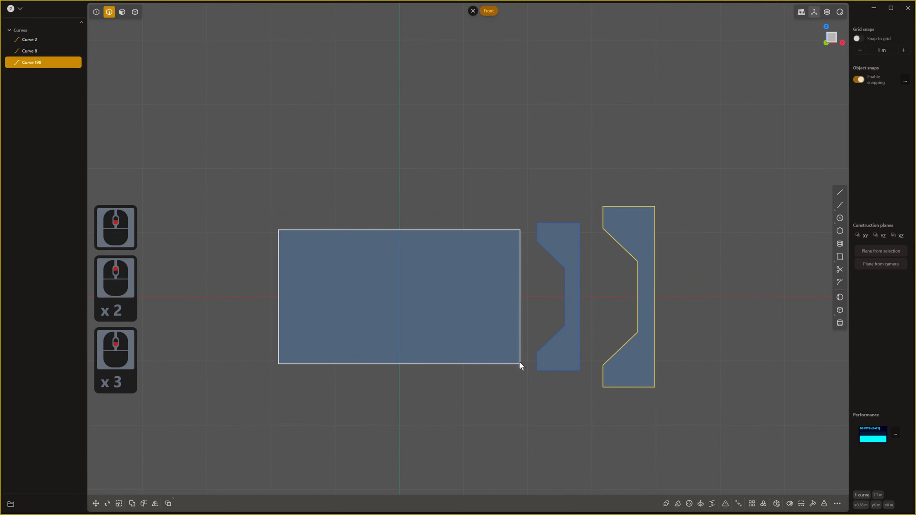
middle_click_drag(519, 363, 584, 386, "shift")
- Extrude the rectangular door panel profile symmetrically to both sides by about 0.162 m each
middle_click_drag(534, 360, 515, 382)
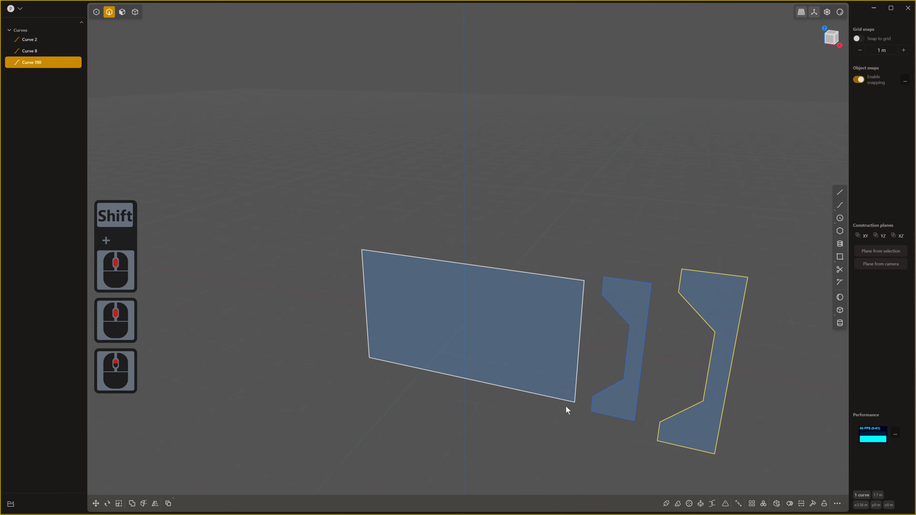
middle_click_drag(567, 409, 524, 392)
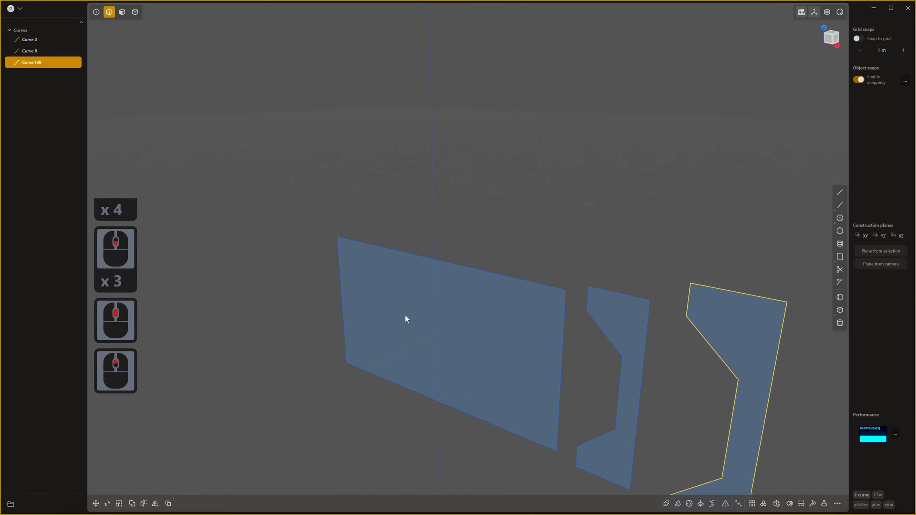
key("3")
left_click(423, 315)
middle_click_drag(450, 321, 377, 324)
left_click_drag(393, 317, 404, 313)
key("Tab")
middle_click_drag(524, 268, 397, 167)
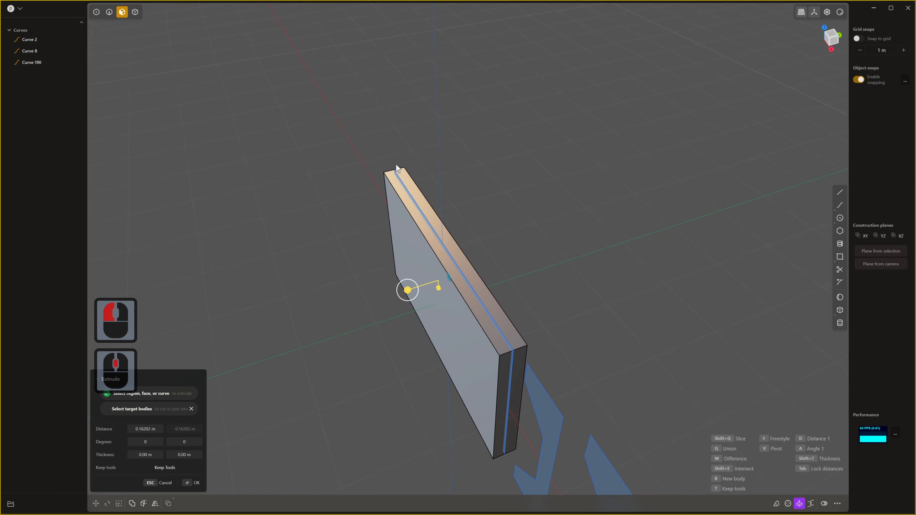
middle_click_drag(381, 414, 534, 398)
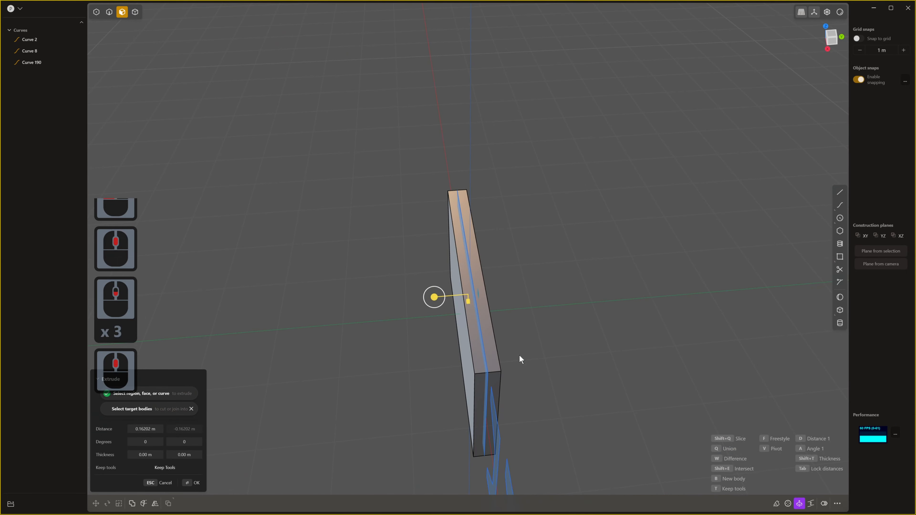
middle_click_drag(520, 359, 560, 259)
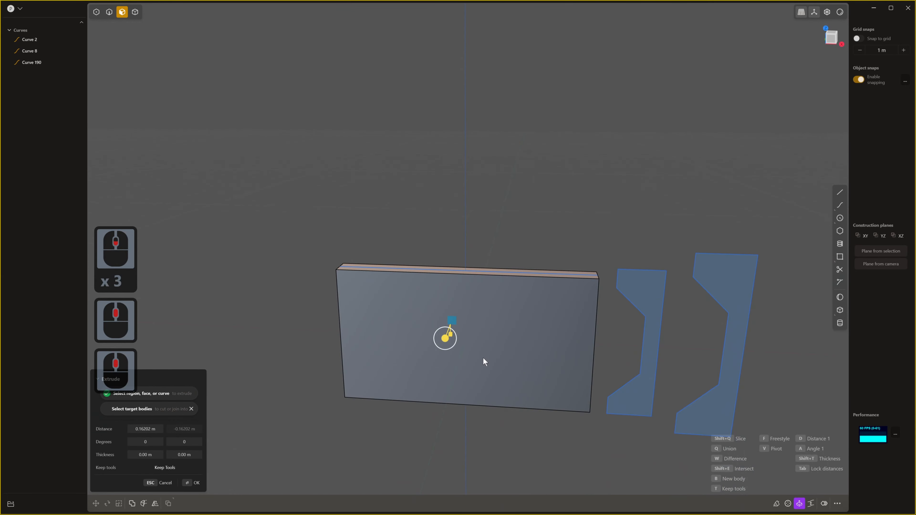
middle_click_drag(483, 359, 562, 231)
right_click(562, 224)
- Extrude the smaller bracket-shaped profile symmetrically to both sides by about 0.275 m each
scroll(562, 224, "down", 3)
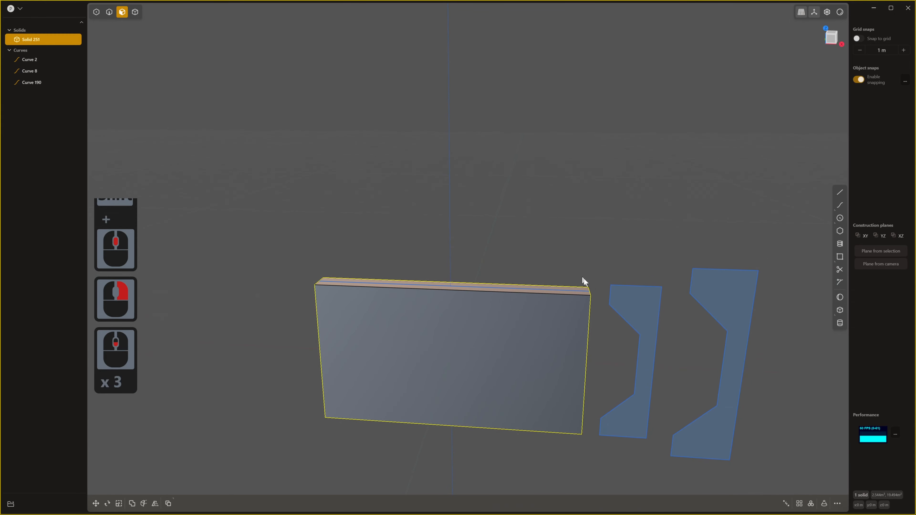
middle_click_drag(584, 282, 446, 356, "shift")
left_click(505, 322)
key("e")
key("7")
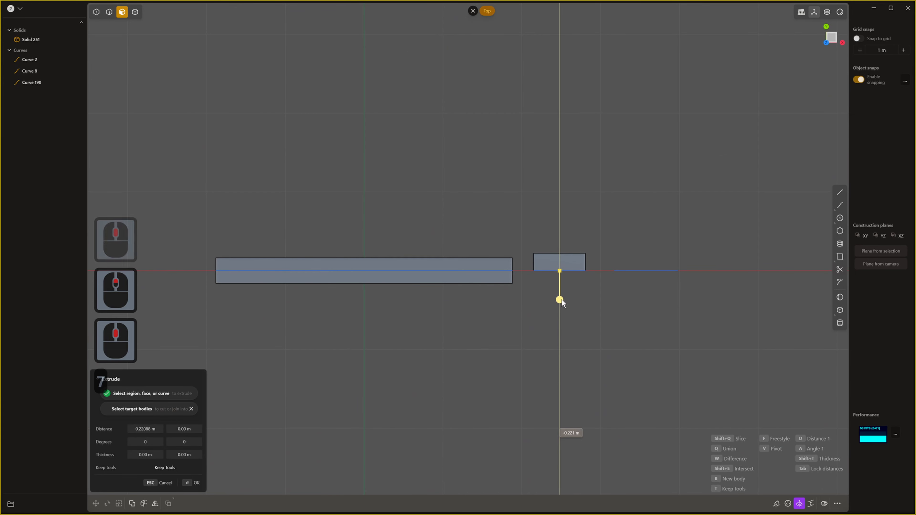
key("Tab")
left_click(562, 295)
right_click(573, 300)
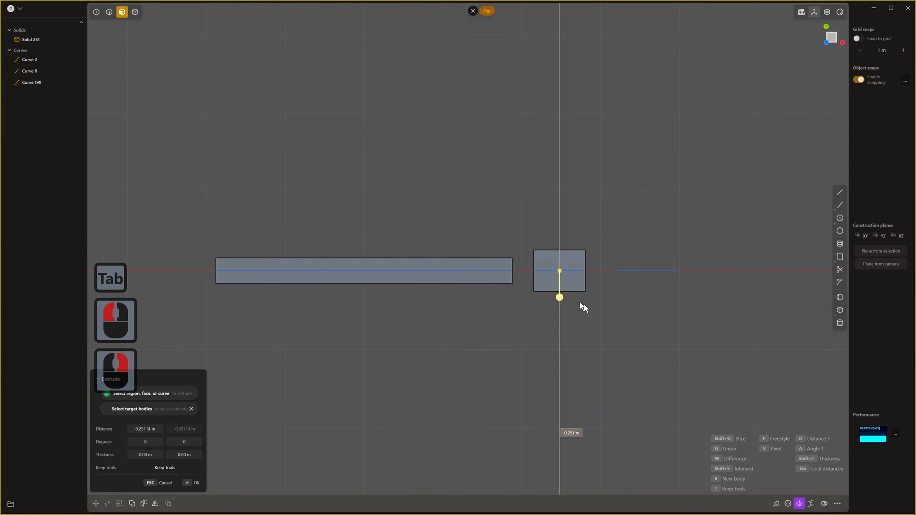
middle_click(628, 294)
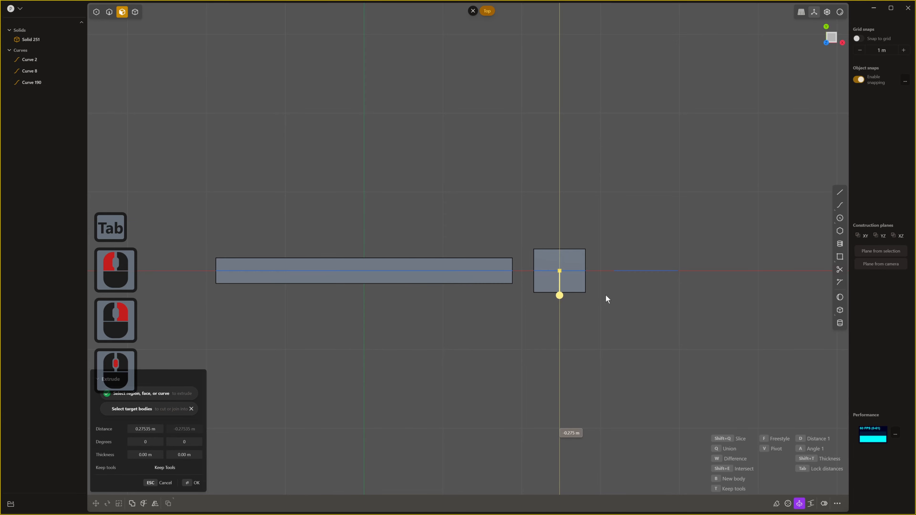
left_click(605, 295)
- Extrude the larger bracket-shaped profile symmetrically to both sides by about 0.469 m each
middle_click_drag(605, 295, 616, 316)
left_click(621, 319)
key("e")
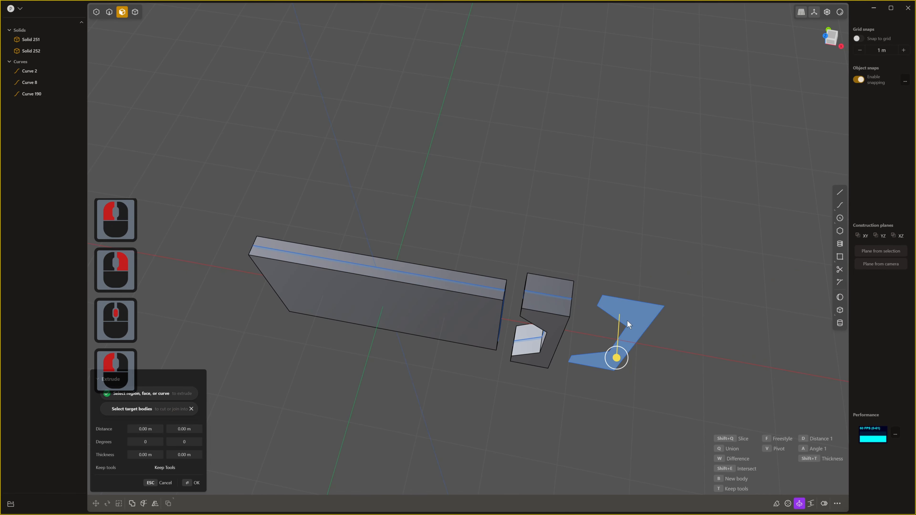
key("7")
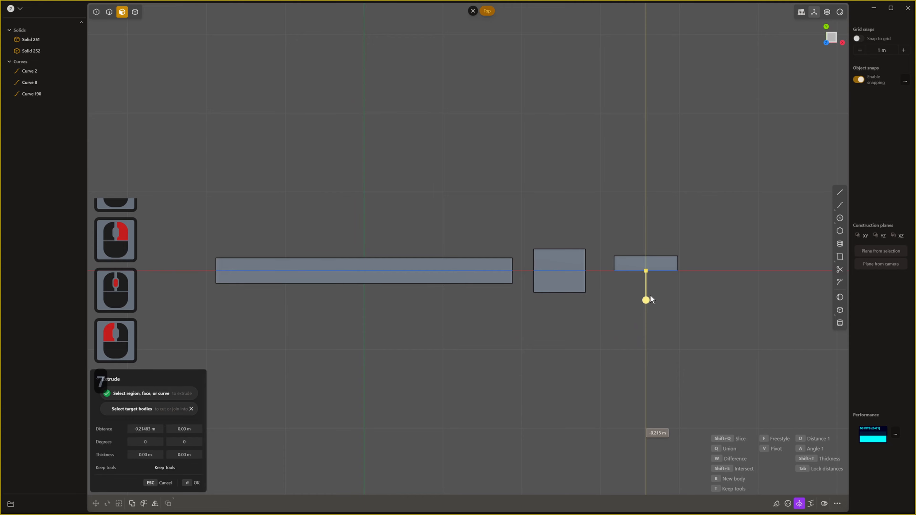
key("Tab")
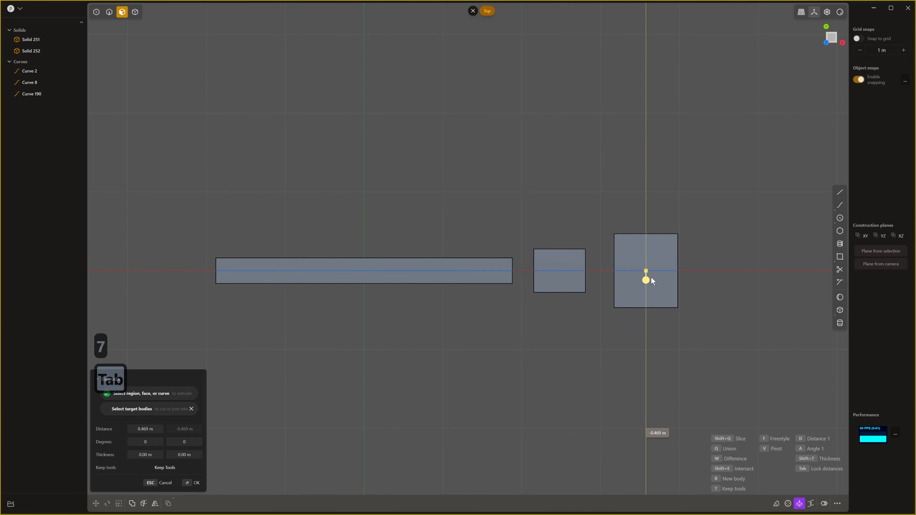
left_click(652, 277)
- Group the three source curves: the rectangle and the two bracket profiles
middle_click_drag(732, 265, 564, 346)
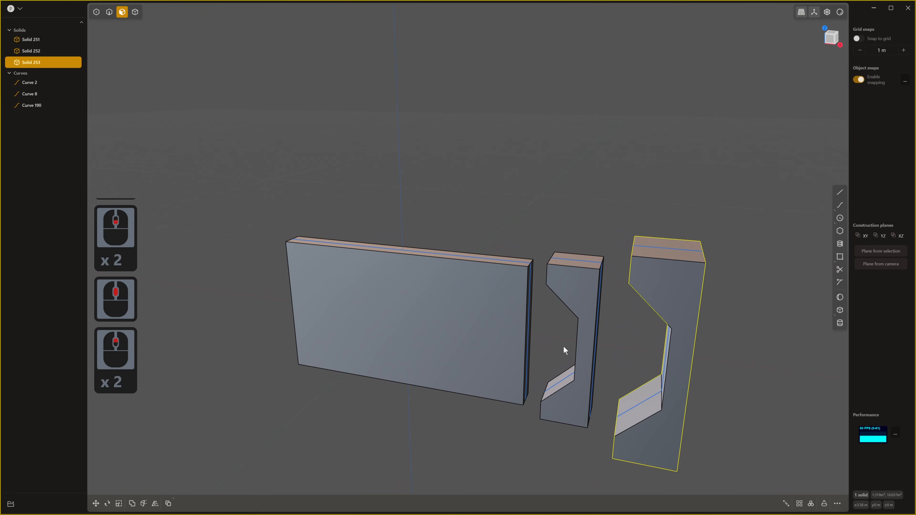
key("1")
scroll(541, 339, "down", 9)
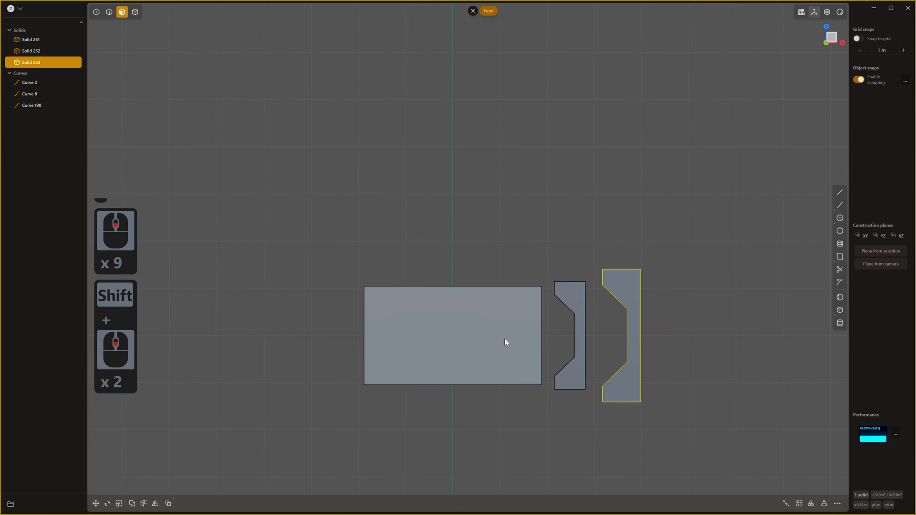
middle_click_drag(294, 319, 327, 364, "shift")
left_click(30, 83)
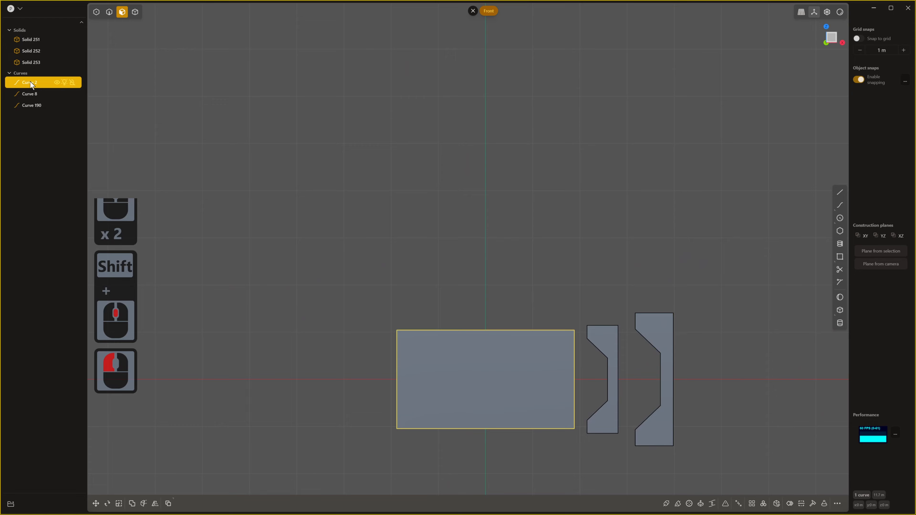
left_click(32, 105, "shift")
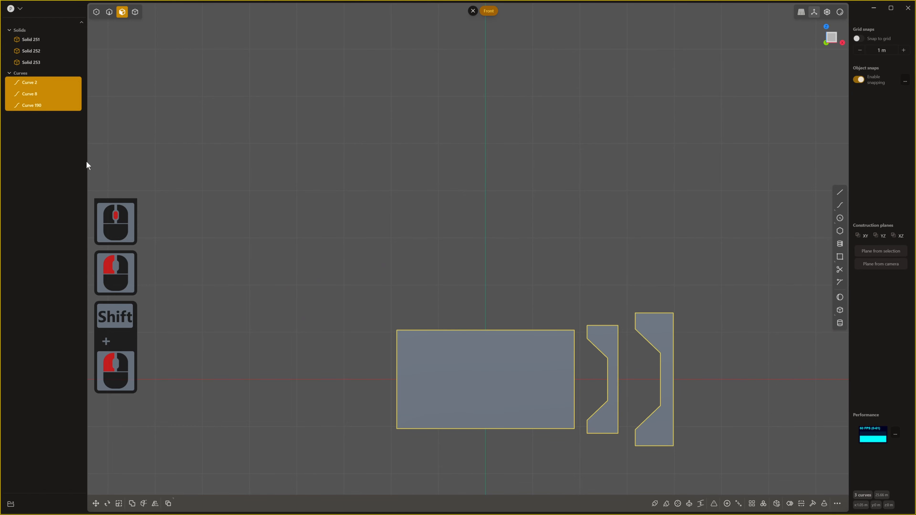
key("ctrl+g")
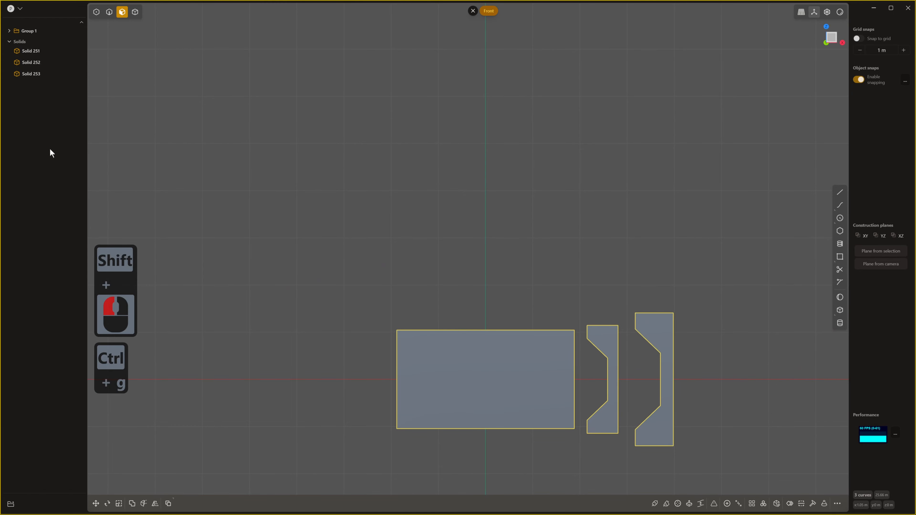
- Rename the new curve group as Base Curves
left_click(27, 31)
double_click(27, 31)
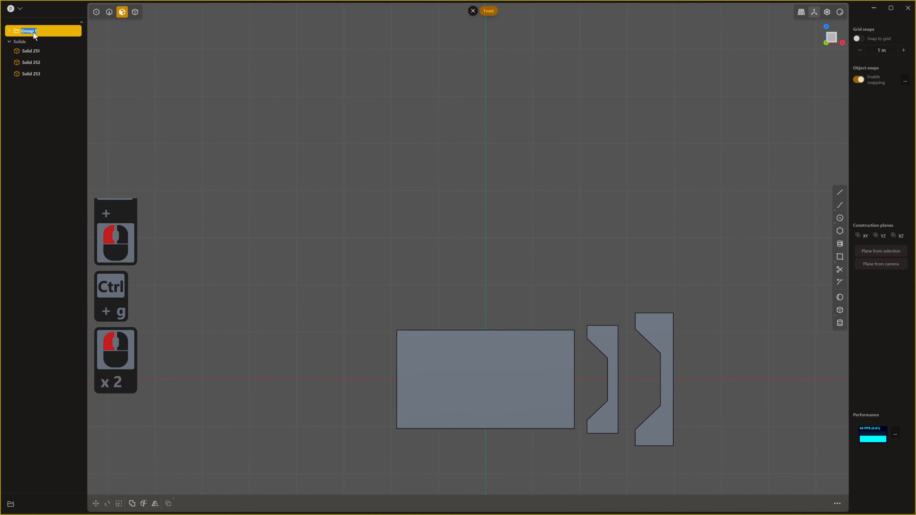
type("Base")
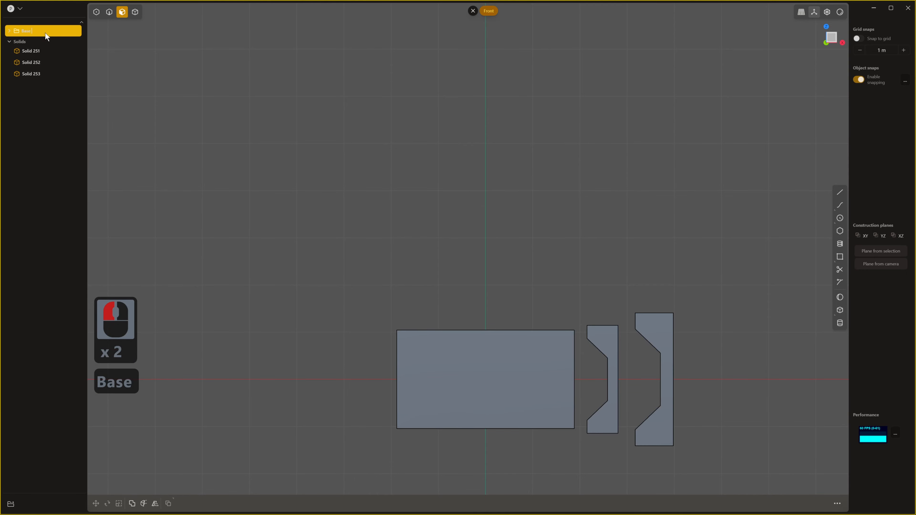
type(" Curv")
type("e")
key("BackSpace")
type("rves")
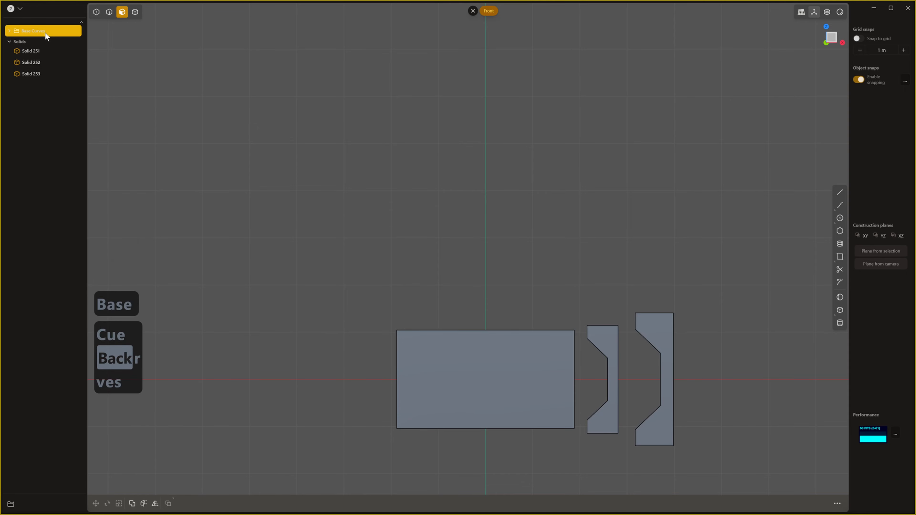
key("Return")
- Hide the Base Curves group so only the extruded solids are displayed
key("2")
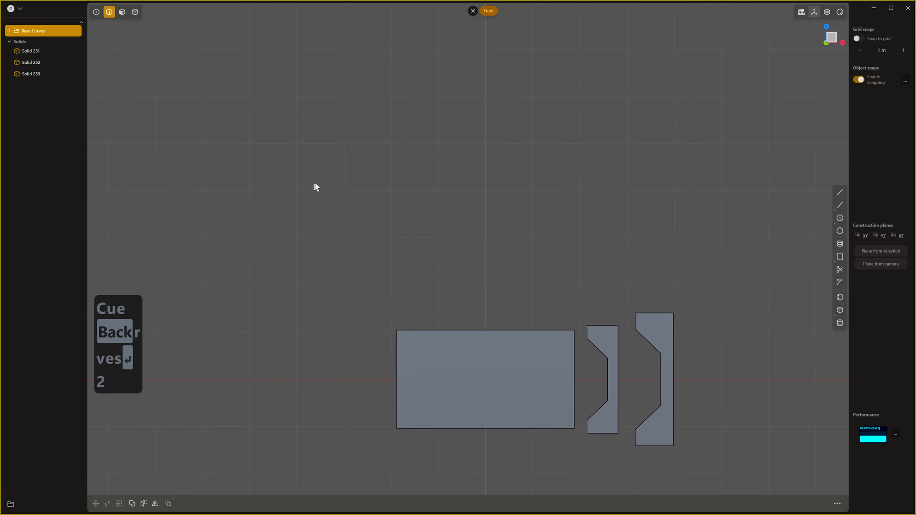
middle_click_drag(319, 186, 368, 254)
left_click(258, 182)
left_click(51, 31)
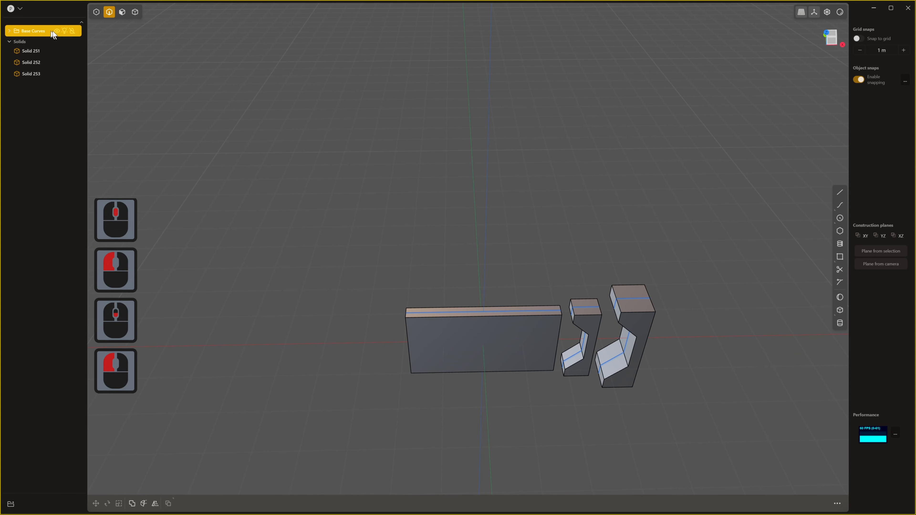
left_click(57, 31)
- Examine the panel and the two bracket solids in front view and in perspective
middle_click_drag(432, 237, 372, 258)
scroll(539, 363, "up", 2)
scroll(539, 362, "up", 1, "shift")
middle_click_drag(539, 362, 497, 311, "shift")
middle_click_drag(497, 311, 530, 309)
key("1")
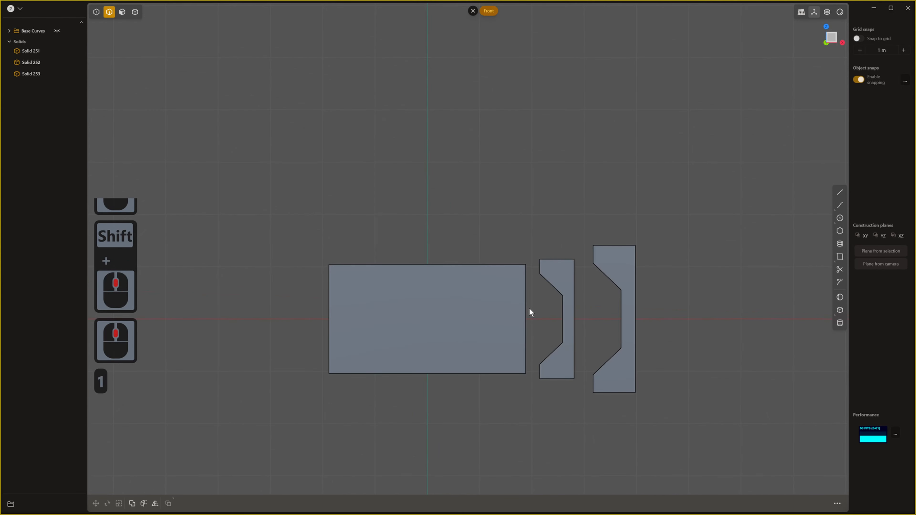
scroll(529, 309, "up", 5)
middle_click_drag(498, 327, 567, 377)
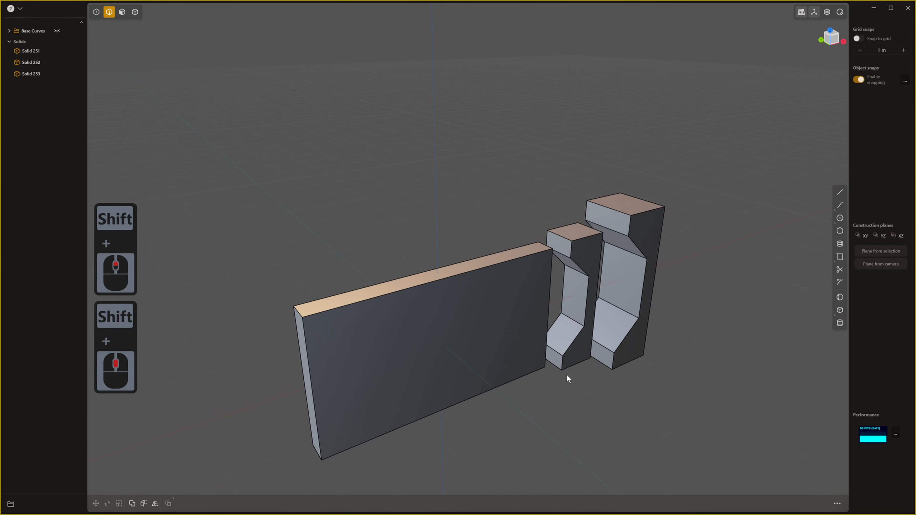
middle_click_drag(500, 333, 501, 334)
- Duplicate the rectangular panel solid, shift the copy about 3.22 m along X and undo that shift
key("3")
left_click_drag(493, 329, 480, 313)
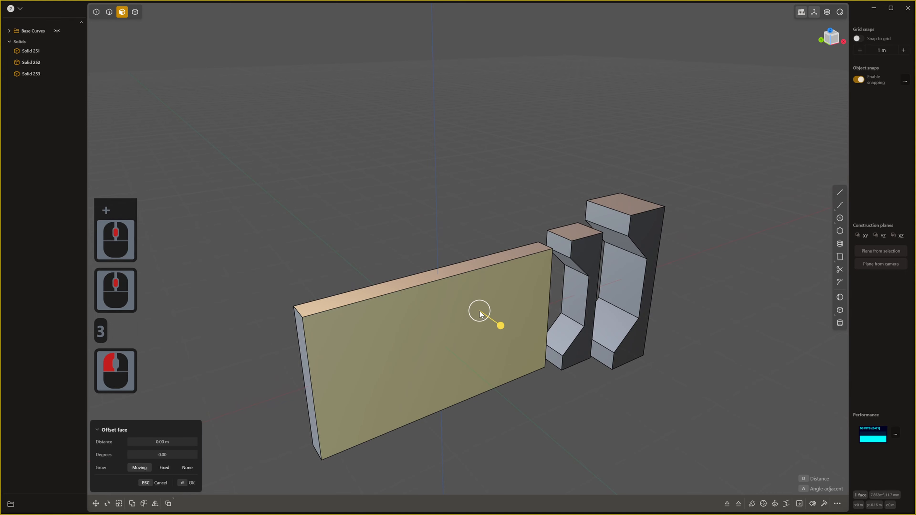
key("4")
left_click(463, 305)
left_click(419, 303)
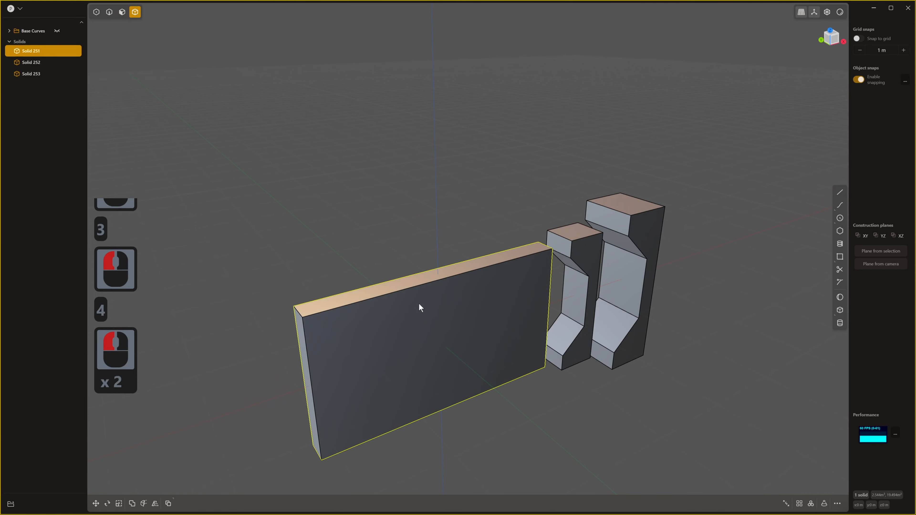
middle_click_drag(419, 304, 416, 303)
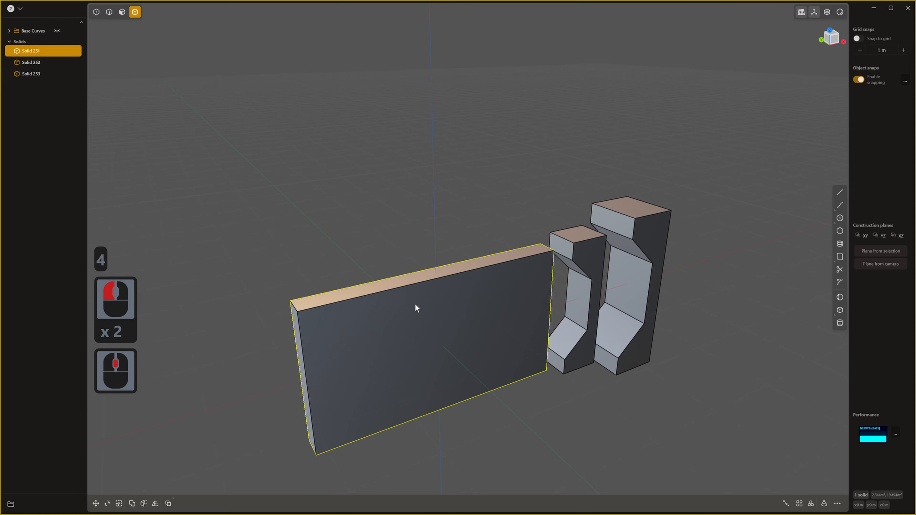
key("d")
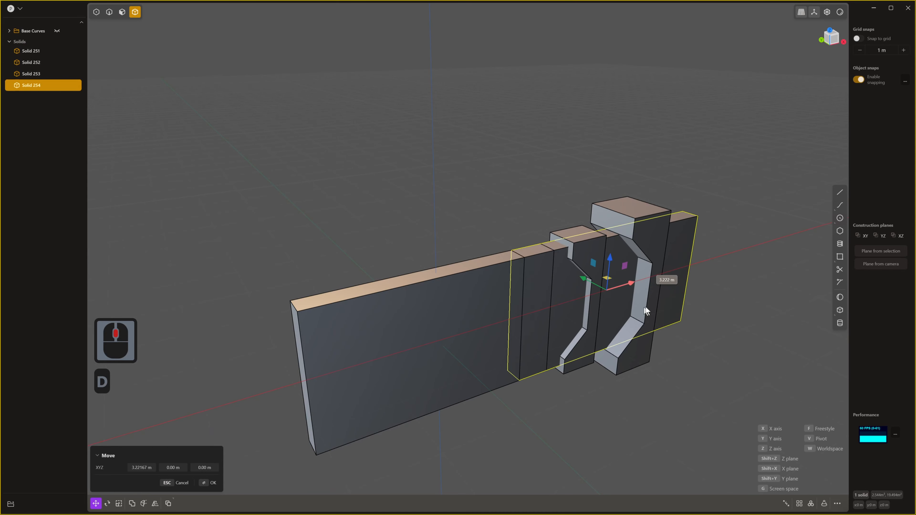
left_click(646, 307)
key("ctrl+z")
- Scale the panel copy up uniformly by a factor of about 1.03
scroll(501, 340, "up", 1)
middle_click_drag(496, 341, 499, 338)
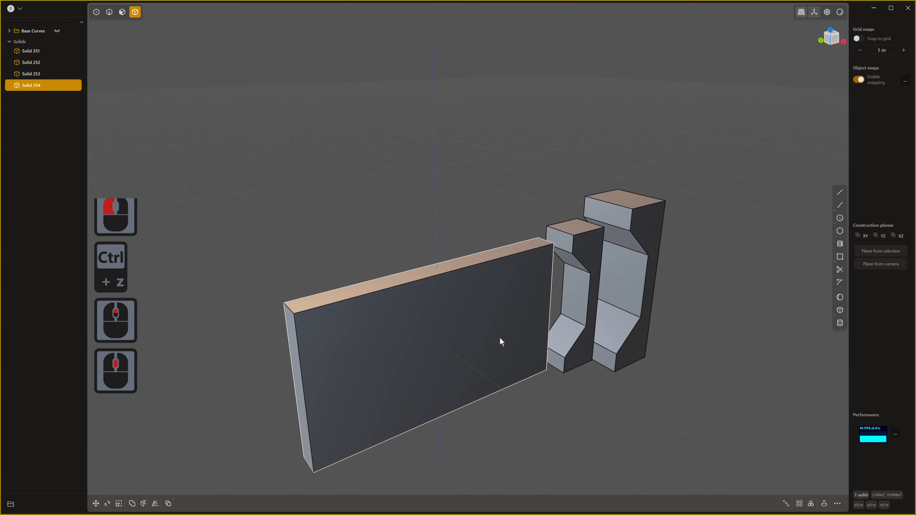
key("s")
key("s")
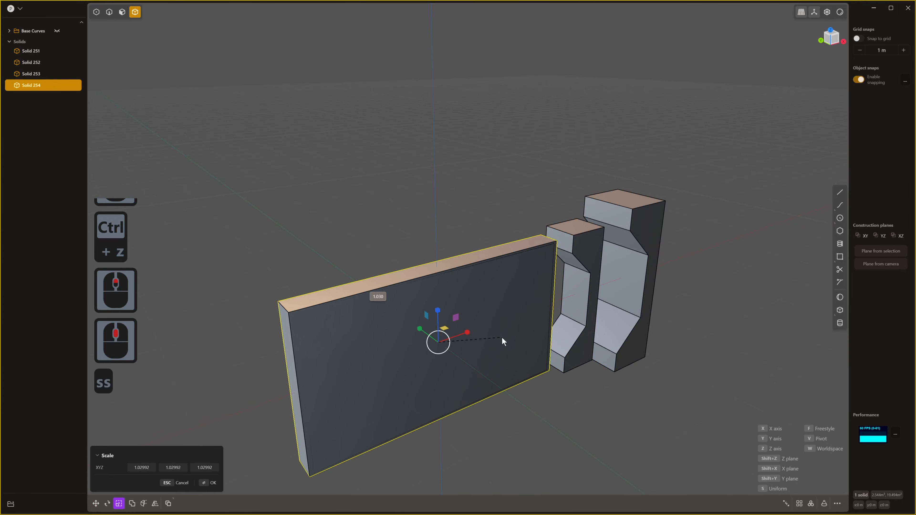
left_click(501, 337)
middle_click_drag(508, 336, 489, 341)
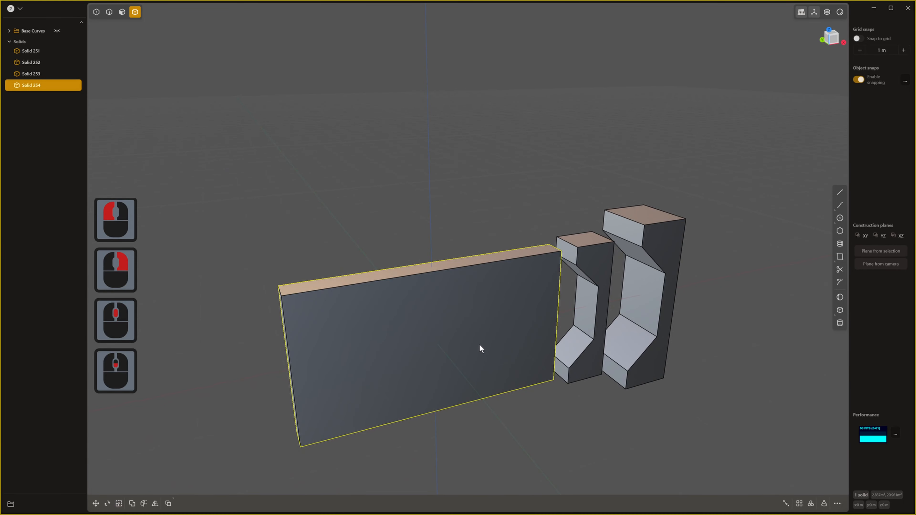
- Move the enlarged panel copy about 2.87 m along X, into the two bracket solids
key("g")
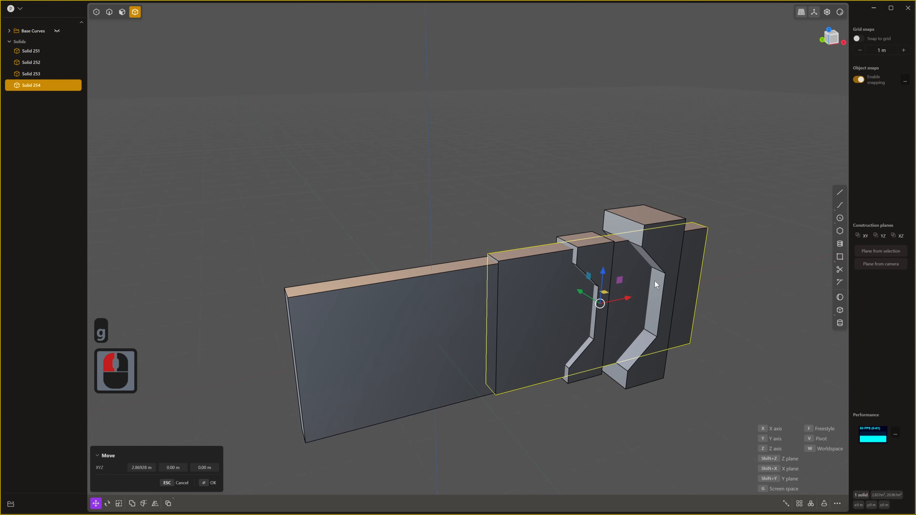
scroll(631, 325, "up", 3)
middle_click_drag(631, 322, 630, 323, "shift")
middle_click_drag(630, 323, 638, 295)
- Enlarge the shifted panel copy slightly with a uniform scale and stretch its height along Z
key("s")
key("s")
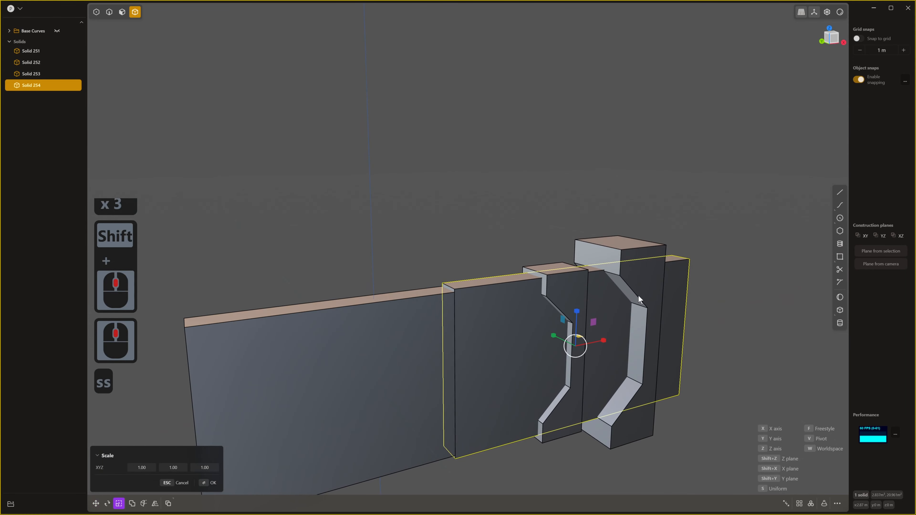
left_click(641, 294)
right_click(646, 293)
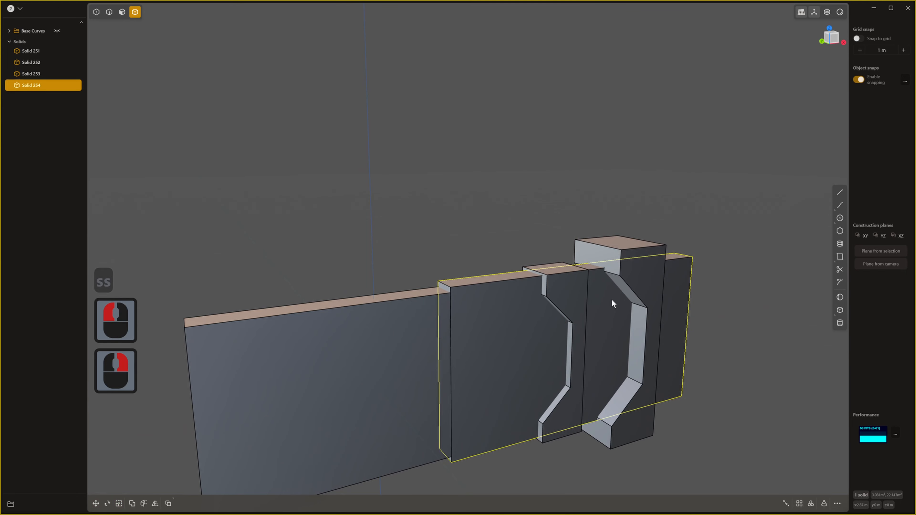
key("s")
left_click_drag(576, 309, 576, 306)
left_click(640, 289)
right_click(640, 289)
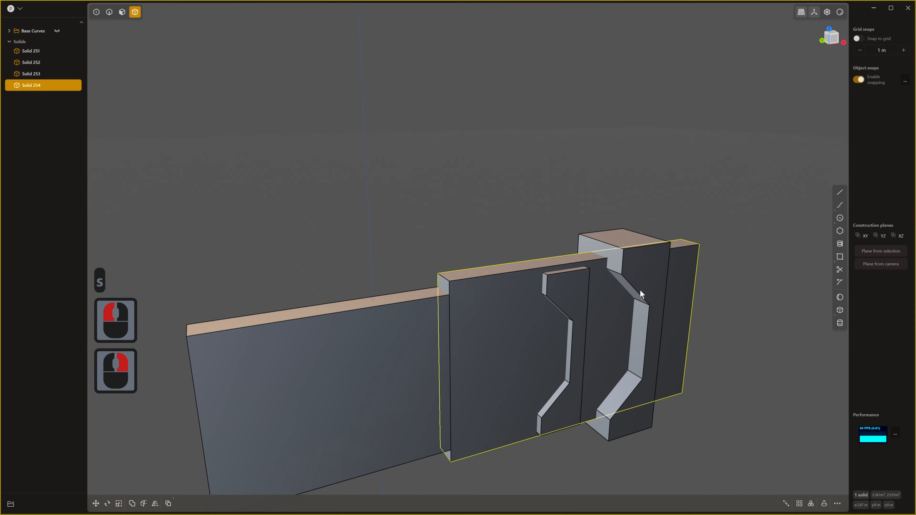
- Try to subtract the enlarged panel copy from both bracket solids in one Boolean
middle_click_drag(639, 289, 629, 298)
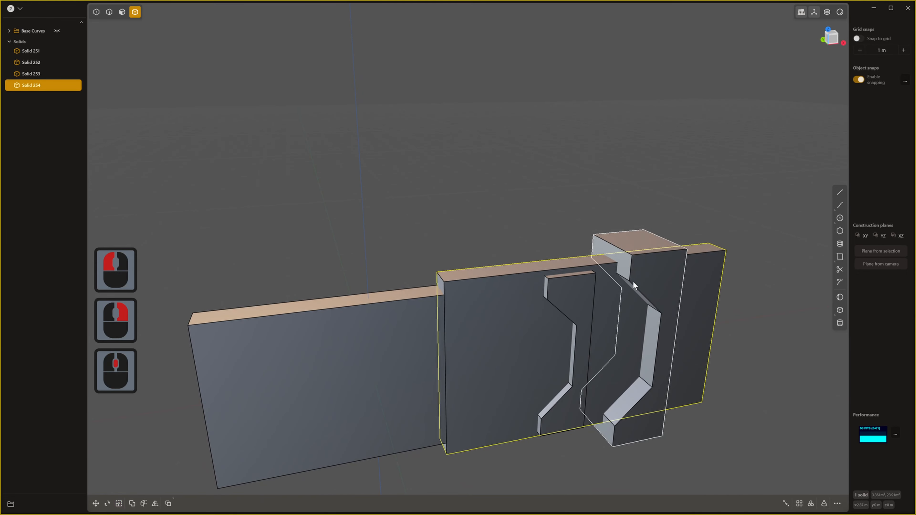
key("4")
left_click(633, 254)
left_click(583, 288, "shift")
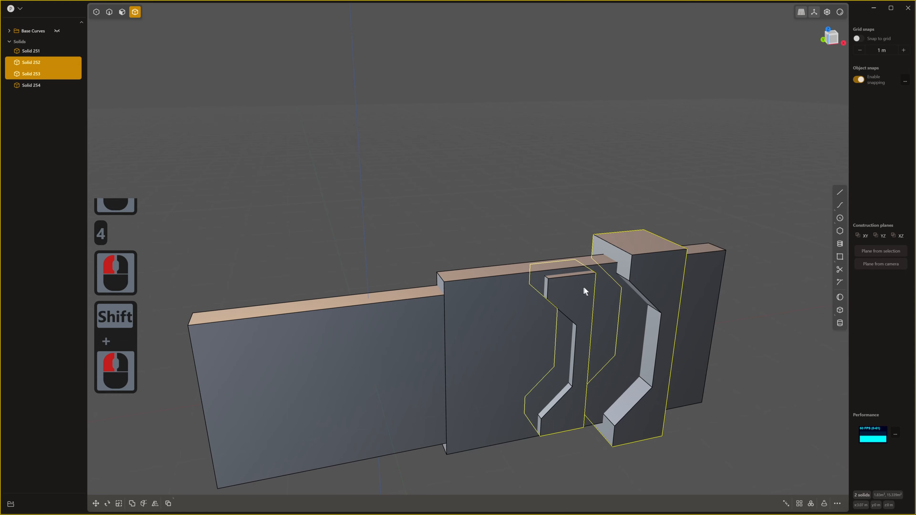
key("q")
key("q")
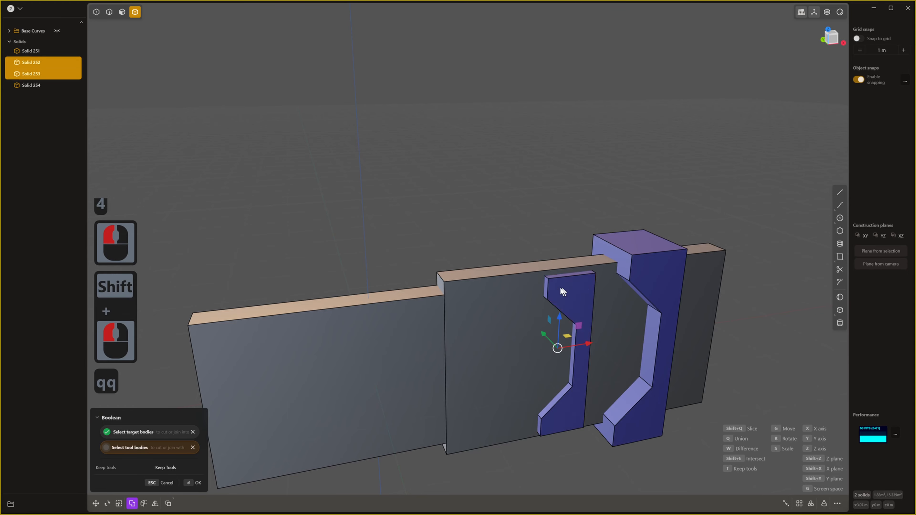
left_click(534, 288)
key("ctrl+z")
- Try to subtract the enlarged panel copy from the larger bracket solid alone, without keeping a spare cutter
left_click(654, 259)
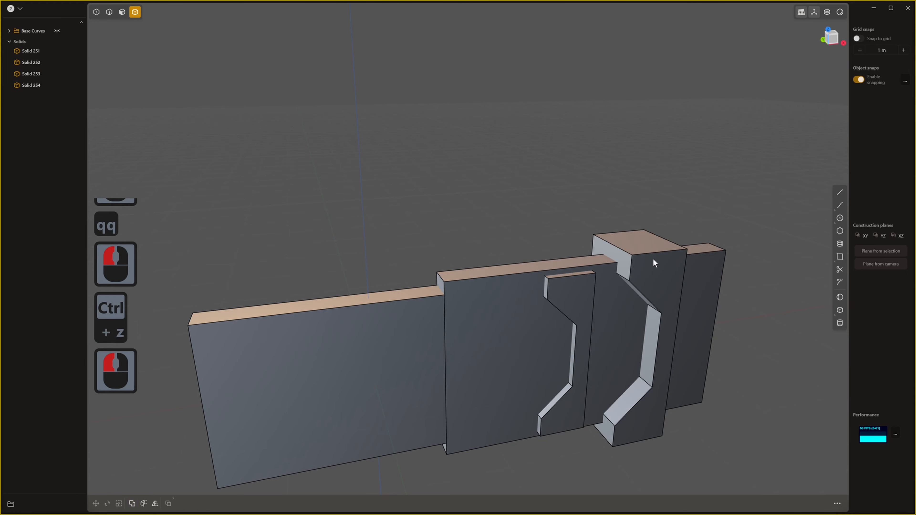
left_click(653, 267)
key("q")
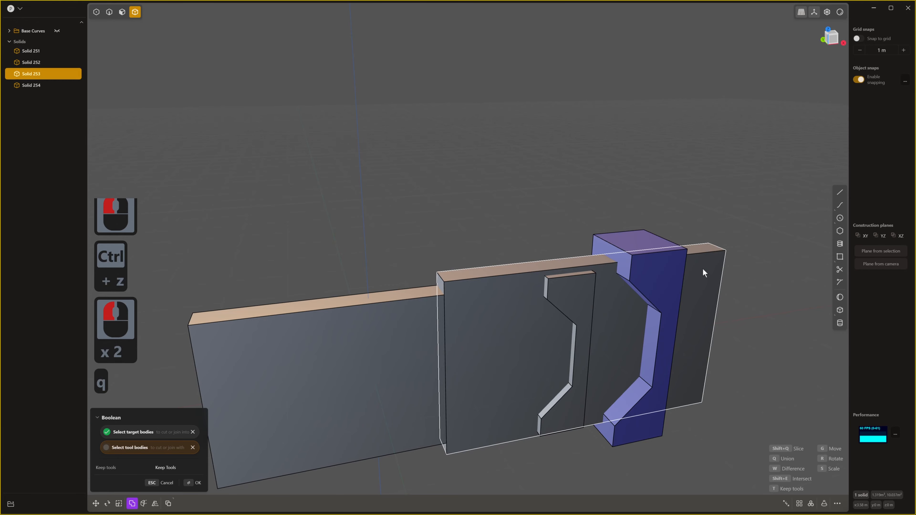
left_click(703, 270)
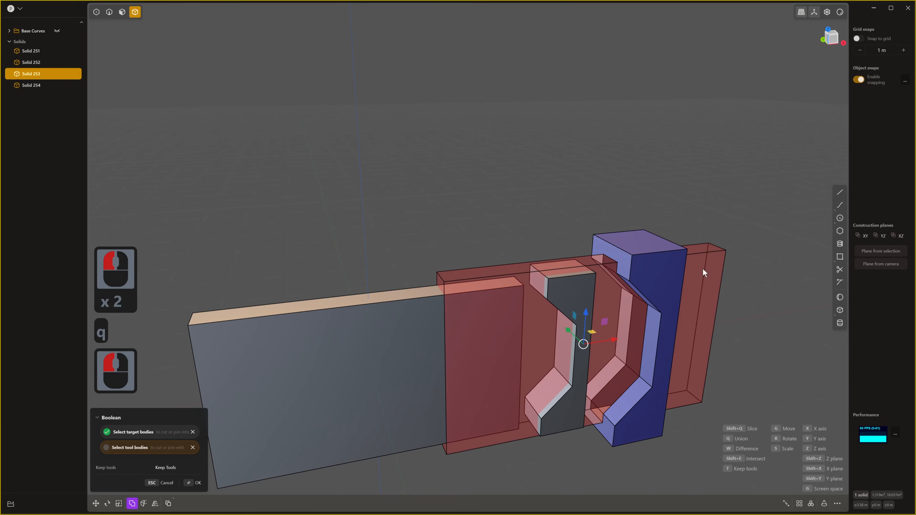
right_click(760, 267)
middle_click_drag(607, 315, 598, 319)
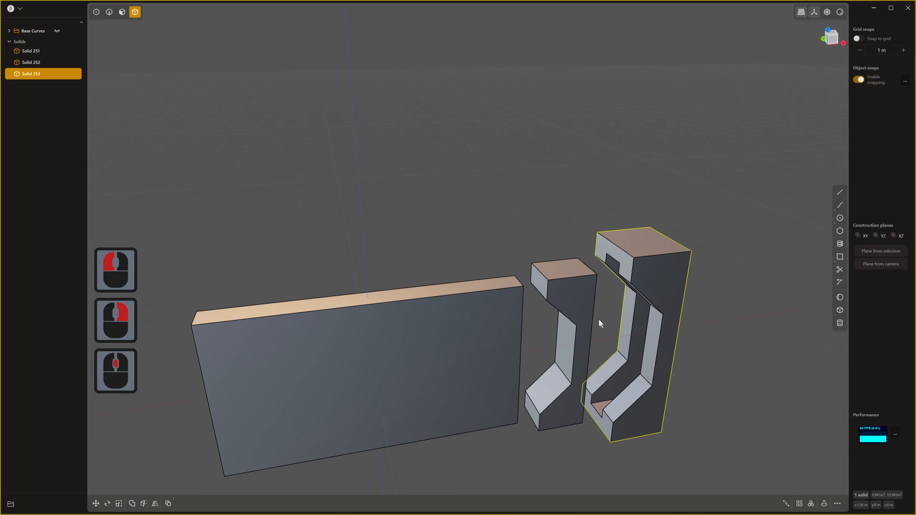
- Undo the panel-copy cut in the larger bracket to restore the cutting solid
left_click(578, 305)
key("q")
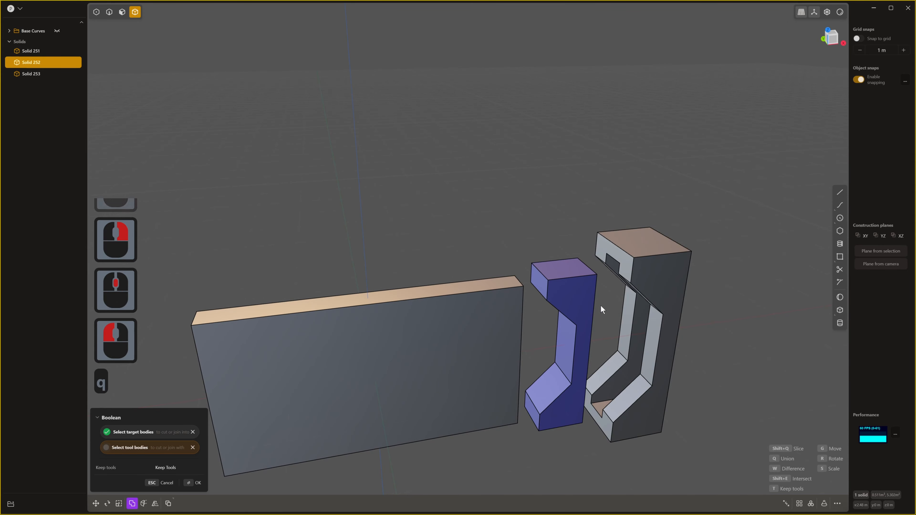
key("Escape")
key("ctrl+z")
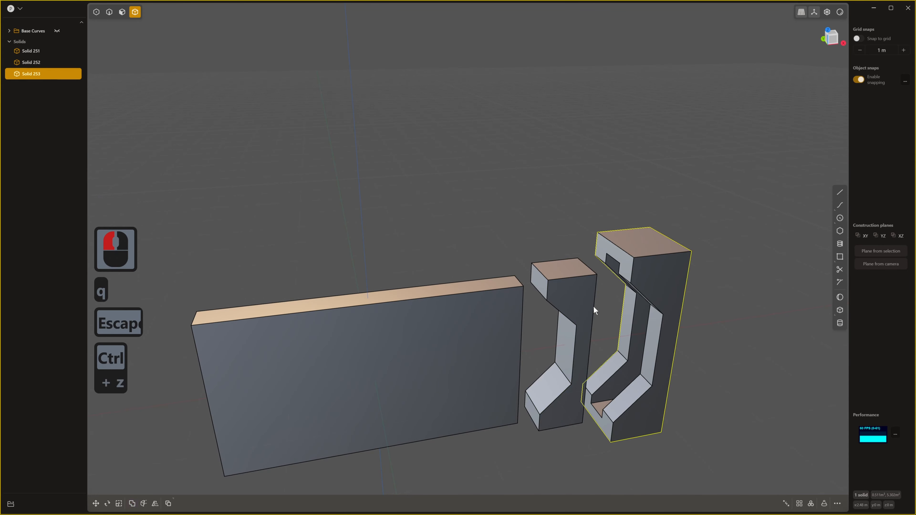
key("ctrl+z")
- Duplicate the enlarged panel copy in place to have a second cutter for the smaller bracket
key("4")
left_click(522, 314)
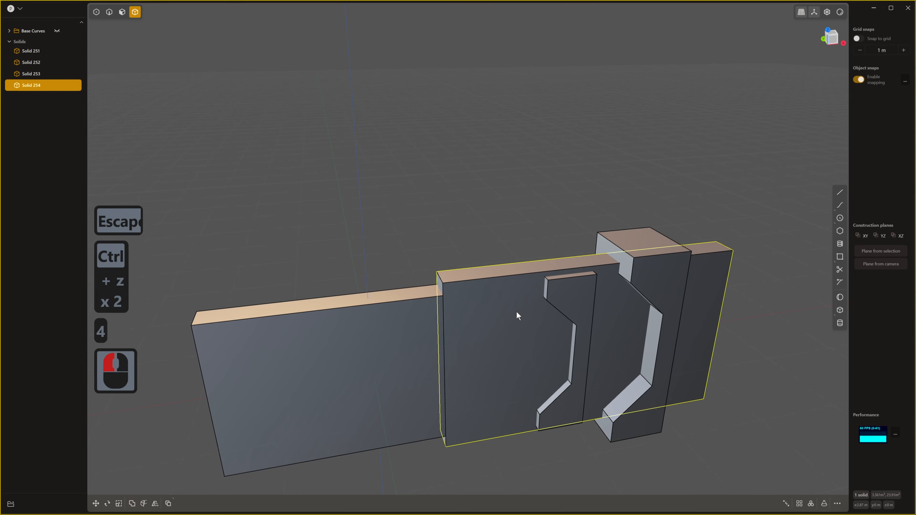
key("d")
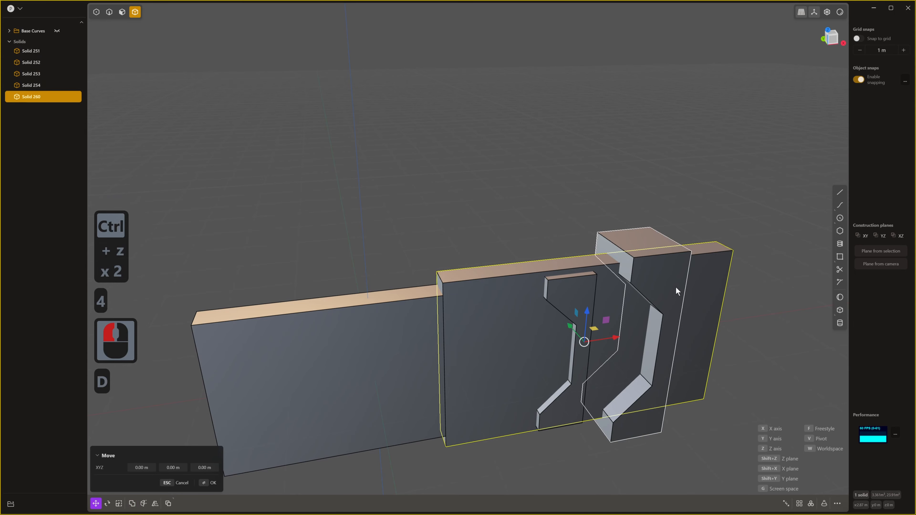
left_click(702, 284)
- Subtract one enlarged panel copy from the larger bracket solid with a Boolean difference
left_click(666, 280)
key("q")
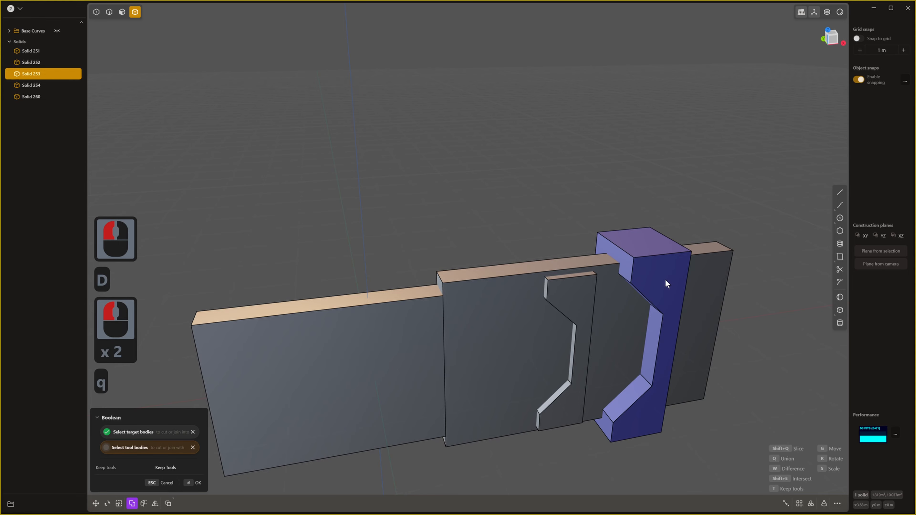
left_click(706, 278)
left_click(761, 284)
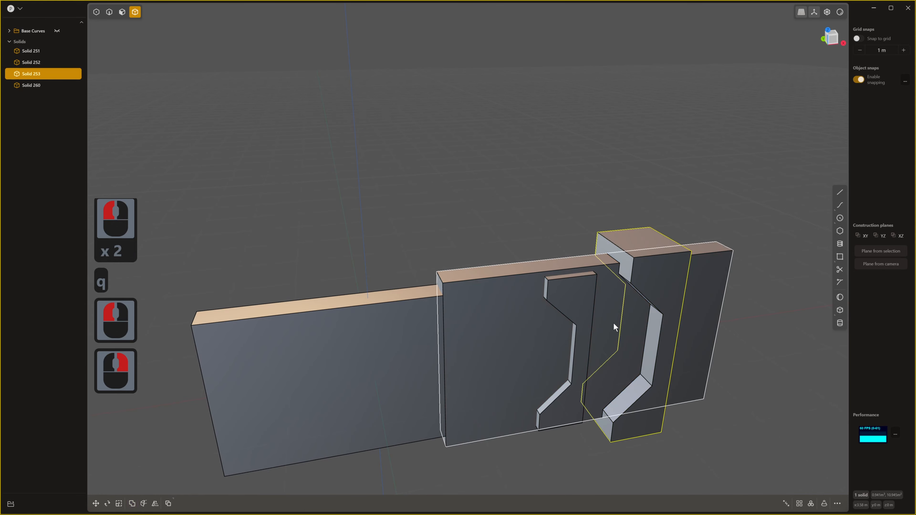
- Try to subtract the remaining panel copy from the smaller bracket at its current height, and undo the cut
left_click(562, 311)
key("q")
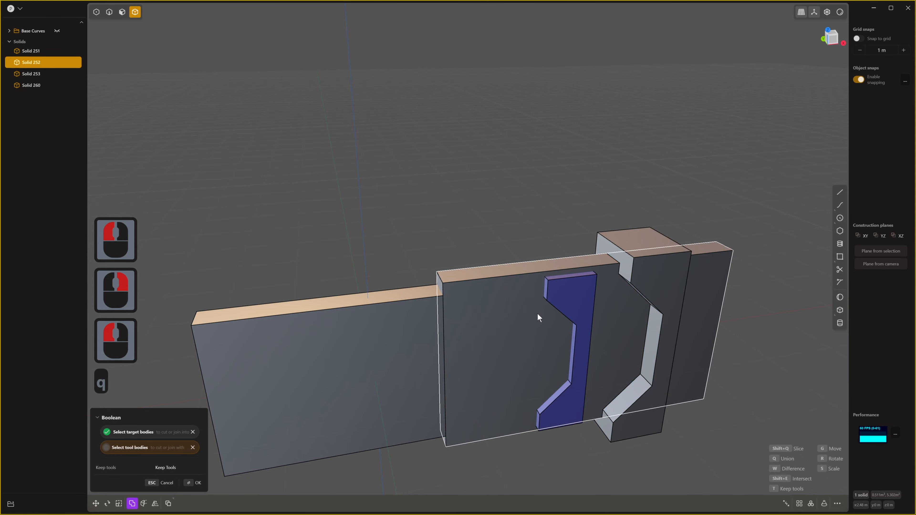
left_click(539, 314)
right_click(706, 290)
middle_click_drag(613, 300, 595, 309)
scroll(578, 332, "up", 4)
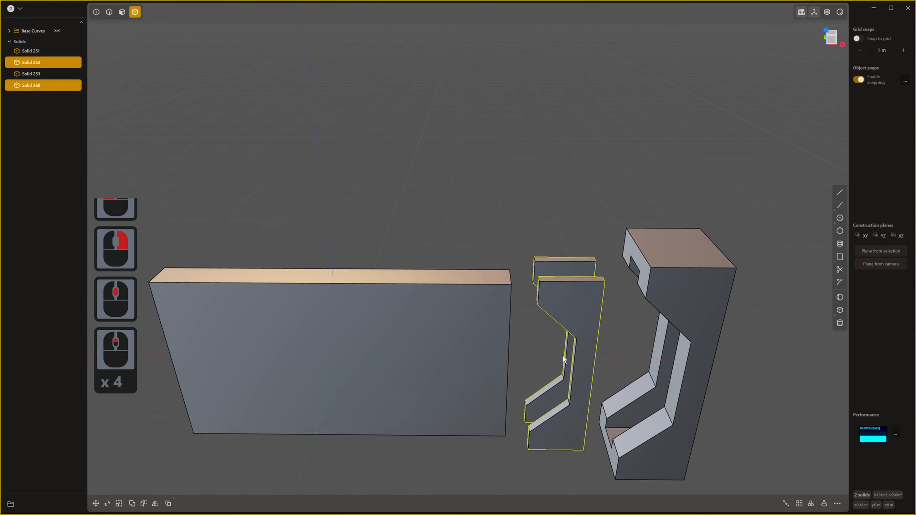
middle_click_drag(562, 355, 599, 377, "shift")
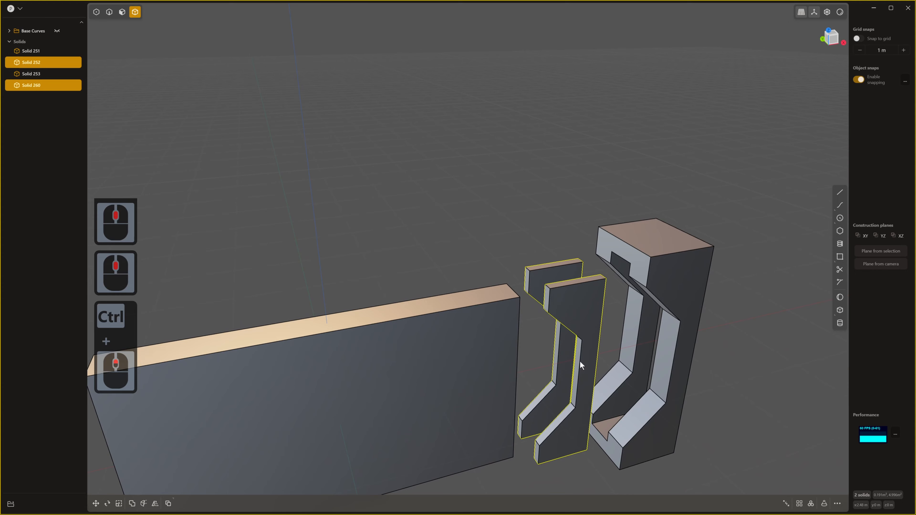
key("ctrl+z")
- Try to scale the smaller bracket's height along Z by about 0.9, and undo the change
middle_click_drag(553, 333, 563, 312)
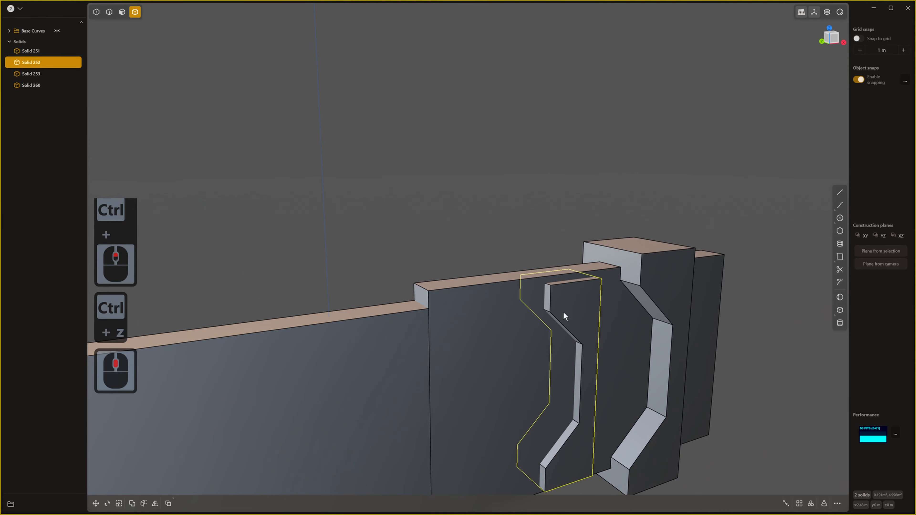
key("s")
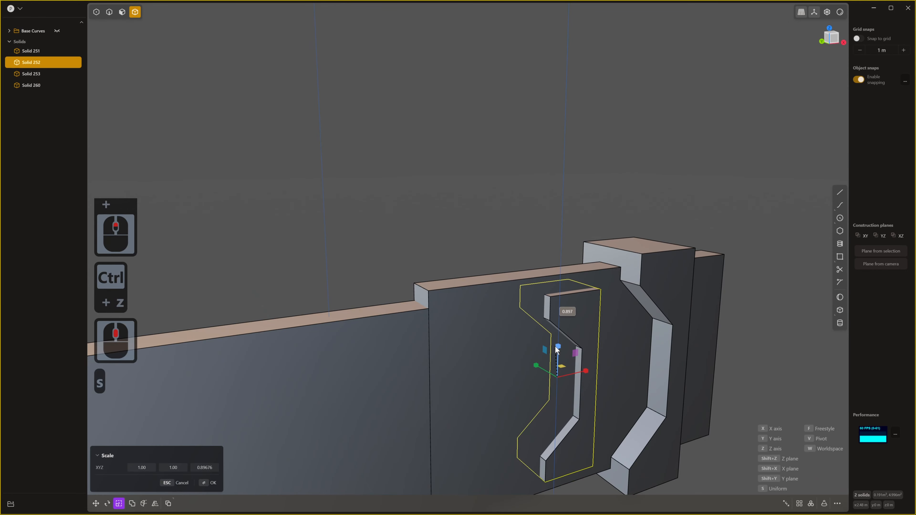
left_click(552, 343)
key("ctrl+z")
- Reduce the height of the remaining panel copy with a Z scale of about 0.87, below the smaller bracket's top
left_click(503, 323)
key("s")
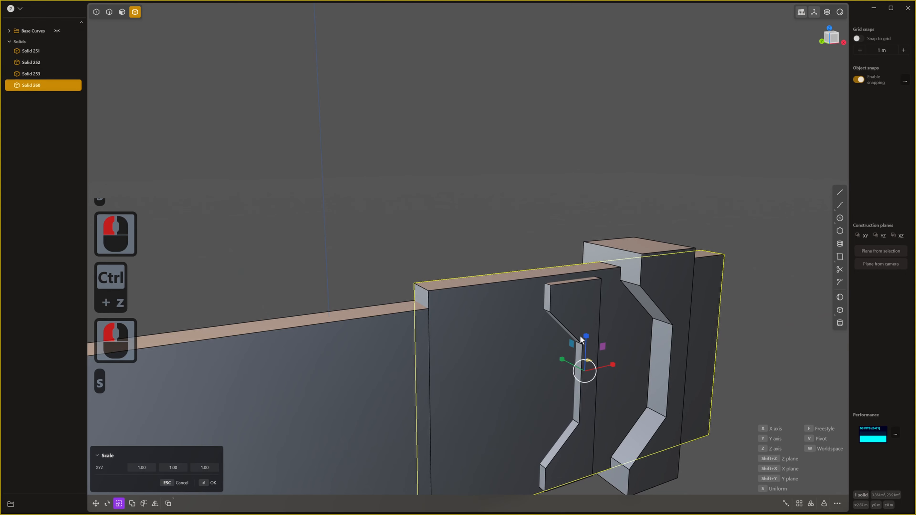
left_click_drag(587, 336, 586, 342)
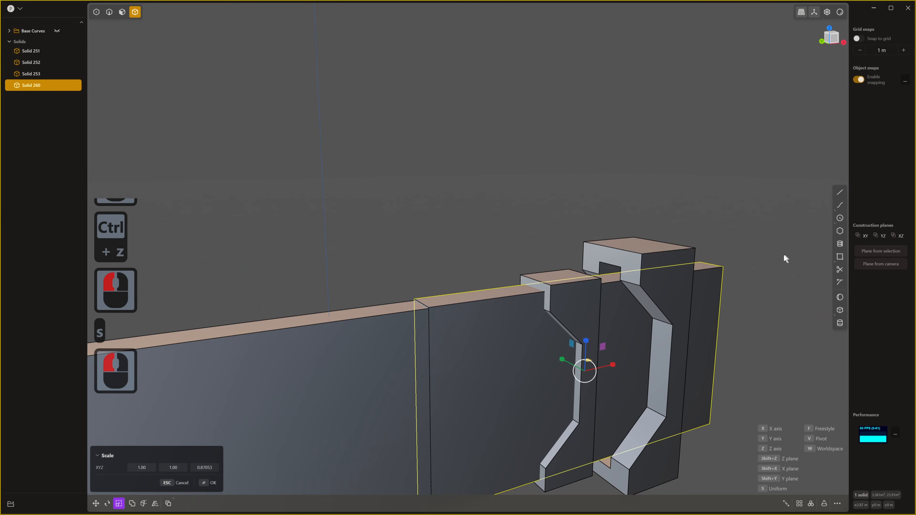
right_click(747, 248)
- Subtract the shortened panel copy from the smaller bracket solid with a Boolean difference
mouse_move(554, 294)
middle_mouse_down()
mouse_move(564, 308)
mouse_move(559, 300)
middle_mouse_up()
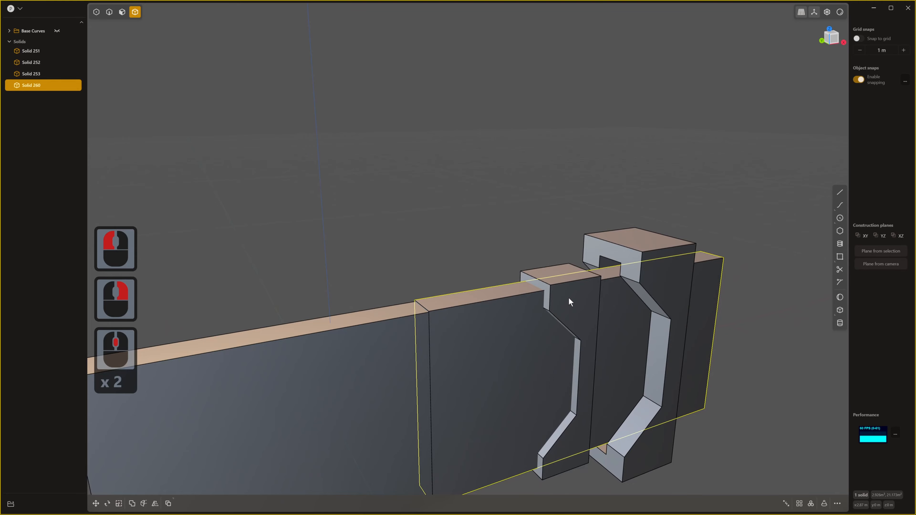
left_click(570, 303)
key("q")
left_click(525, 317)
right_click(750, 265)
middle_click_drag(751, 265, 439, 381)
key("3")
left_click(448, 374)
key("4")
left_click(434, 374)
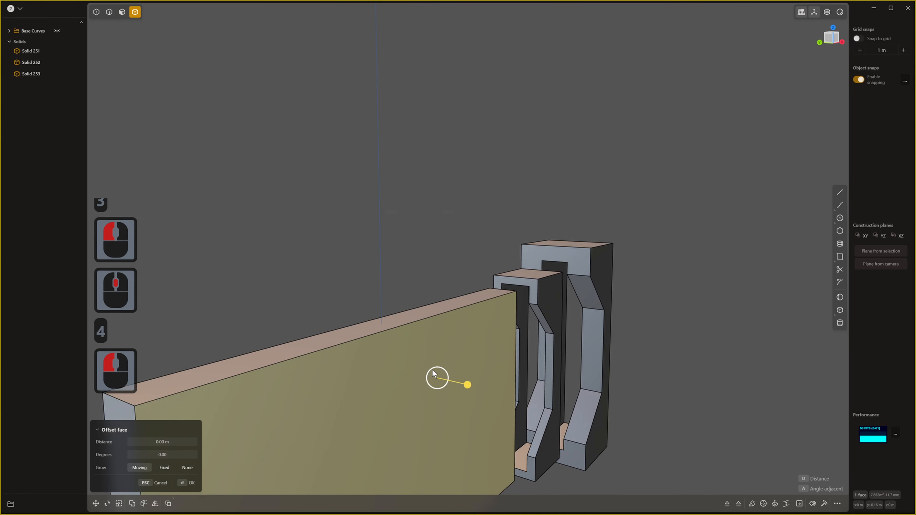
left_click(408, 365)
left_click(406, 364)
key("4")
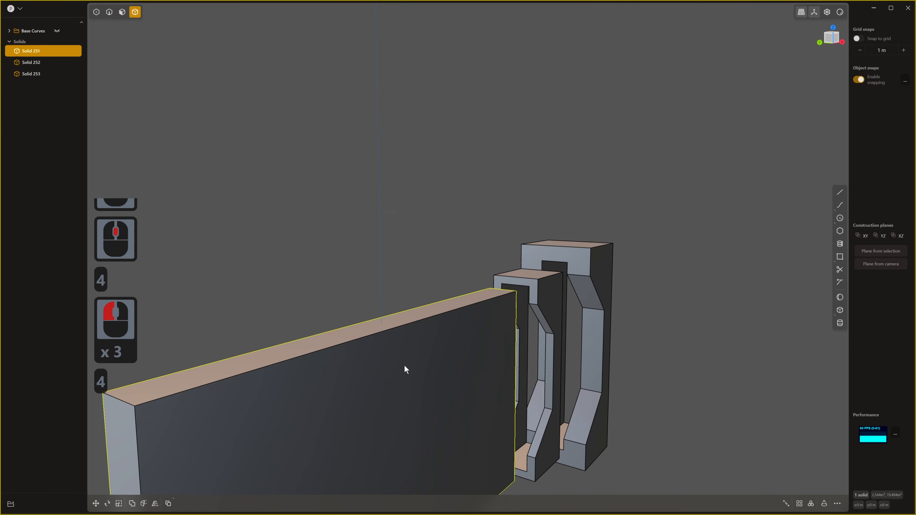
- Try sliding the original door panel toward the grooved brackets along X, and undo the move
left_click(404, 364)
scroll(404, 369, "down", 5)
scroll(406, 372, "down", 5, "shift")
scroll(428, 290, "down", 2)
left_click(428, 290)
middle_click_drag(427, 290, 392, 310)
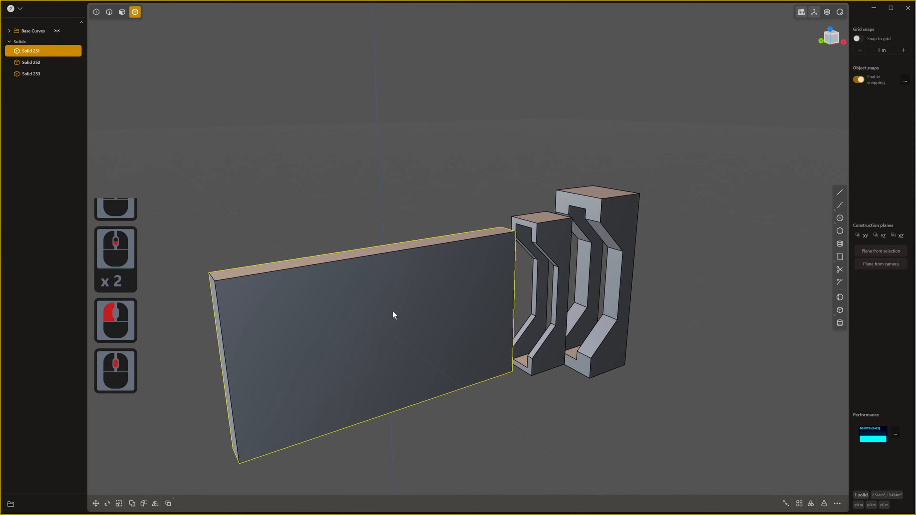
key("g")
left_click_drag(418, 323, 529, 323)
key("ctrl+z")
middle_click_drag(529, 323, 455, 315)
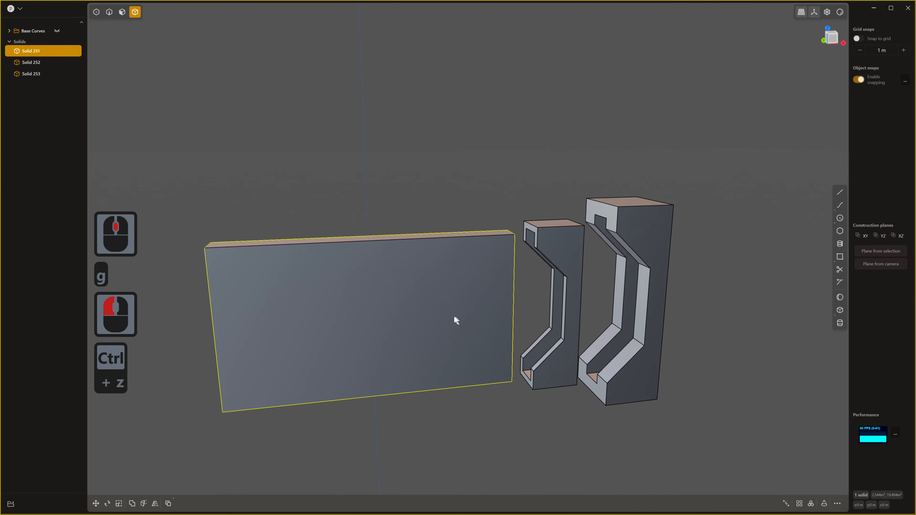
- Deselect the panel and switch to the front view with the panel and both brackets in frame
scroll(460, 312, "down", 1)
left_click(564, 159)
scroll(536, 244, "down", 3)
middle_click_drag(536, 243, 391, 235)
middle_click_drag(391, 235, 448, 250, "shift")
middle_click_drag(447, 249, 538, 277, "shift")
scroll(548, 286, "down", 1, "shift")
middle_click_drag(537, 276, 587, 321, "shift")
key("1")
scroll(506, 310, "up", 3)
scroll(423, 322, "down", 5)
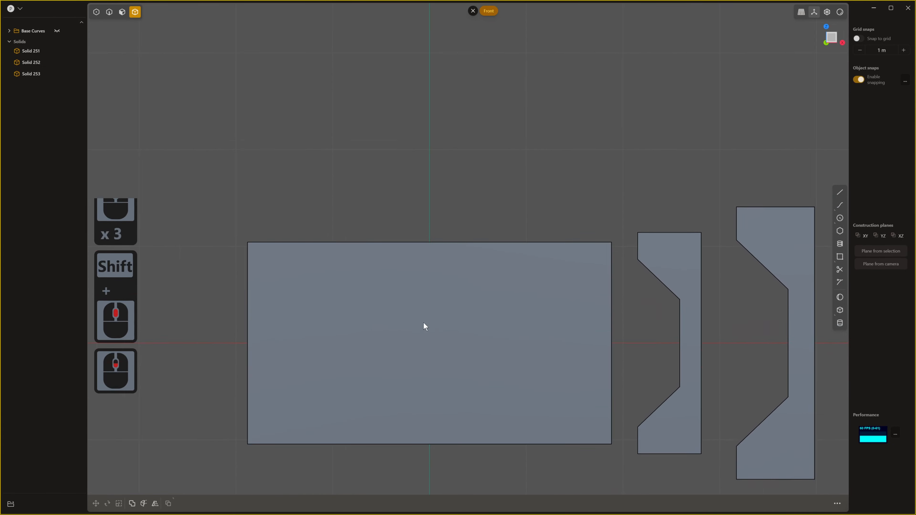
middle_click_drag(436, 327, 466, 312, "shift")
scroll(468, 314, "up", 3)
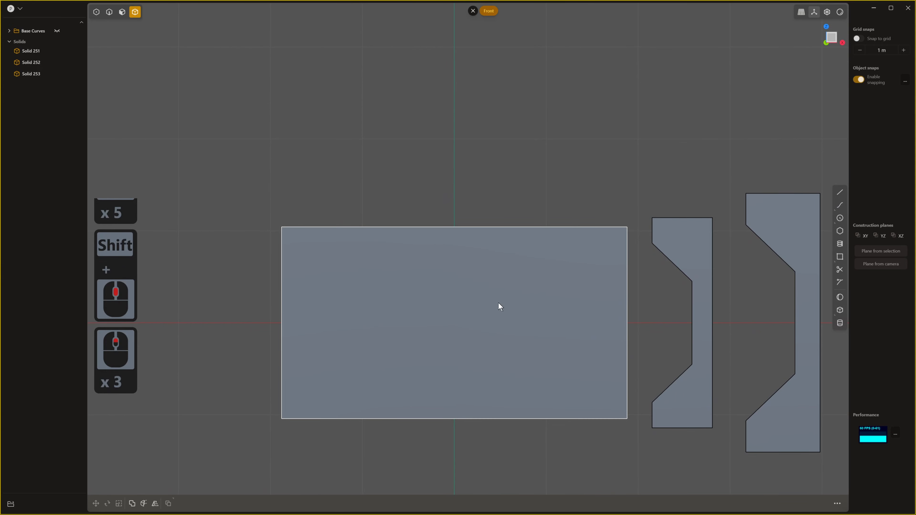
scroll(469, 325, "down", 1)
scroll(460, 324, "up", 1)
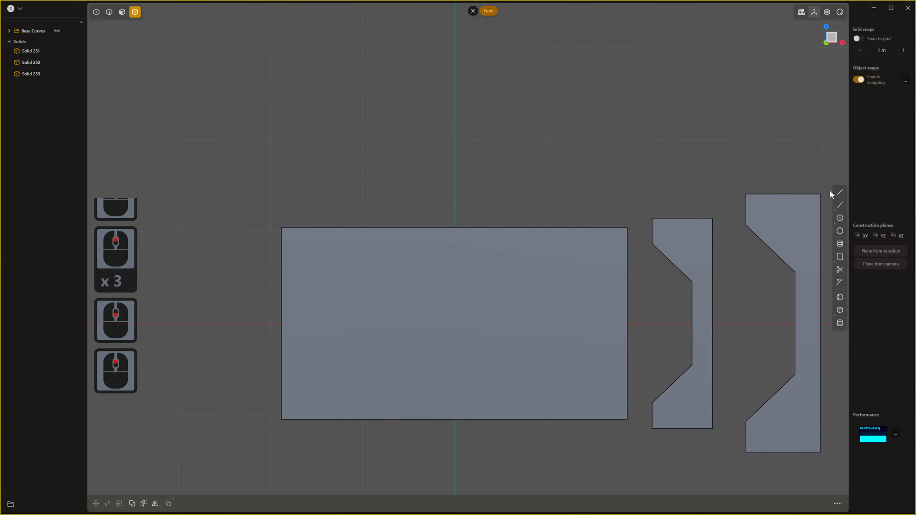
- Try to draw a stepped polyline from above the panel's upper middle down to its centre in X-ray display, and undo it
left_click(840, 194)
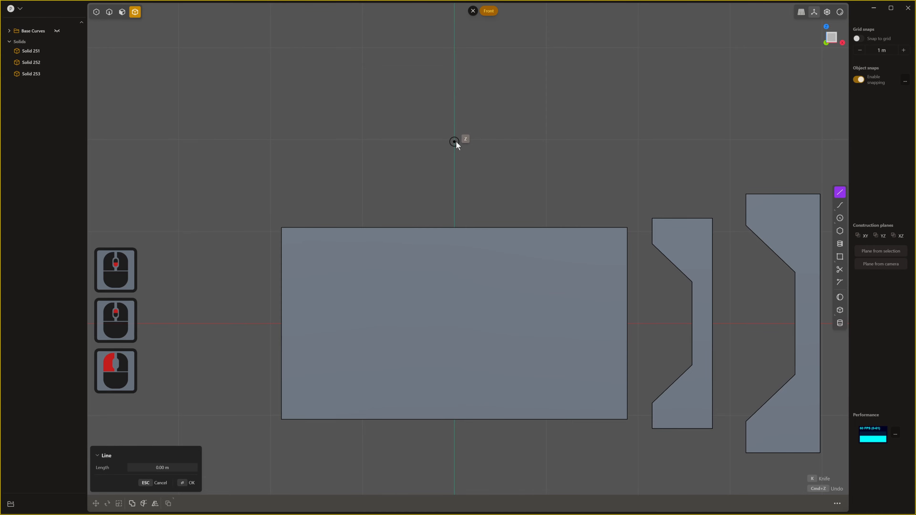
left_click(454, 185)
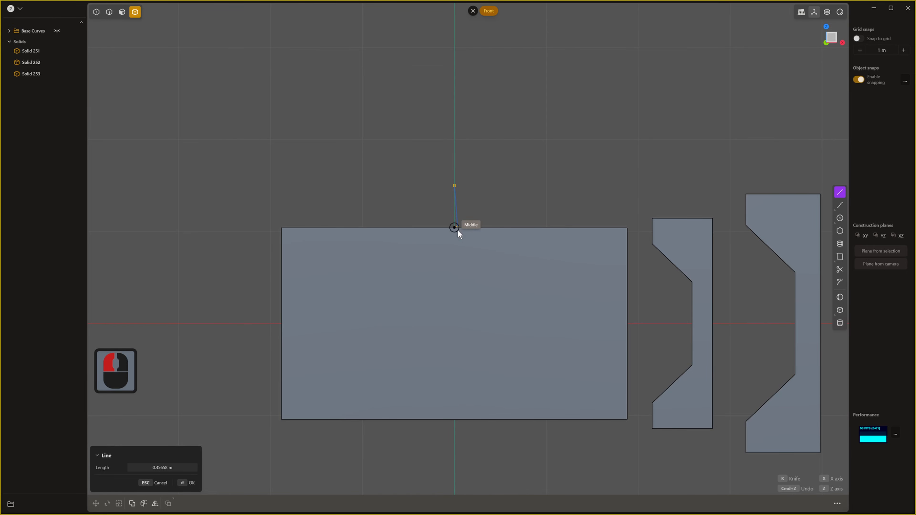
left_click(455, 253)
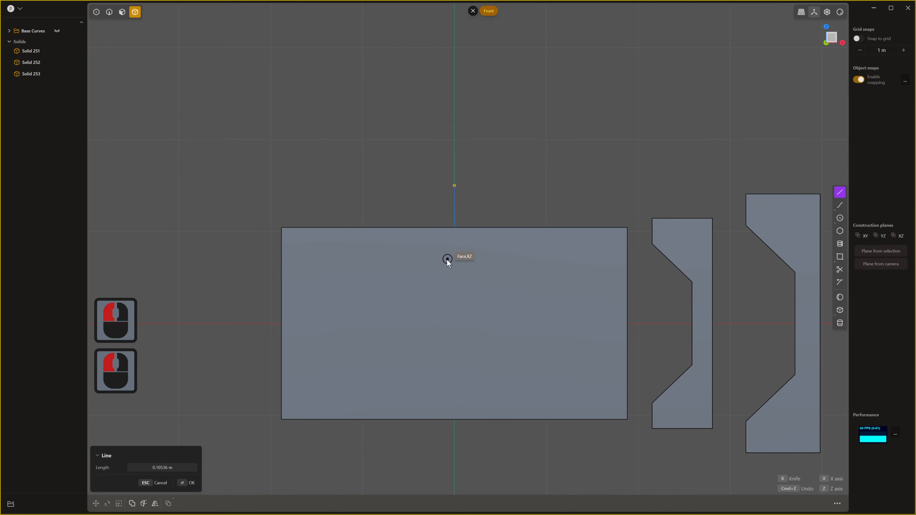
left_click(436, 269)
key("alt+z")
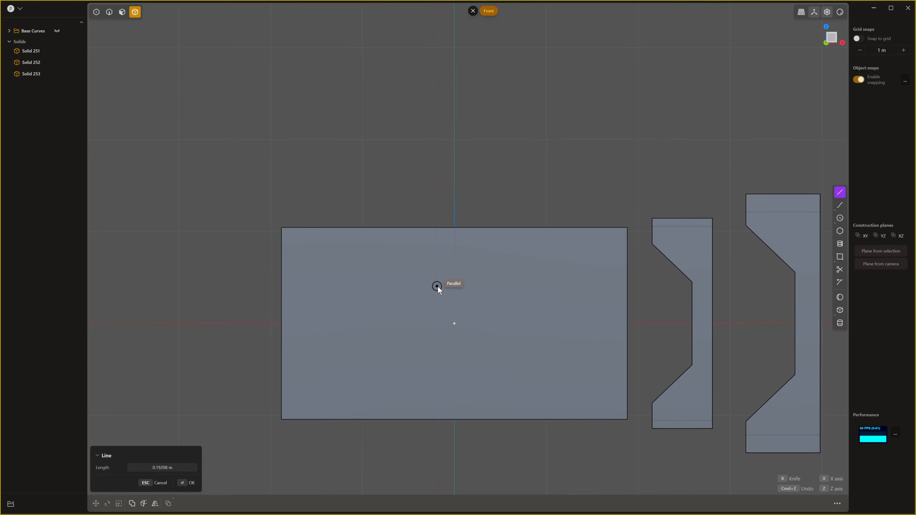
left_click(456, 300)
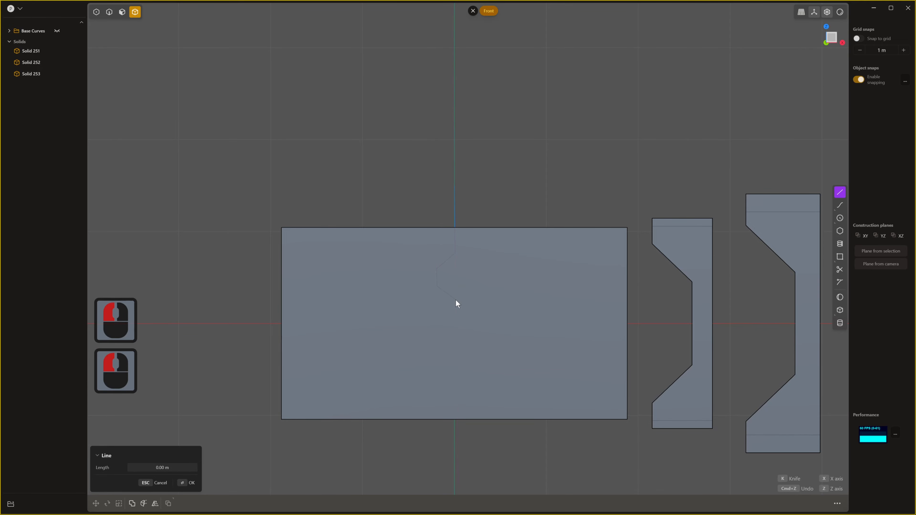
left_click(455, 324)
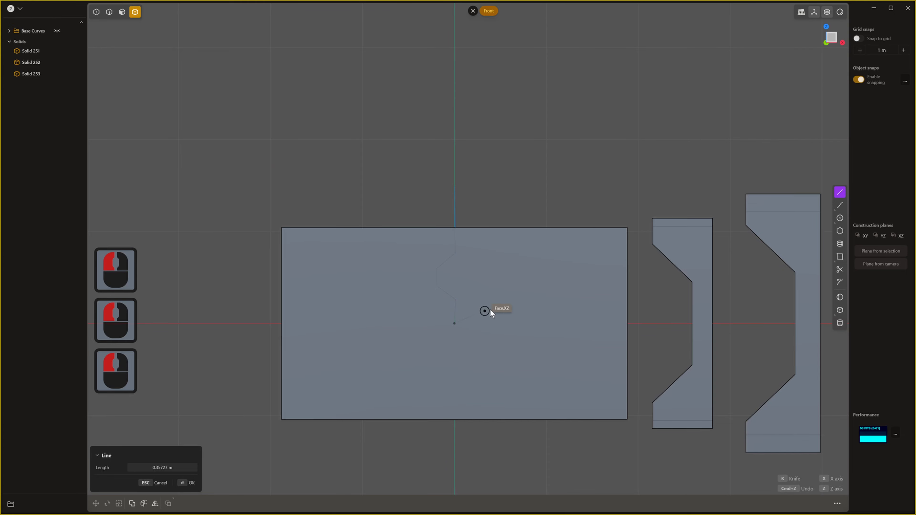
right_click(496, 310)
scroll(495, 308, "down", 2)
key("ctrl+z")
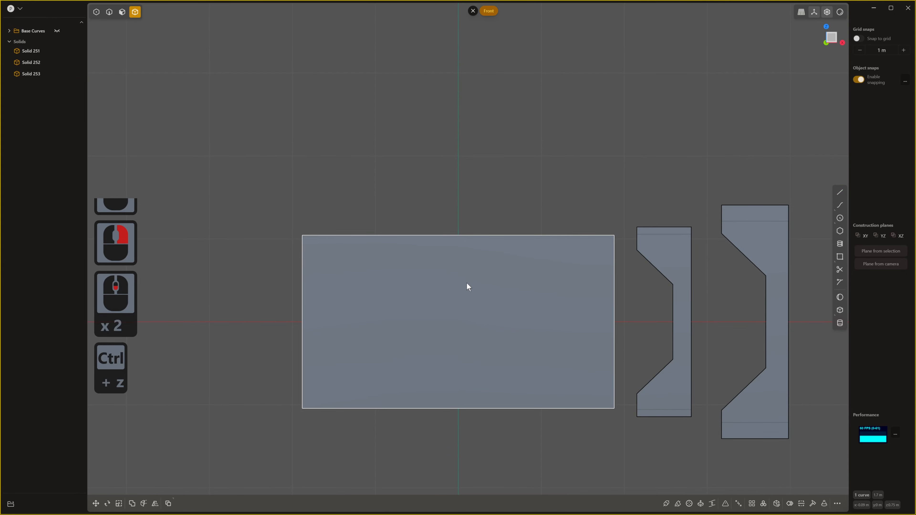
- Draw a stepped polyline from above the panel's upper middle, jogging left and back to the centre line, ending at the panel's centre
left_click(840, 193)
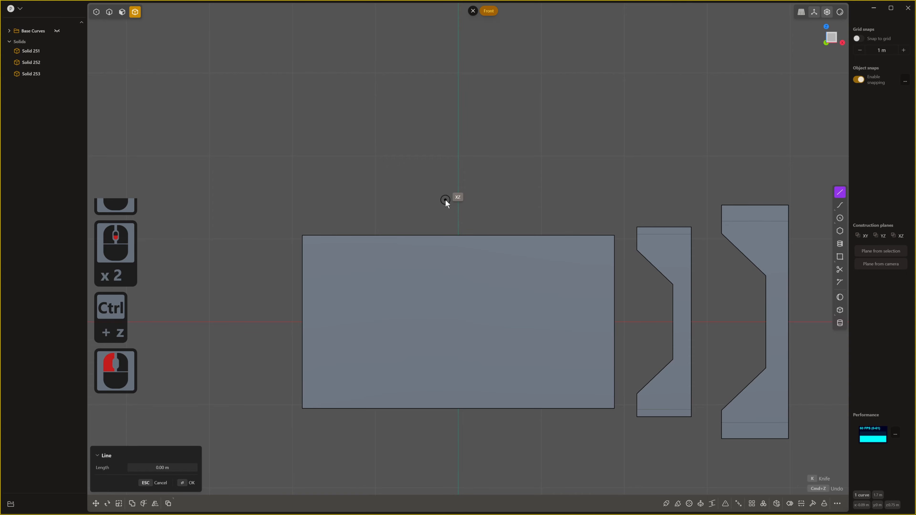
left_click(459, 197)
left_click(457, 250)
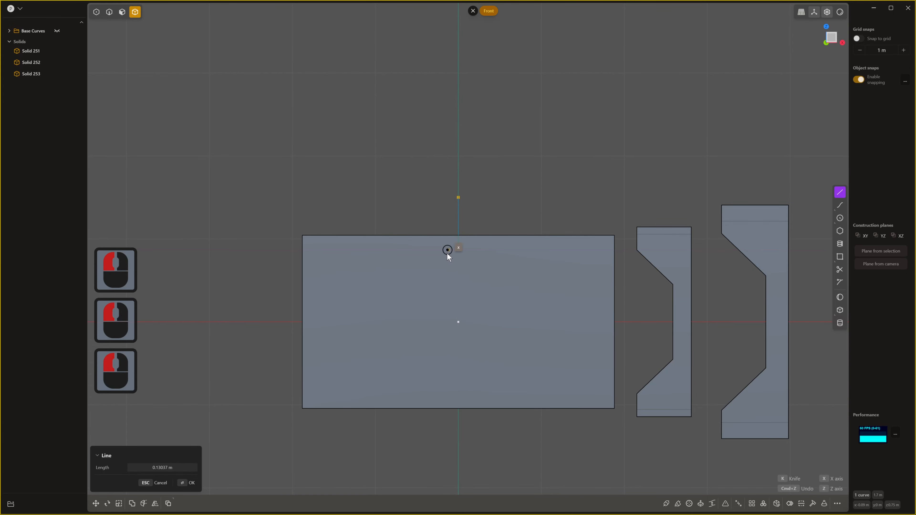
left_click(441, 263)
key("z")
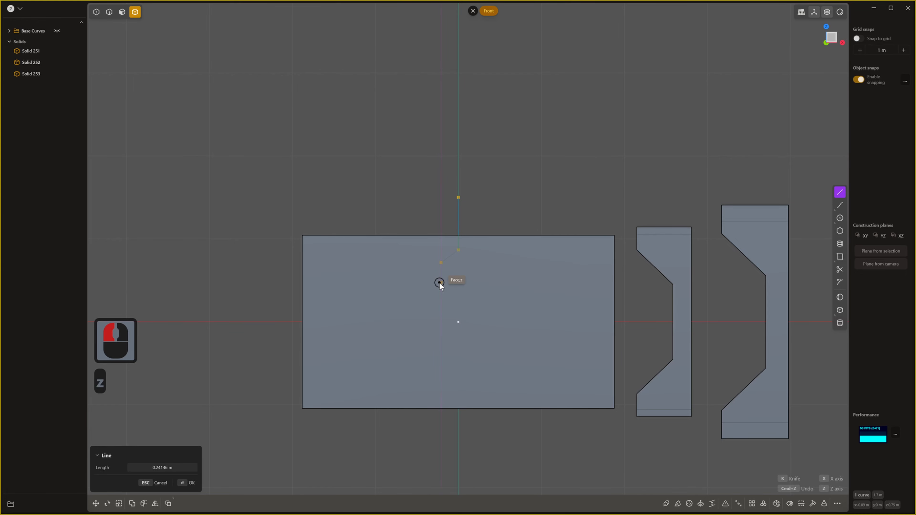
left_click(440, 284)
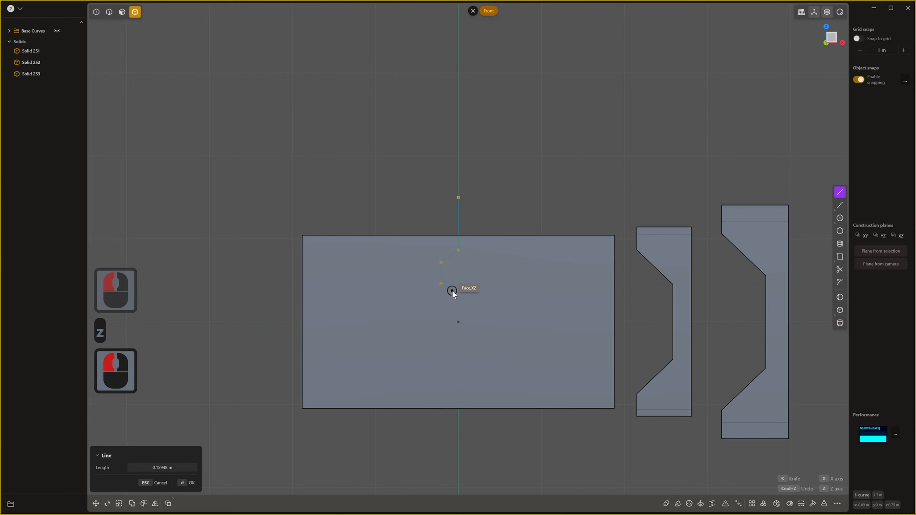
left_click(457, 294)
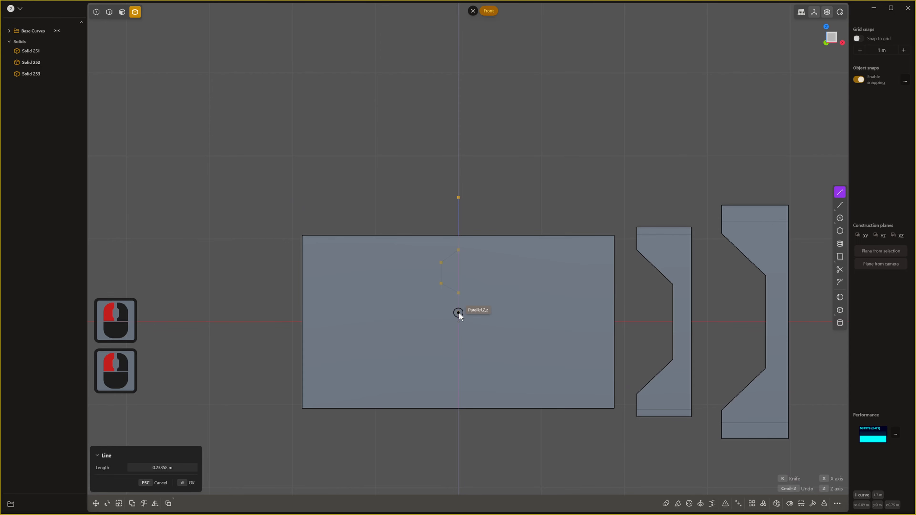
left_click(459, 322)
right_click(462, 321)
scroll(476, 317, "down", 2)
scroll(475, 306, "up", 2)
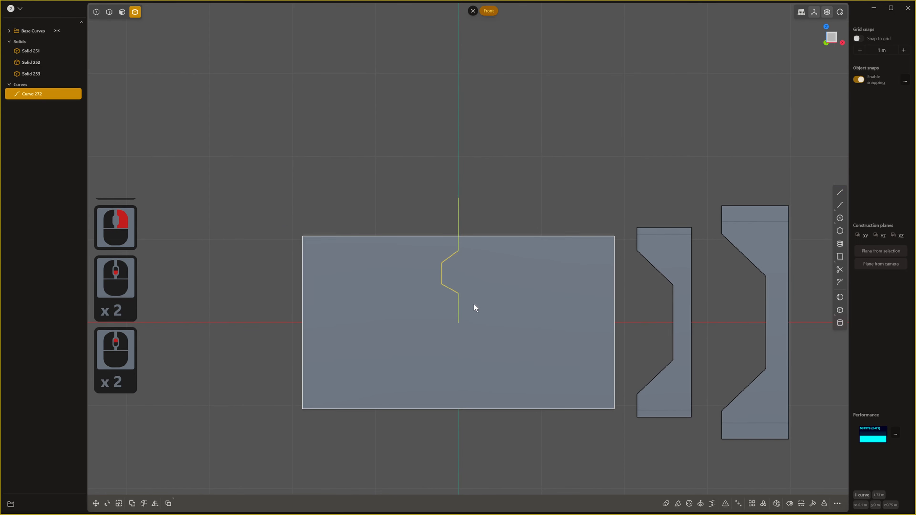
- Move the two lower corner points of the polyline's jog about 0.16 m down along Z
mouse_move(474, 302)
middle_mouse_down("shift")
mouse_move(481, 287)
mouse_move(487, 302)
middle_mouse_up("shift")
scroll(482, 287, "up", 5, "shift")
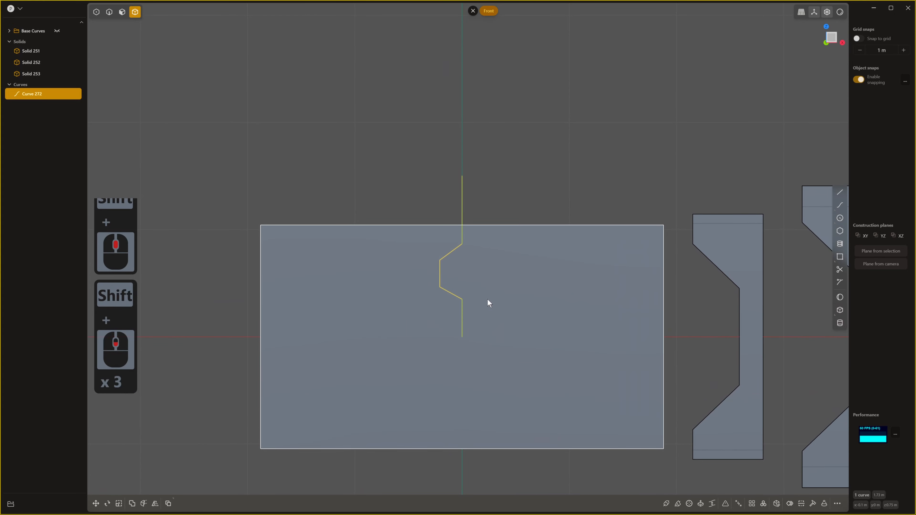
key("1")
left_click_drag(424, 279, 477, 312)
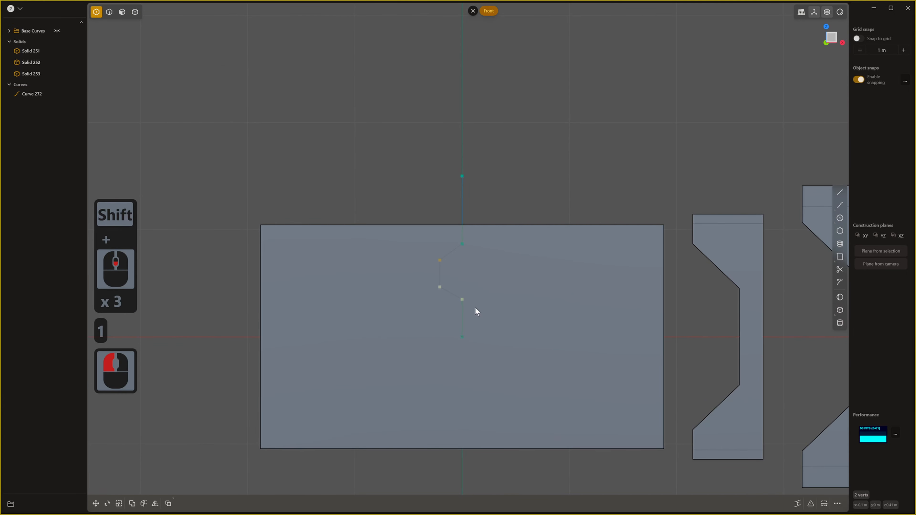
left_click_drag(426, 272, 478, 308)
key("g")
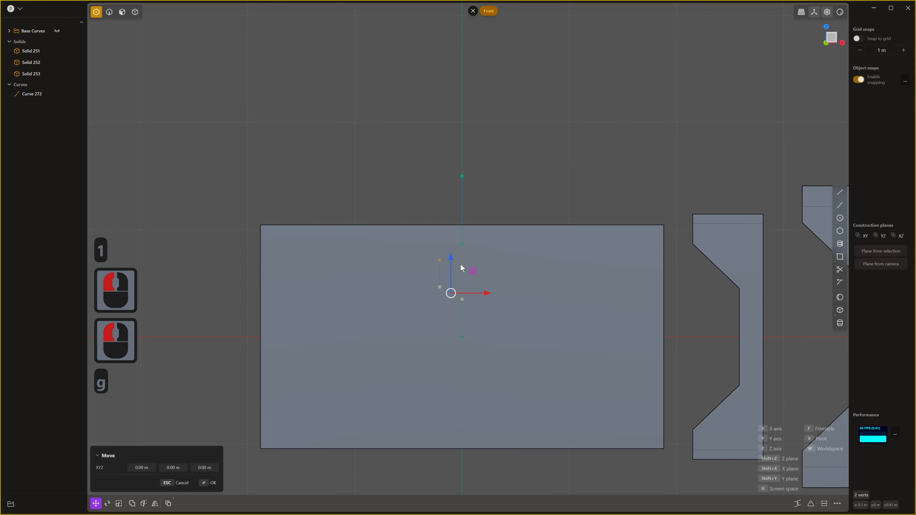
left_click(454, 275)
right_click(456, 257)
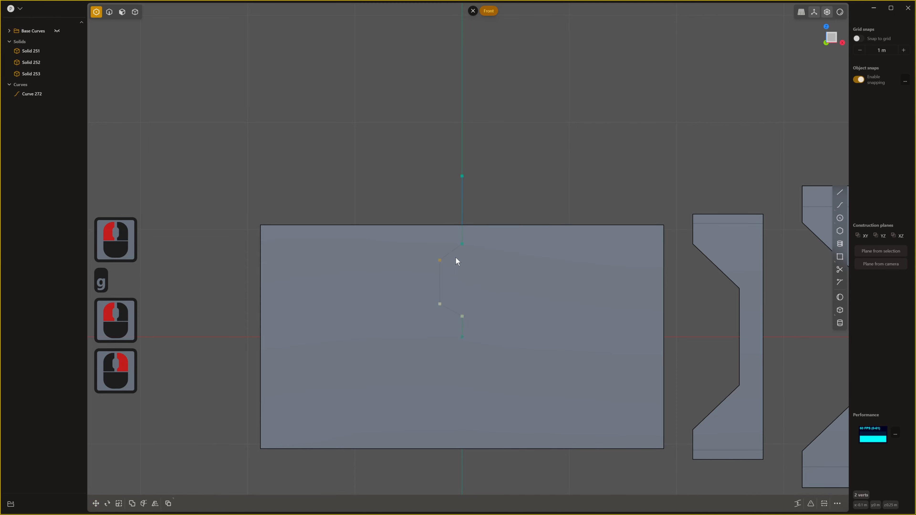
- Move the upper corner point of the jog on the centre line slightly down along Z
left_click(461, 245)
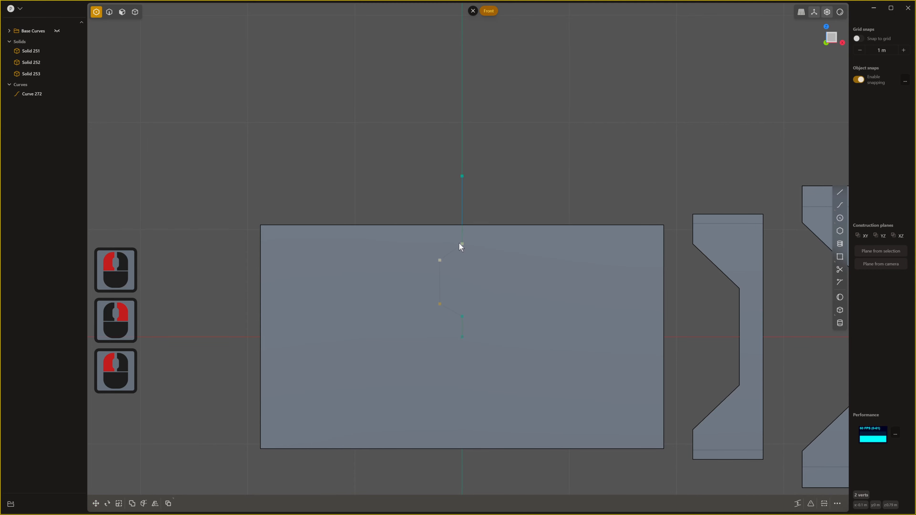
left_click(463, 245)
key("g")
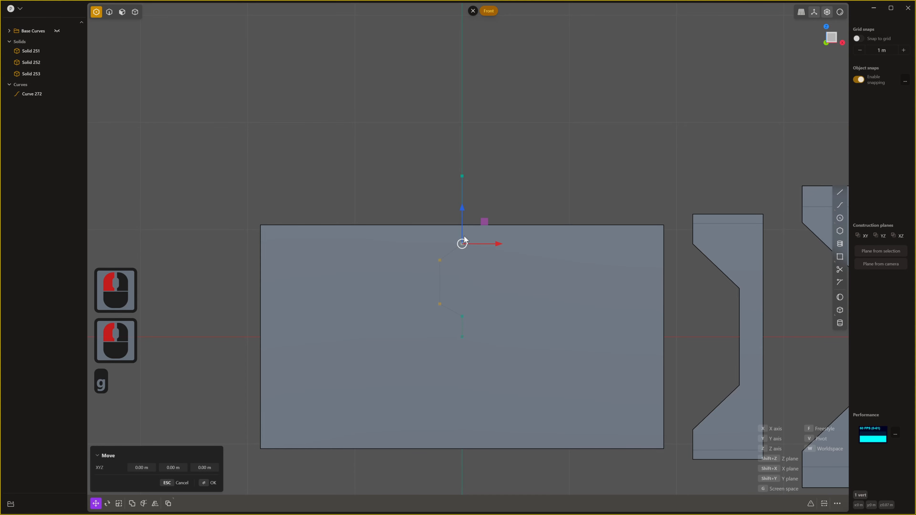
left_click_drag(464, 213, 462, 218)
left_click(494, 191)
right_click(494, 194)
scroll(496, 258, "down", 2)
scroll(491, 264, "up", 2)
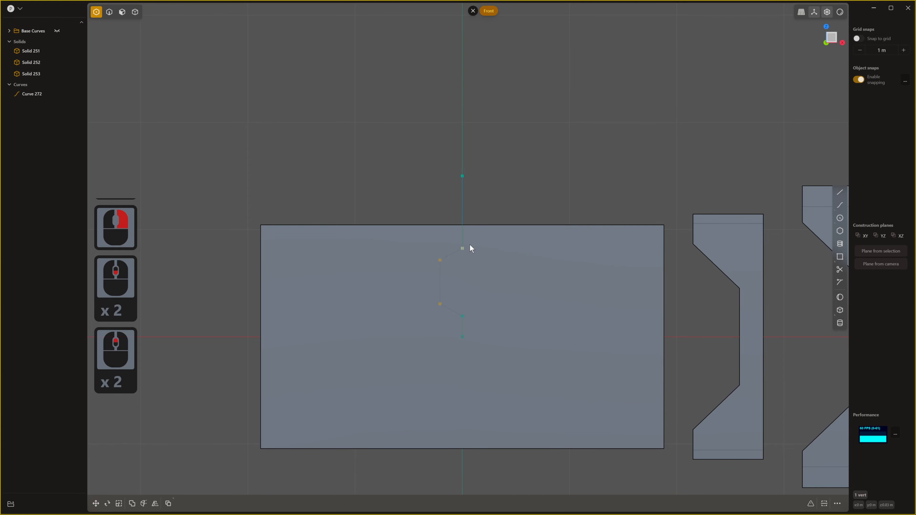
- Mirror the stepped curve across the panel's horizontal mid-plane to create its lower half
key("2")
left_click(463, 212)
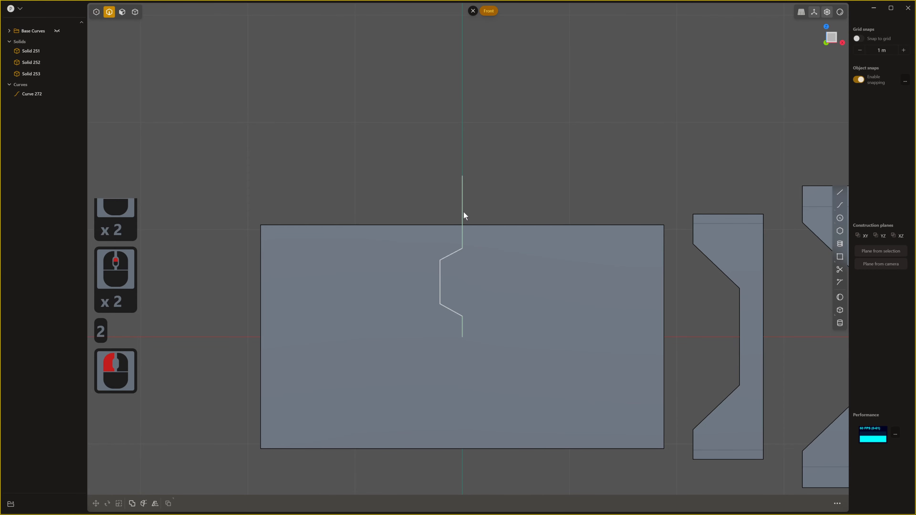
key("alt+x")
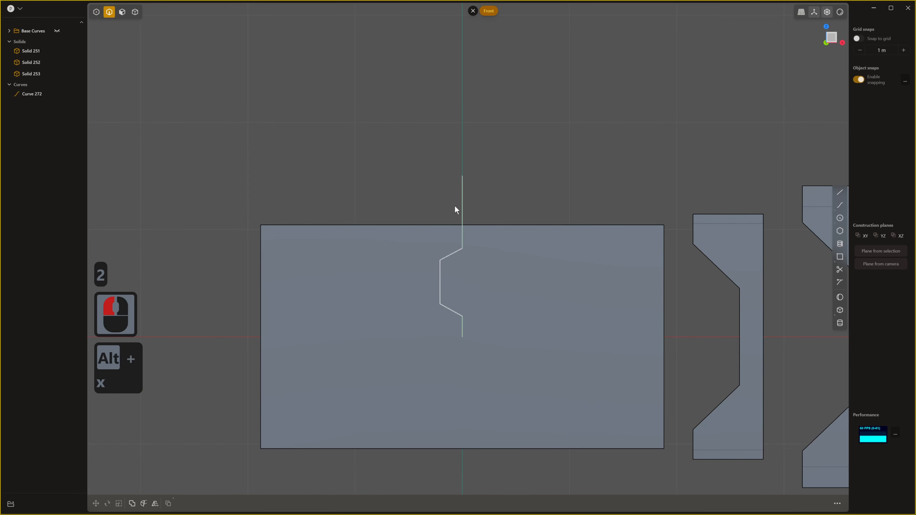
left_click(463, 208)
key("alt+x")
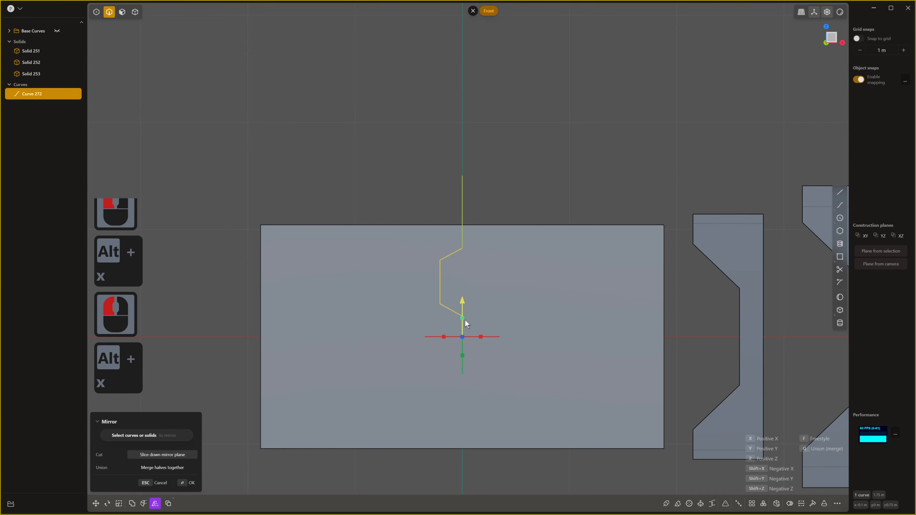
scroll(466, 322, "down", 5)
right_click(522, 266)
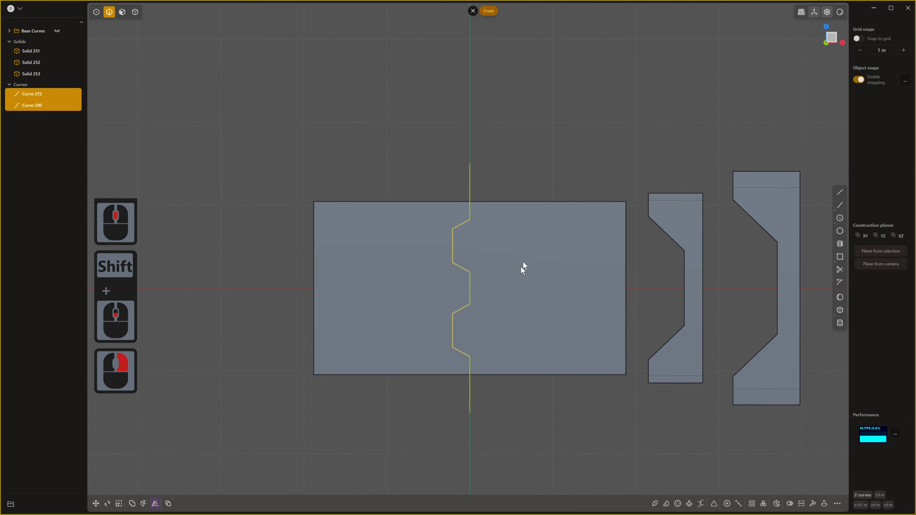
- Mirror the lower curve across the vertical centre line along X and delete the left-facing original
left_click(459, 314)
left_click(459, 310)
key("alt+x")
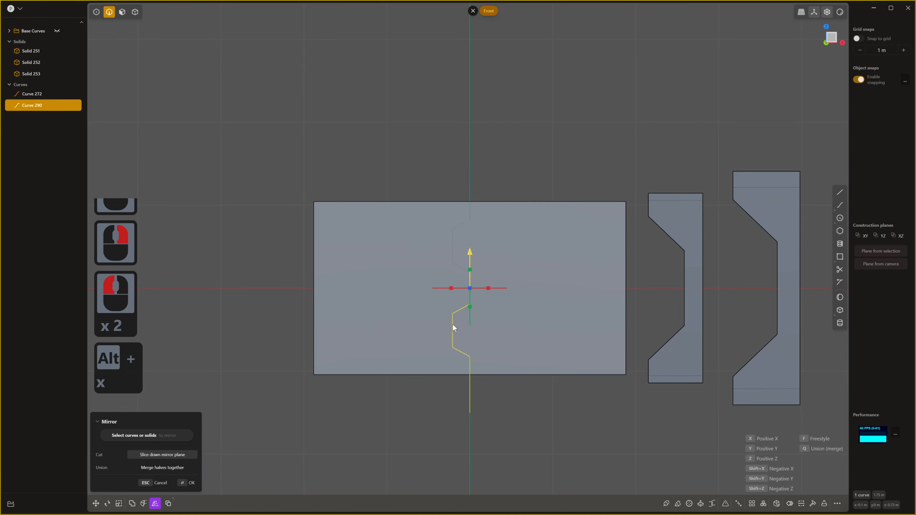
left_click(452, 288)
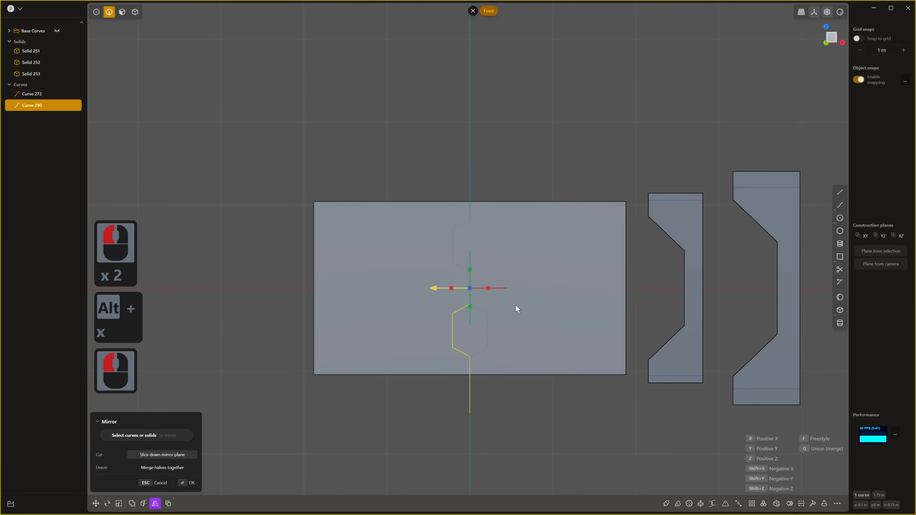
right_click(515, 305)
left_click(455, 314)
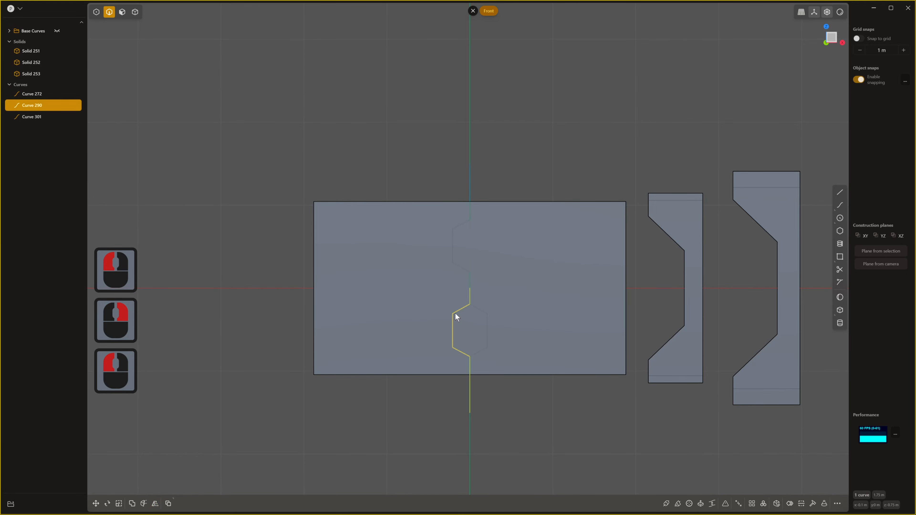
key("x")
scroll(465, 305, "up", 1)
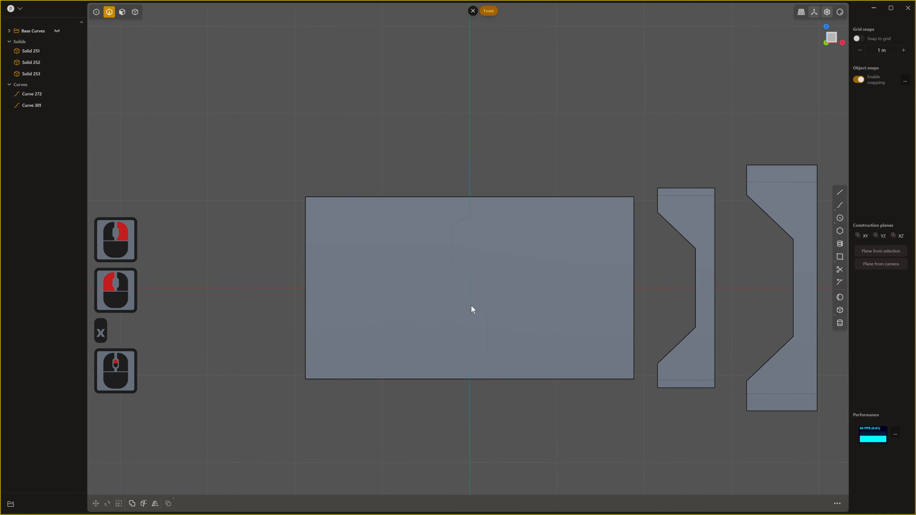
- Move the upper and lower curves together about 0.39 m along negative Y, in front of the panel
left_click(471, 305)
left_click(470, 193, "shift")
middle_click_drag(470, 193, 450, 254)
key("g")
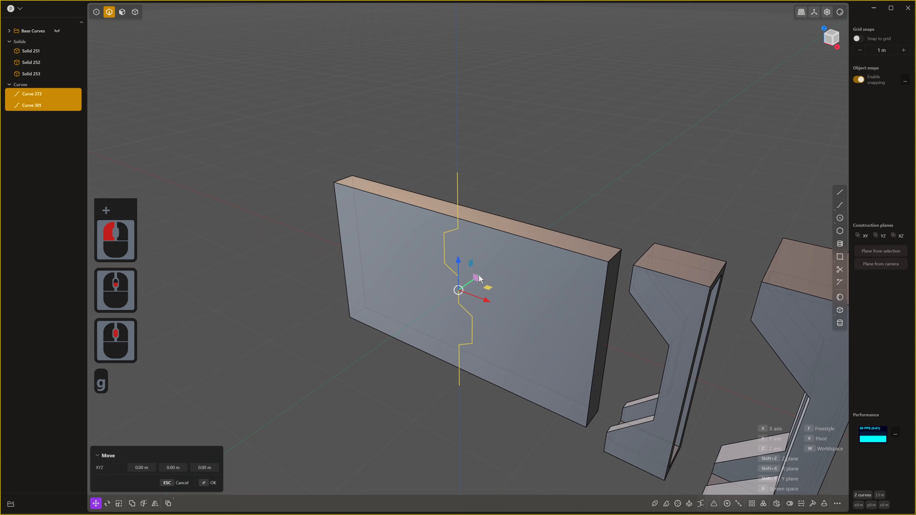
left_click(467, 296)
right_click(451, 253)
- Join the two half curves into a single split curve and return to the front view
middle_click_drag(449, 250, 496, 225)
key("j")
key("1")
scroll(457, 262, "up", 5)
scroll(409, 339, "down", 3)
scroll(414, 335, "up", 2)
scroll(414, 336, "up", 5)
scroll(496, 225, "down", 5)
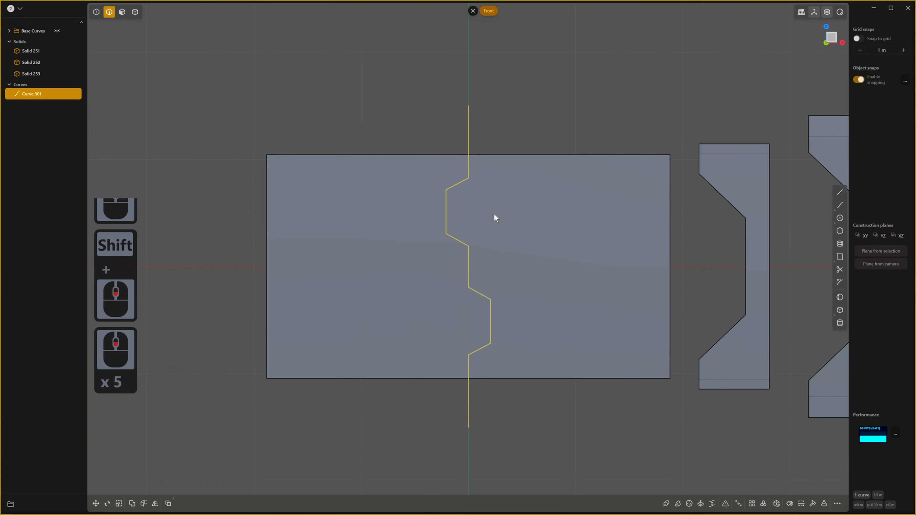
middle_click_drag(512, 256, 512, 258, "shift")
scroll(476, 310, "up", 1)
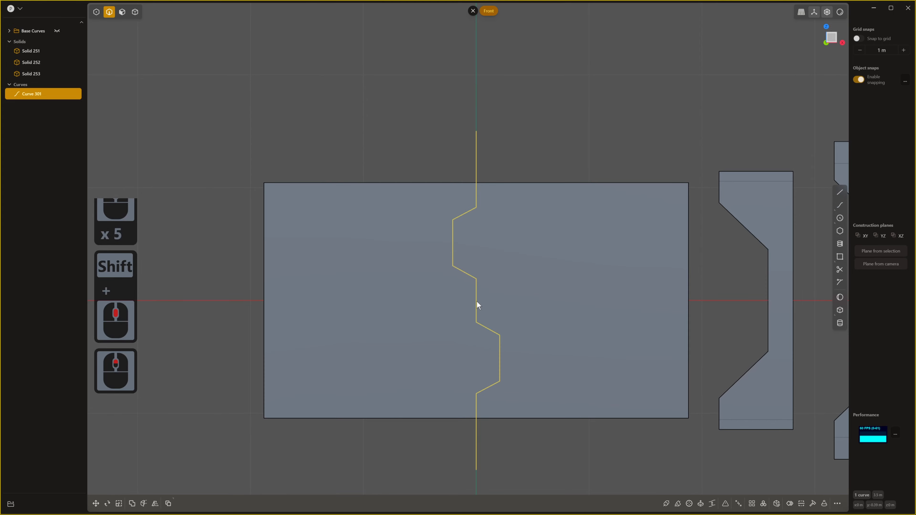
scroll(478, 309, "down", 4)
scroll(483, 317, "down", 1)
scroll(511, 349, "up", 3)
scroll(511, 348, "down", 3)
scroll(505, 349, "up", 2)
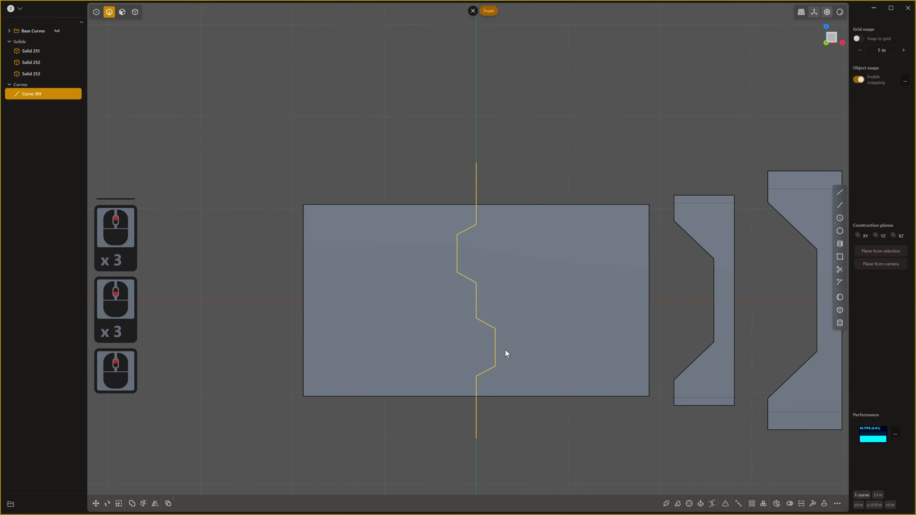
scroll(506, 384, "down", 3)
scroll(506, 387, "up", 3)
scroll(508, 396, "down", 3)
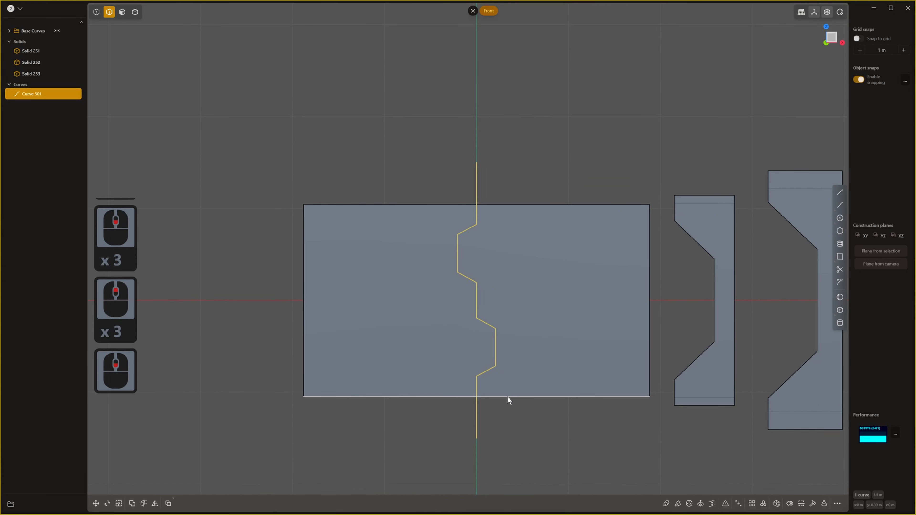
scroll(508, 396, "up", 3)
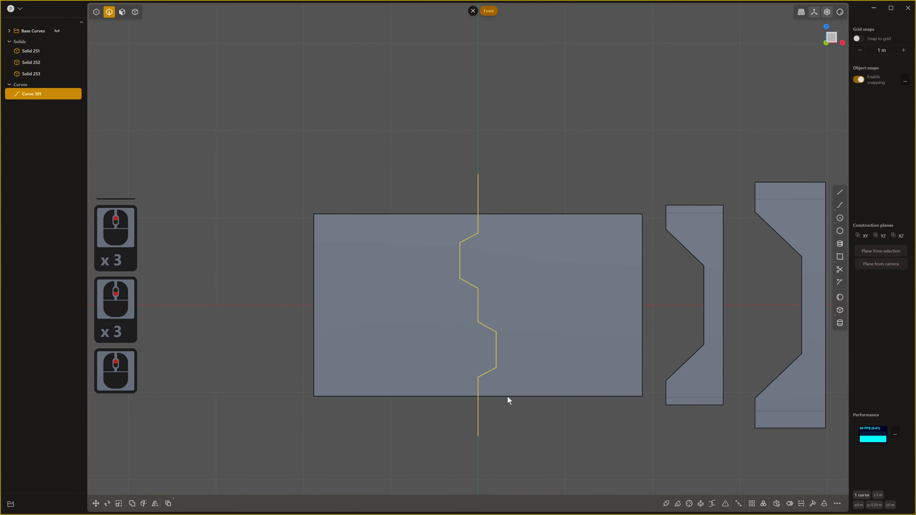
scroll(508, 395, "down", 2)
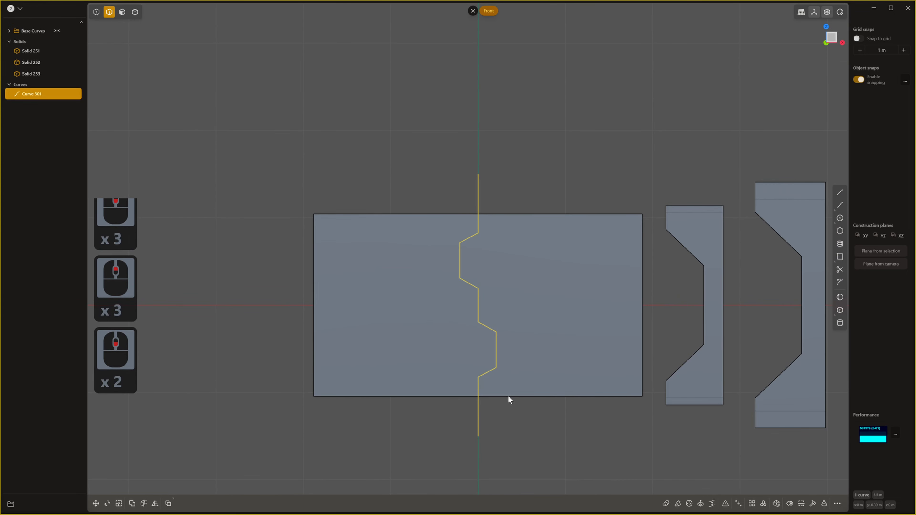
scroll(508, 396, "up", 1)
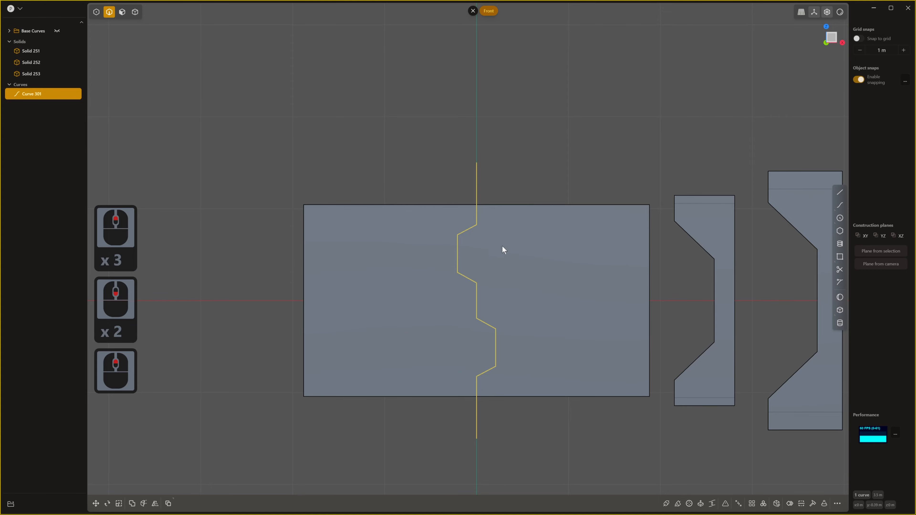
scroll(492, 246, "down", 2)
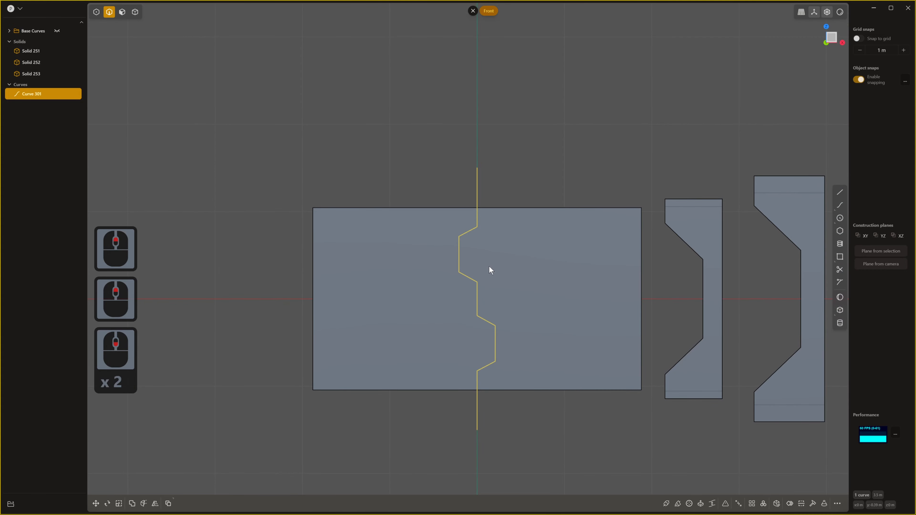
- Fillet all the corner points of the joined split curve by about 0.051 m
key("1")
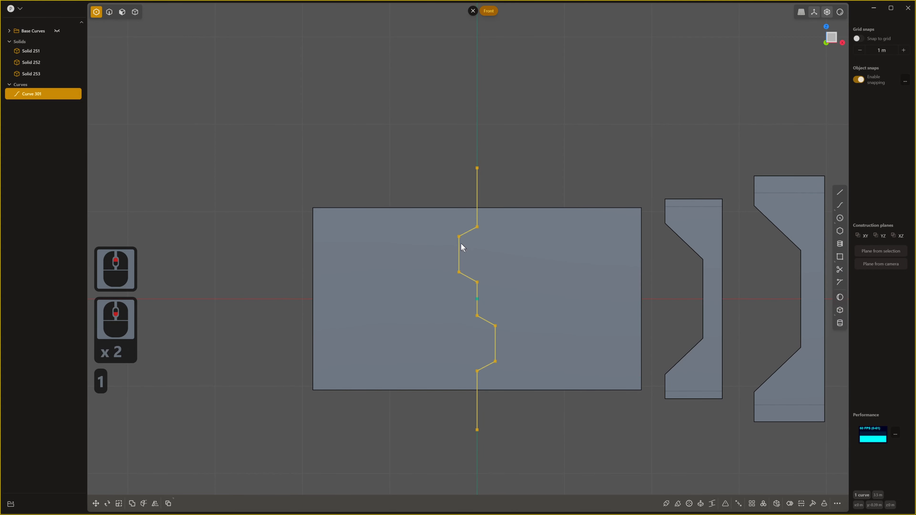
left_click_drag(434, 218, 540, 379)
key("b")
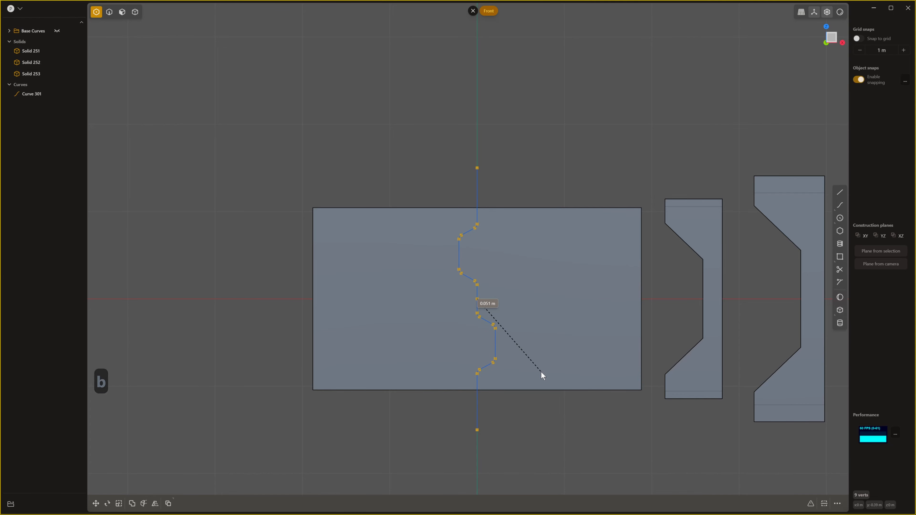
left_click(541, 372)
right_click(564, 354)
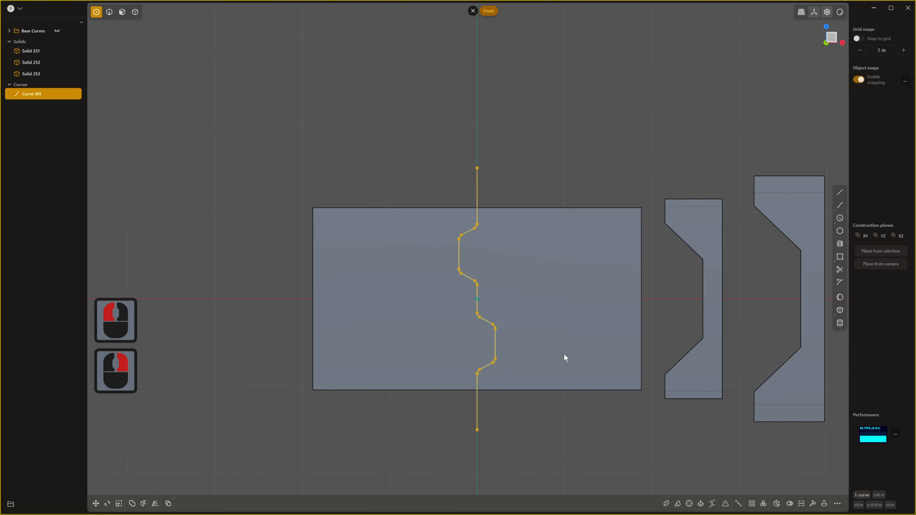
- Deselect the split curve and inspect its rounded corners up close
left_click(531, 285)
scroll(508, 343, "up", 15)
scroll(504, 360, "up", 3, "shift")
middle_click_drag(504, 360, 509, 389, "shift")
scroll(510, 388, "down", 3)
scroll(510, 389, "up", 9)
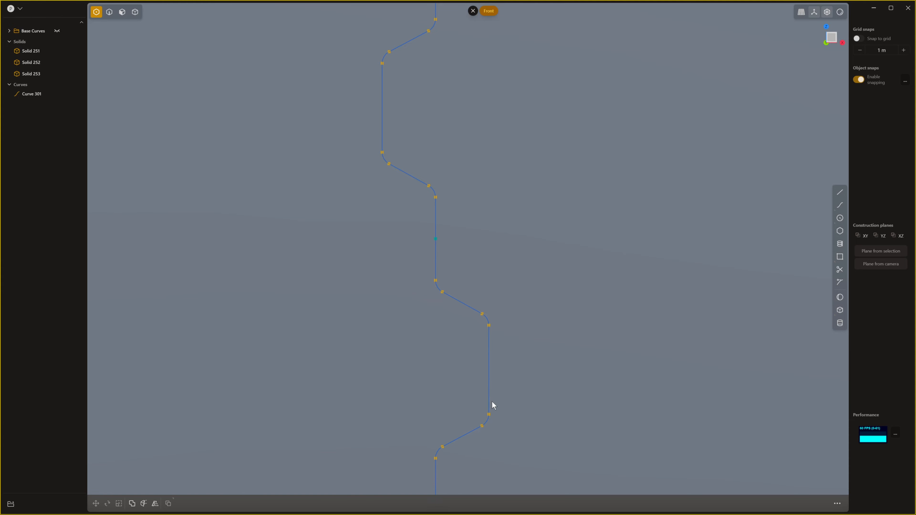
scroll(491, 408, "down", 3)
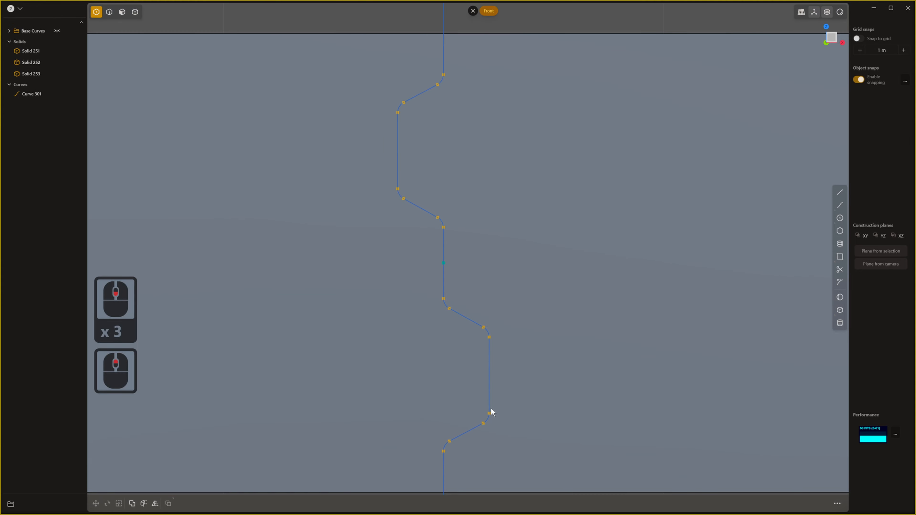
- Cut the rectangular door panel in two along the filleted stepped split curve in the front view
scroll(491, 383, "up", 3)
middle_click_drag(491, 383, 505, 394, "shift")
scroll(505, 394, "down", 1, "shift")
scroll(505, 394, "down", 3)
scroll(505, 395, "down", 3)
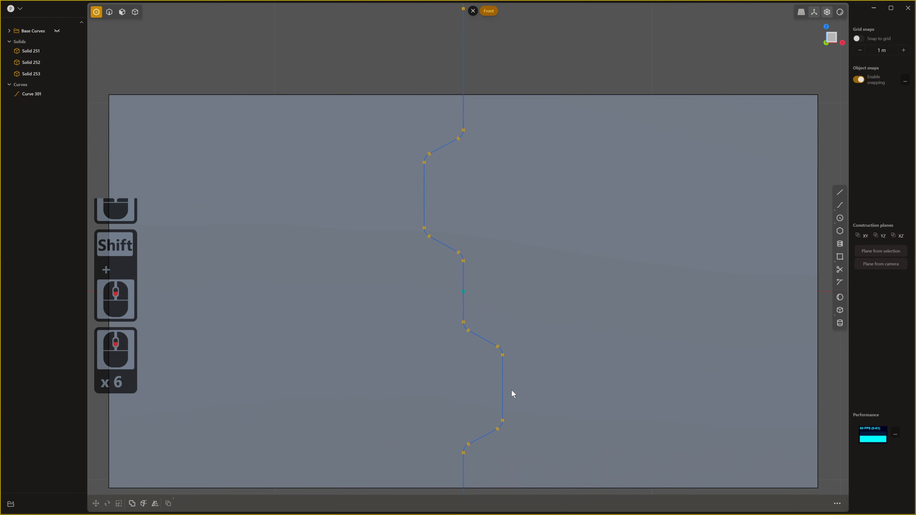
key("2")
left_click(421, 200)
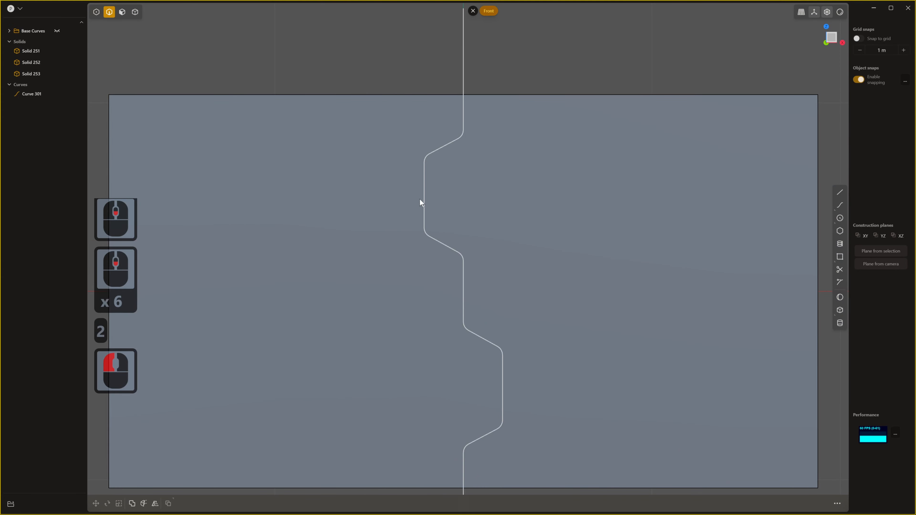
left_click(432, 181)
scroll(436, 168, "down", 7)
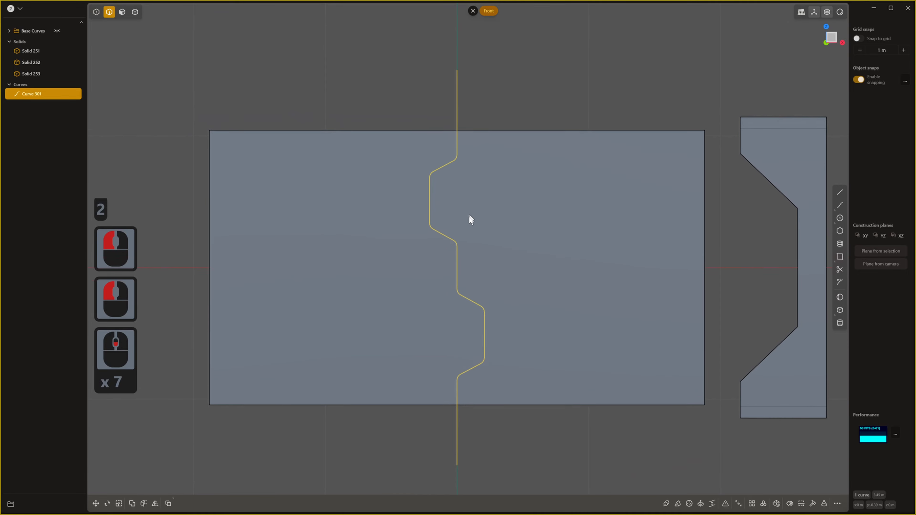
middle_click_drag(469, 216, 485, 249, "shift")
scroll(516, 245, "up", 2)
scroll(463, 259, "up", 1, "shift")
scroll(474, 250, "down", 5)
key("1")
scroll(506, 213, "up", 3)
scroll(484, 242, "down", 2, "shift")
scroll(484, 240, "down", 2)
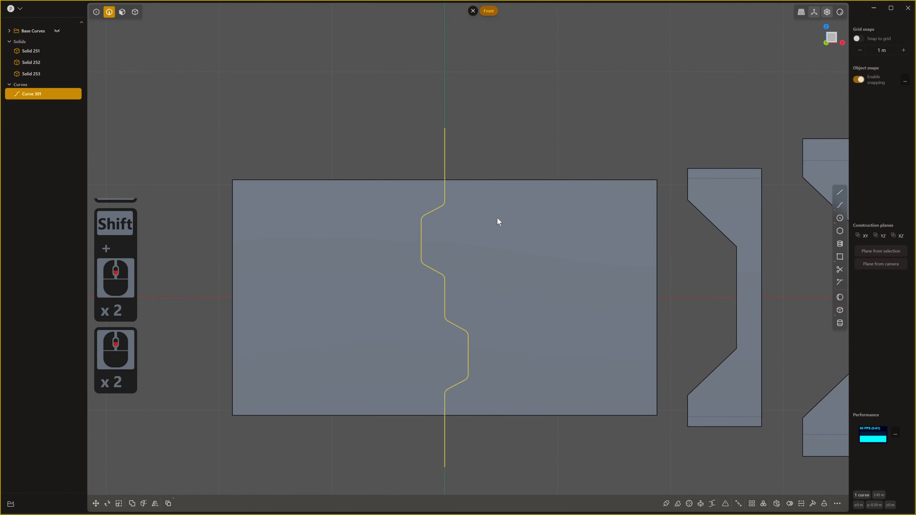
key("c")
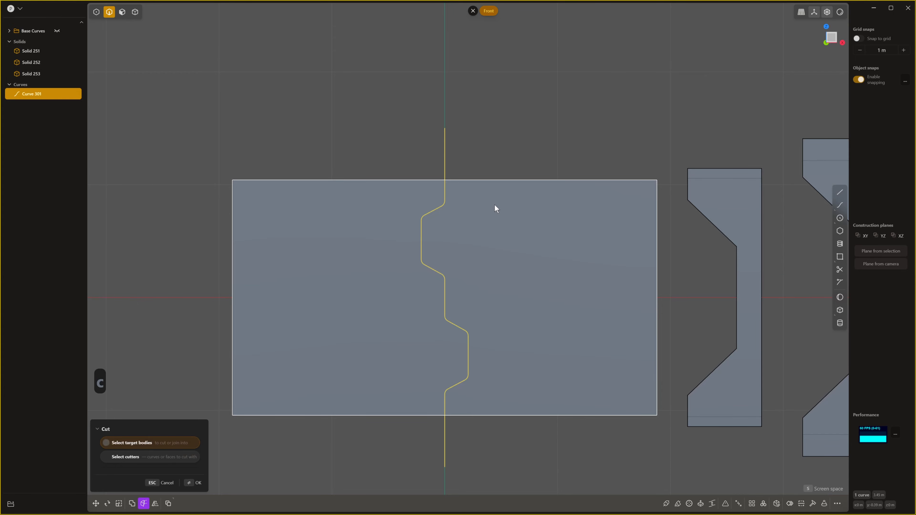
left_click(495, 205)
right_click(533, 105)
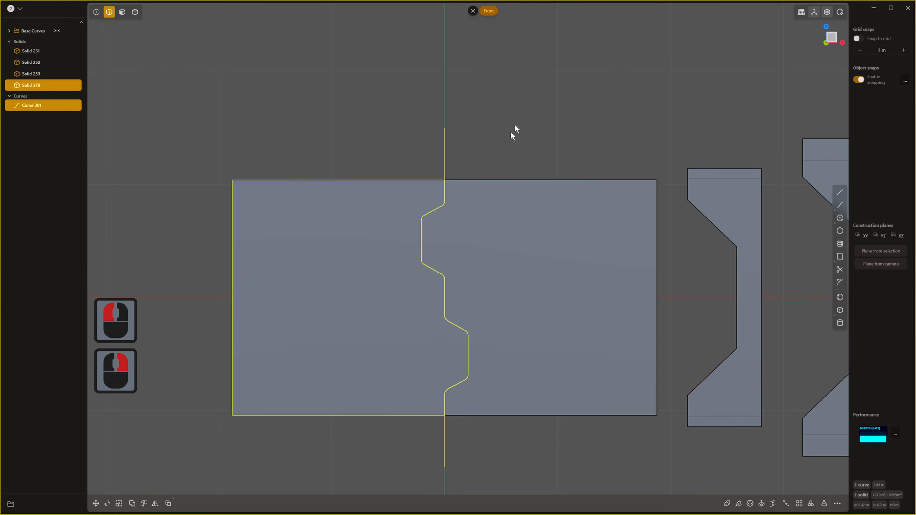
- Move the split curve into the hidden Base Curves folder, leaving both door halves in the scene
middle_click_drag(511, 131, 416, 185)
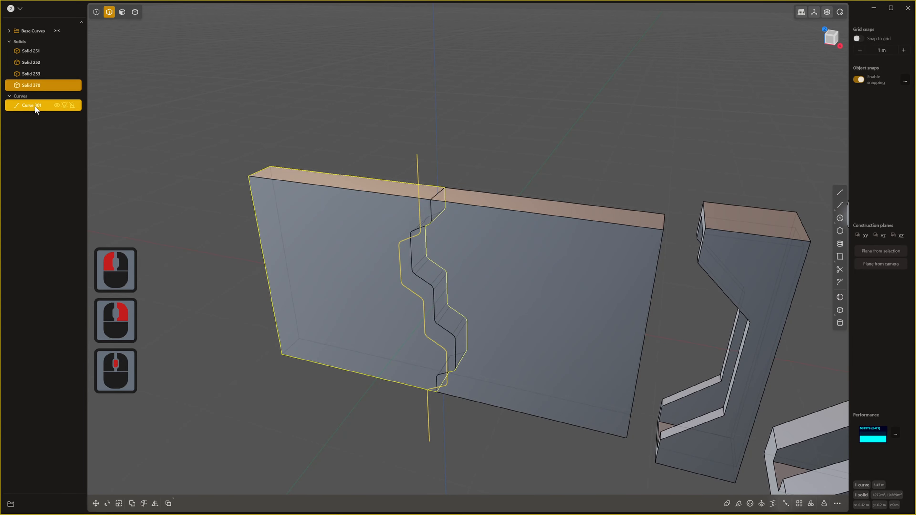
left_click_drag(35, 106, 32, 34)
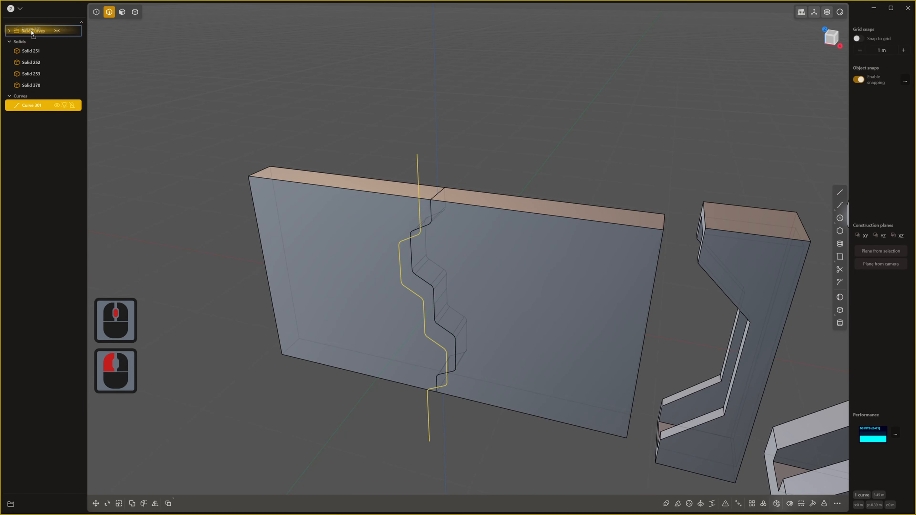
middle_click_drag(362, 210, 383, 194)
scroll(392, 202, "down", 1)
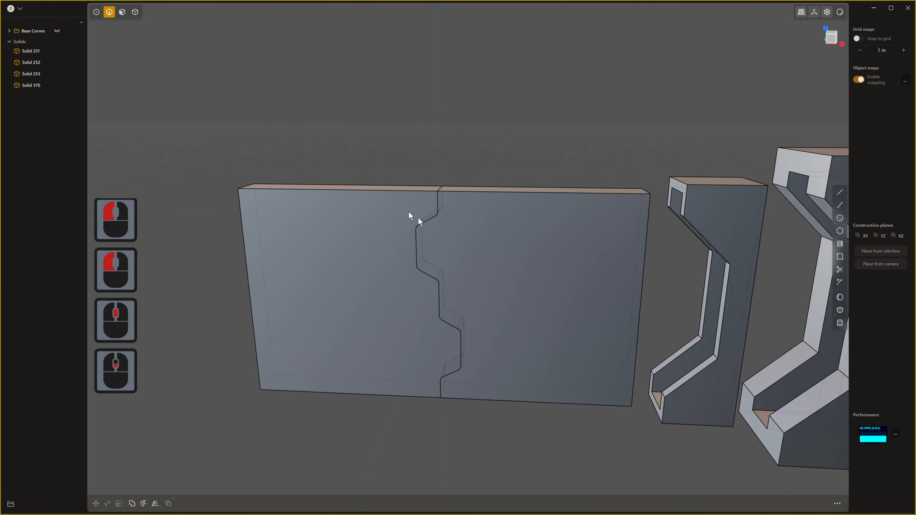
- Toggle the X-ray display to compare the panel seam with and without hidden edges, and leave X-ray off
key("alt+z")
middle_click_drag(485, 254, 480, 293)
scroll(491, 236, "down", 9)
scroll(433, 299, "up", 6)
middle_click_drag(365, 308, 522, 310, "shift")
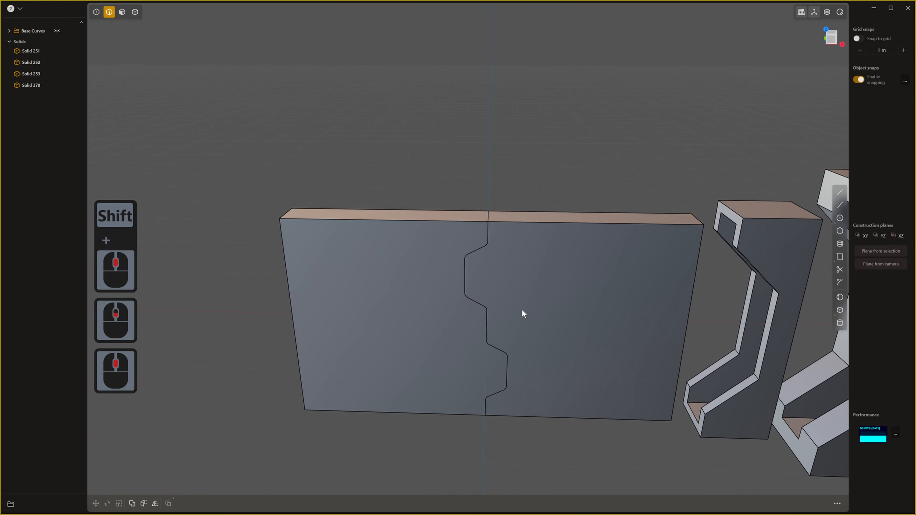
key("alt+z")
key("alt+z")
key("alt+z")
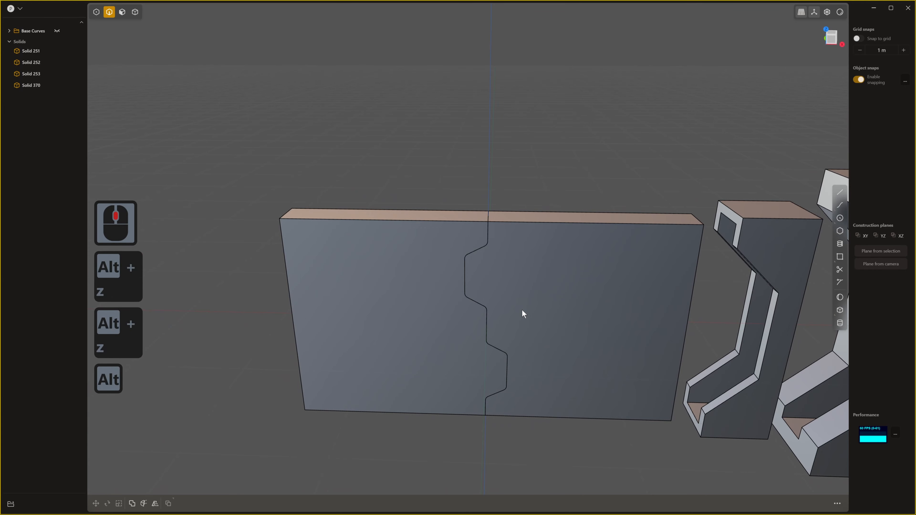
key("alt+z")
key("alt+z")
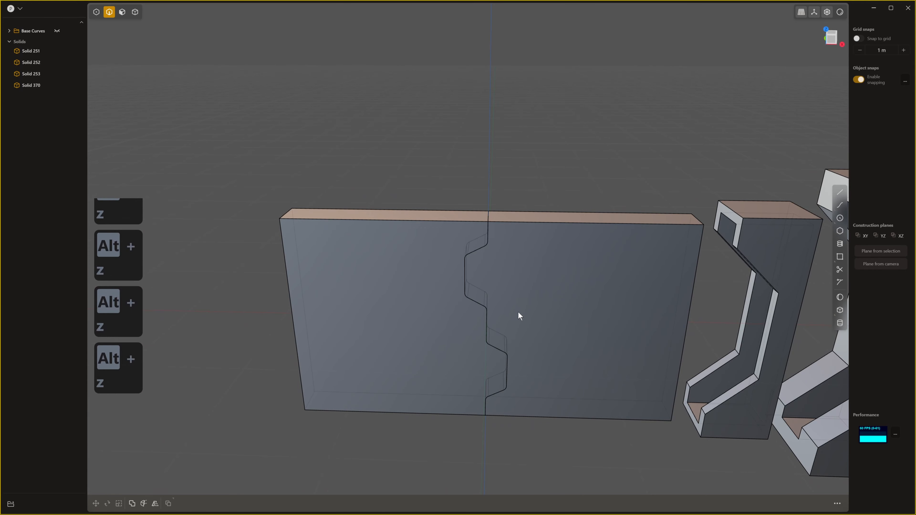
key("alt+z")
- Move the smaller slotted bracket about 0.78 m along negative X so it overlaps the panel's end in the front view
scroll(517, 314, "down", 4)
scroll(516, 309, "down", 4, "shift")
middle_click_drag(518, 307, 508, 357, "shift")
key("1")
scroll(477, 324, "up", 2)
scroll(512, 356, "down", 3)
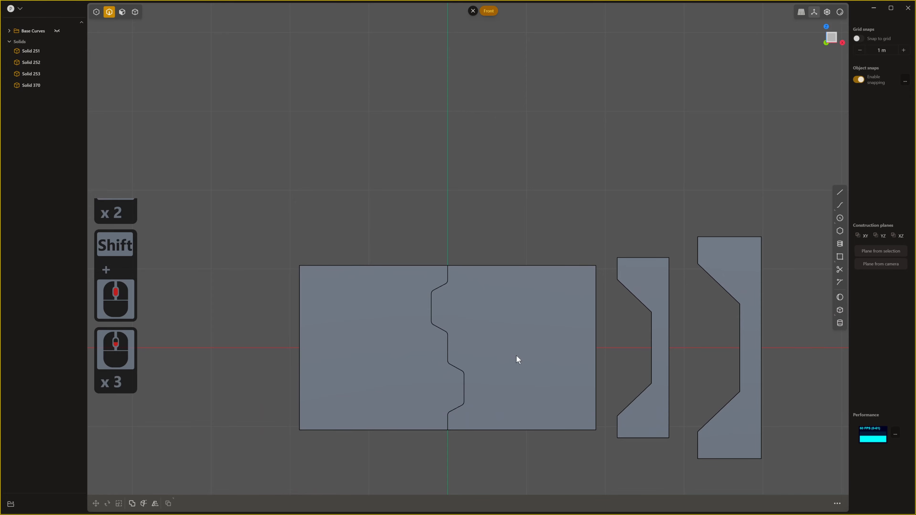
key("4")
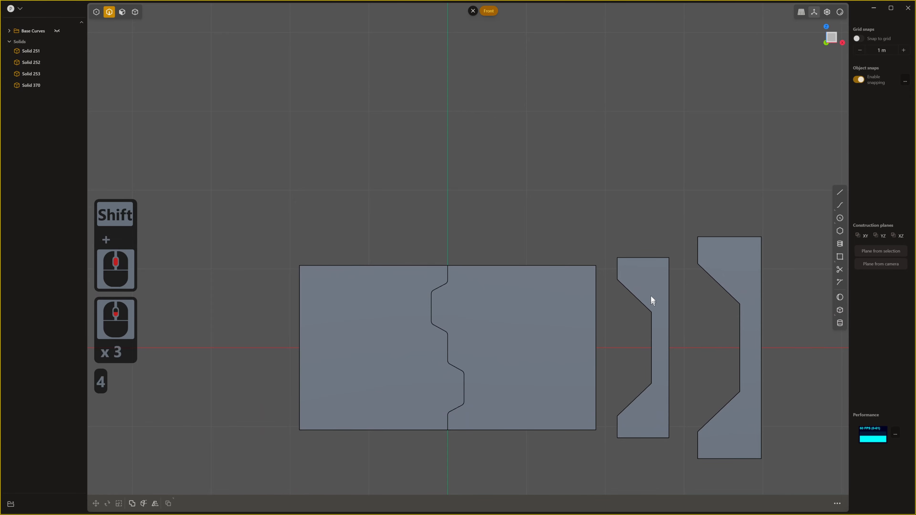
left_click(650, 295)
key("g")
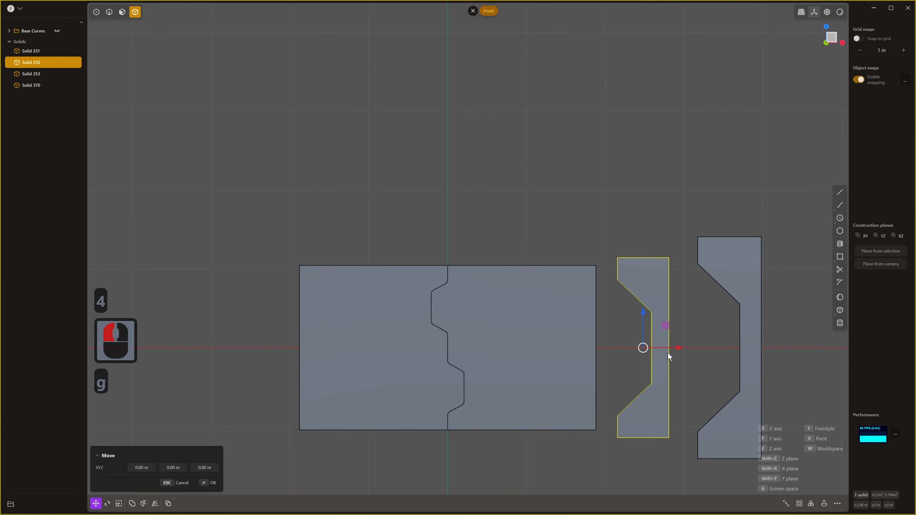
left_click_drag(674, 348, 614, 349)
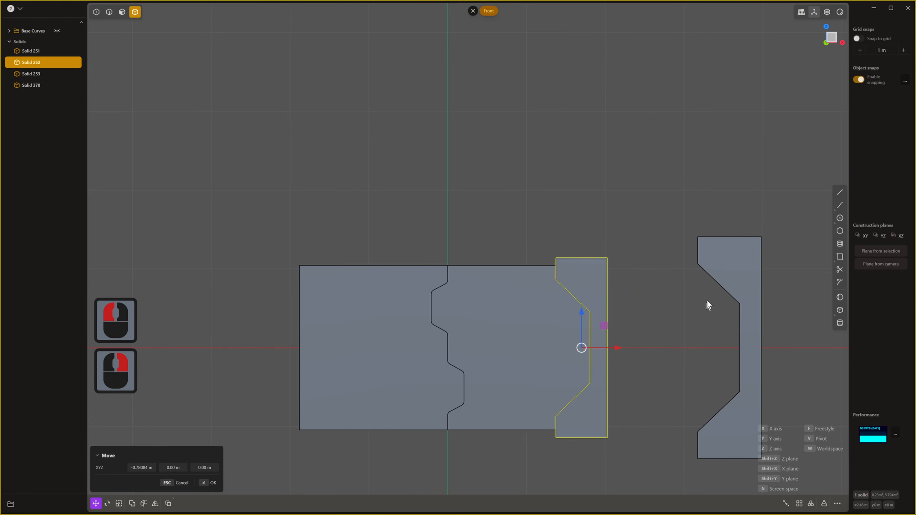
right_click(723, 284)
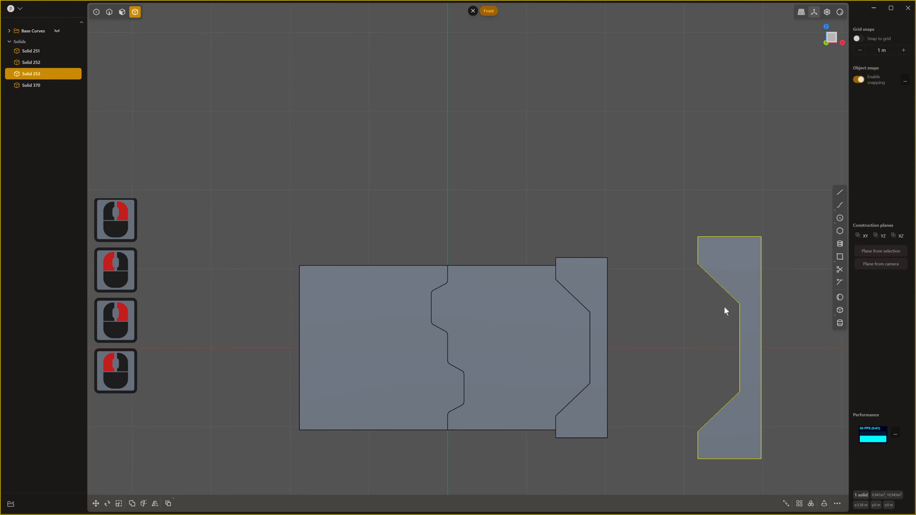
- Move the larger bracket frame about 1.76 m along negative X over the smaller bracket
key("g")
left_click_drag(762, 346, 622, 339)
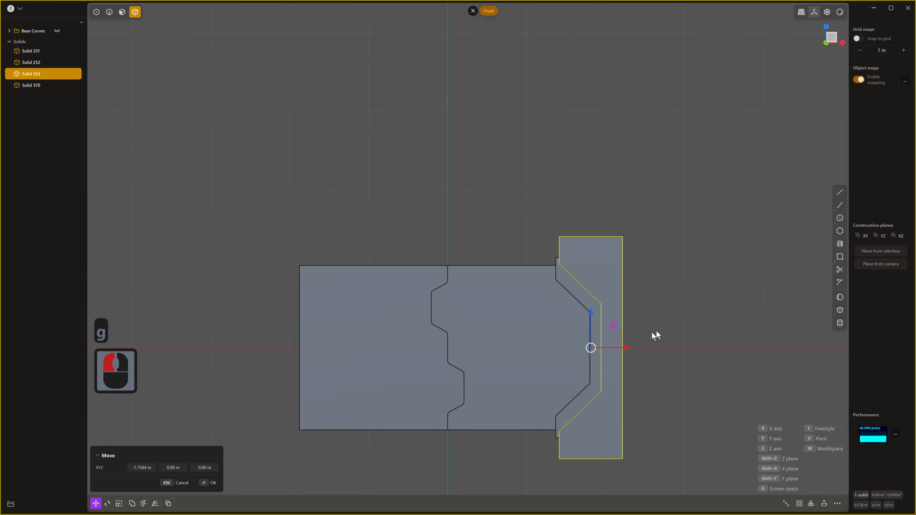
right_click(656, 332)
- Scale the smaller bracket along Z by about 1.03 to make it taller inside the larger frame
scroll(604, 399, "down", 2)
middle_click_drag(605, 400, 650, 387, "shift")
scroll(650, 387, "down", 1, "shift")
middle_click_drag(649, 387, 591, 429)
scroll(649, 382, "down", 1)
scroll(649, 382, "up", 2, "shift")
scroll(643, 373, "up", 1)
scroll(603, 416, "down", 1)
left_click(604, 416)
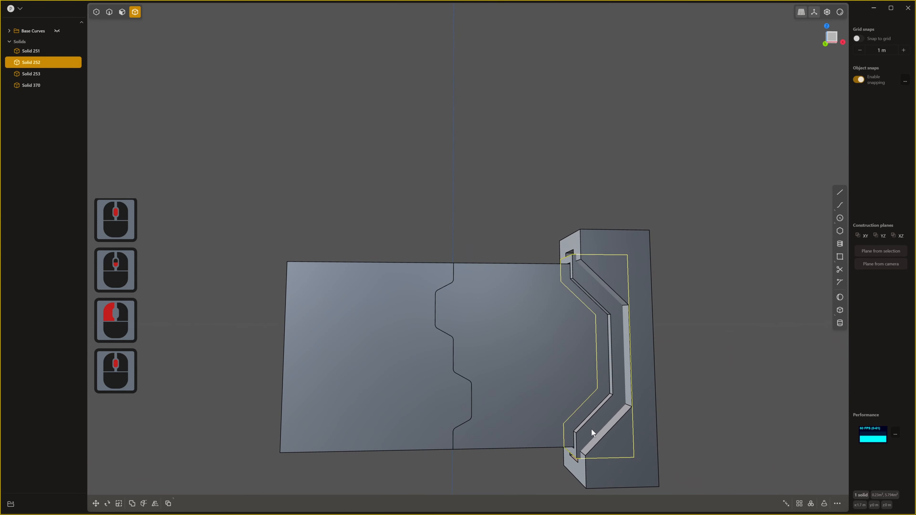
key("s")
key("z")
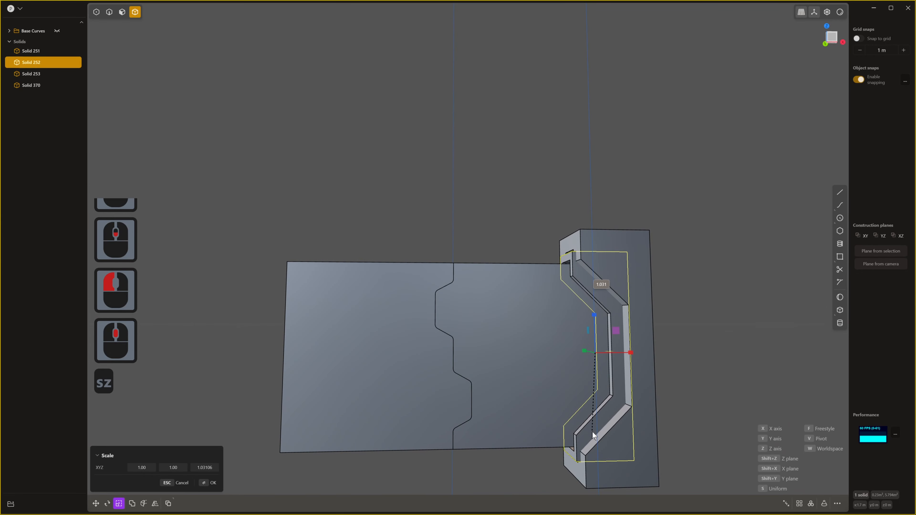
left_click(593, 433)
right_click(593, 433)
- Stretch the smaller bracket again along Z so its ends sit closer to the larger frame's height
middle_click_drag(568, 396, 568, 385)
scroll(569, 383, "up", 1)
key("s")
key("z")
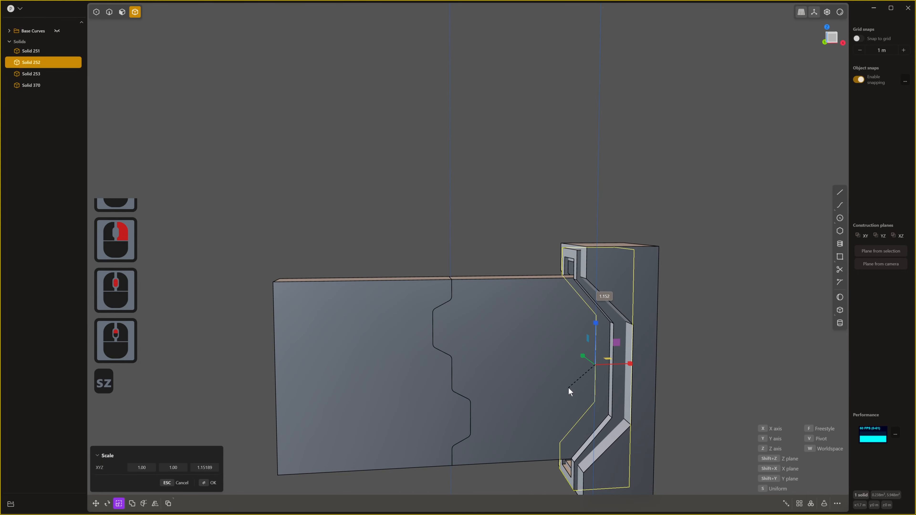
left_click(569, 387)
right_click(570, 380)
middle_click_drag(570, 378, 572, 380)
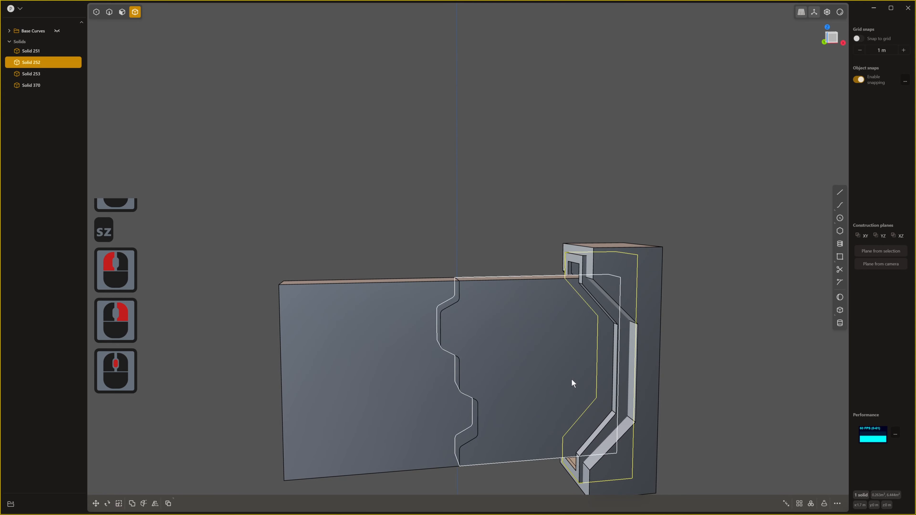
- Offset the smaller bracket's upper and lower panel-facing end faces outward so they protrude past the larger frame
key("2")
key("3")
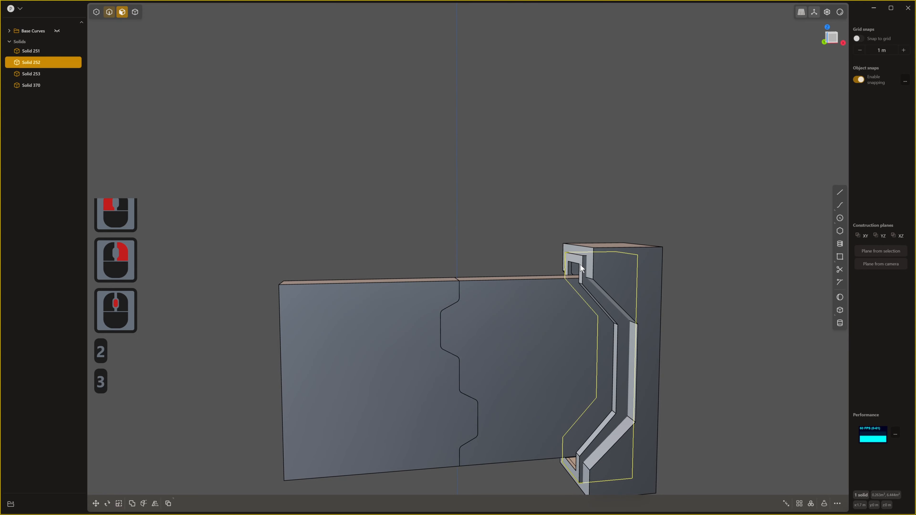
left_click(579, 264)
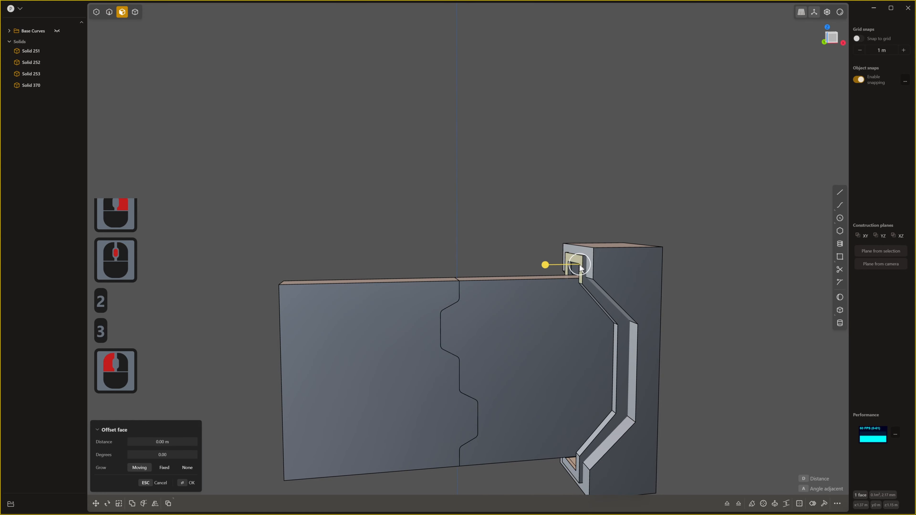
left_click(578, 465, "shift")
left_click_drag(541, 468, 534, 470)
right_click(546, 459)
middle_click_drag(592, 393, 578, 392)
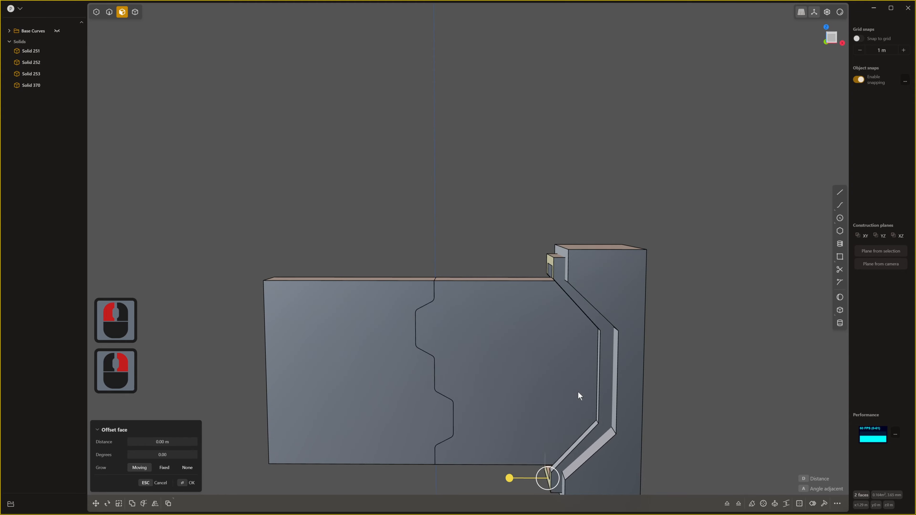
scroll(578, 392, "up", 2)
scroll(603, 387, "up", 1)
middle_click_drag(615, 341, 609, 381, "shift")
scroll(609, 381, "up", 2)
middle_click_drag(535, 361, 618, 335)
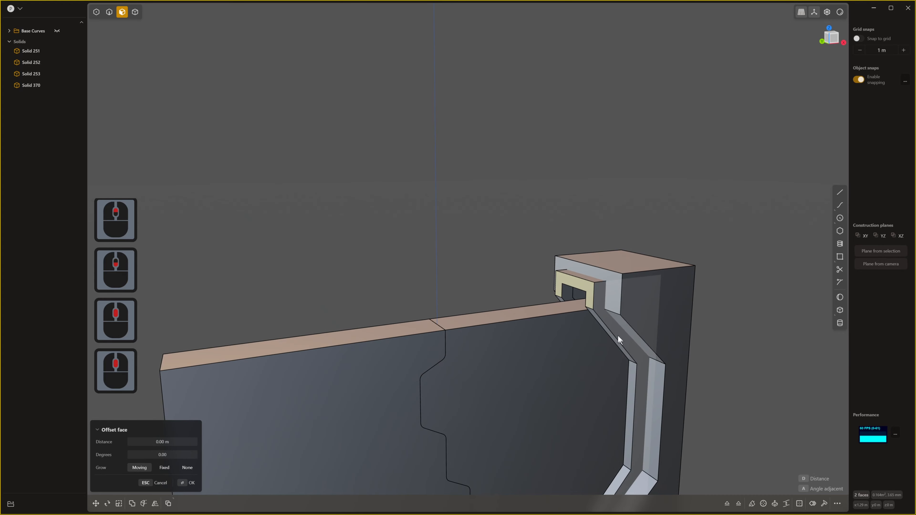
right_click(613, 273)
- Select the larger frame's top panel-side edge, try filleting it alone, and undo the attempt
left_click(613, 270)
key("2")
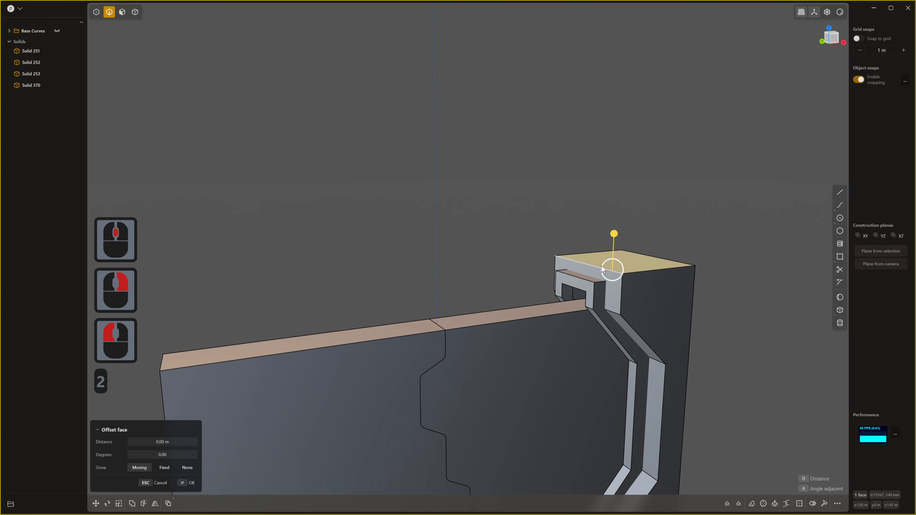
left_click(599, 268)
left_click(600, 268)
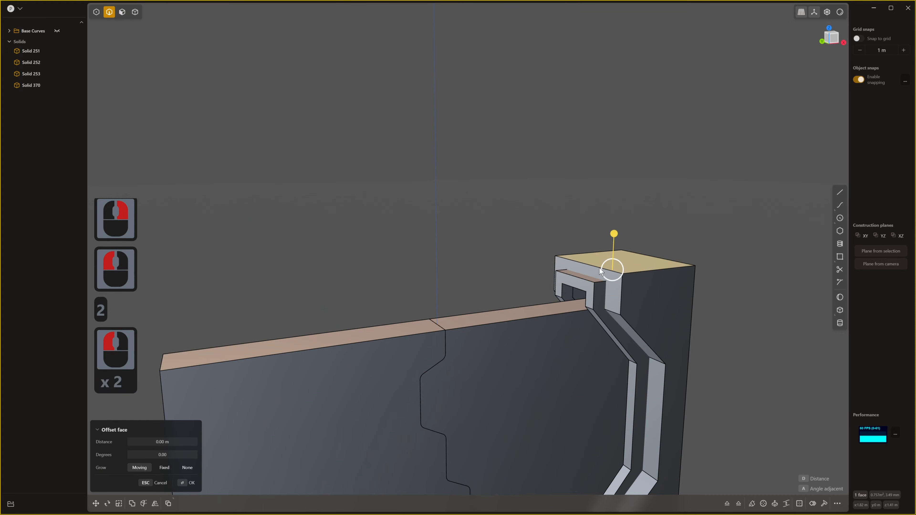
left_click(573, 260)
scroll(579, 272, "down", 3)
middle_click_drag(580, 274, 570, 270)
left_click_drag(564, 264, 583, 256)
mouse_move(469, 321)
left_mouse_down()
mouse_move(442, 327)
mouse_move(453, 323)
left_mouse_up()
key("ctrl+z")
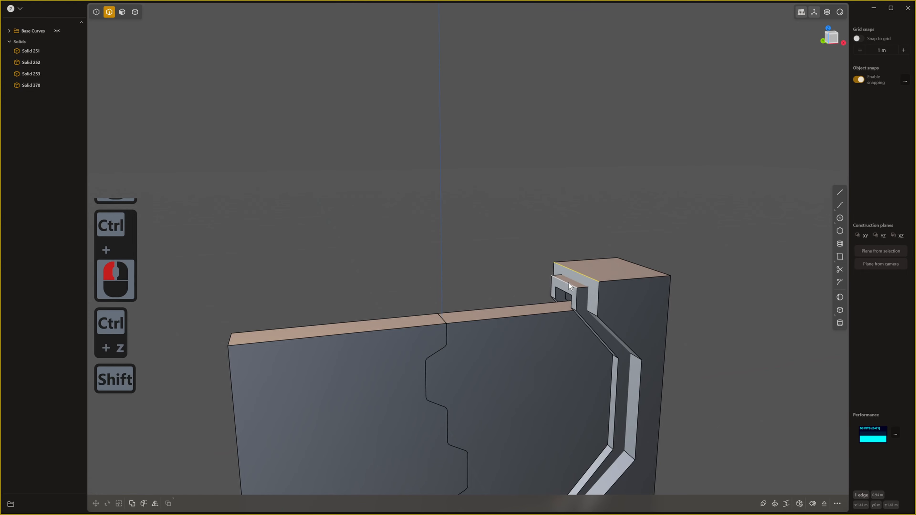
- Add the smaller bracket's matching top edge to the selection and fillet both edges by about 0.181 m
left_click(569, 284, "shift")
left_click_drag(568, 284, 523, 303)
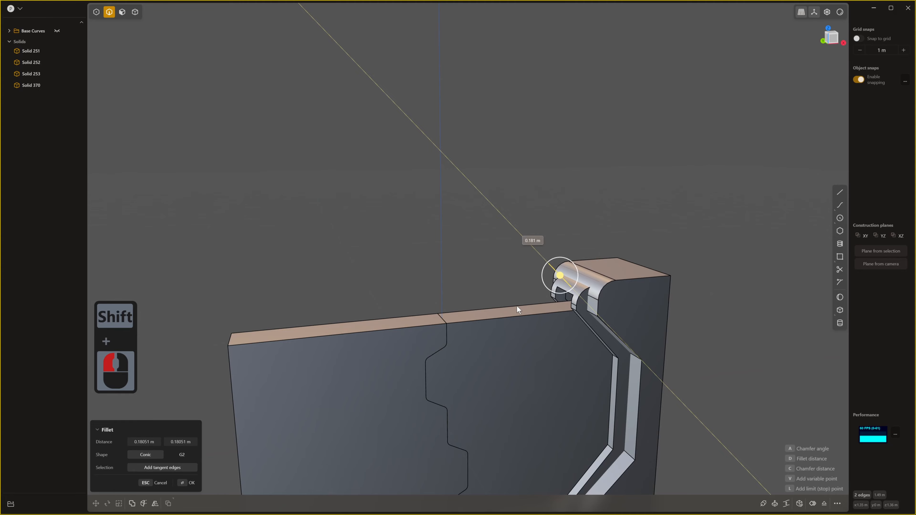
middle_click_drag(517, 305, 552, 384)
scroll(532, 328, "down", 3)
scroll(566, 385, "up", 2)
scroll(552, 385, "up", 1)
right_click(696, 311)
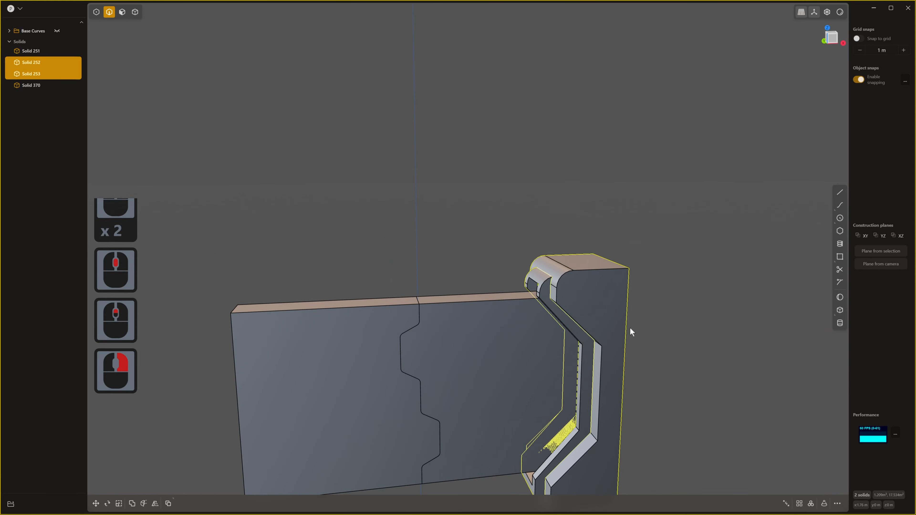
- Try a fillet of about 0.319 m on the larger frame's top outer edge, away from the panel
middle_click_drag(630, 329, 503, 292)
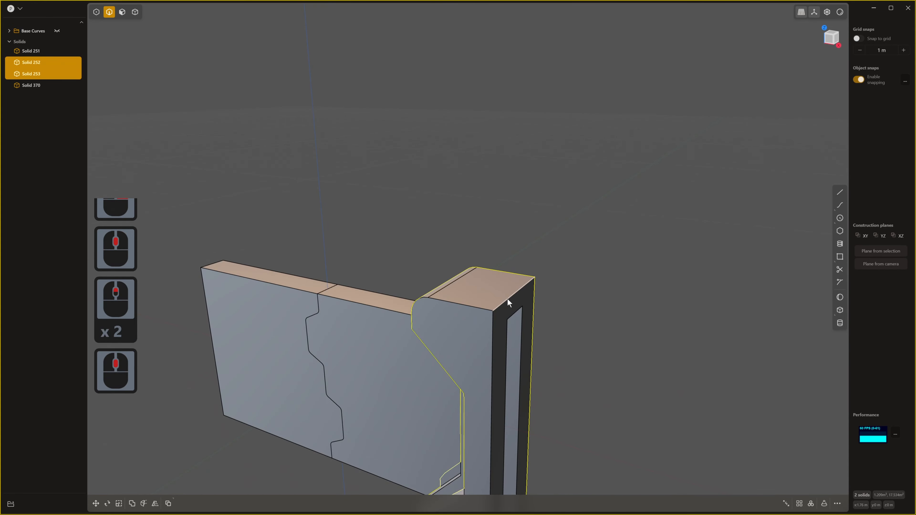
left_click_drag(507, 299, 516, 309)
left_click_drag(485, 270, 568, 321)
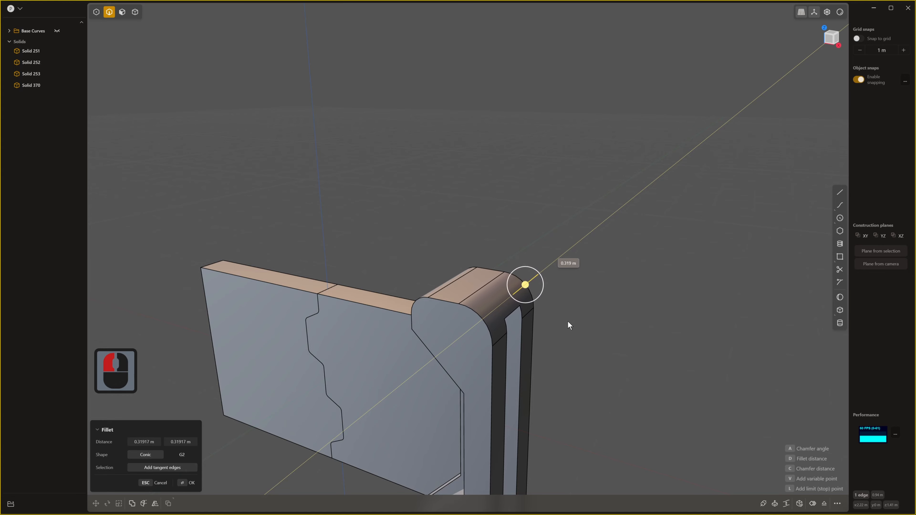
middle_click_drag(568, 321, 564, 301)
key("ctrl+z")
- Fillet the larger frame's top outer edge by 0.18051 m to match the rounding on the panel side
scroll(567, 311, "down", 1)
left_click(567, 302)
left_click_drag(570, 306, 609, 315)
middle_click_drag(606, 314, 577, 328)
left_click(575, 297)
scroll(572, 296, "down", 6)
middle_click_drag(577, 329, 649, 296)
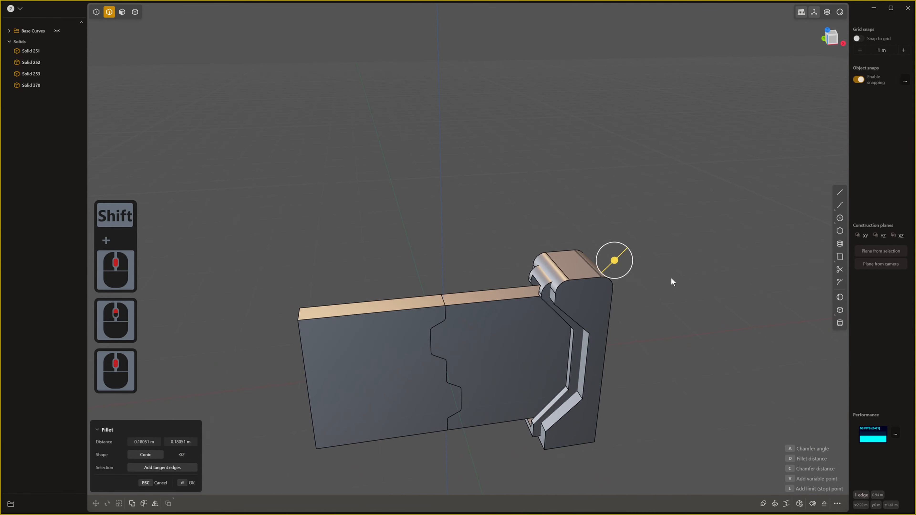
right_click(671, 278)
scroll(610, 378, "up", 3)
middle_click_drag(602, 386, 663, 357)
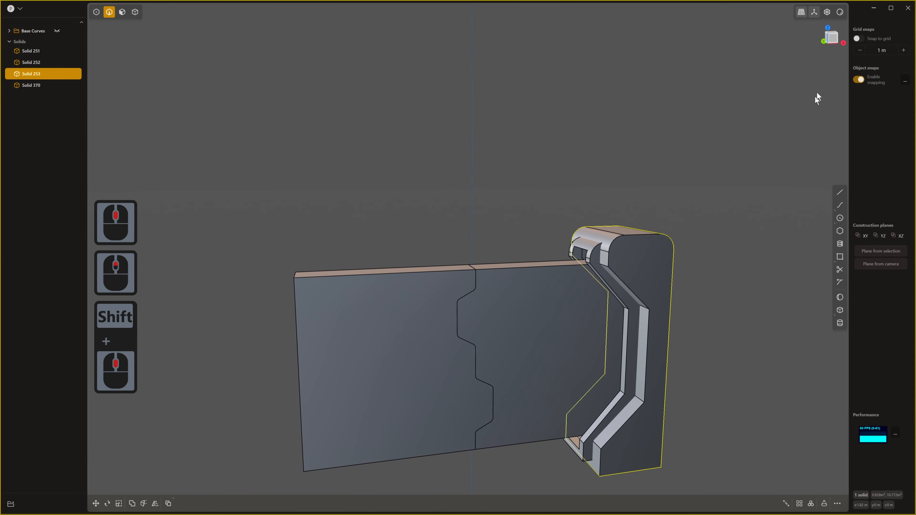
- Mirror both bracket frames across the door's centre so matching copies sit around the opposite end of the panel
right_click(811, 47)
middle_click_drag(635, 321, 626, 318)
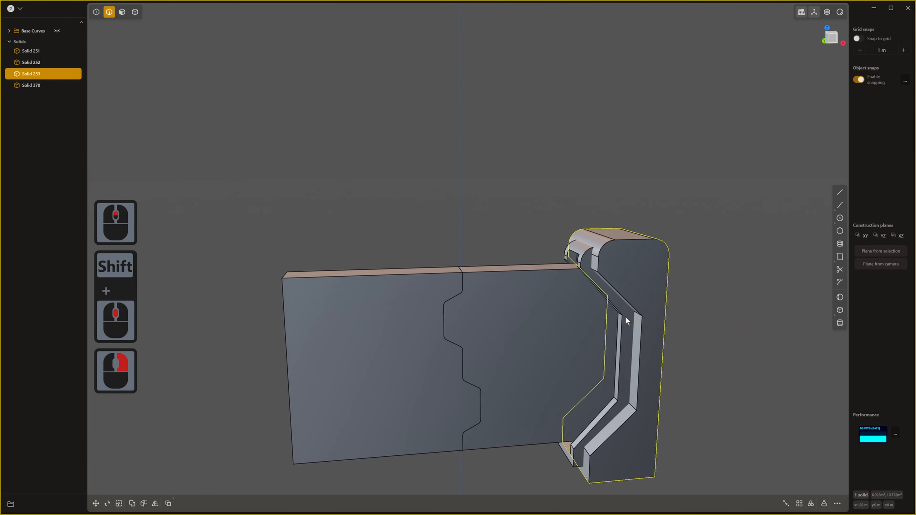
key("4")
double_click(641, 281)
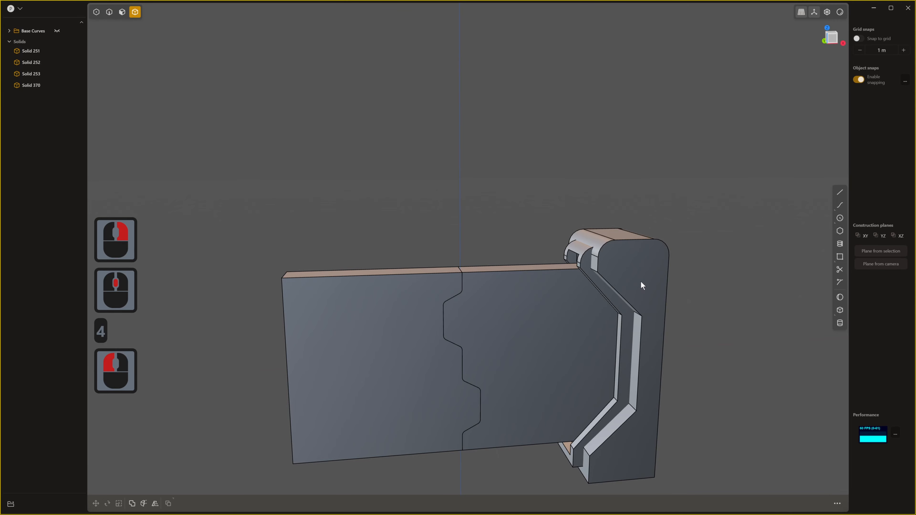
left_click(584, 261, "shift")
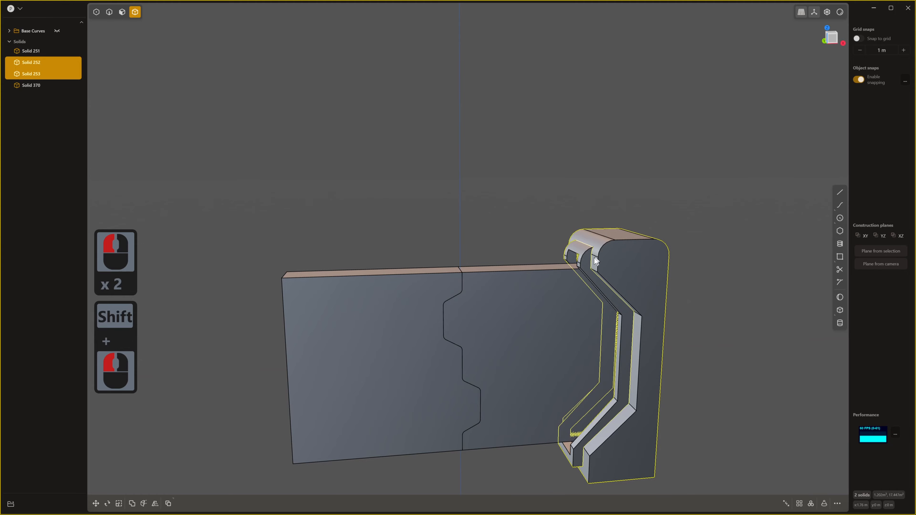
key("alt+x")
left_click(497, 357)
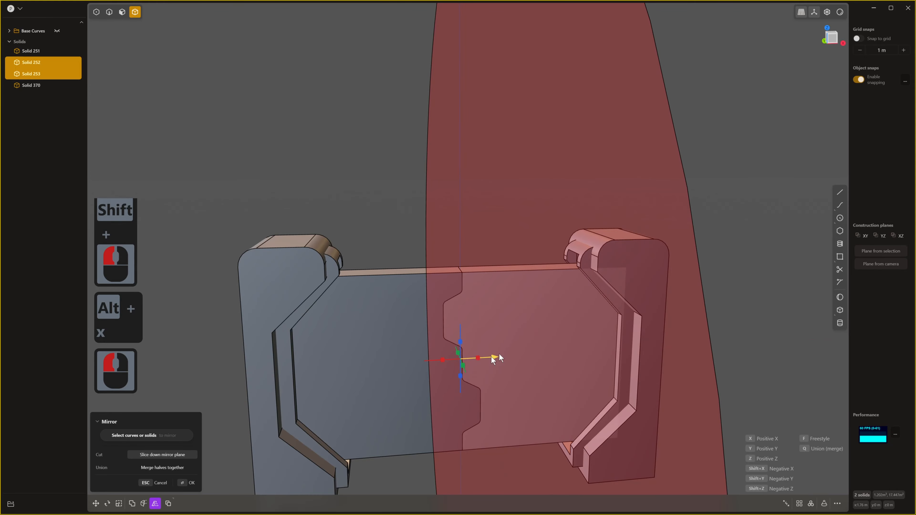
middle_click_drag(499, 358, 522, 280)
right_click(609, 280)
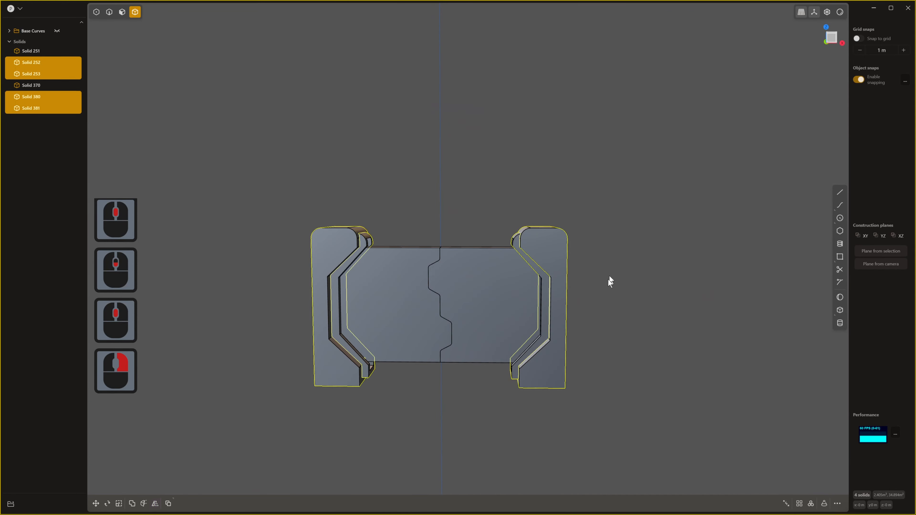
mouse_move(609, 280)
middle_mouse_down()
mouse_move(640, 294)
mouse_move(625, 271)
middle_mouse_up()
left_click(624, 272)
scroll(625, 273, "up", 4)
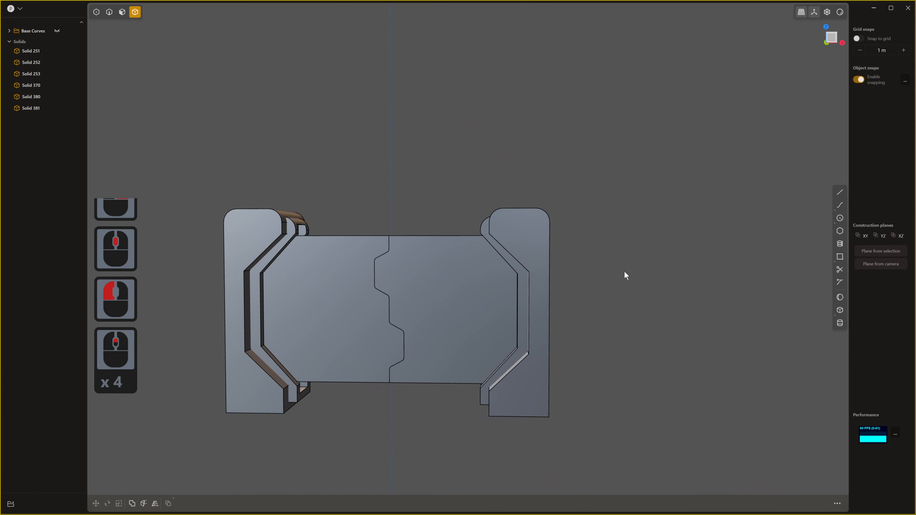
- Apply the solid black shading preset to check the door's silhouette from several angles, and restore the default grey shading
left_click(840, 13)
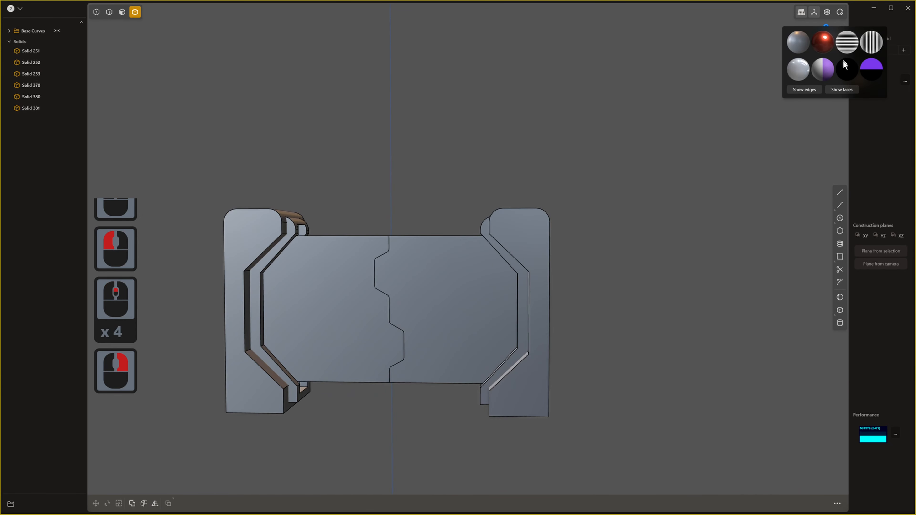
left_click(842, 58)
middle_click_drag(629, 247, 685, 226, "shift")
scroll(678, 235, "up", 8)
scroll(619, 233, "up", 5)
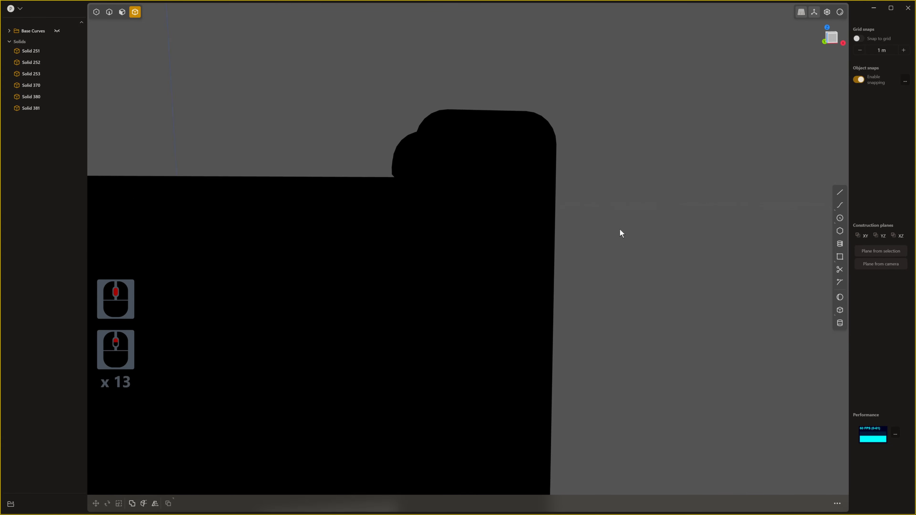
mouse_move(619, 233)
middle_mouse_down("shift")
mouse_move(617, 250)
mouse_move(636, 260)
mouse_move(673, 260)
mouse_move(621, 231)
mouse_move(638, 252)
mouse_move(607, 243)
middle_mouse_up("shift")
scroll(640, 254, "down", 12)
scroll(642, 251, "down", 2)
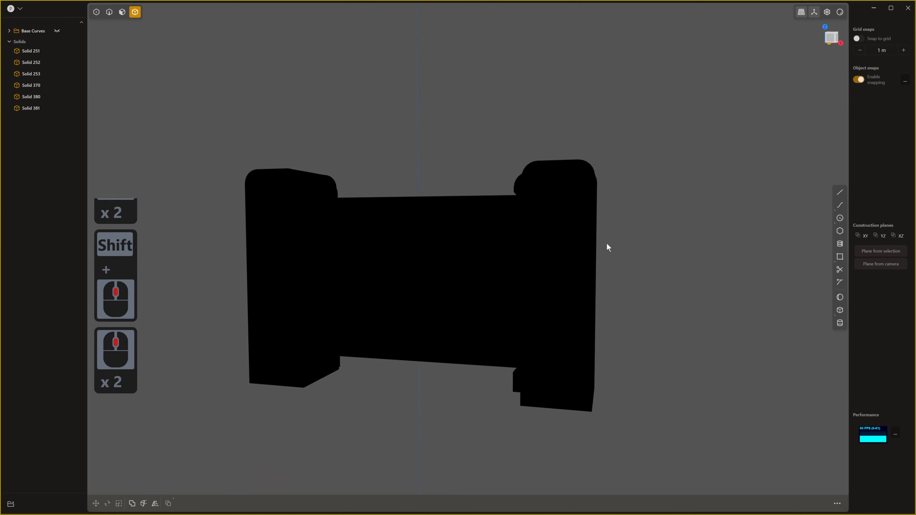
scroll(610, 249, "up", 3)
scroll(682, 277, "down", 2)
middle_click_drag(624, 283, 708, 291, "shift")
scroll(665, 283, "down", 1)
scroll(665, 283, "up", 1)
scroll(692, 289, "up", 1)
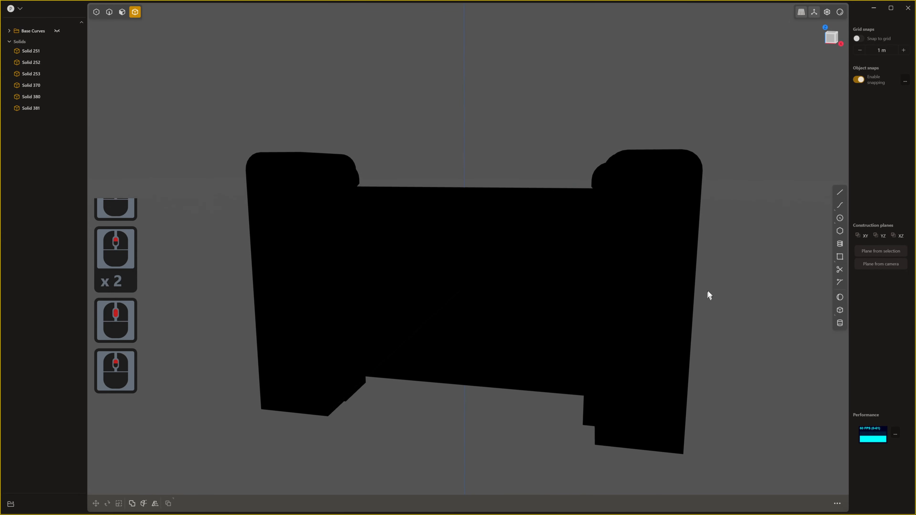
right_click(839, 13)
left_click(804, 42)
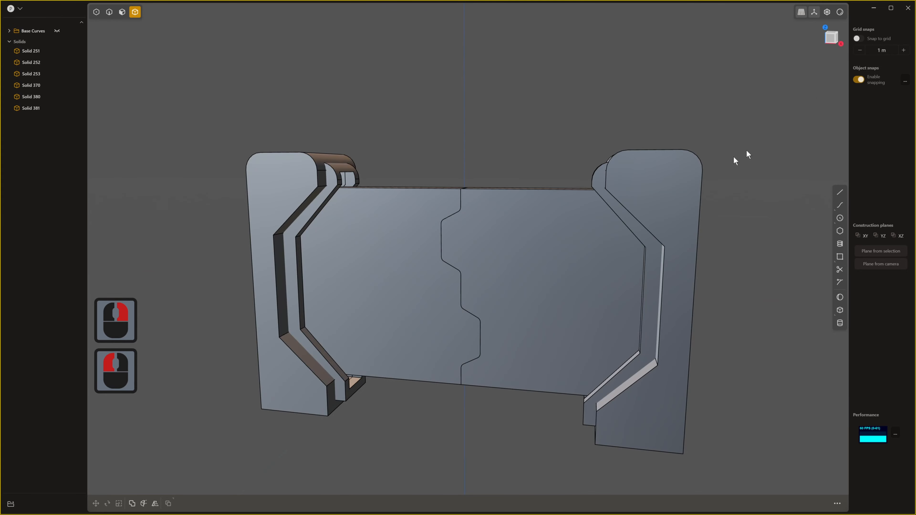
- Check the door with the glossy light shading preset and switch back to the default grey shading
right_click(841, 13)
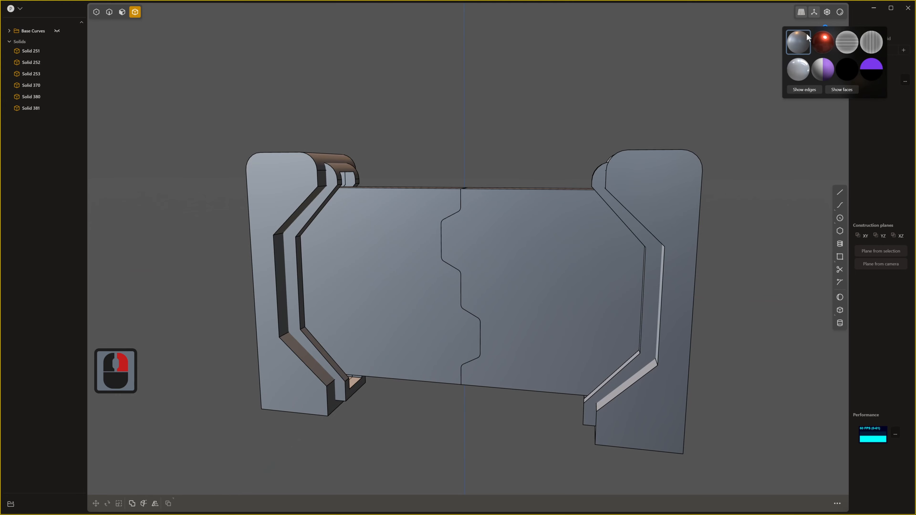
right_click(838, 14)
left_click(842, 13)
left_click(841, 13)
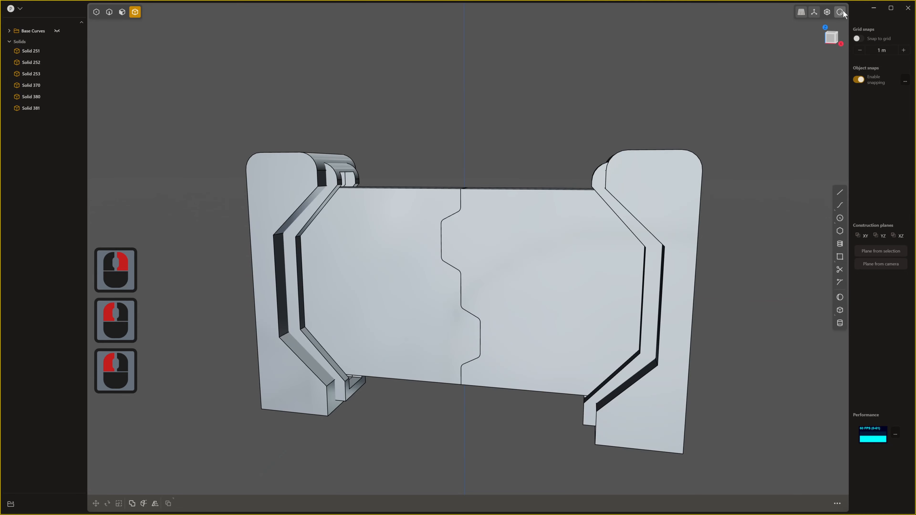
middle_click_drag(789, 54, 697, 155)
scroll(698, 156, "up", 2)
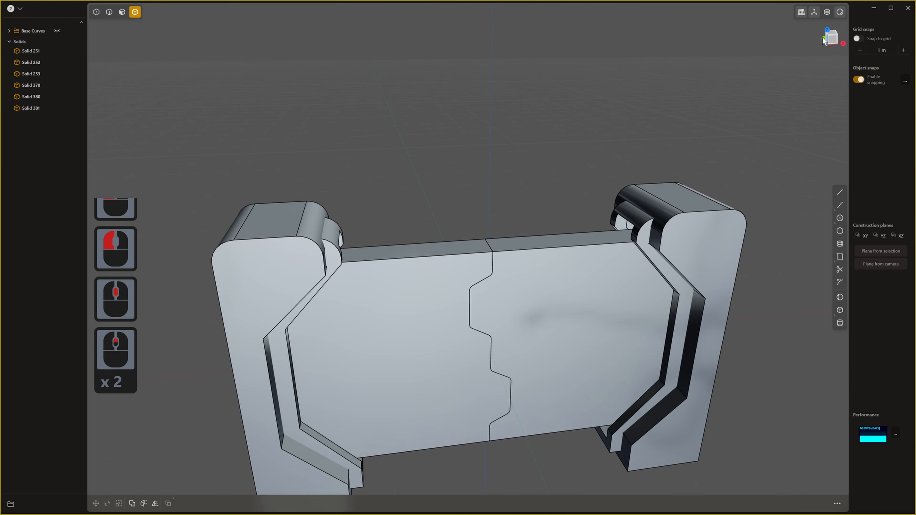
right_click(844, 15)
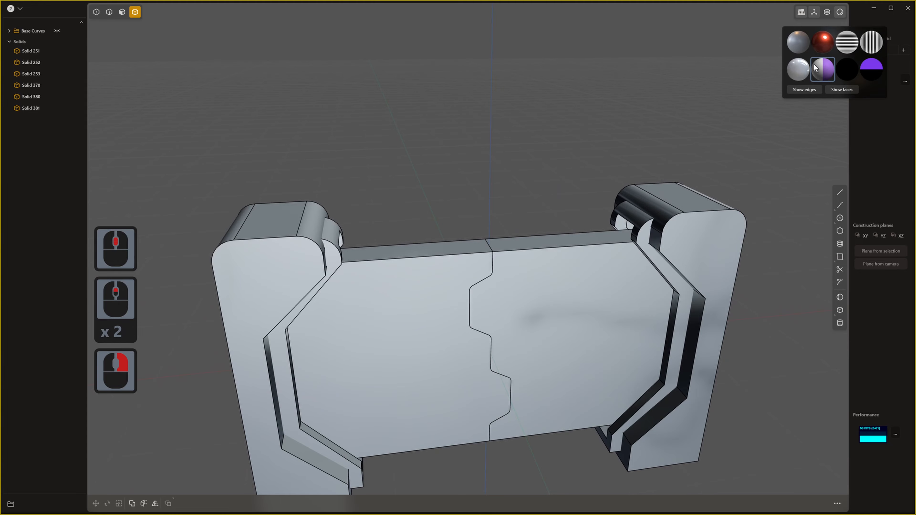
left_click(799, 44)
- Examine the mirrored bracket frames and the panel's stepped seam from the front and above
scroll(484, 326, "down", 3)
scroll(495, 331, "up", 1)
middle_click_drag(484, 326, 568, 252)
scroll(573, 277, "up", 2)
scroll(556, 269, "down", 2)
middle_click_drag(568, 253, 519, 275, "shift")
middle_click_drag(518, 275, 510, 371, "shift")
scroll(539, 321, "up", 3)
middle_click_drag(510, 371, 487, 359, "shift")
middle_click_drag(487, 359, 372, 273)
scroll(480, 362, "down", 2)
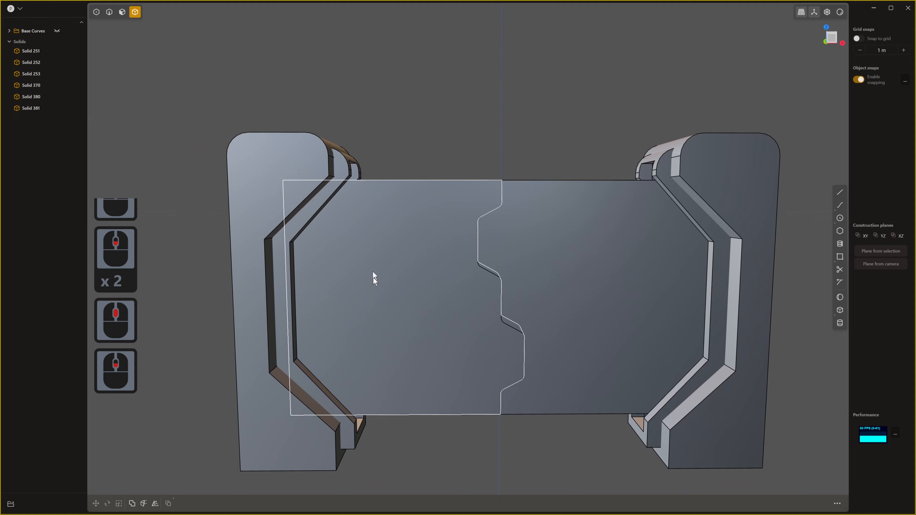
- Delete the two mirrored bracket frames, keeping only the original pair
left_click(297, 178)
key("x")
left_click(338, 161)
key("x")
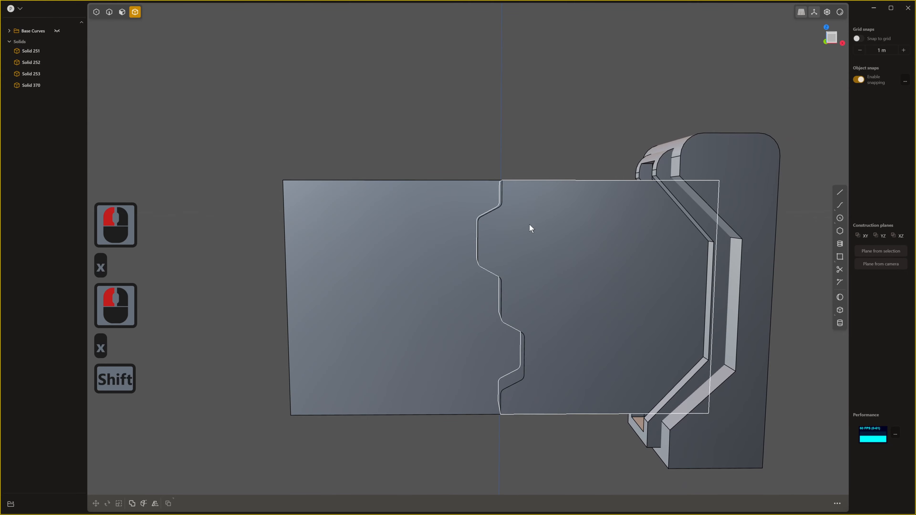
- Sketch a centre-based rectangle about 0.387 by 0.682 m in front view, overlapping the vertical middle section of the larger frame
middle_click_drag(529, 230, 369, 239, "shift")
scroll(559, 266, "up", 1)
middle_click_drag(559, 267, 574, 273)
scroll(574, 272, "up", 1)
key("1")
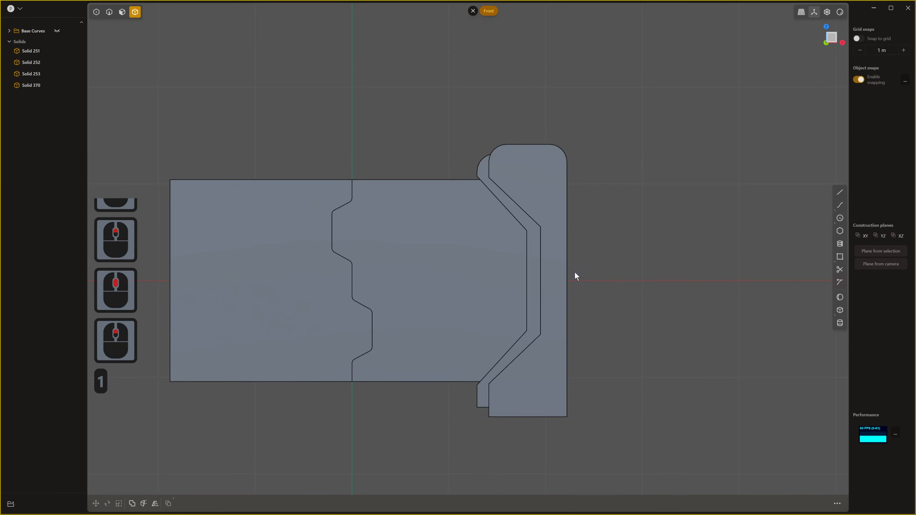
scroll(644, 269, "up", 10)
middle_click_drag(729, 237, 770, 249, "shift")
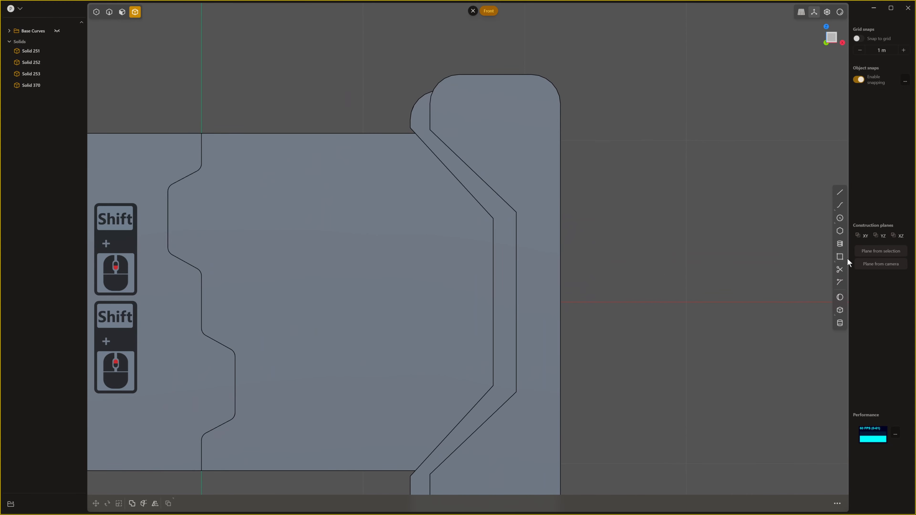
left_click(839, 257)
left_click(538, 296)
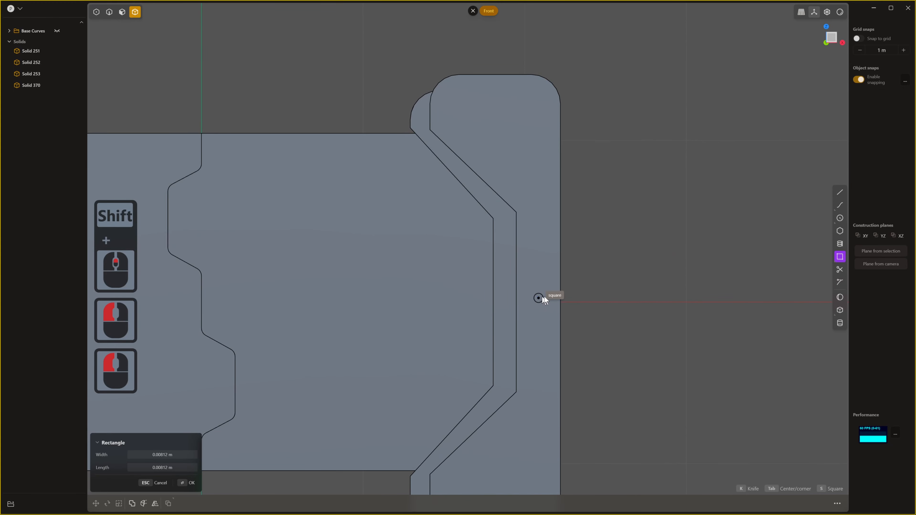
key("Tab")
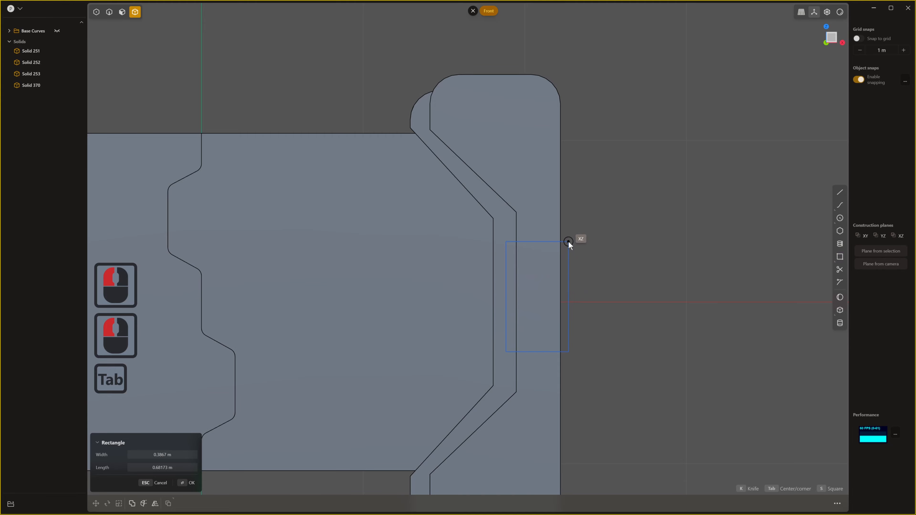
left_click(568, 245)
- Extrude the rectangle into a separate thin slab about 0.041 m thick reaching into the larger frame's front
middle_click_drag(579, 241, 571, 281)
scroll(571, 279, "down", 4)
middle_click_drag(491, 324, 671, 231, "shift")
key("3")
left_click_drag(475, 303, 455, 316)
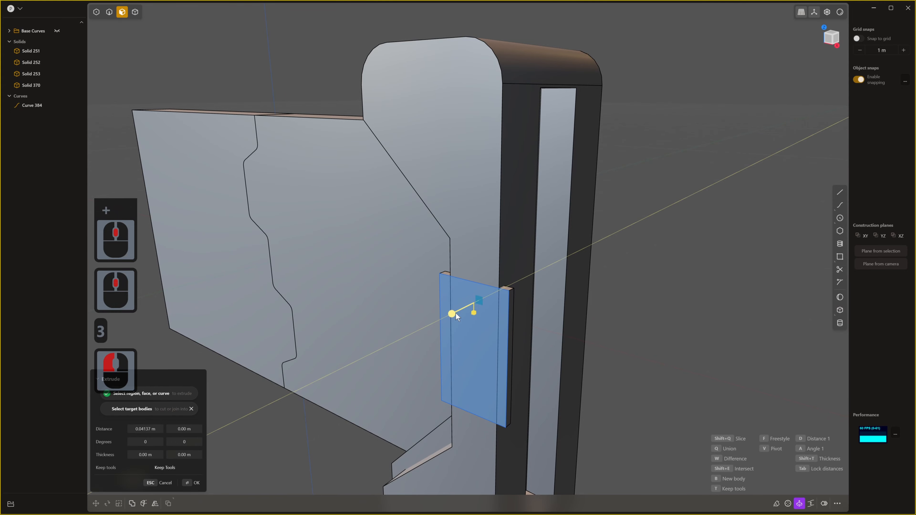
left_click(455, 313)
right_click(643, 275)
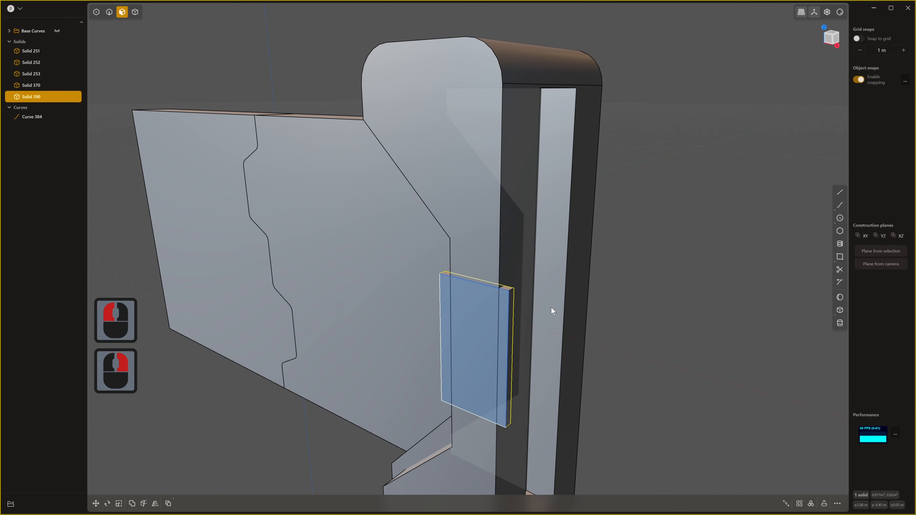
key("q")
key("Escape")
left_click(506, 257)
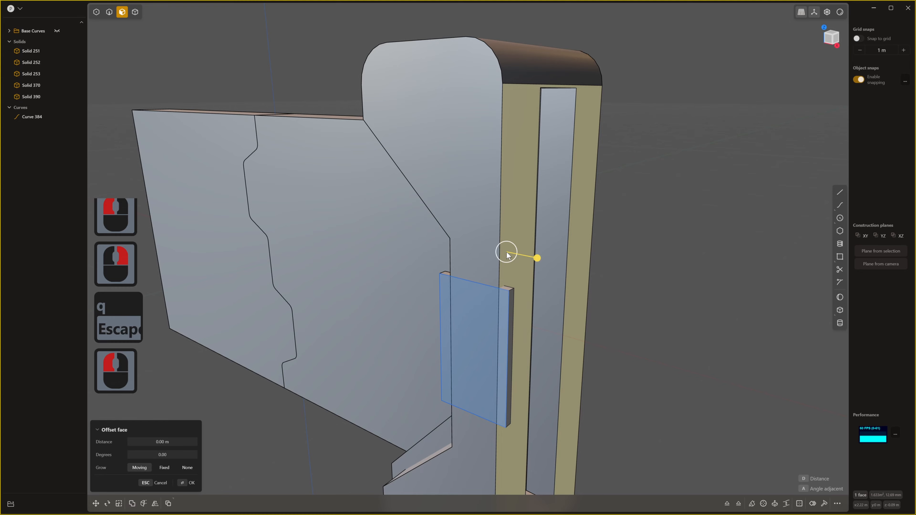
- Subtract the thin slab from the larger bracket frame to recess its middle, and delete the leftover rectangle curve
key("4")
double_click(500, 241)
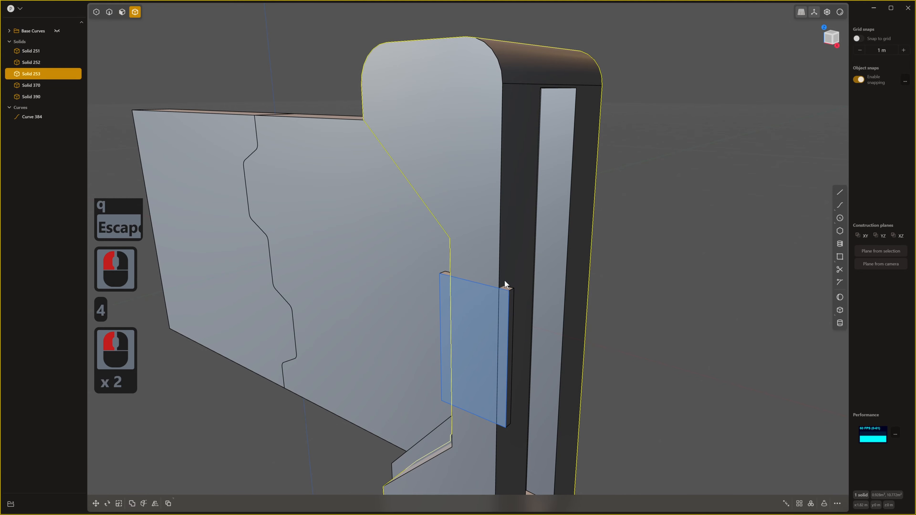
key("q")
left_click(510, 293)
middle_click_drag(518, 292, 687, 217)
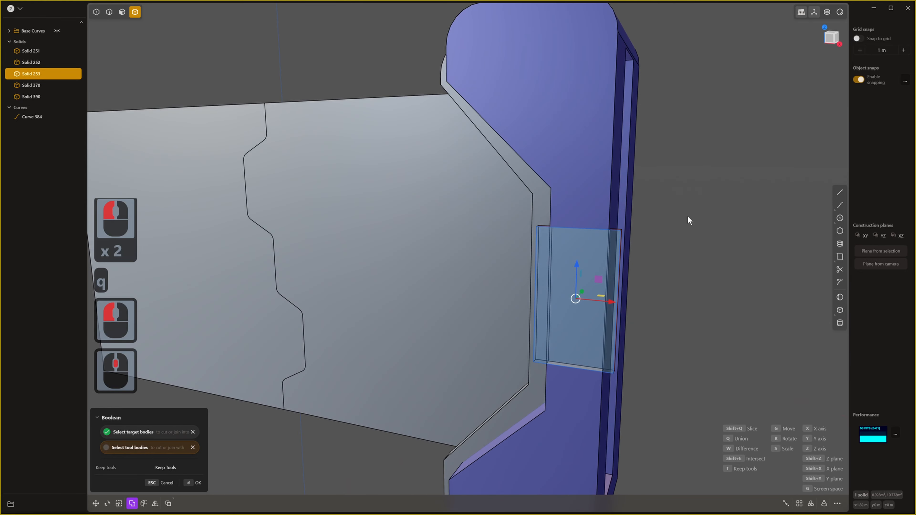
right_click(686, 217)
scroll(576, 287, "down", 1)
left_click(38, 109)
key("x")
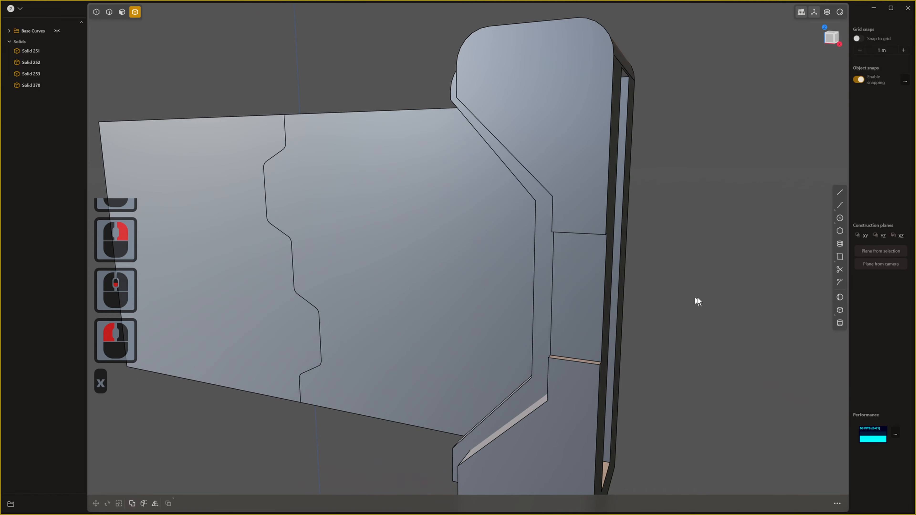
- Examine the recessed larger frame and the panel's proportions in front view
middle_click_drag(695, 301, 673, 345)
scroll(684, 354, "up", 2)
mouse_move(673, 345)
middle_mouse_down()
mouse_move(665, 322)
mouse_move(669, 376)
mouse_move(660, 341)
middle_mouse_up()
key("1")
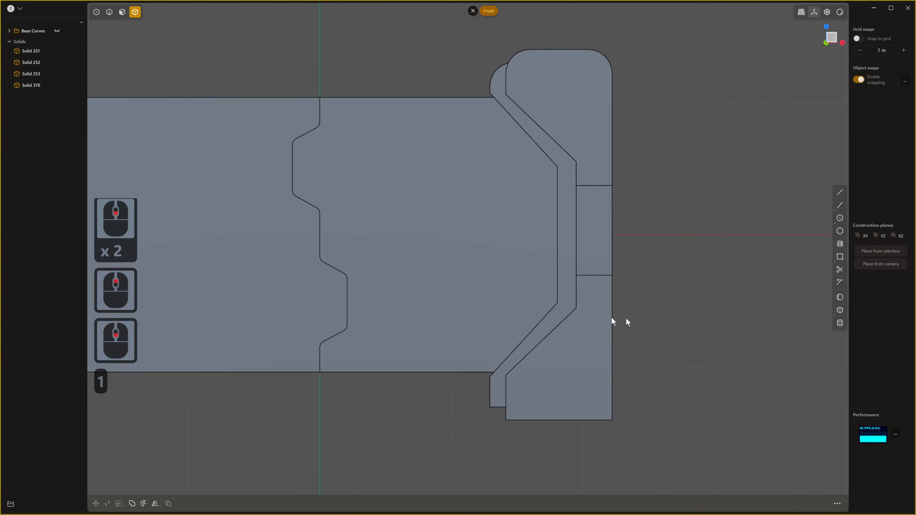
scroll(623, 318, "down", 5)
middle_click_drag(569, 304, 601, 331, "shift")
scroll(570, 352, "up", 1)
scroll(563, 356, "down", 2)
scroll(543, 372, "up", 3)
middle_click_drag(543, 372, 602, 387, "shift")
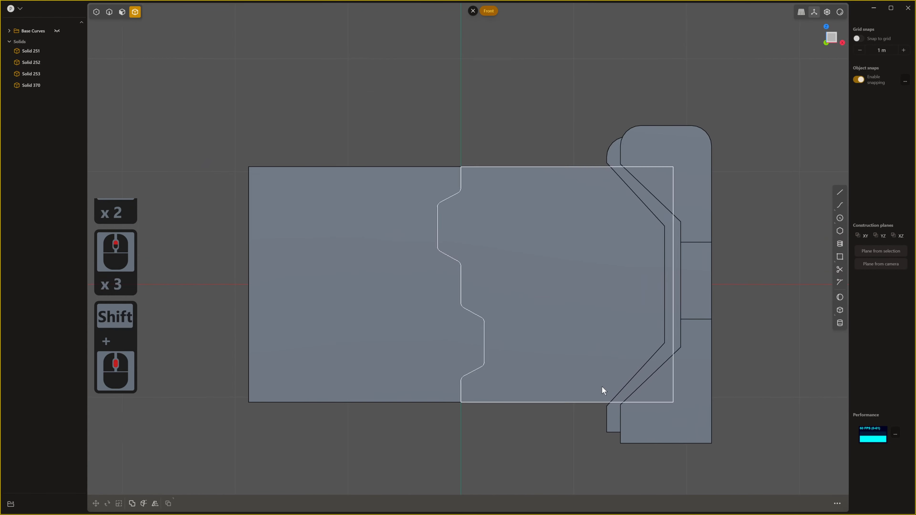
scroll(601, 387, "down", 5)
scroll(598, 390, "up", 7)
middle_click_drag(518, 377, 526, 421, "shift")
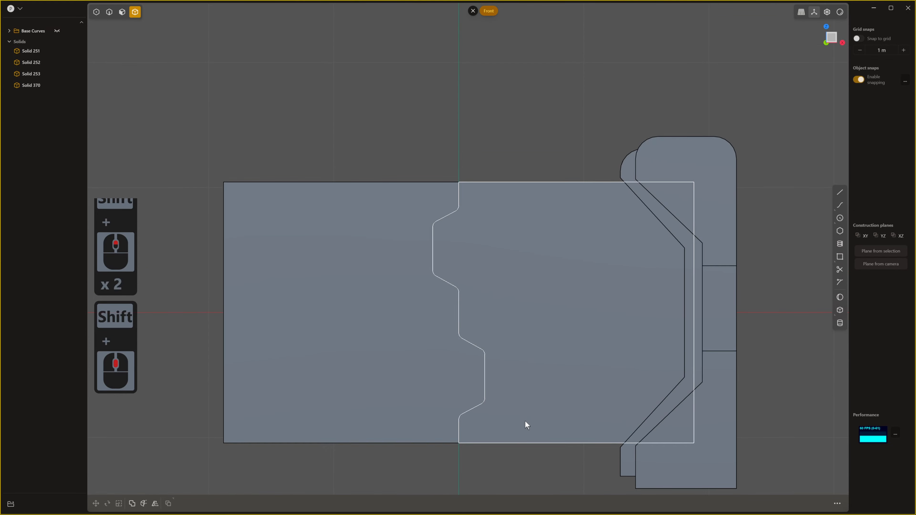
scroll(505, 393, "up", 5)
mouse_move(456, 293)
middle_mouse_down("shift")
mouse_move(456, 360)
mouse_move(469, 380)
mouse_move(458, 368)
middle_mouse_up("shift")
- Examine the stepped seam and the rounded, slotted tops of both bracket frames up close
key("2")
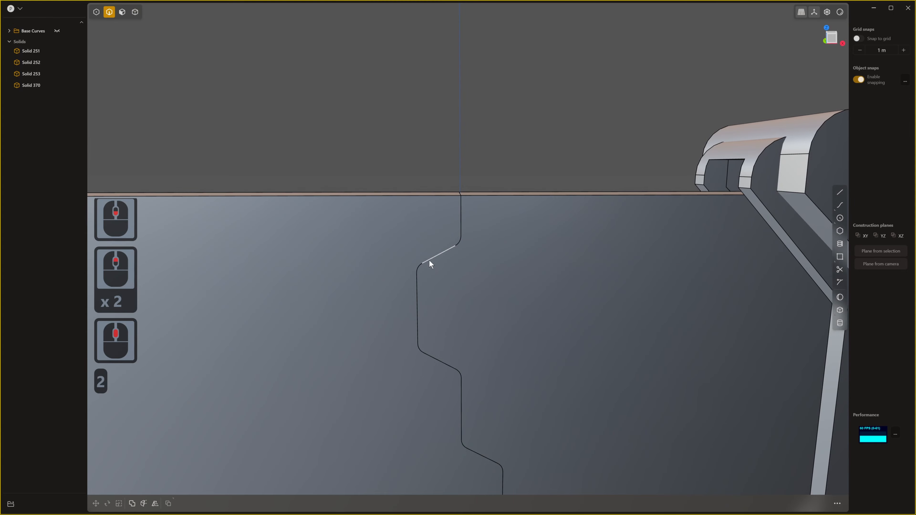
scroll(519, 329, "down", 6)
middle_click_drag(518, 329, 486, 309, "shift")
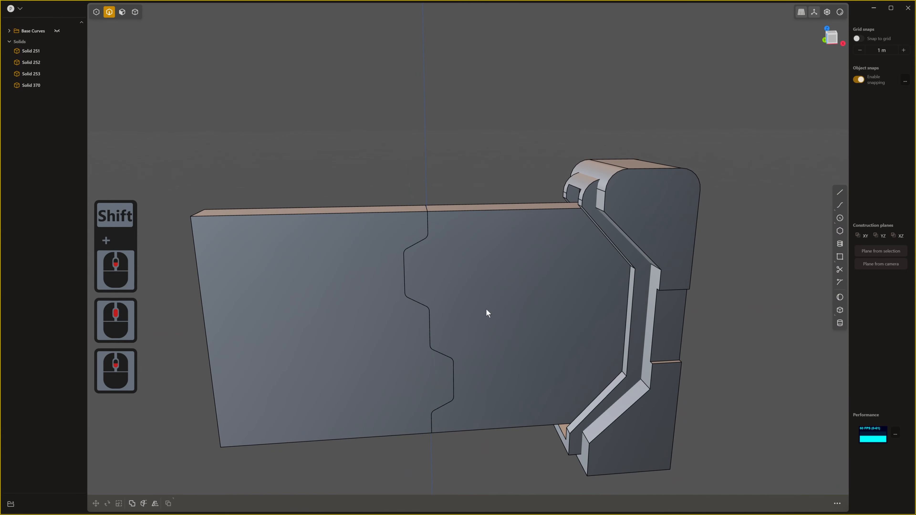
key("1")
scroll(533, 219, "up", 4)
scroll(539, 231, "up", 7)
middle_click_drag(532, 232, 575, 234, "shift")
scroll(539, 224, "up", 4, "shift")
scroll(543, 215, "up", 5)
scroll(566, 217, "down", 2)
scroll(592, 222, "up", 1, "shift")
scroll(601, 218, "up", 1)
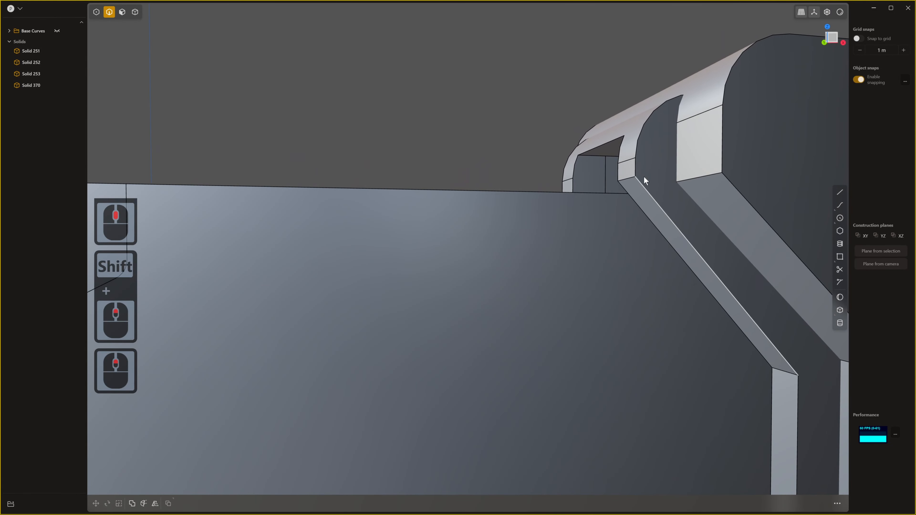
middle_click_drag(644, 180, 653, 209)
scroll(654, 206, "down", 3, "shift")
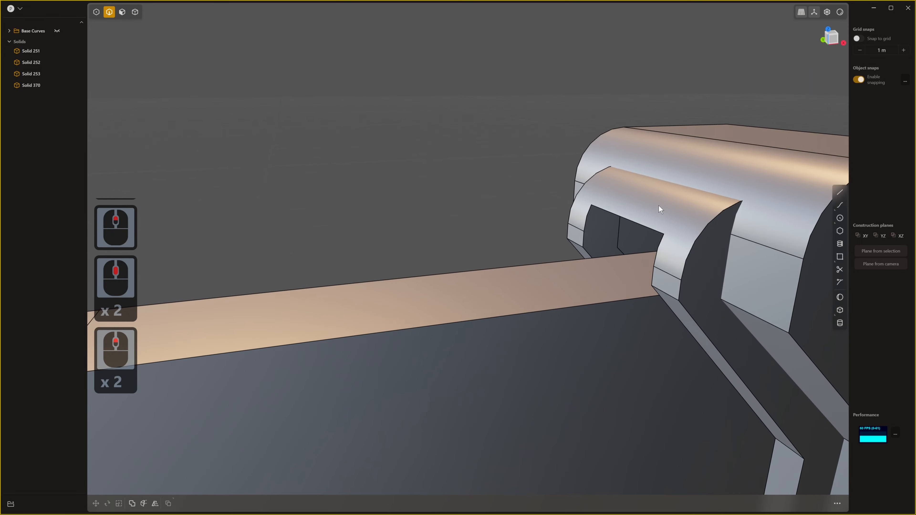
key("4")
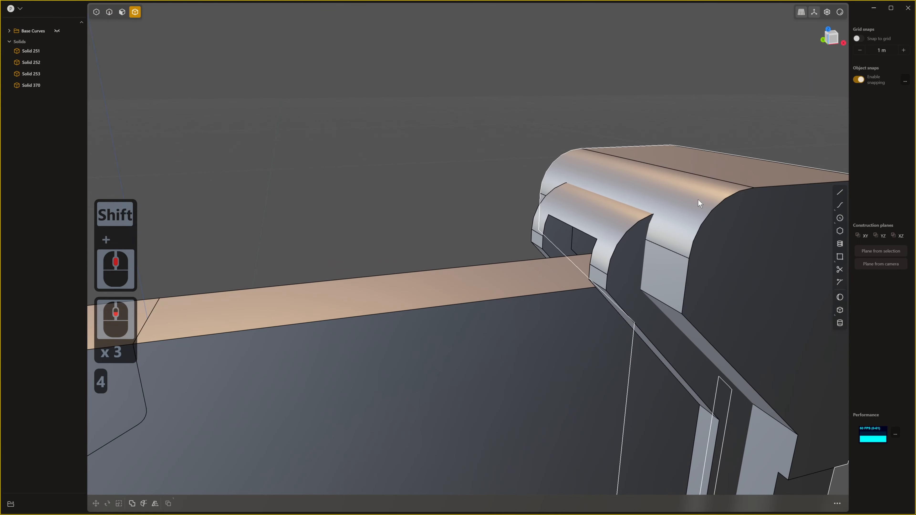
- Union the smaller and larger bracket frames into one solid
left_click(698, 200)
left_click(616, 231, "shift")
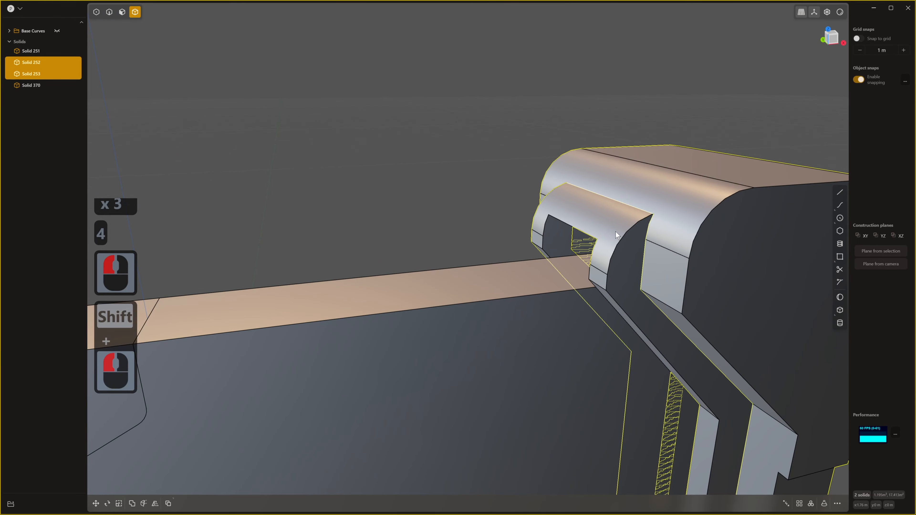
key("q")
key("q")
scroll(645, 202, "down", 4)
right_click(645, 202)
scroll(605, 147, "up", 2)
scroll(606, 147, "down", 11)
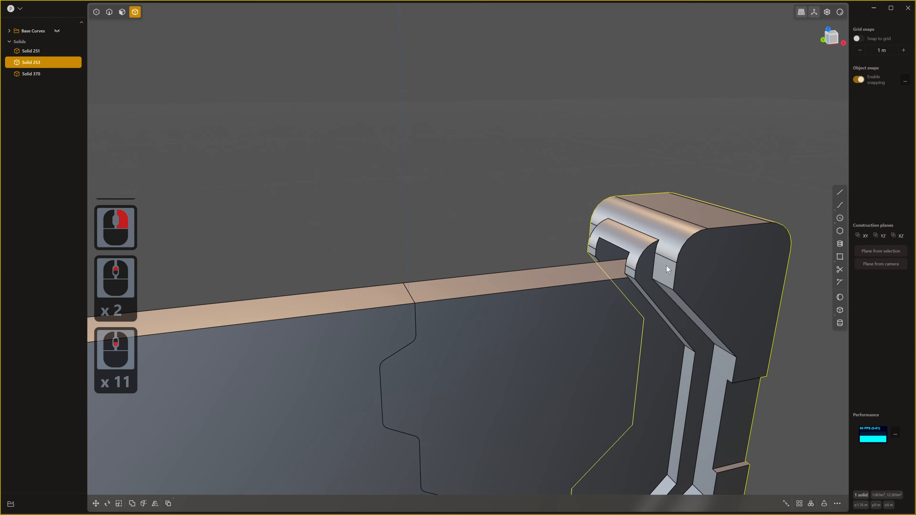
middle_click_drag(666, 266, 572, 223, "shift")
left_click(578, 207)
right_click(578, 208)
left_click(578, 208)
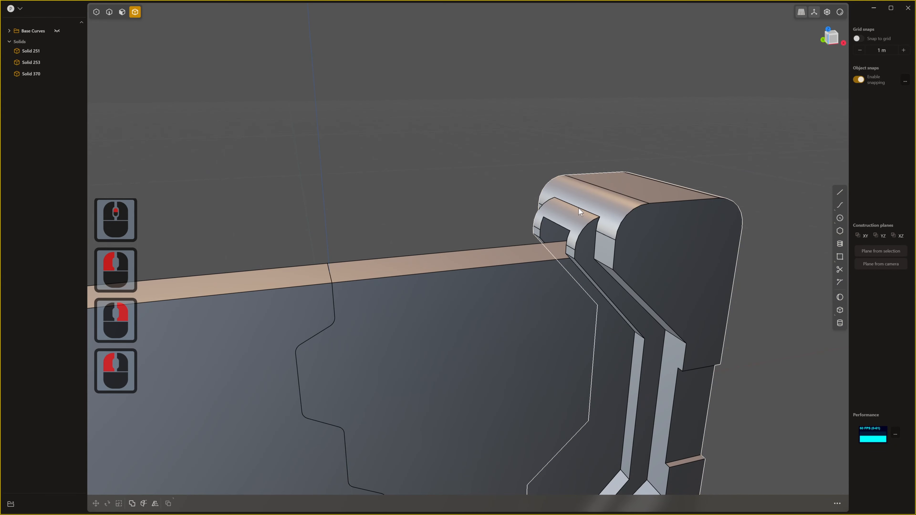
- Fillet the edge where the smaller frame's rounded top meets the larger frame by about 0.302 m
key("2")
left_click(579, 207)
left_click_drag(579, 208, 589, 191)
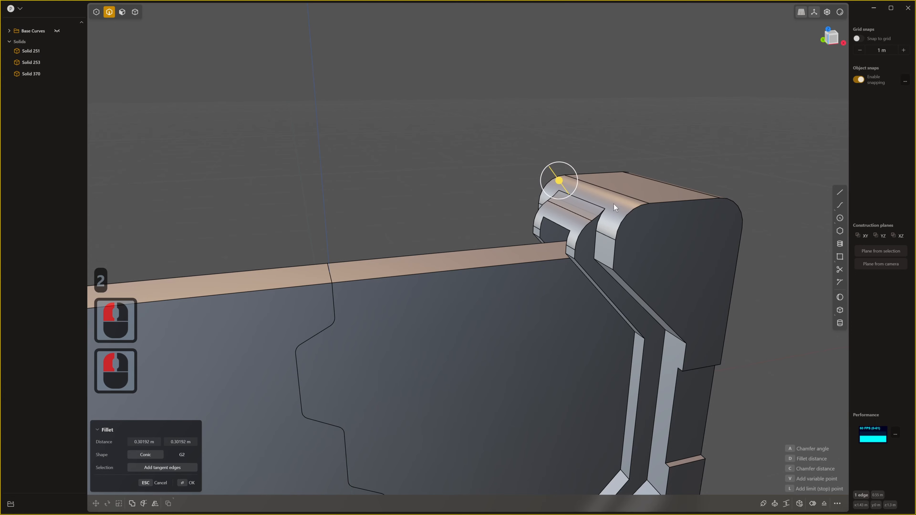
middle_click_drag(614, 203, 615, 217)
middle_click_drag(575, 247, 579, 175, "shift")
left_click(592, 164)
right_click(592, 164)
- Chamfer the six corner edges along the inner profiles of both bracket steps by about 0.095 m
left_click(590, 164)
scroll(630, 234, "up", 2)
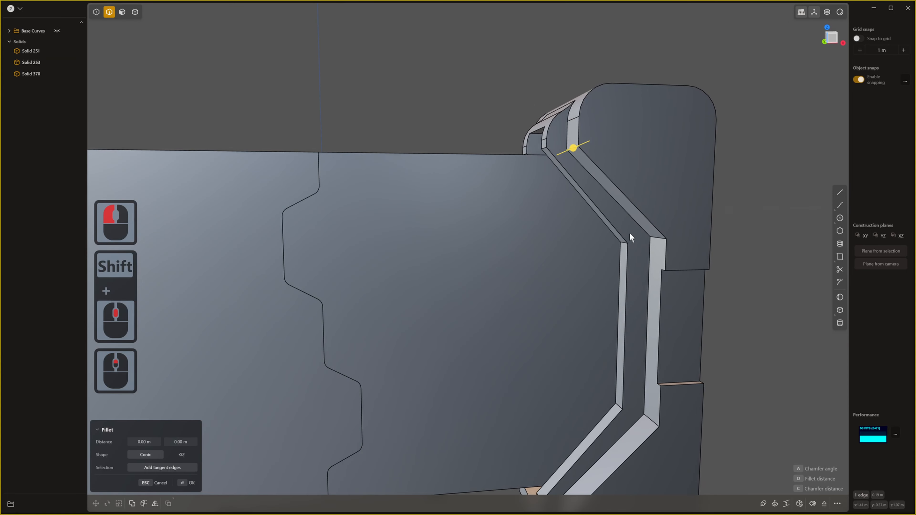
middle_click_drag(630, 233, 632, 221)
left_click(660, 214, "shift")
scroll(633, 388, "down", 1)
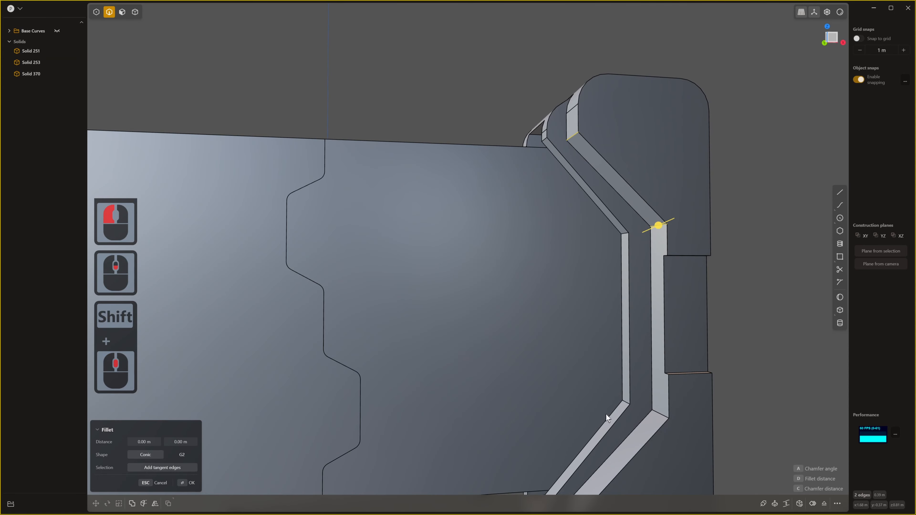
left_click(663, 415, "shift")
left_click(623, 402, "shift")
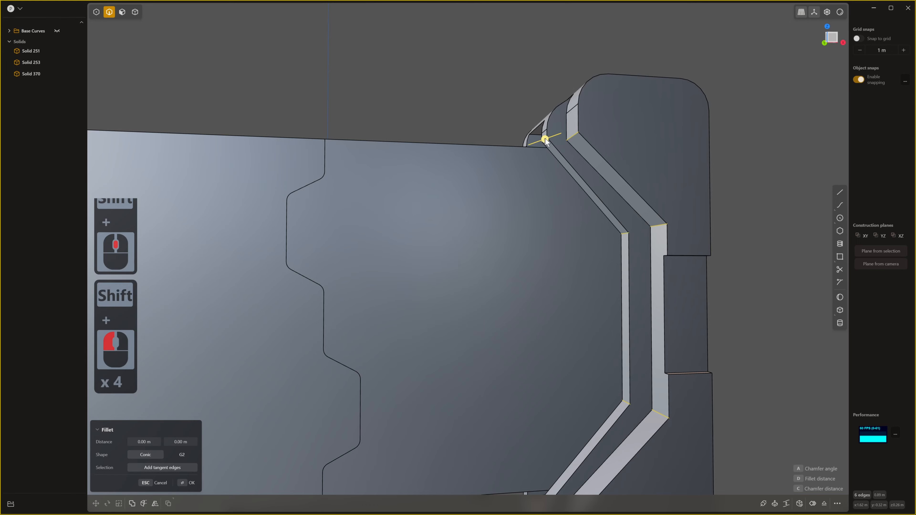
scroll(545, 139, "down", 9)
middle_click_drag(585, 242, 581, 180, "shift")
middle_click_drag(588, 265, 593, 289)
scroll(598, 244, "up", 1)
middle_click_drag(598, 244, 592, 286, "shift")
middle_click_drag(551, 140, 553, 153)
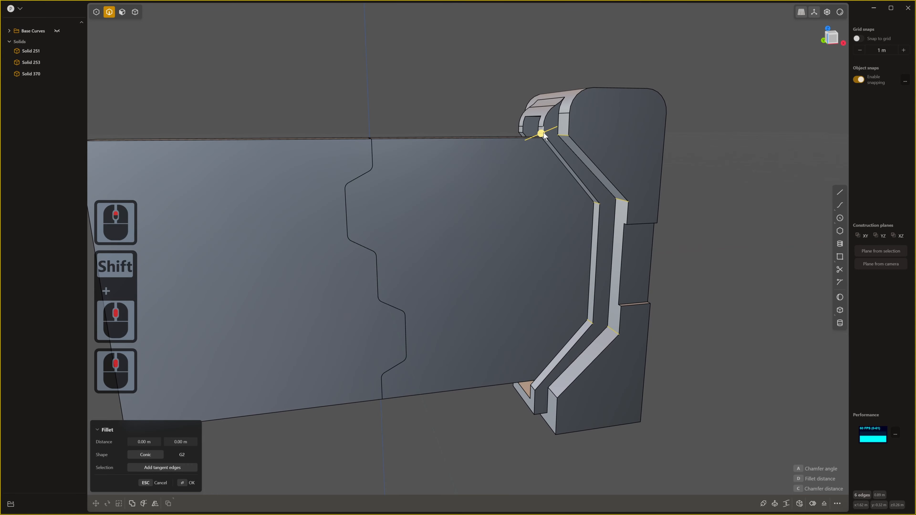
left_click_drag(544, 136, 552, 121)
right_click(754, 243)
middle_click_drag(753, 242, 594, 291)
scroll(629, 246, "up", 3)
scroll(616, 282, "down", 2)
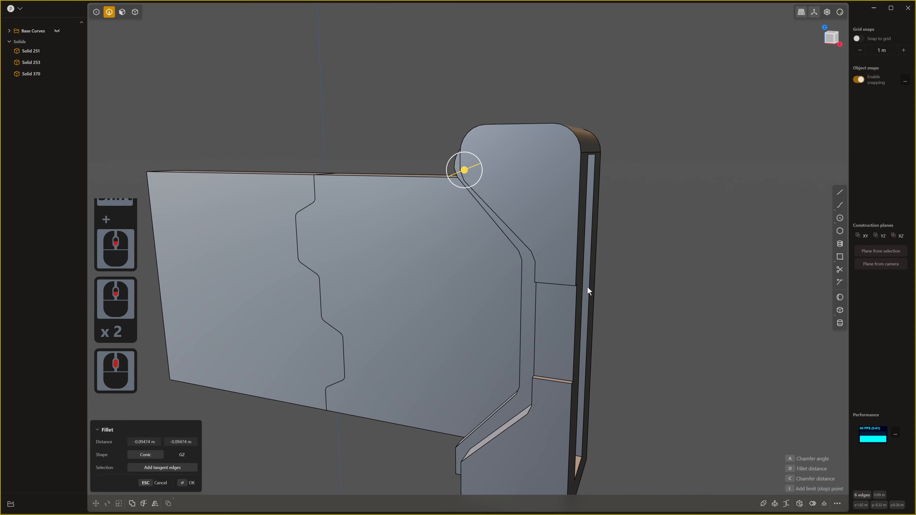
key("4")
left_click(561, 229)
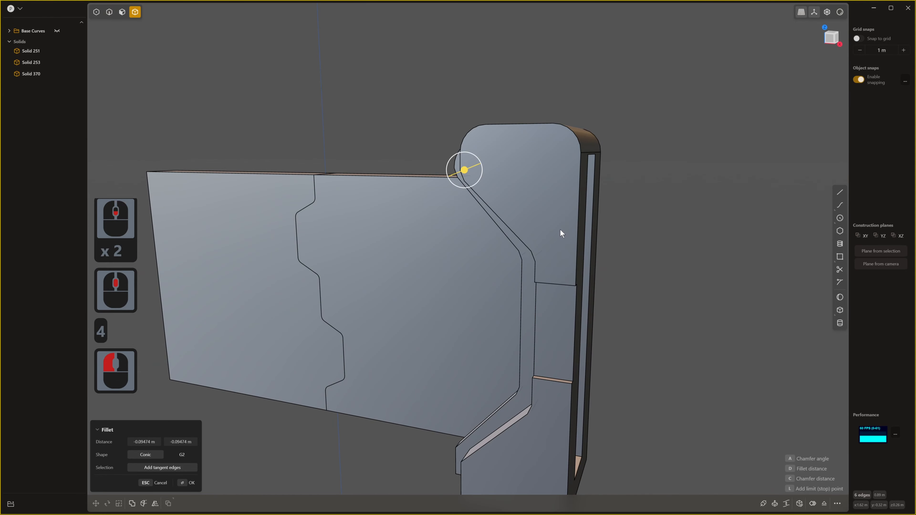
middle_click_drag(560, 230, 574, 234)
key("4")
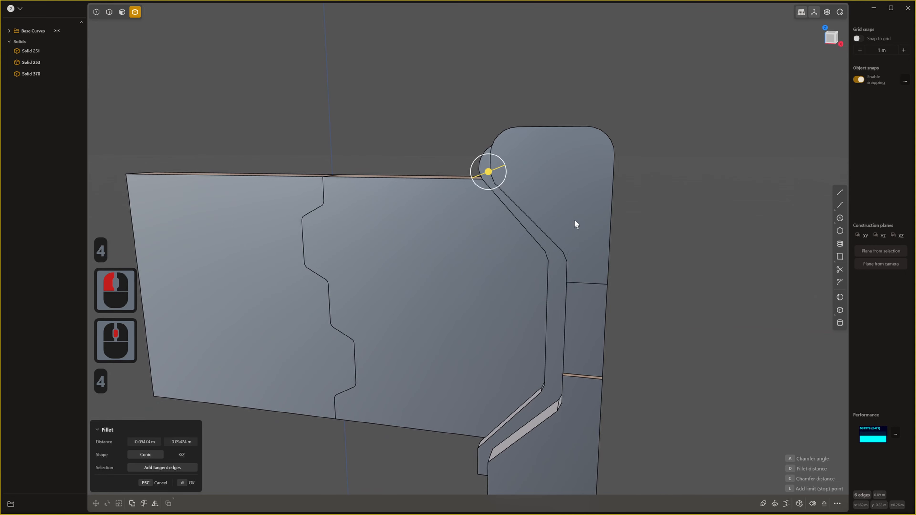
left_click(576, 214)
left_click(590, 193)
right_click(590, 192)
left_click(589, 191)
- Mirror the merged bracket's upper half downward across the horizontal middle plane, slicing at the plane and merging the halves
middle_click_drag(590, 192, 600, 192)
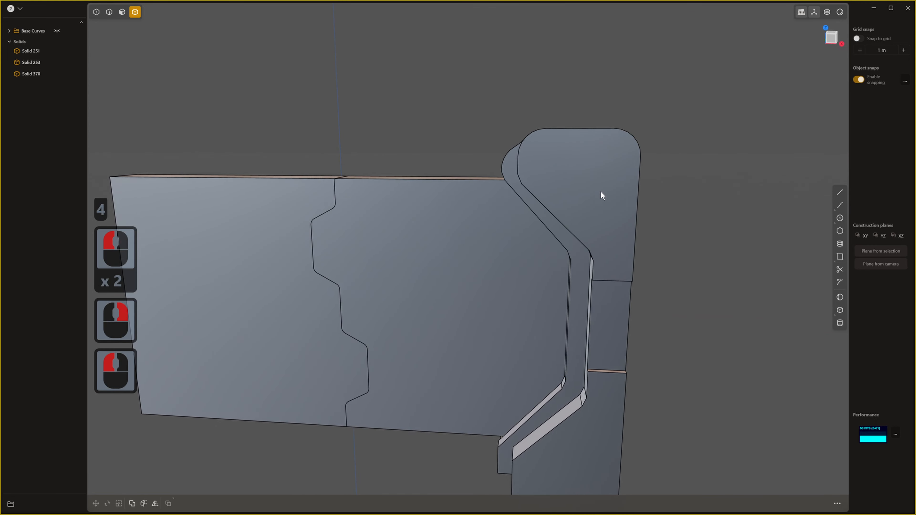
left_click(601, 192)
key("alt+x")
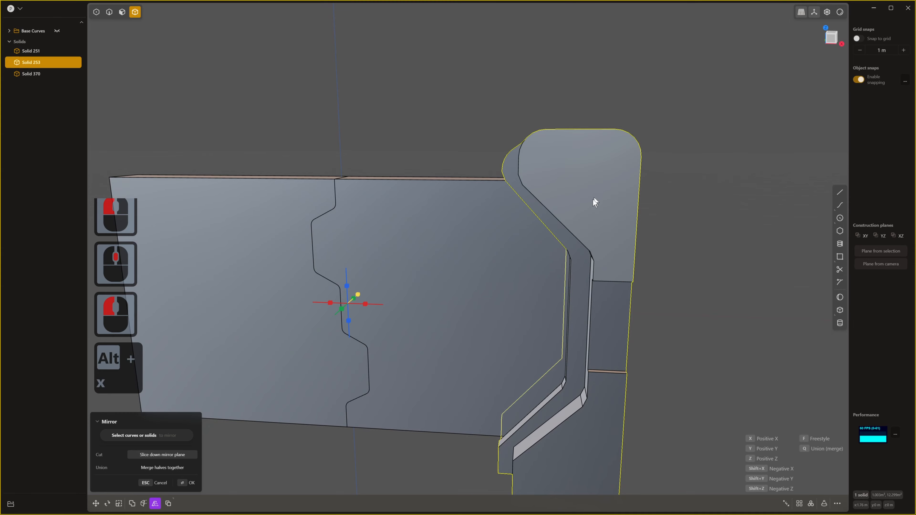
left_click(347, 288)
scroll(524, 255, "down", 9)
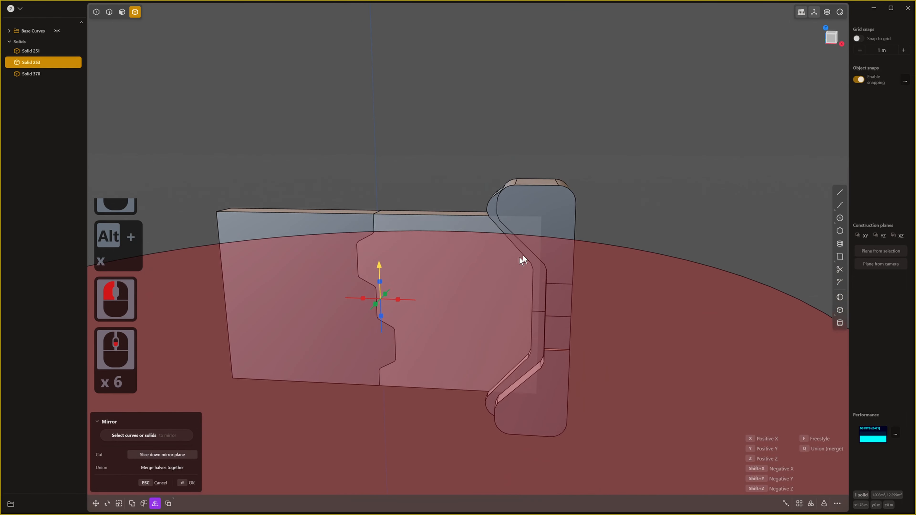
key("q")
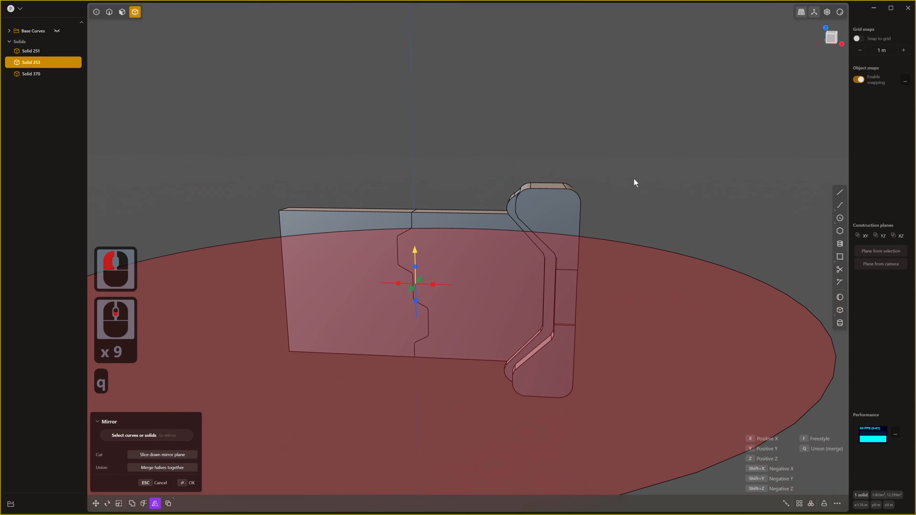
right_click(635, 178)
- Examine the mirrored bracket's chamfered corners, rounded ends and slotted side from several angles and in front view
middle_click_drag(627, 201, 640, 244)
scroll(640, 244, "up", 9)
middle_click_drag(616, 343, 653, 303, "shift")
scroll(653, 303, "down", 1, "shift")
middle_click_drag(653, 303, 553, 311)
scroll(553, 310, "down", 4)
scroll(541, 386, "up", 7)
middle_click_drag(537, 406, 612, 378, "shift")
left_click(683, 303)
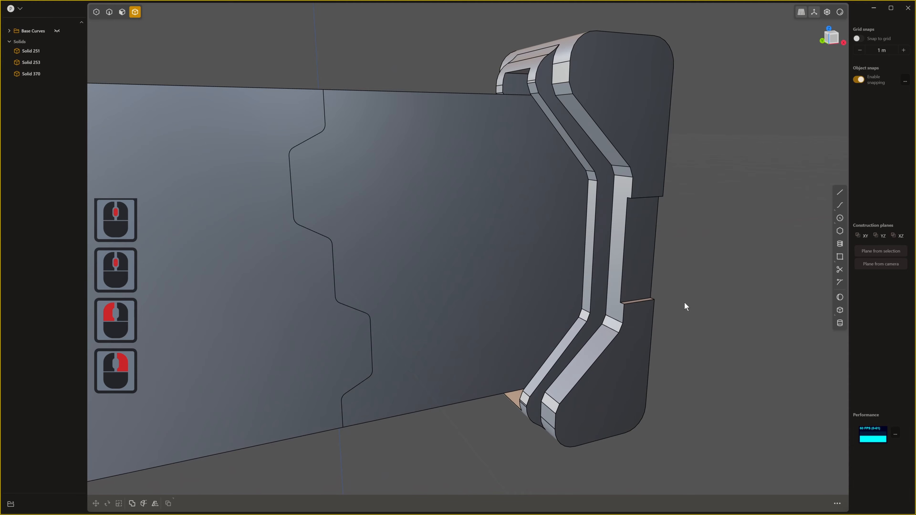
middle_click_drag(667, 302, 615, 336)
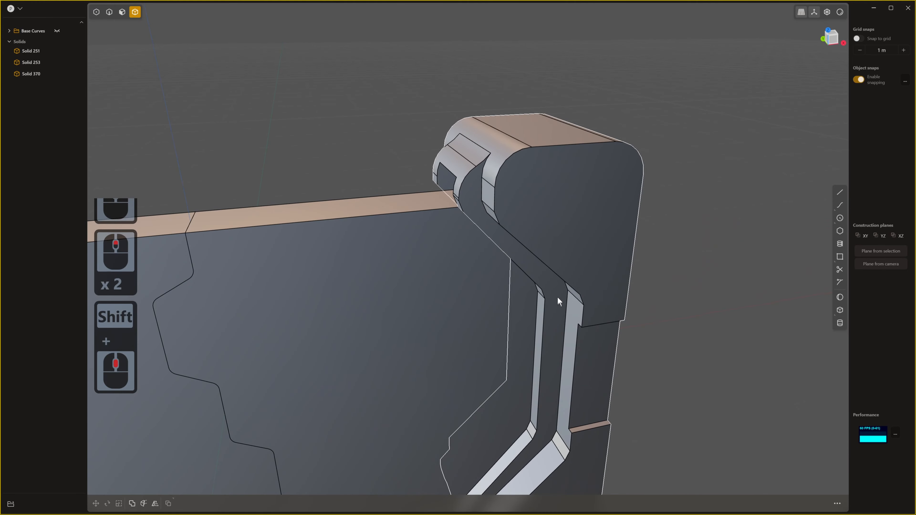
scroll(557, 297, "up", 1)
middle_click_drag(558, 297, 509, 288)
scroll(526, 269, "down", 7)
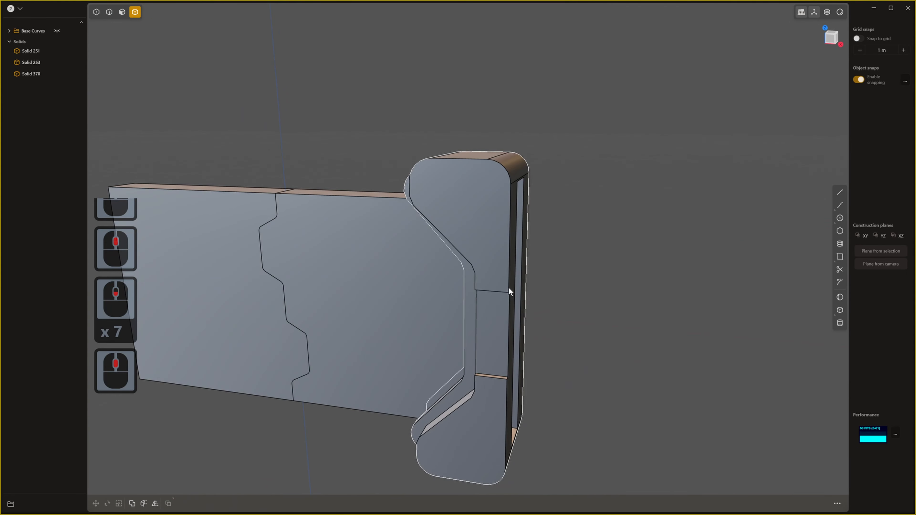
key("1")
scroll(506, 288, "up", 5)
middle_click_drag(520, 211, 741, 278, "shift")
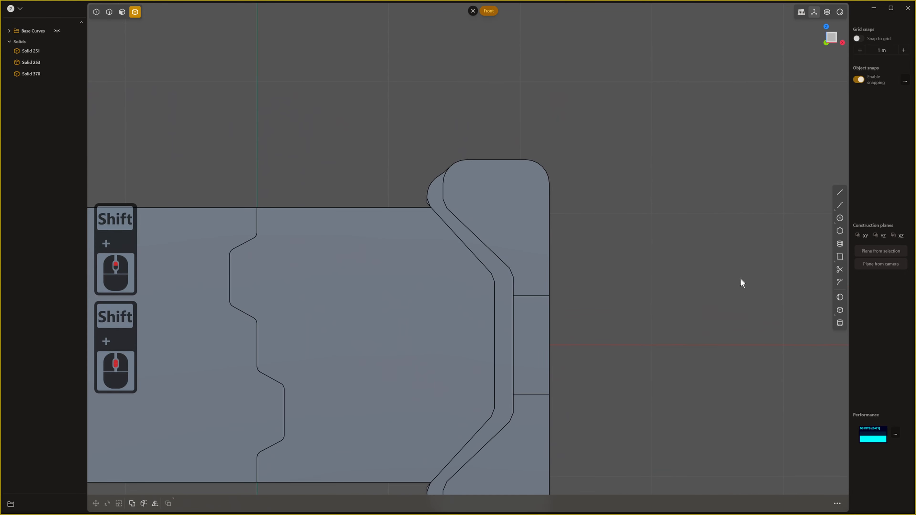
left_click(841, 323)
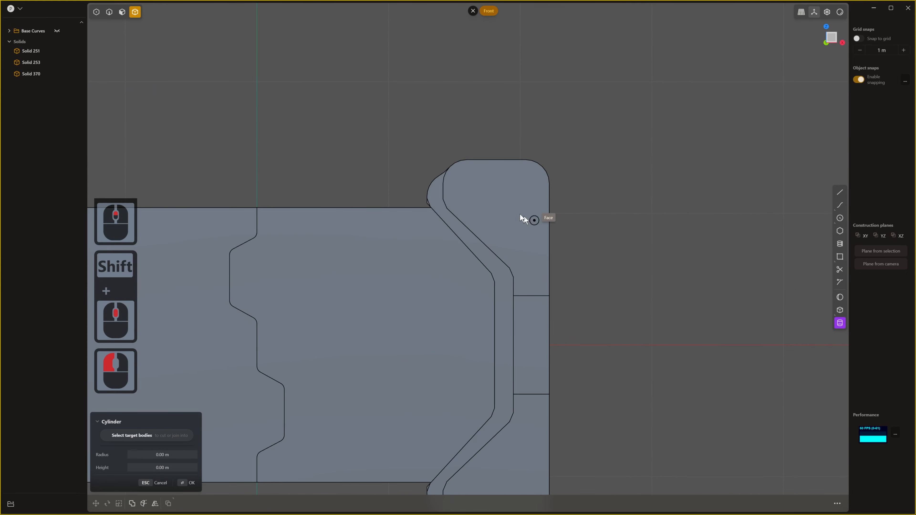
left_click(505, 201)
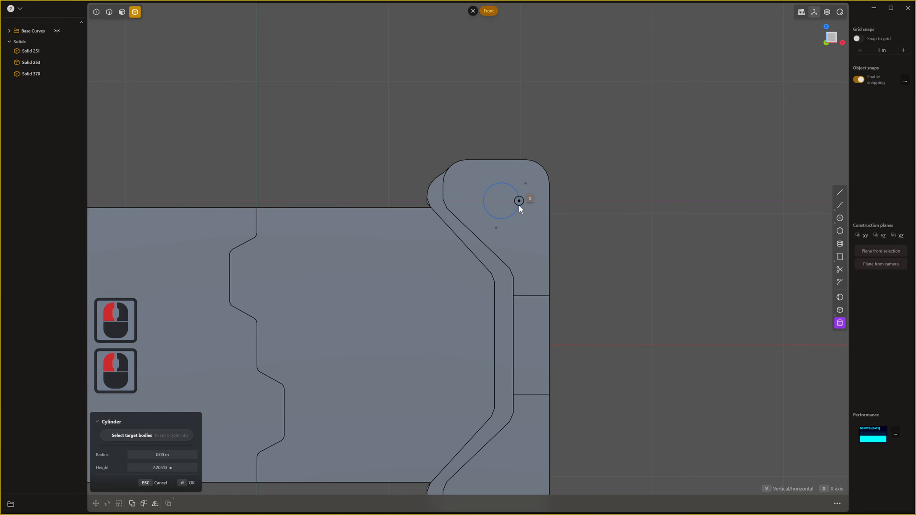
left_click(519, 206)
key("ctrl+z")
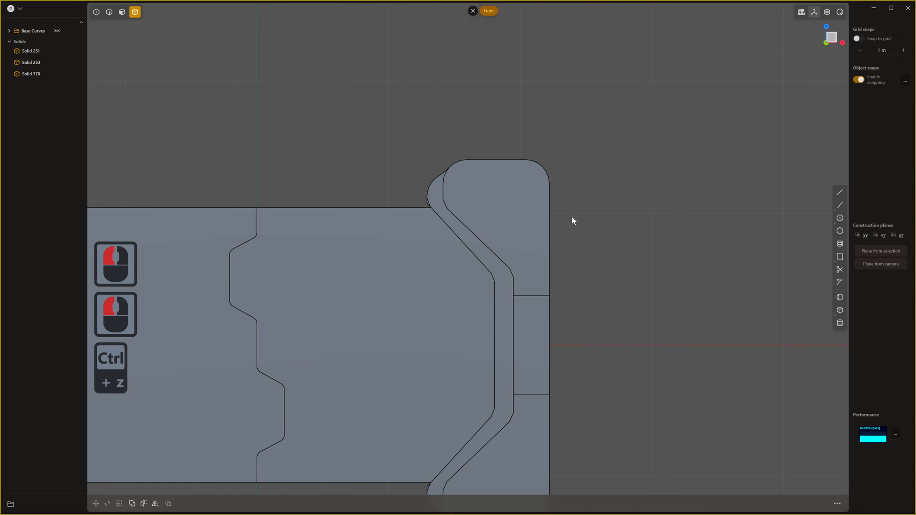
- Create a separate cylinder of about 0.146 m radius beside the bracket, centred on the X axis, with its depth below 1 m
middle_click_drag(573, 219, 670, 270, "shift")
left_click(840, 323)
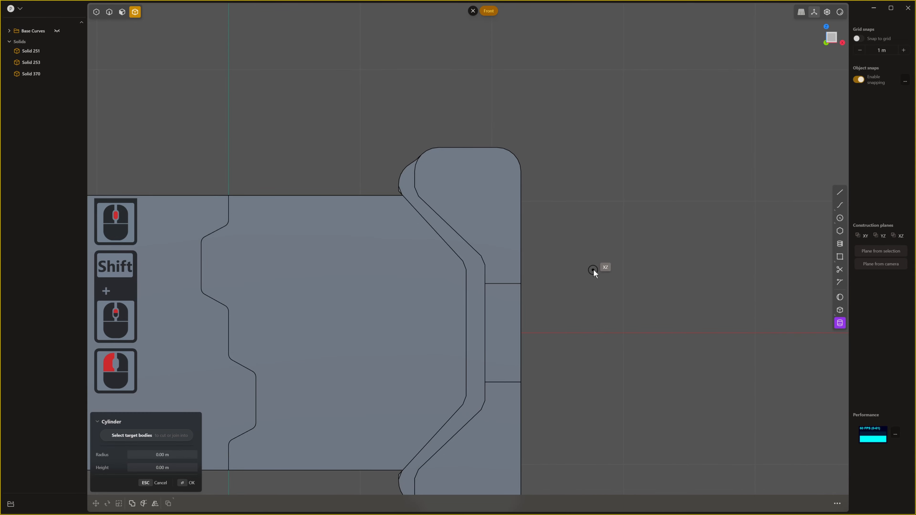
left_click(627, 333)
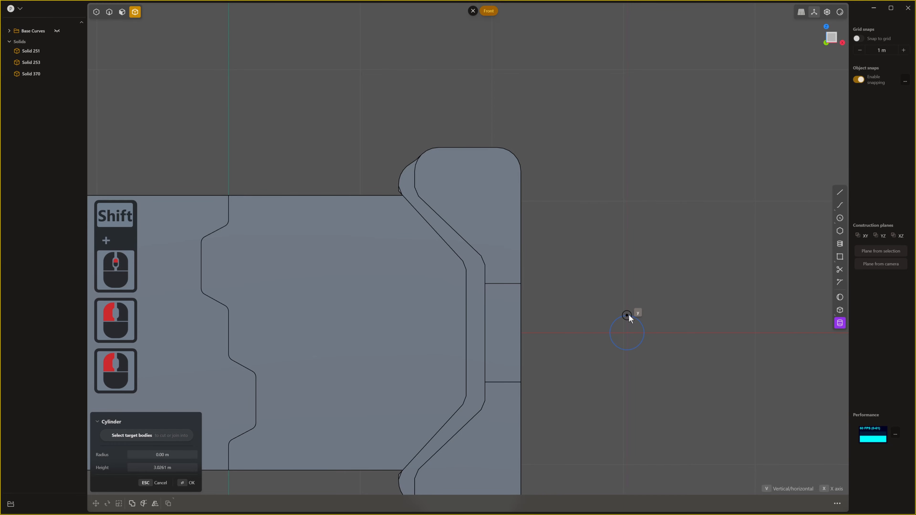
left_click(630, 314)
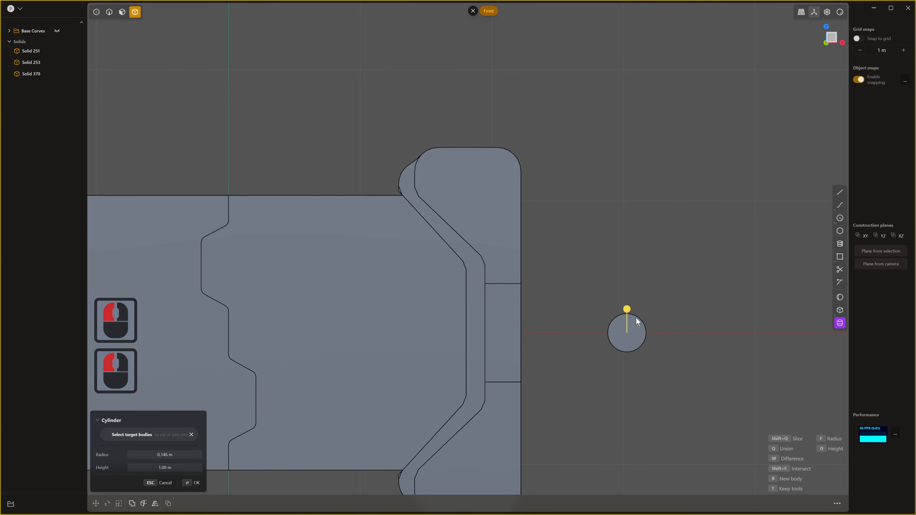
middle_click_drag(637, 318, 528, 402)
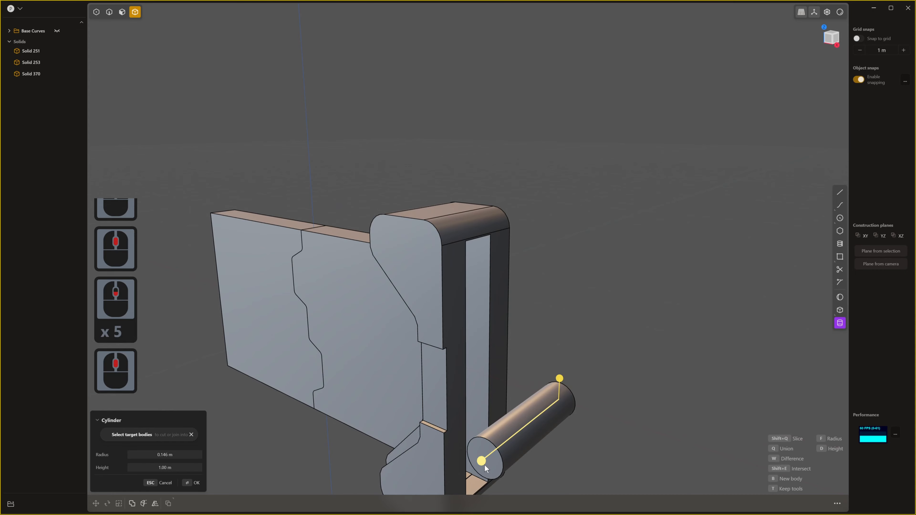
left_click(507, 438)
right_click(538, 438)
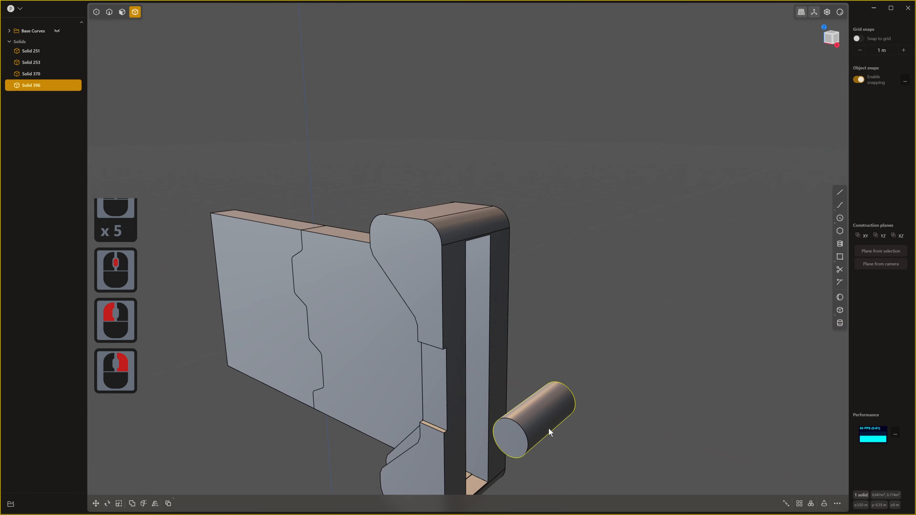
- Offset the cylinder's curved face inward to make it roughly half as thick
key("3")
left_click_drag(545, 418, 565, 413)
right_click(574, 425)
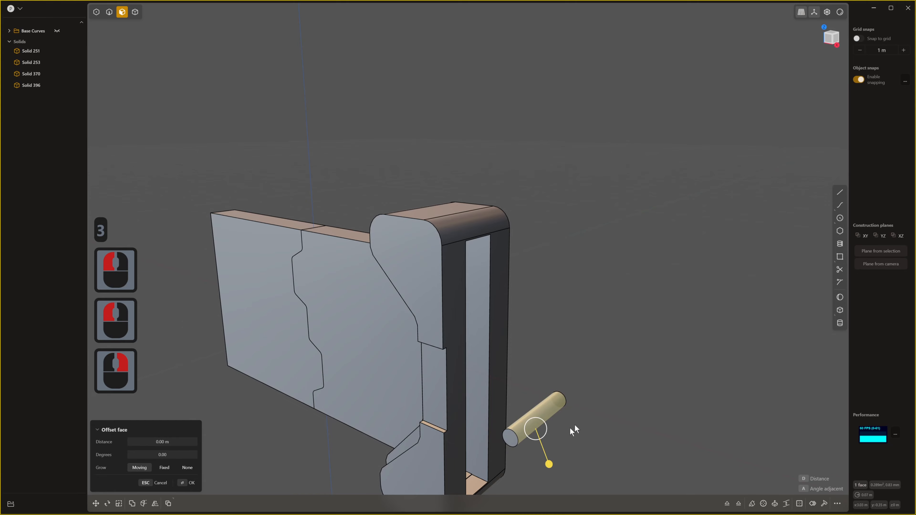
scroll(566, 430, "up", 2)
middle_click_drag(542, 441, 544, 418, "shift")
scroll(543, 424, "up", 2)
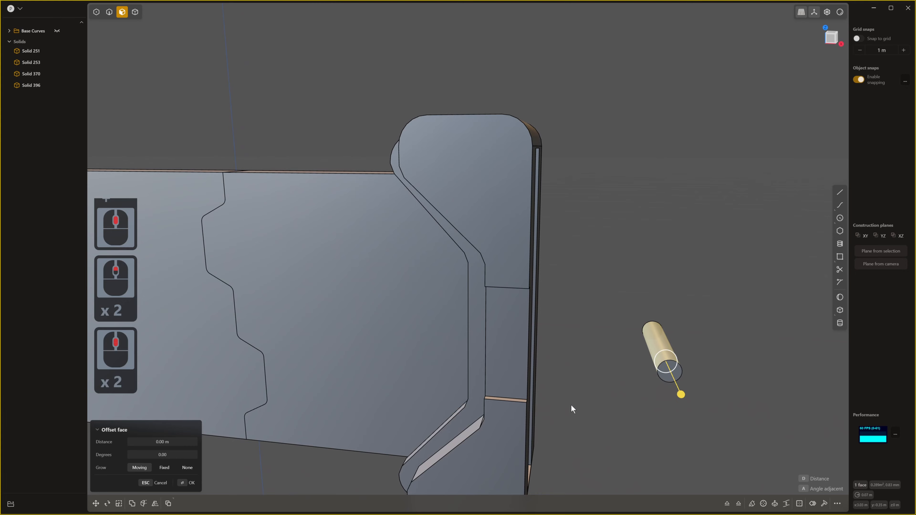
key("4")
left_click(640, 364)
- Rotate the thin cylinder 90 degrees about the Z axis so it lies parallel to the panel's width
left_click(664, 360)
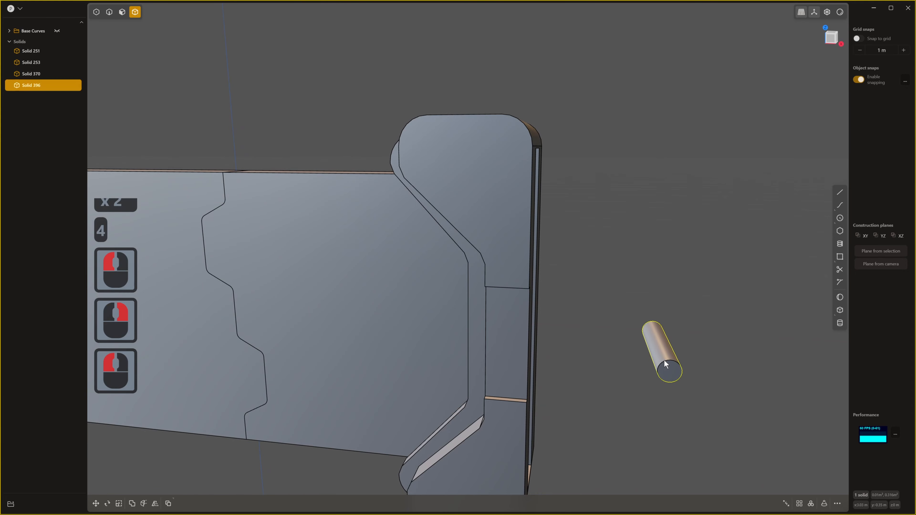
key("r")
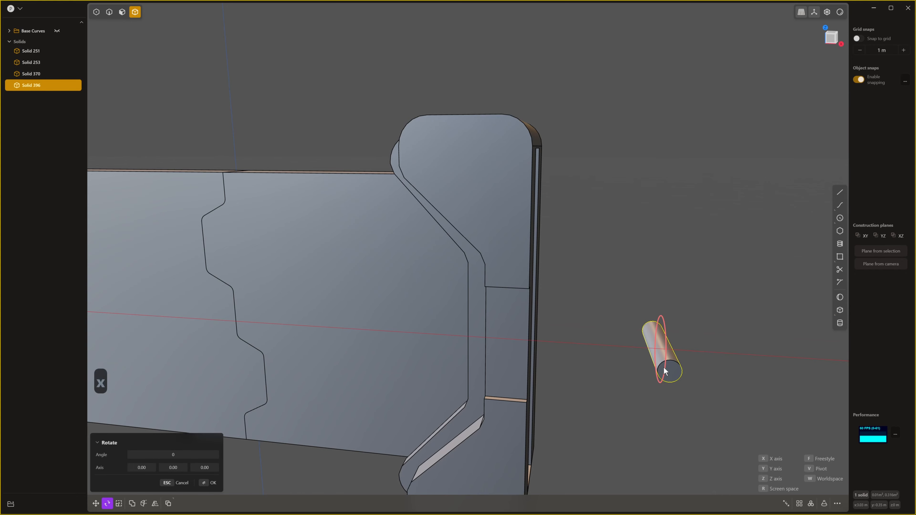
type("z90")
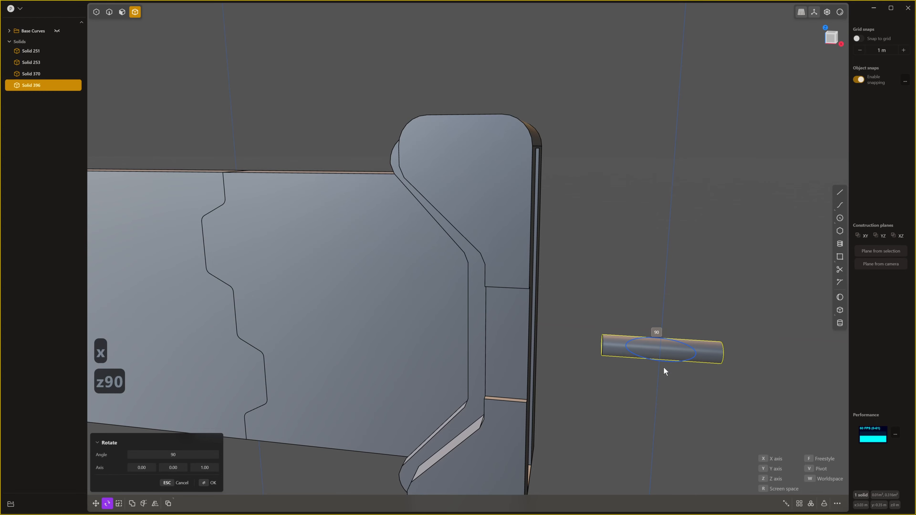
key("Return")
- Move the cylinder in front view about -1.18 m in X and 1.15 m in Z onto the bracket's upper part
middle_click_drag(675, 249, 630, 292)
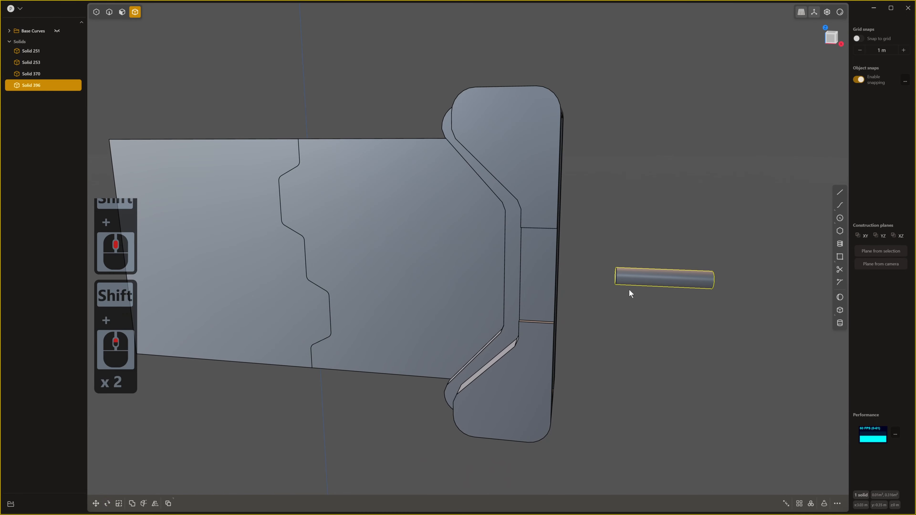
key("1")
key("g")
key("g")
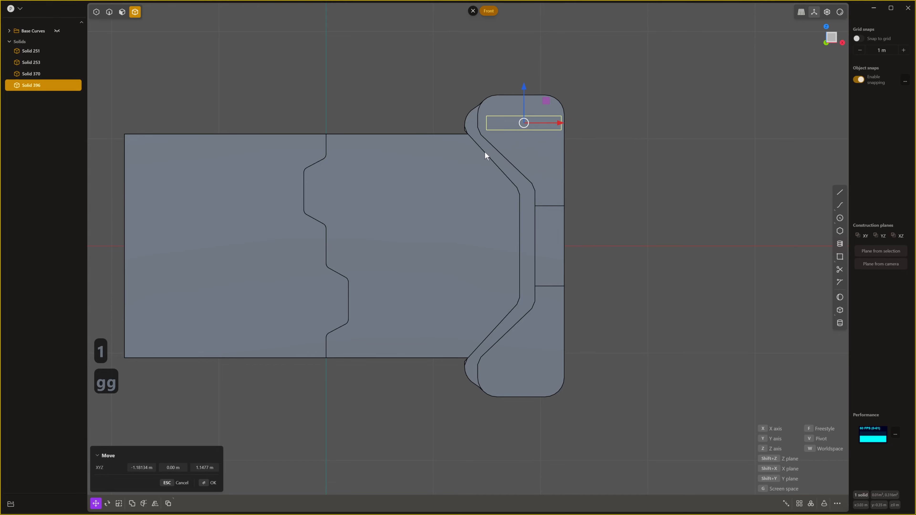
left_click(523, 118)
right_click(524, 119)
scroll(492, 199, "up", 3)
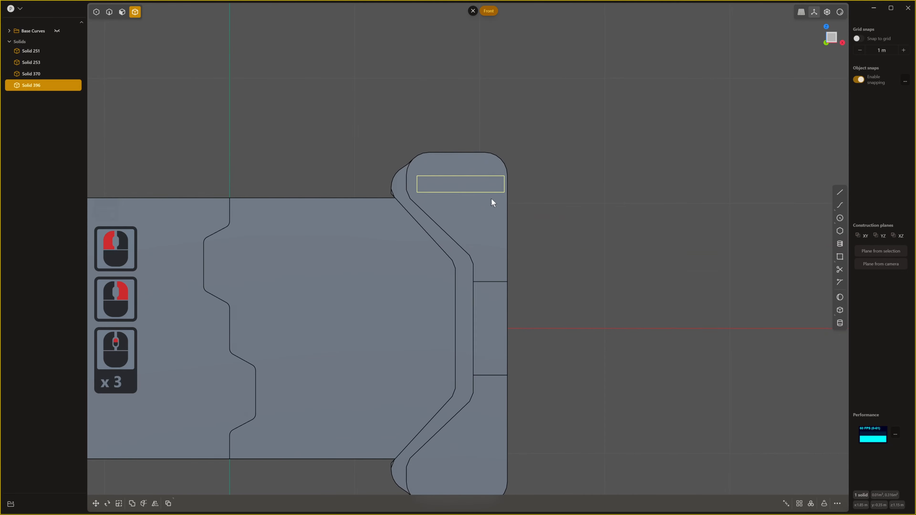
- Move the cylinder along Y so it sits half embedded in the front face of the bracket's upper part
middle_click_drag(492, 198, 415, 228)
key("g")
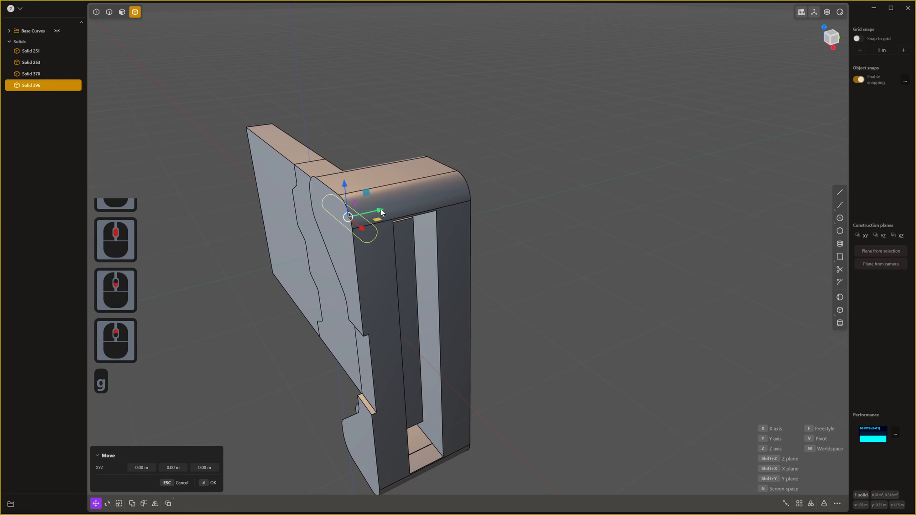
left_click(365, 213)
right_click(324, 243)
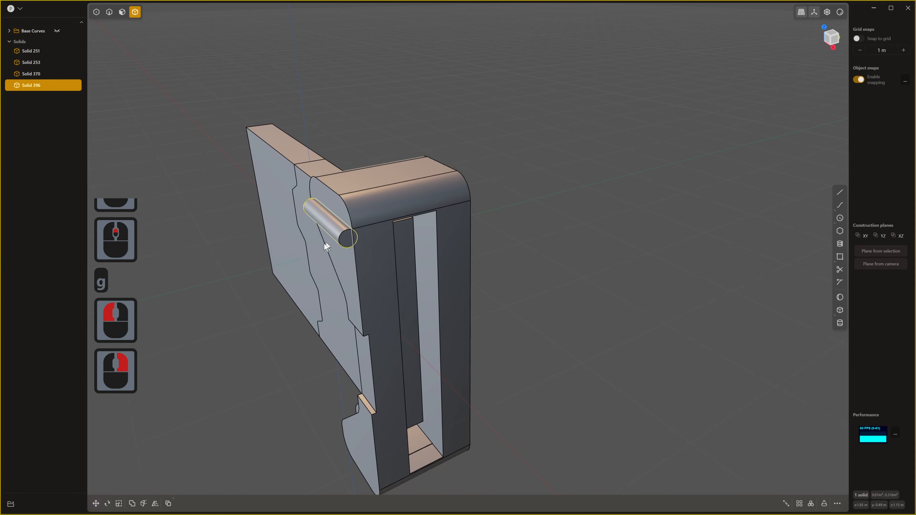
- Shorten the cylinder by offsetting both flat end faces inward about 0.097 m
middle_click_drag(325, 244, 438, 233)
key("3")
left_click(451, 246)
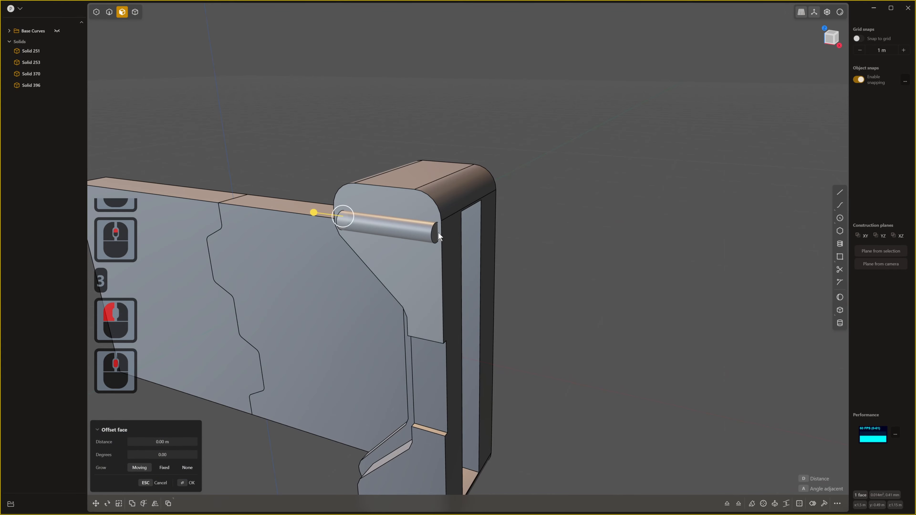
left_click(436, 233, "shift")
left_click_drag(464, 237, 451, 236)
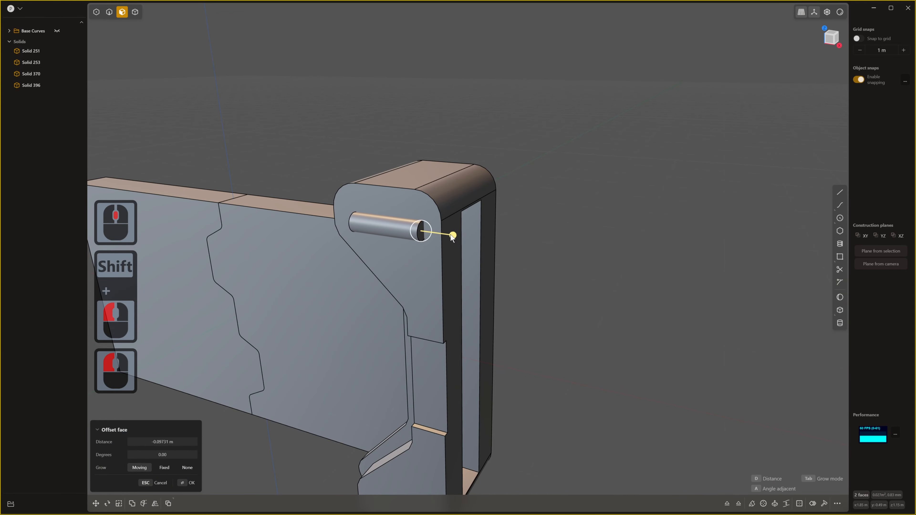
right_click(450, 237)
scroll(395, 265, "up", 2)
scroll(395, 268, "up", 1)
- Try filleting both circular end edges of the cylinder by about 0.066 m, and undo the fillet
key("2")
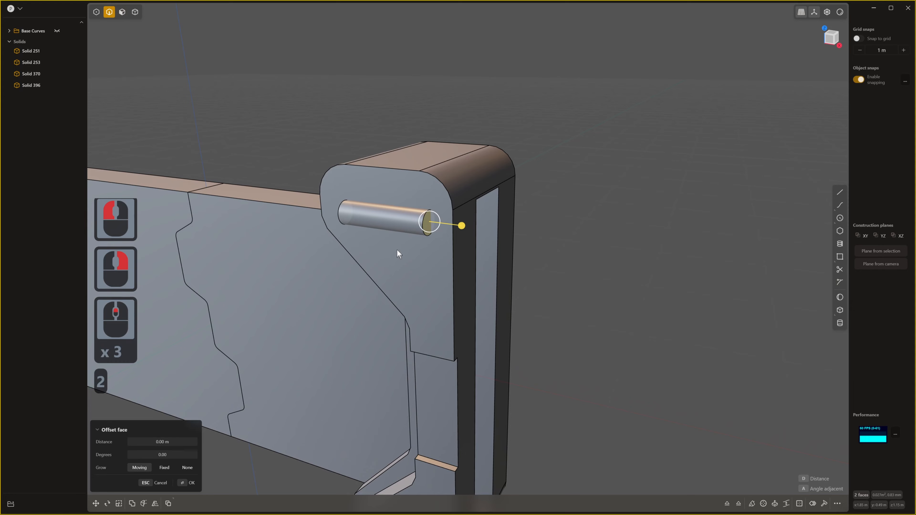
right_click(410, 221)
left_click(423, 218)
middle_click_drag(341, 223, 435, 226)
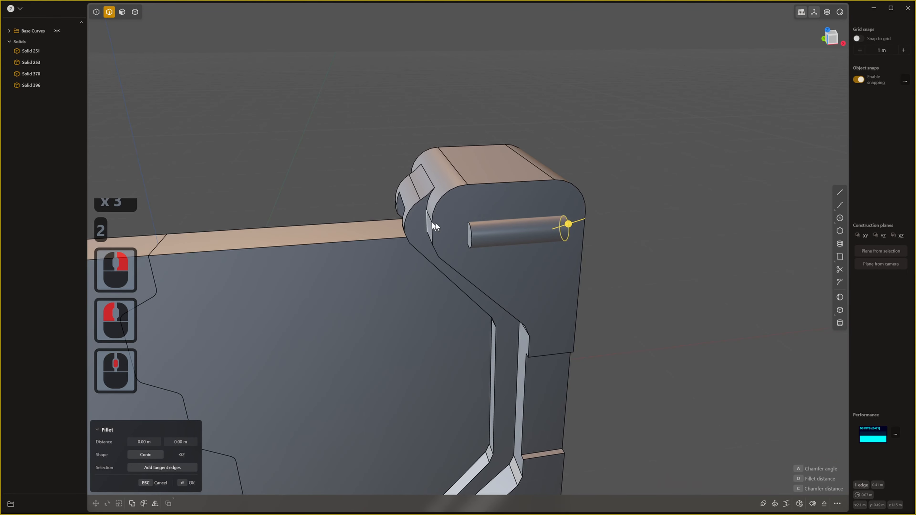
left_click(472, 233, "shift")
left_click_drag(472, 233, 466, 232)
left_click(509, 231)
middle_click_drag(509, 232, 650, 174)
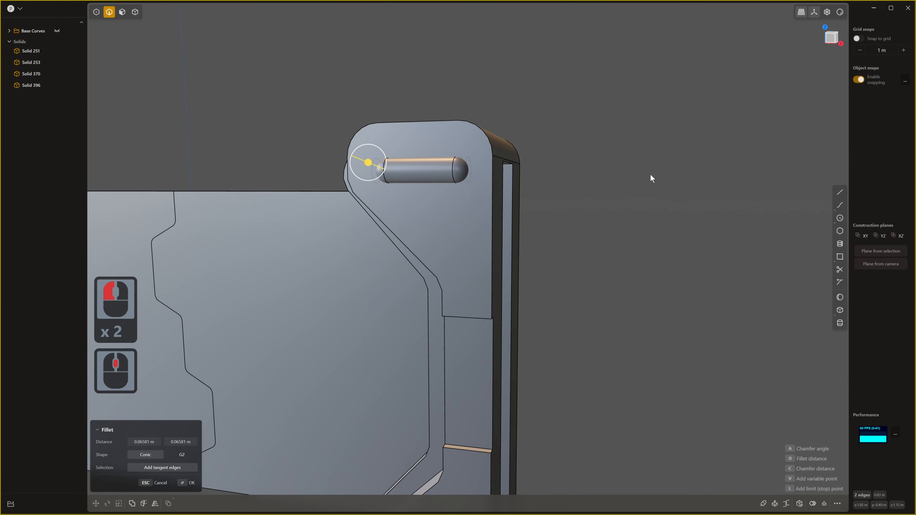
right_click(651, 174)
scroll(472, 126, "up", 6)
scroll(488, 175, "up", 2, "shift")
middle_click_drag(487, 175, 548, 241, "shift")
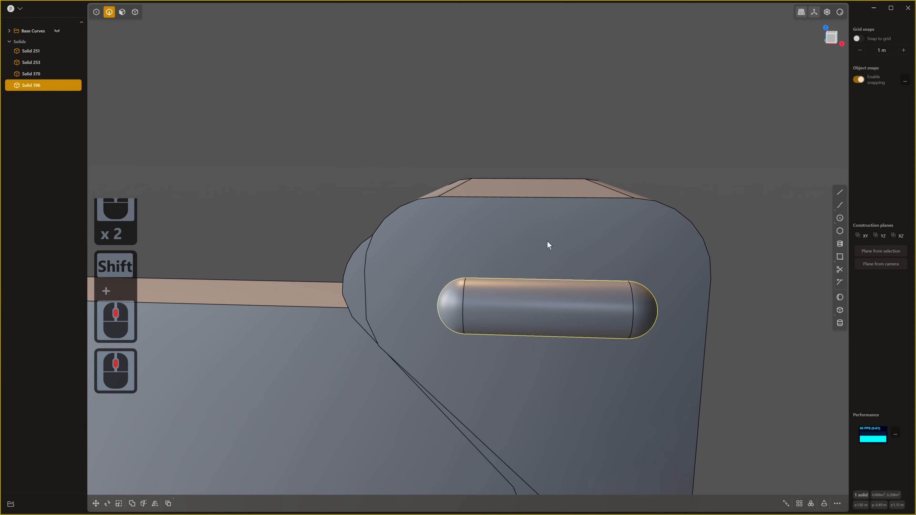
key("ctrl+z")
- Fillet both circular end edges of the cylinder by about 0.066 m to form a capsule with hemispherical ends
left_click_drag(441, 296, 434, 294)
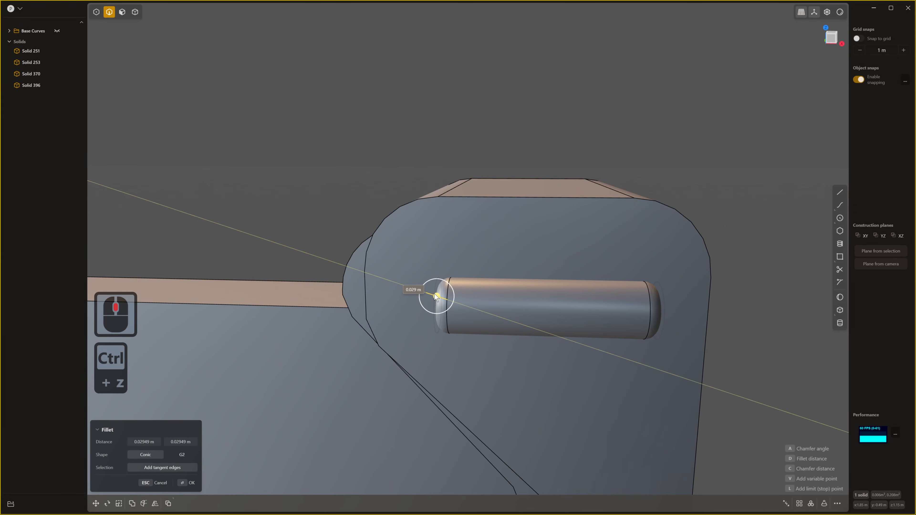
left_click(433, 294)
middle_click_drag(433, 293, 537, 295)
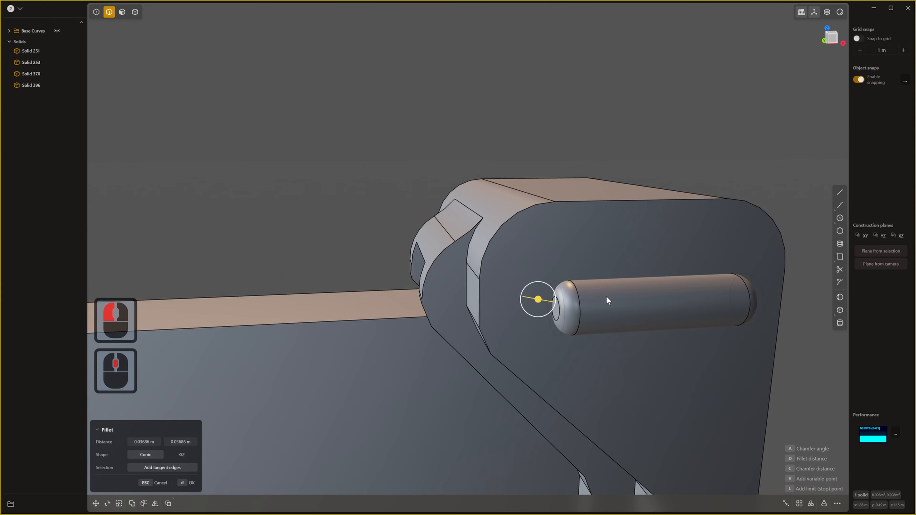
left_click_drag(538, 299, 526, 297)
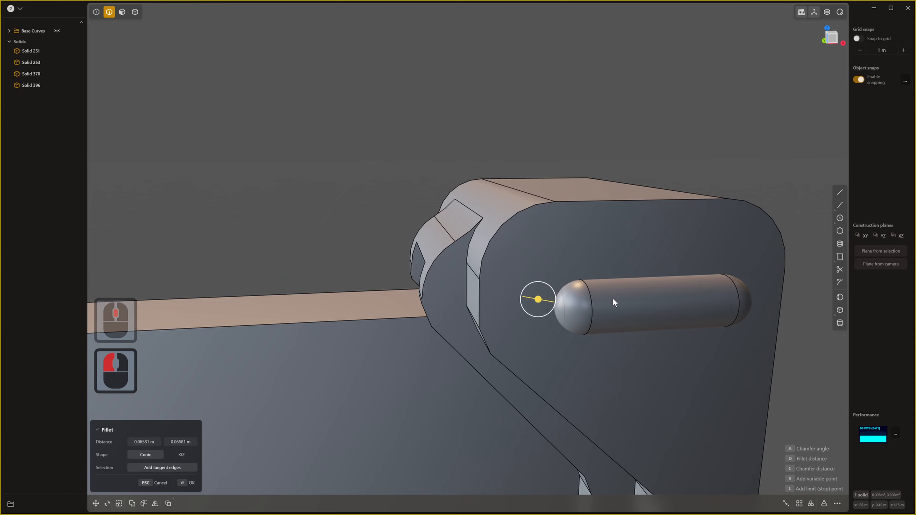
middle_click_drag(530, 301, 506, 304)
scroll(640, 225, "up", 4)
right_click(709, 183)
scroll(709, 183, "down", 7)
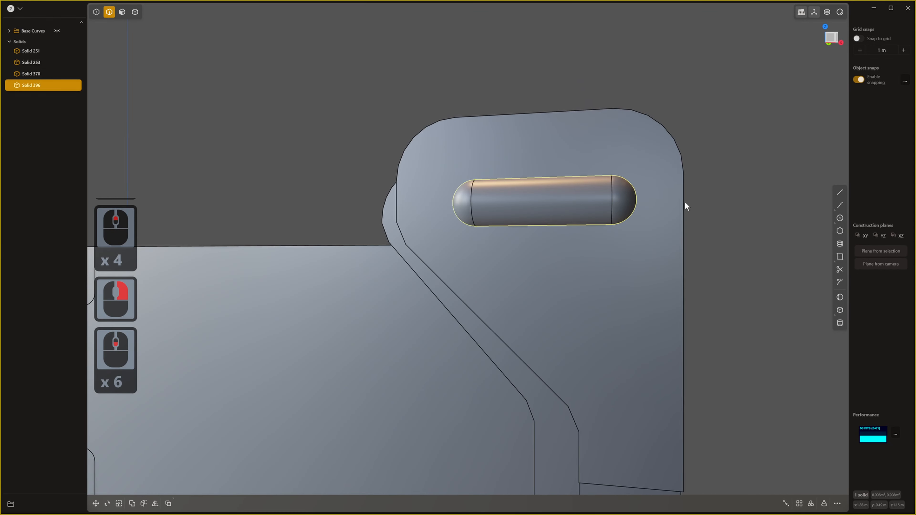
scroll(685, 202, "up", 1)
middle_click_drag(685, 202, 667, 211)
key("1")
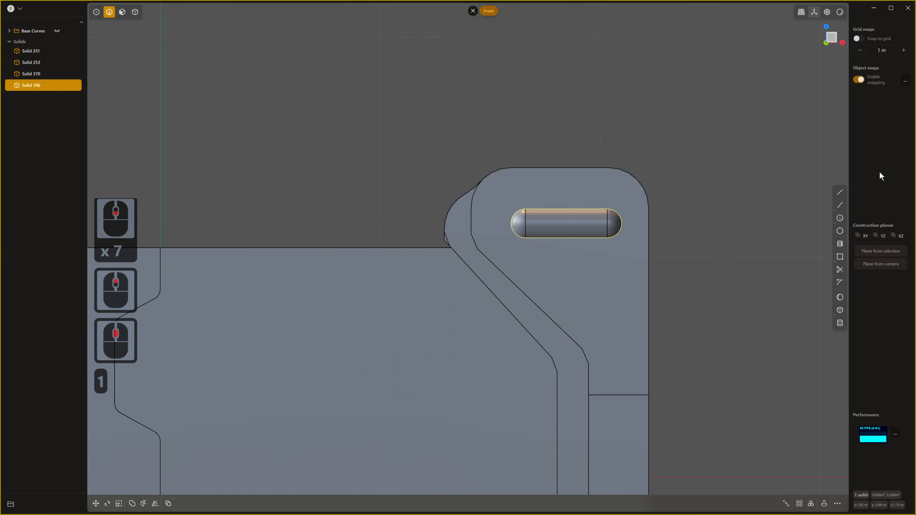
key("3")
left_click(568, 225)
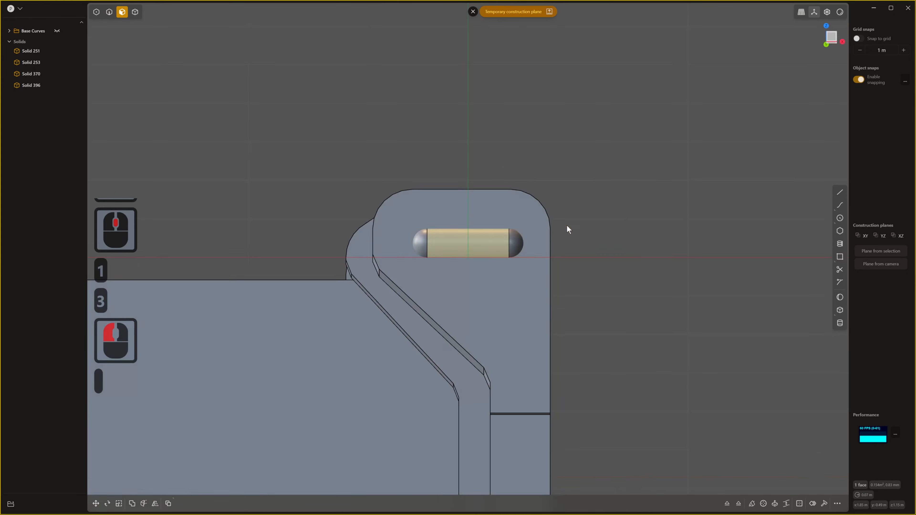
key("Escape")
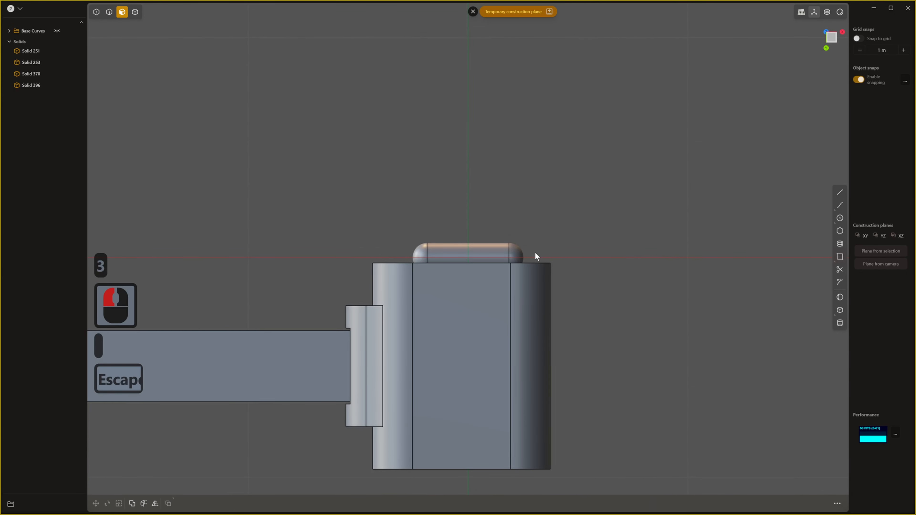
double_click(472, 12)
middle_click_drag(473, 14, 471, 161)
- Draw a straight line about 0.86 m long along X in front view, running through the capsule's middle and past the bracket
key("1")
scroll(462, 293, "up", 15)
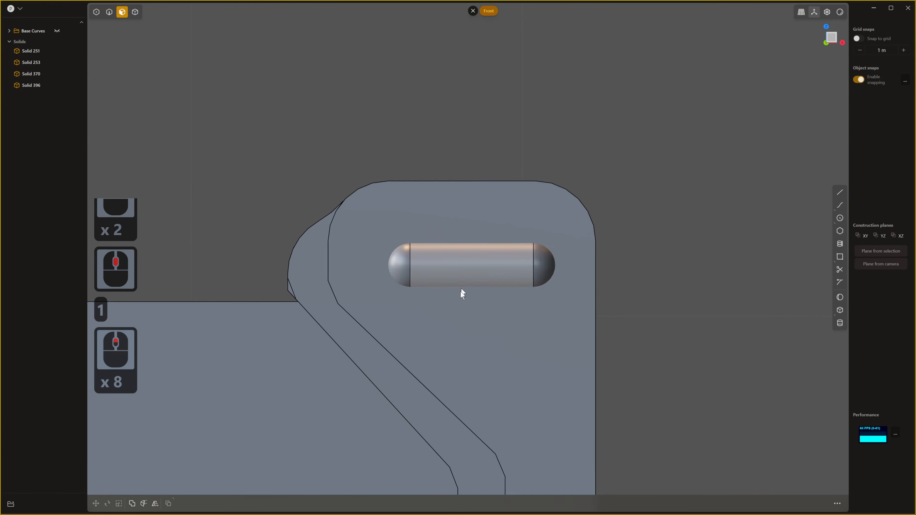
scroll(473, 269, "up", 3, "shift")
left_click(478, 248)
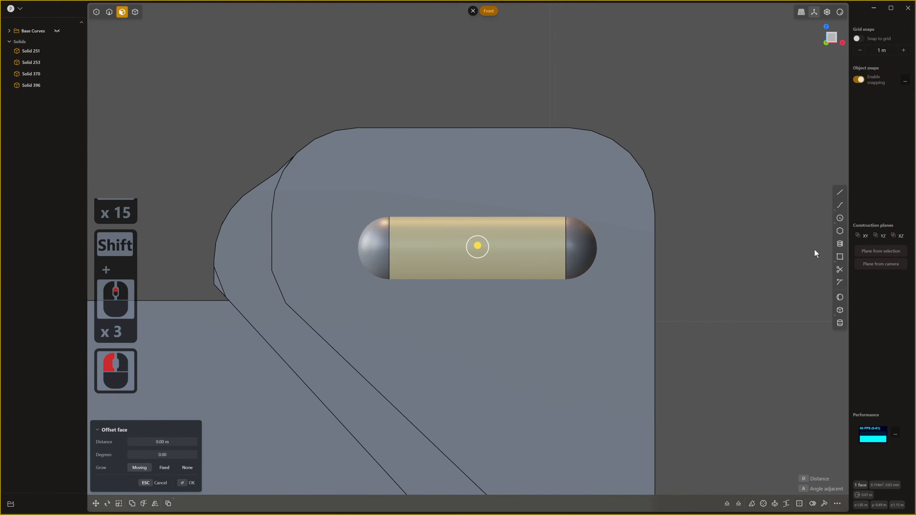
left_click(843, 194)
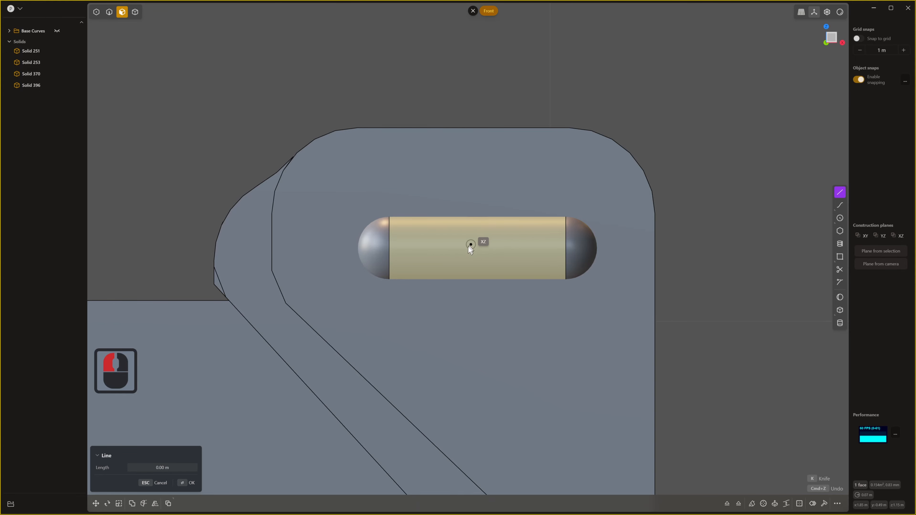
left_click(272, 242)
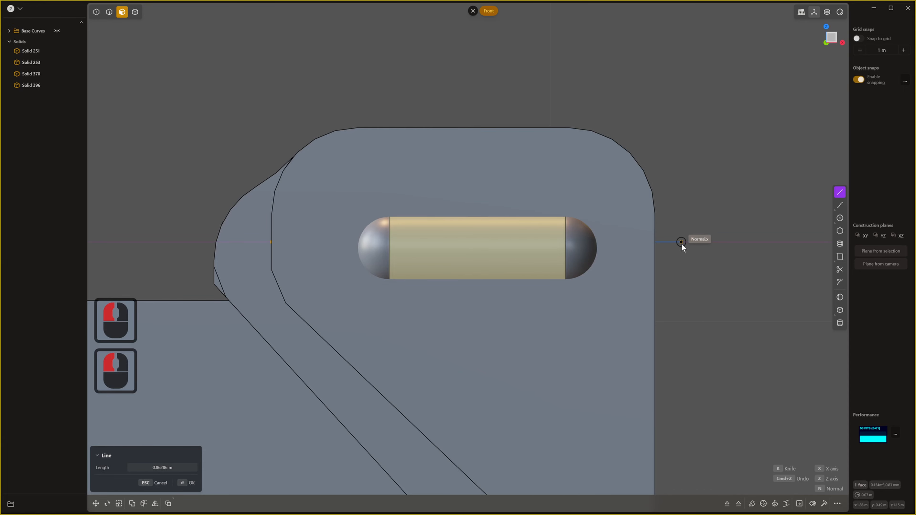
left_click(681, 244)
- Move the line about -0.12 m along Y into the capsule at the bracket's front face
middle_click_drag(724, 249, 652, 274)
key("g")
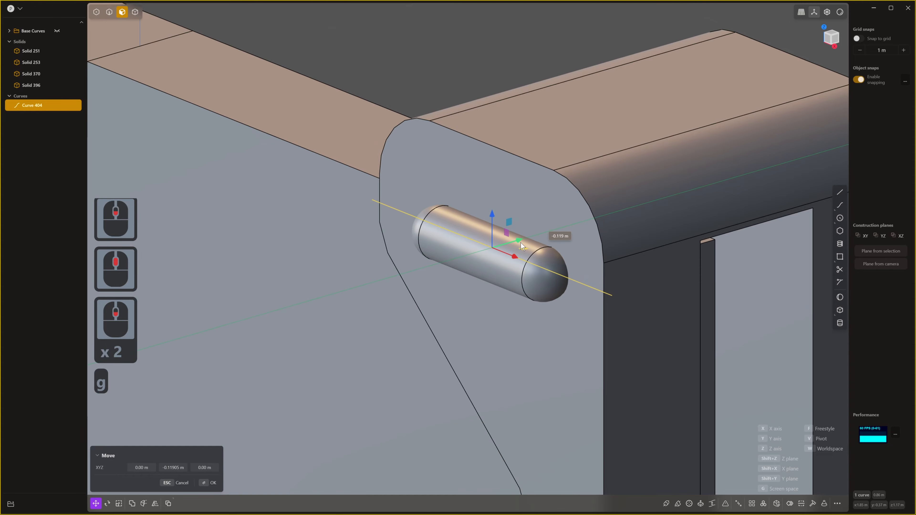
left_click(521, 244)
right_click(522, 245)
- Scale the line along X to a length of about 1.12 m so it extends beyond both sides of the bracket's upper part
middle_click_drag(522, 243, 531, 270)
key("s")
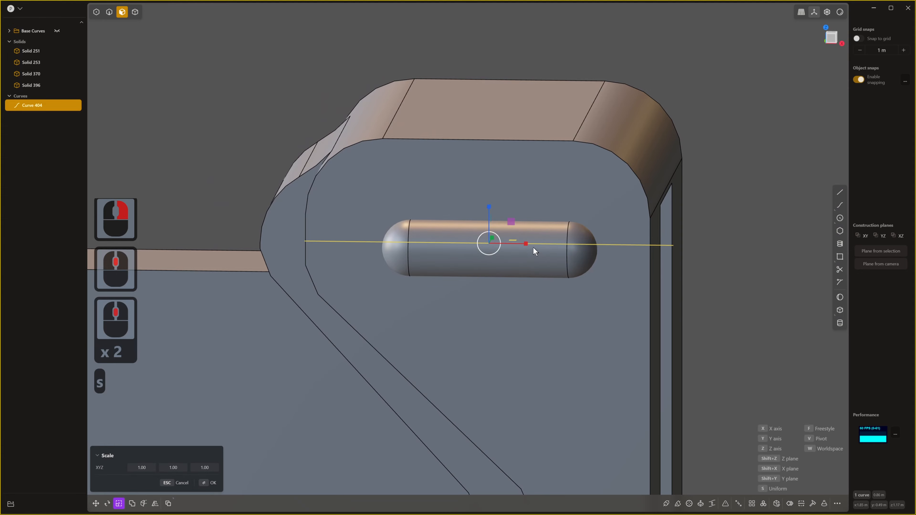
left_click_drag(535, 243, 541, 243)
right_click(540, 244)
middle_click_drag(540, 244, 567, 258)
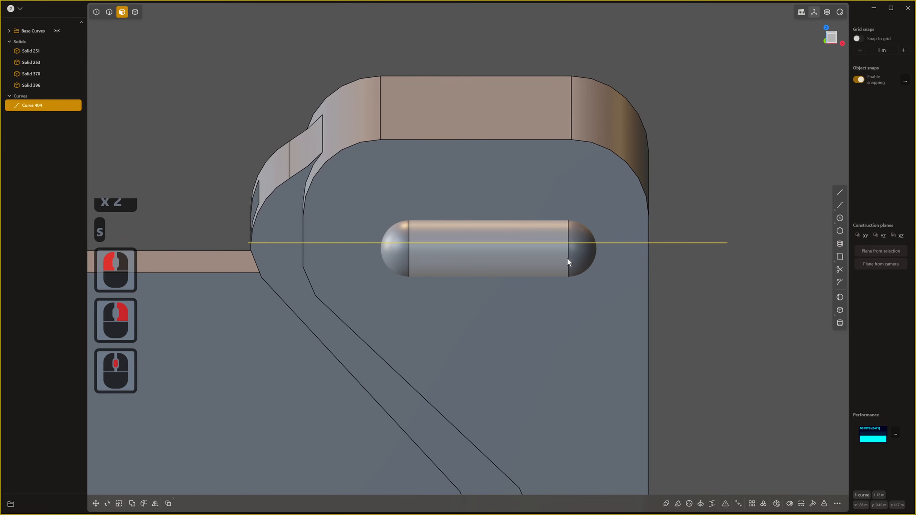
- Turn the line into a solid round rod much thinner than the capsule using the Pipe command
key("p")
middle_click_drag(477, 304, 411, 312)
mouse_move(389, 318)
left_mouse_down()
mouse_move(377, 318)
mouse_move(392, 310)
left_mouse_up()
right_click(539, 283)
middle_click_drag(540, 284, 579, 297)
scroll(552, 296, "up", 2)
- Move the thin rod slightly along Y so it is partly embedded in the bracket's front face
key("g")
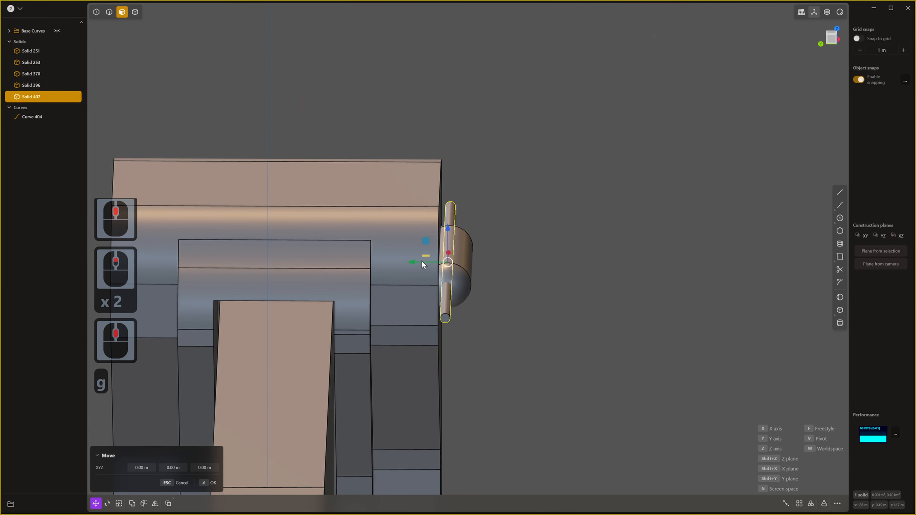
left_click_drag(414, 260, 408, 261)
right_click(614, 257)
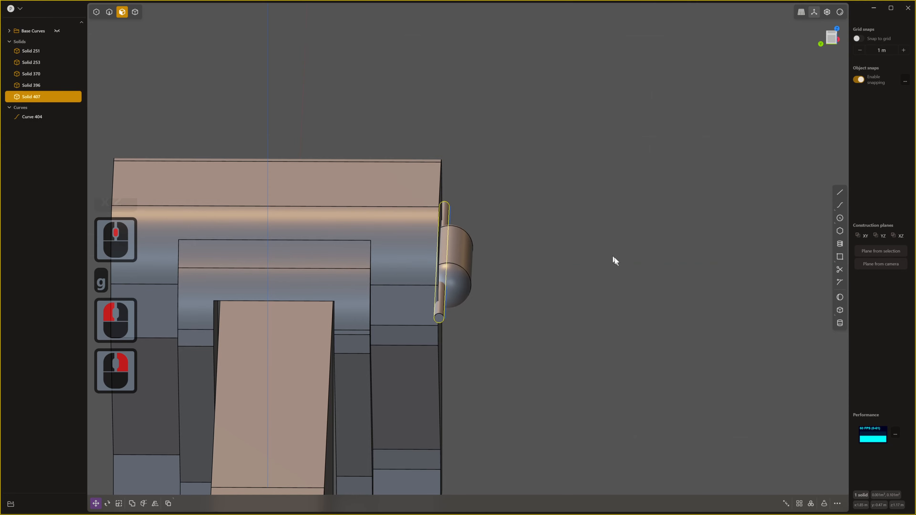
- Delete the guide curve that the rod was made from, keeping the solid rod
middle_click_drag(615, 257, 536, 255)
key("1")
scroll(675, 108, "up", 3)
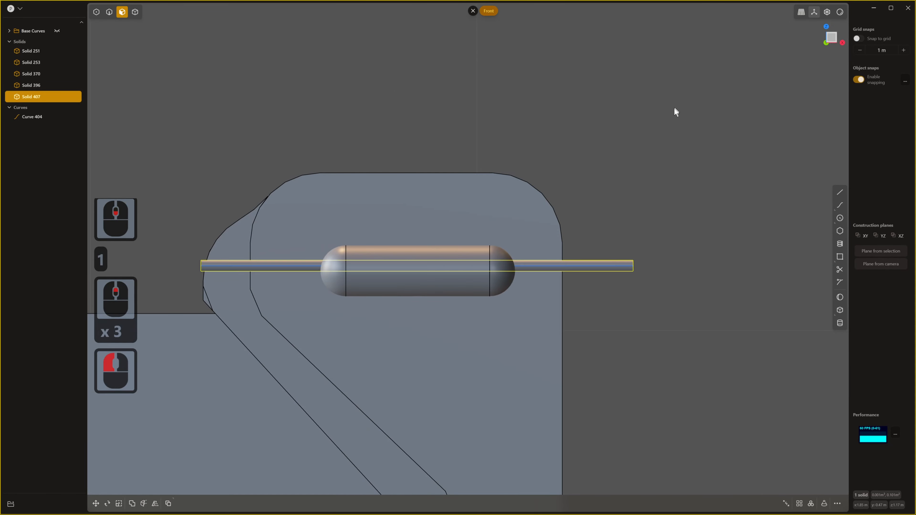
left_click(675, 108)
left_click(38, 118)
key("x")
- Merge the capsule and the thin rod into one solid with a Boolean union
middle_click_drag(578, 264, 471, 303)
scroll(434, 300, "down", 5)
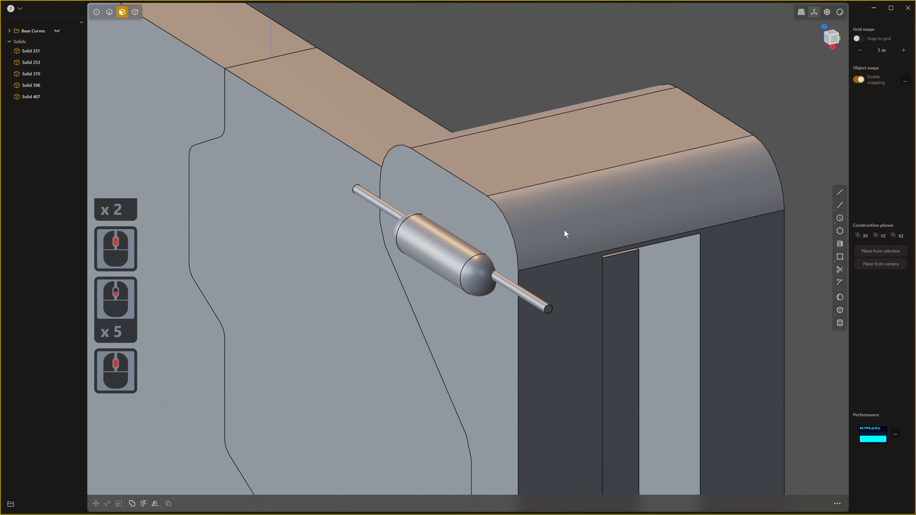
key("4")
left_click(493, 257)
middle_click_drag(492, 257, 509, 276)
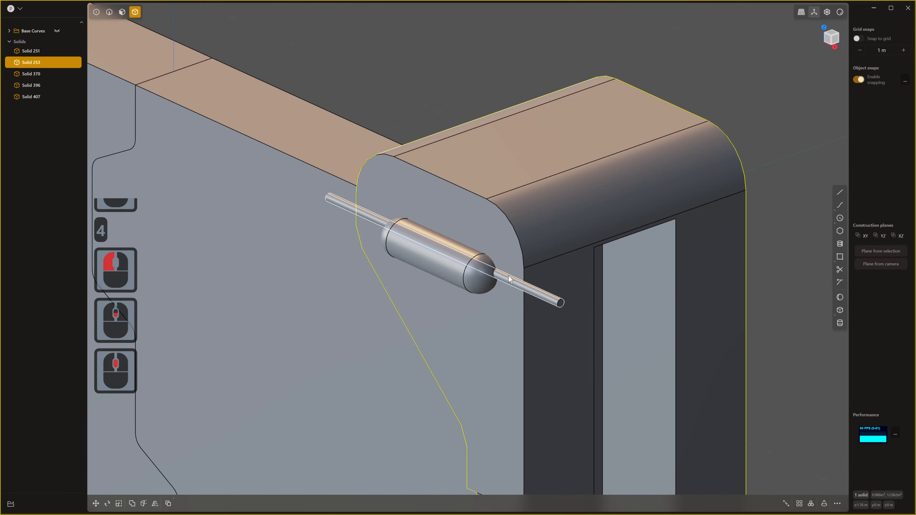
left_click(509, 276)
left_click(508, 276, "shift")
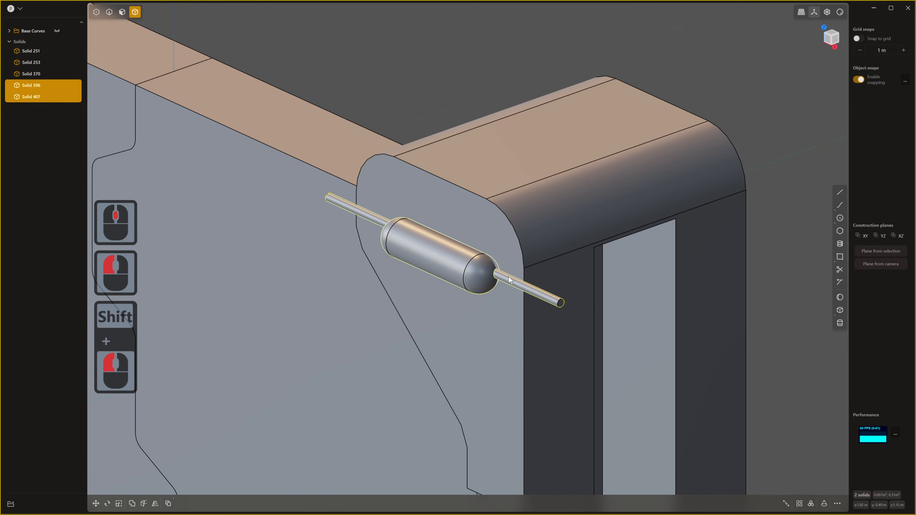
key("q")
key("q")
right_click(514, 280)
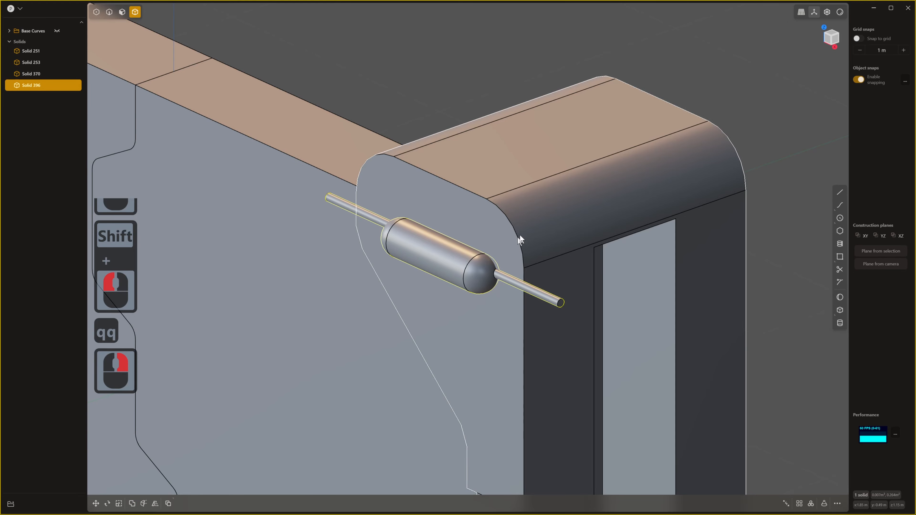
left_click(530, 227)
left_click(533, 219)
key("q")
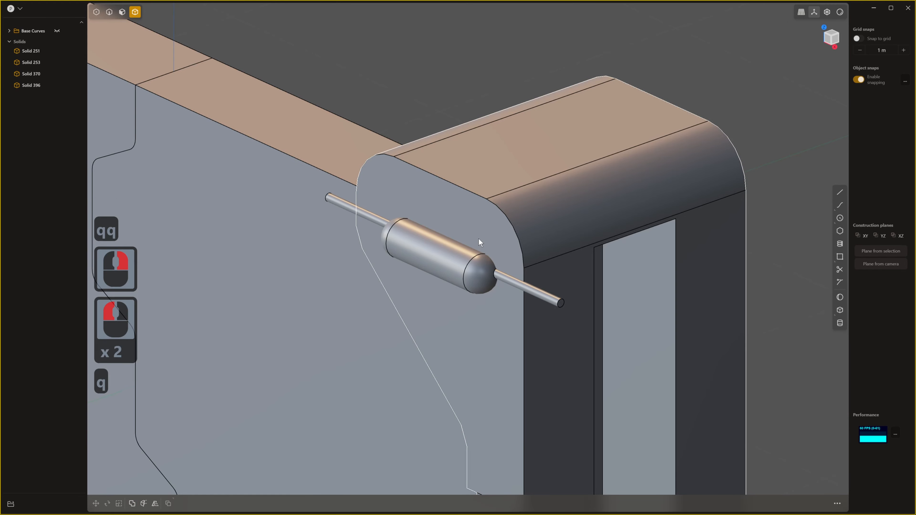
left_click(483, 249)
key("q")
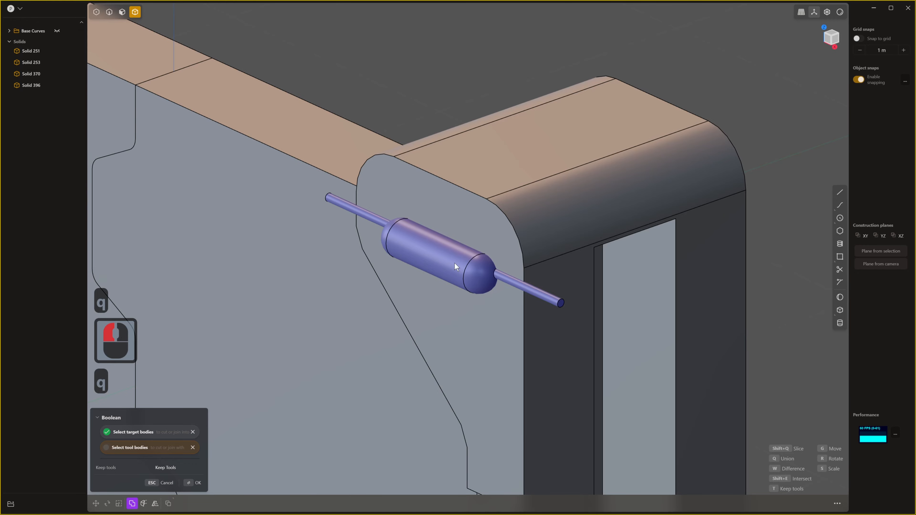
key("w")
left_click(478, 237)
key("Escape")
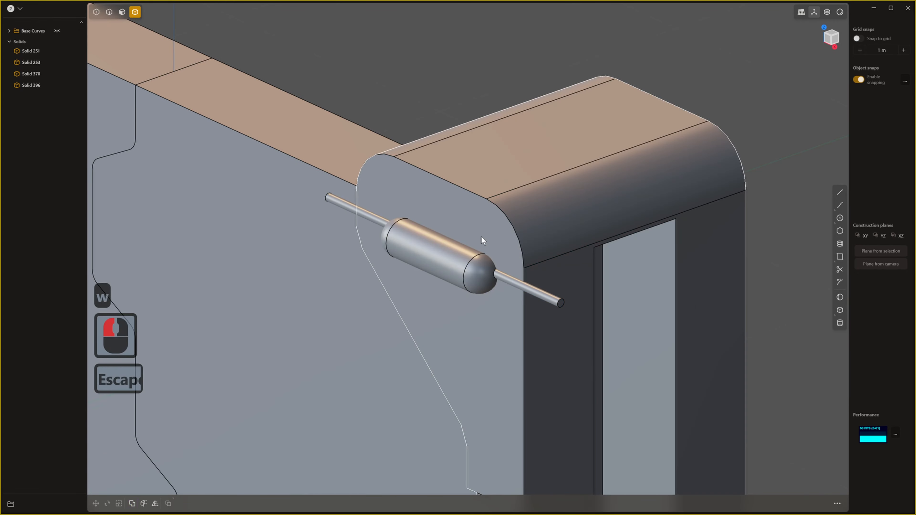
key("Escape")
- Subtract the merged capsule and rod from the bracket with a Boolean difference to carve a capsule-shaped recess with a groove
left_click(516, 224)
key("q")
left_click(459, 254)
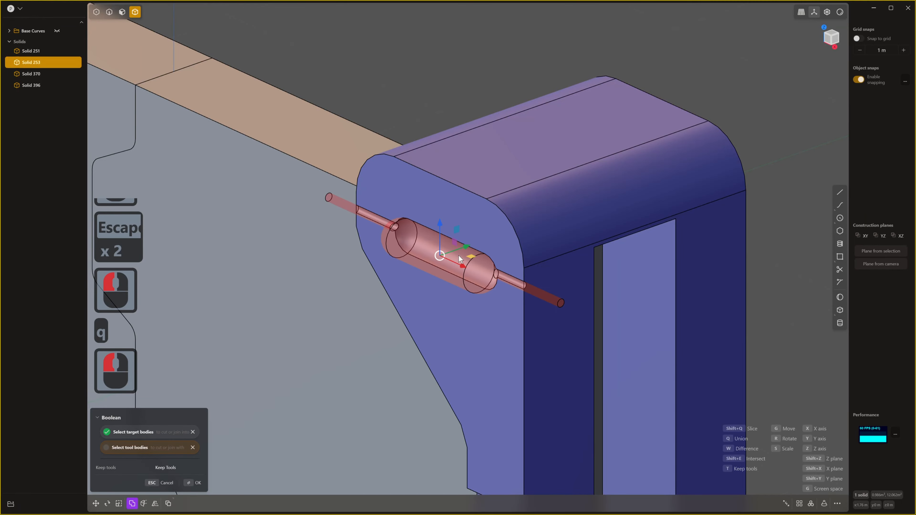
middle_click_drag(459, 254, 668, 151)
right_click(667, 150)
scroll(614, 231, "down", 12)
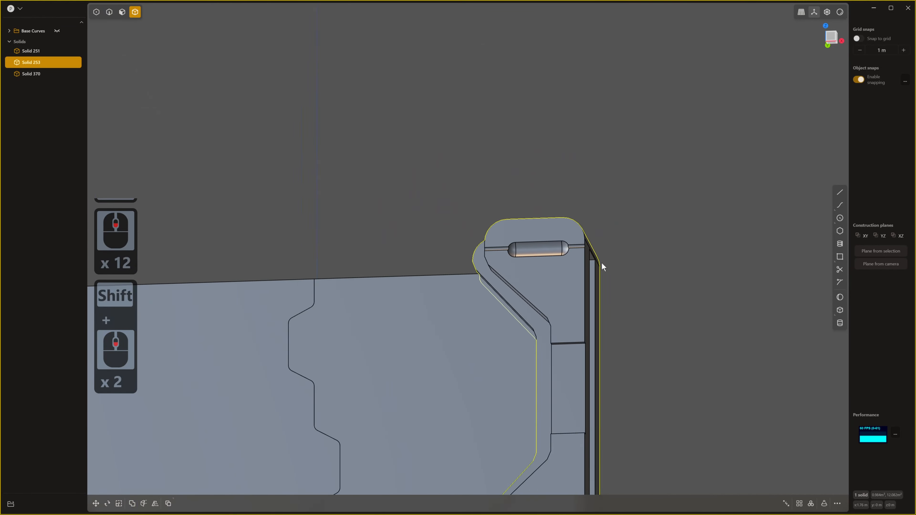
middle_click_drag(602, 263, 614, 187, "shift")
middle_click_drag(614, 188, 620, 254)
scroll(523, 177, "up", 20)
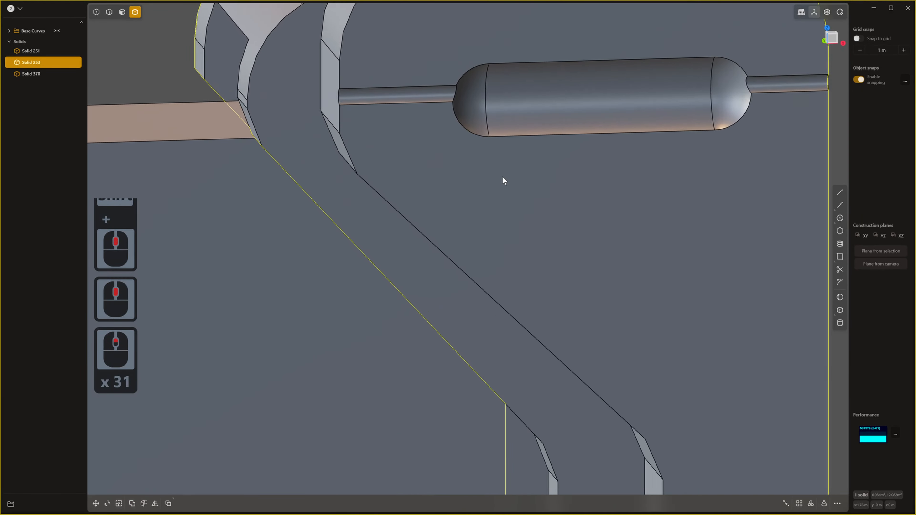
- Fillet the two edges where the thin groove meets the rounded ends of the bracket's capsule recess
middle_click_drag(503, 176, 456, 173, "shift")
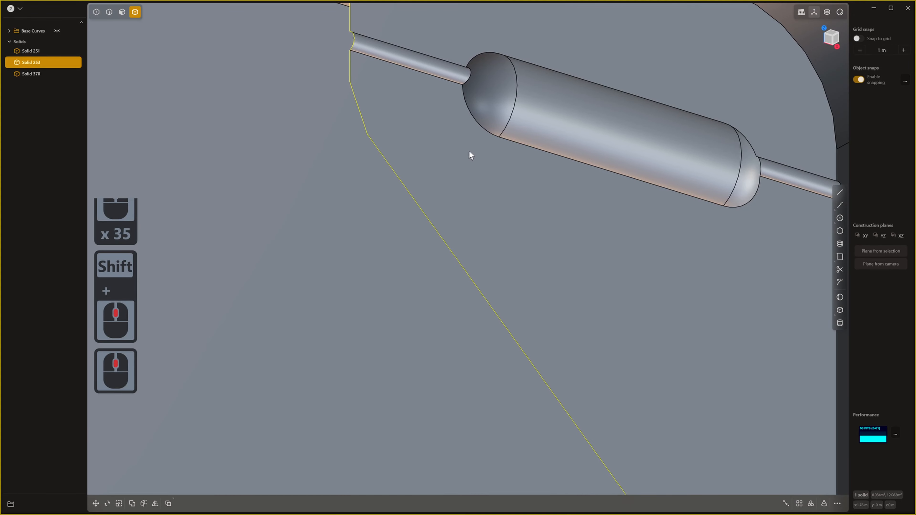
key("2")
left_click(470, 84)
middle_click_drag(470, 84, 828, 82)
left_click(805, 69, "shift")
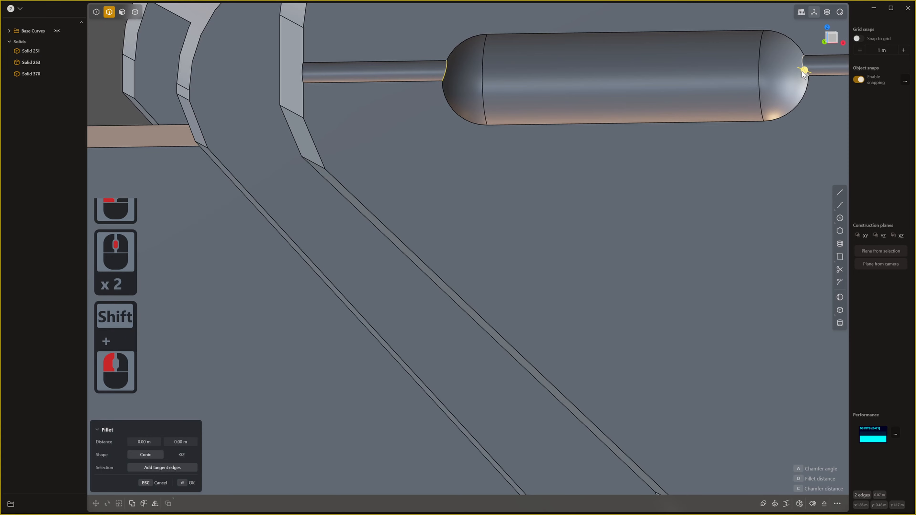
left_click_drag(806, 72, 795, 64)
right_click(427, 123)
- Fillet the upper and lower rims of the capsule recess and its groove by about 0.026 m
left_click(450, 103)
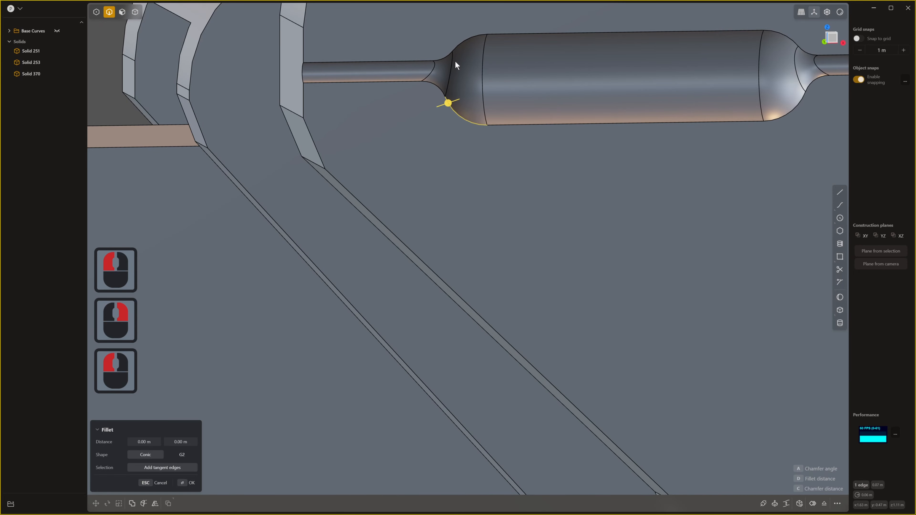
left_click(461, 45, "shift")
left_click_drag(464, 46, 466, 50)
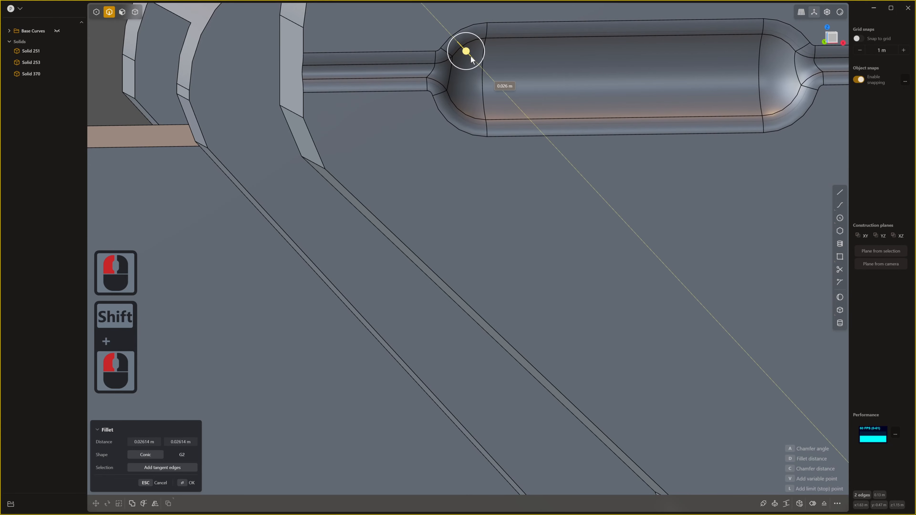
right_click(565, 140)
scroll(565, 253, "down", 20)
middle_click_drag(548, 250, 600, 249, "shift")
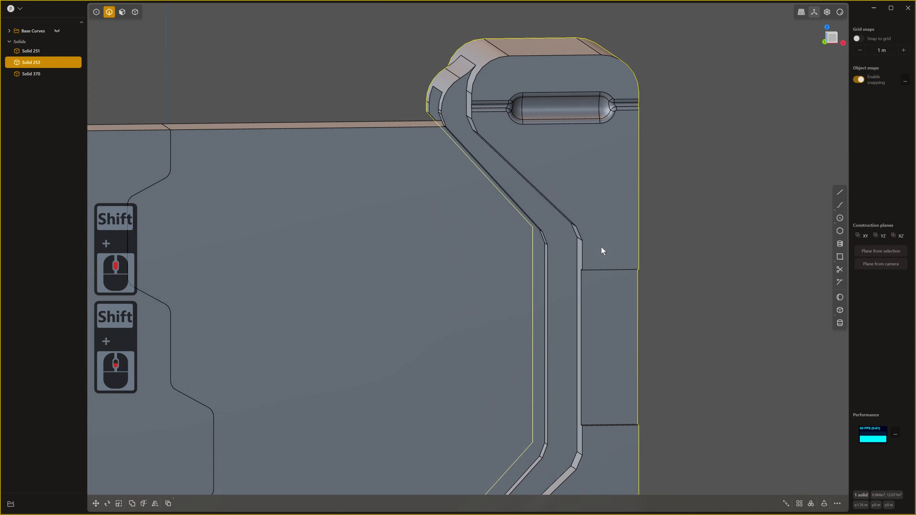
- Try to bevel the inner vertical edge of the bracket's middle notch, and undo it
scroll(597, 269, "up", 4)
middle_click_drag(598, 289, 607, 321)
key("3")
left_click(549, 325)
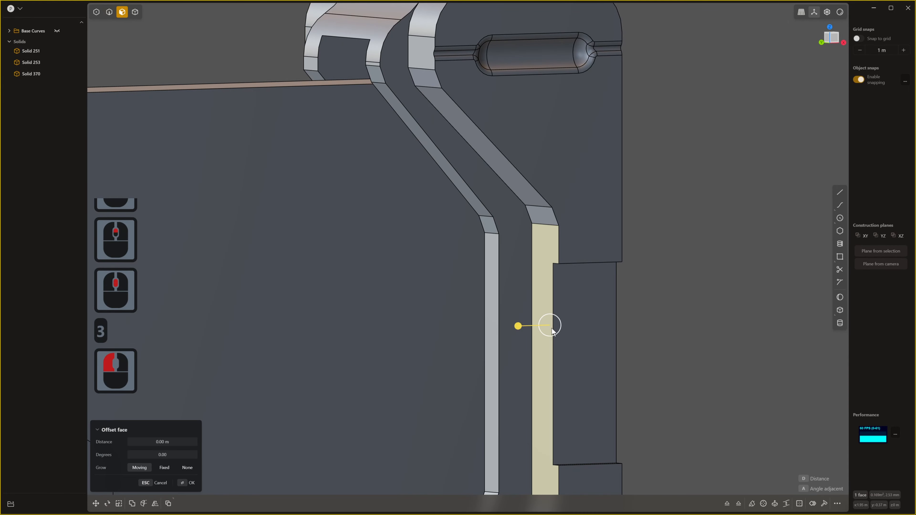
key("2")
left_click(552, 329)
left_click_drag(553, 329, 561, 332)
scroll(565, 328, "down", 4)
scroll(565, 328, "up", 1)
middle_click_drag(569, 321, 512, 341)
scroll(545, 350, "up", 2)
key("ctrl+z")
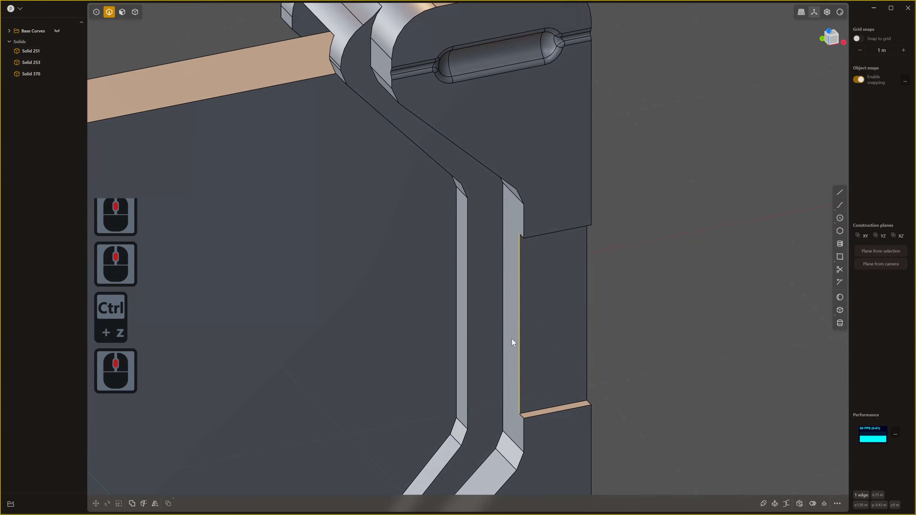
- Try to bevel the long vertical front edge beside the bracket's notch, and undo it
right_click(496, 334)
left_click(500, 329)
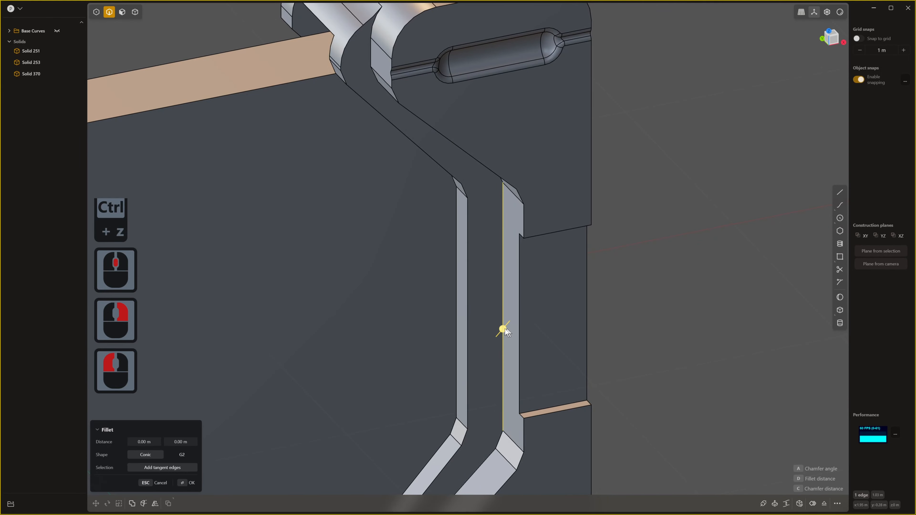
left_click_drag(506, 329, 546, 342)
mouse_move(510, 328)
middle_mouse_down()
mouse_move(555, 301)
mouse_move(541, 248)
mouse_move(489, 295)
mouse_move(520, 374)
mouse_move(513, 325)
middle_mouse_up()
scroll(490, 295, "down", 9)
key("ctrl+z")
- Chamfer the inner vertical edge of the notch halfway up the bracket's front
left_click(511, 329)
left_click_drag(513, 329, 527, 326)
right_click(528, 326)
middle_click_drag(528, 326, 486, 329)
scroll(499, 333, "down", 3)
scroll(502, 333, "up", 1)
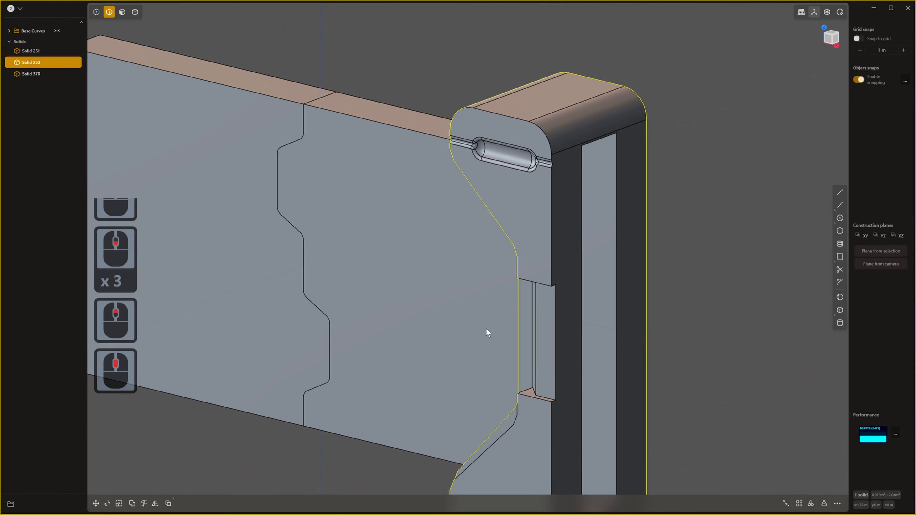
- Offset the outer side face of the bracket's front section outward by 0.19 m
key("3")
left_click_drag(563, 300, 606, 328)
left_click_drag(610, 330, 610, 330)
middle_click_drag(521, 356, 578, 312)
scroll(547, 329, "down", 10)
scroll(591, 301, "down", 2)
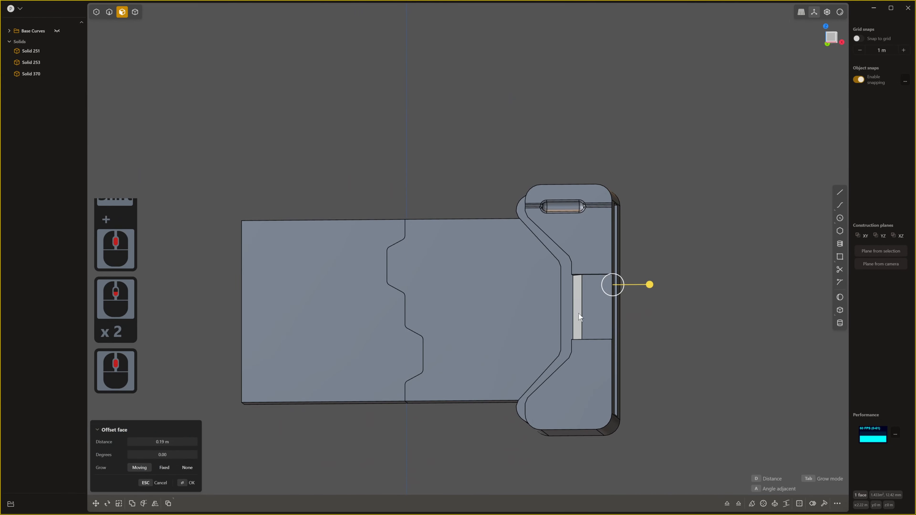
key("1")
scroll(578, 313, "up", 6)
scroll(516, 426, "up", 2, "shift")
middle_click_drag(516, 433, 531, 372, "shift")
right_click(530, 370)
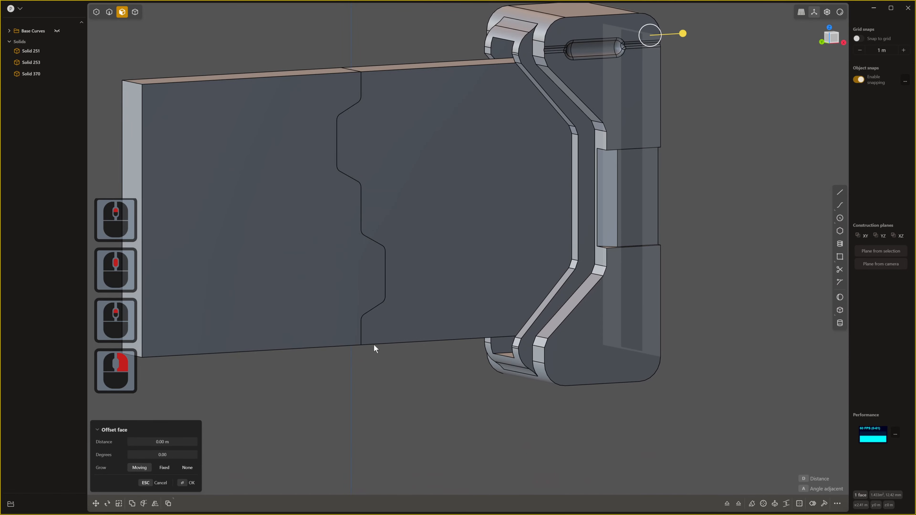
- Offset the bottom faces of both door panel halves downward by about 0.151 m
middle_click_drag(374, 345, 386, 366)
left_click(386, 366)
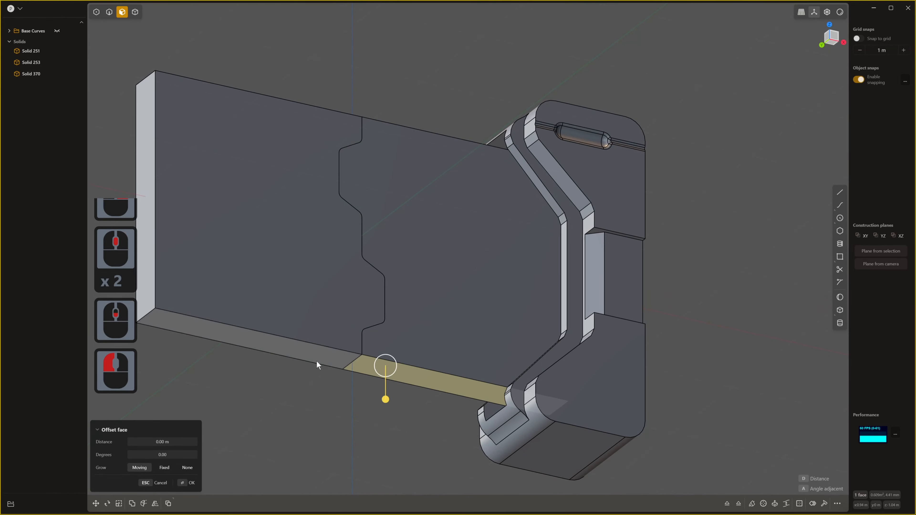
left_click(316, 361, "shift")
left_click_drag(318, 392, 318, 410)
middle_click_drag(408, 350, 393, 405)
scroll(451, 282, "up", 2)
scroll(451, 283, "down", 3)
scroll(451, 282, "down", 4, "shift")
middle_click_drag(451, 282, 467, 353, "shift")
scroll(401, 243, "up", 13)
scroll(401, 244, "up", 6, "shift")
middle_click_drag(401, 243, 461, 293, "shift")
scroll(496, 290, "down", 1, "shift")
key("2")
left_click(482, 264)
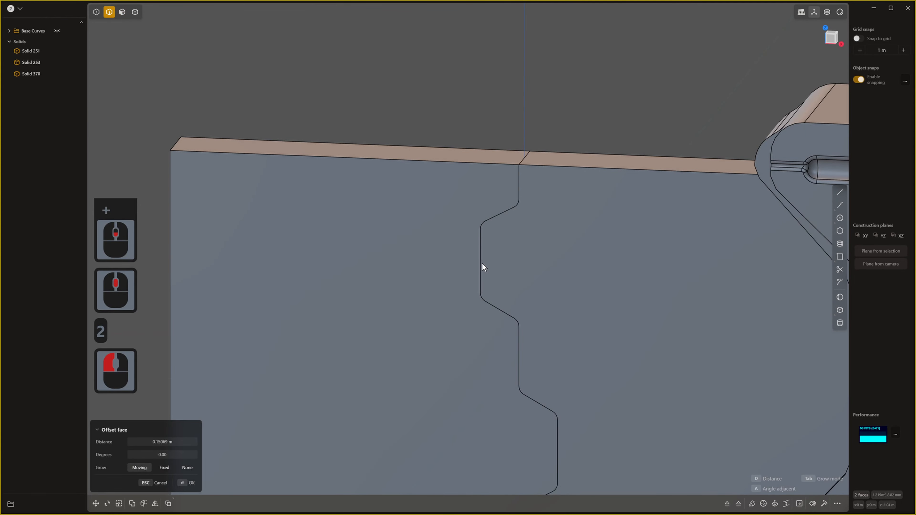
right_click(482, 263)
- Try to select the stepped split-line edges on the door panel's front for a fillet, undoing accidental fillets
left_click(479, 261)
left_click(491, 218, "shift")
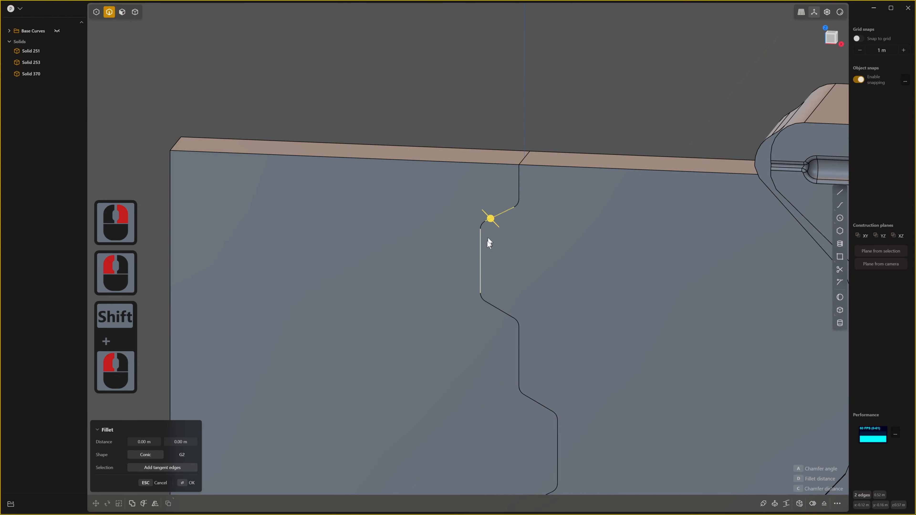
left_click(495, 306, "shift")
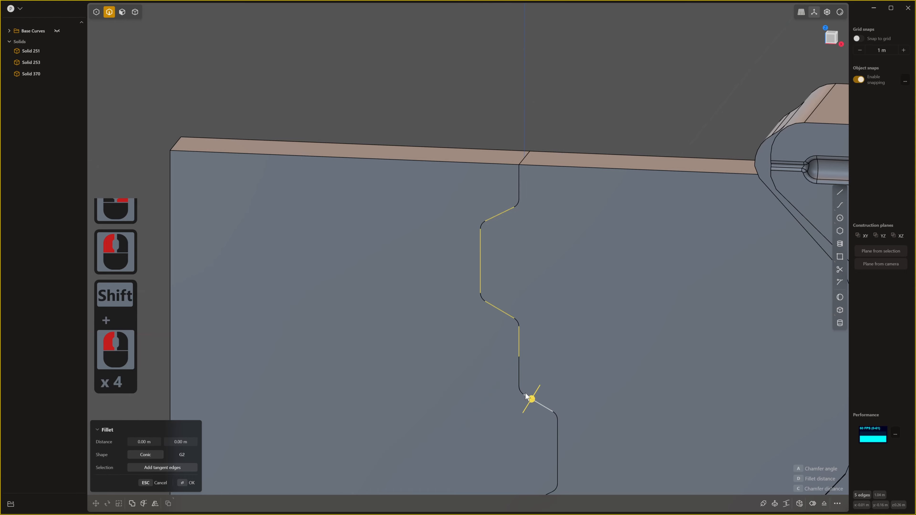
left_click(529, 405)
key("ctrl+z")
scroll(496, 249, "up", 10)
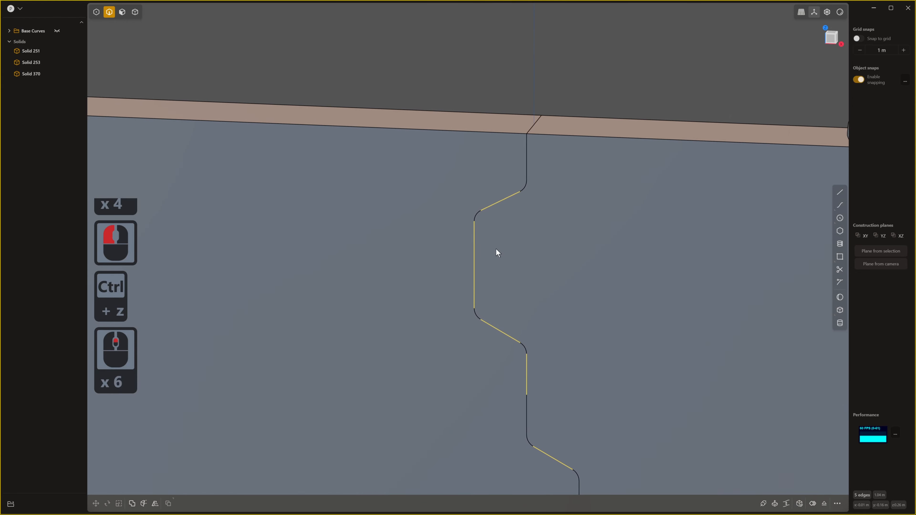
middle_click_drag(496, 248, 472, 257, "shift")
left_click(470, 255, "shift")
left_click(471, 252, "shift")
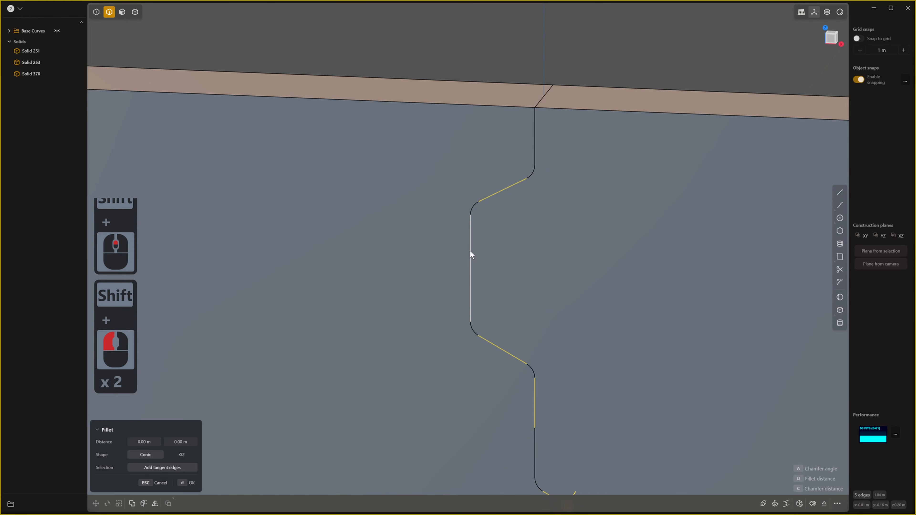
left_click(470, 250, "shift")
middle_click_drag(525, 443, 539, 411, "shift")
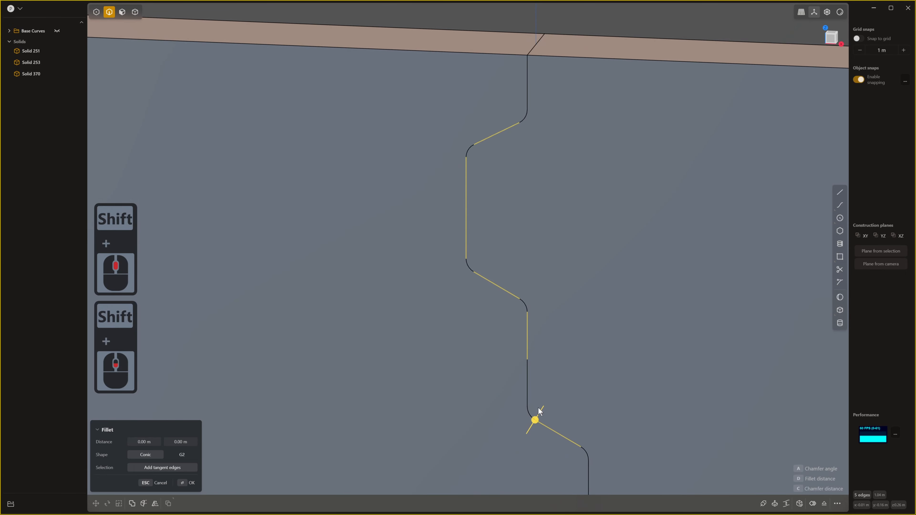
left_click(535, 419)
key("ctrl+z")
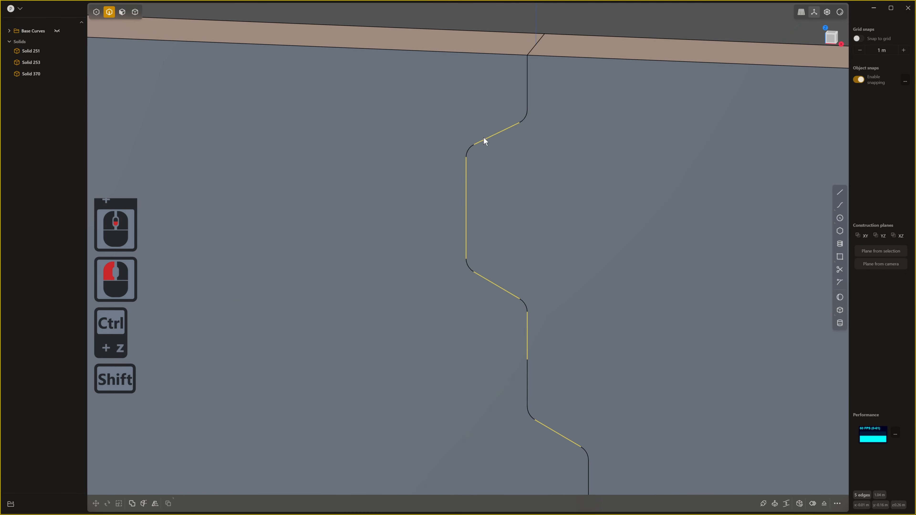
- Try to fillet the extended selection of stepped split-line edges by about 0.044 m, and undo it
middle_click_drag(519, 95, 549, 102, "shift")
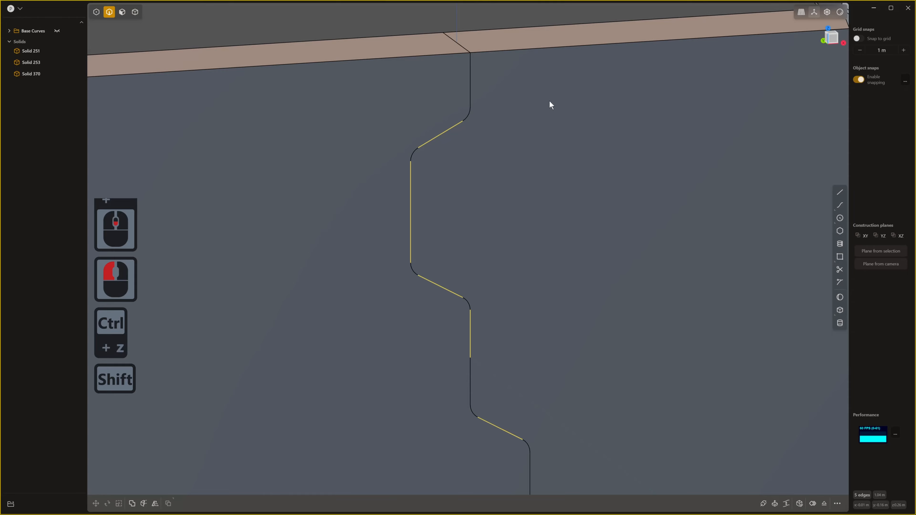
left_click(471, 87, "shift")
middle_click_drag(500, 123, 495, 116)
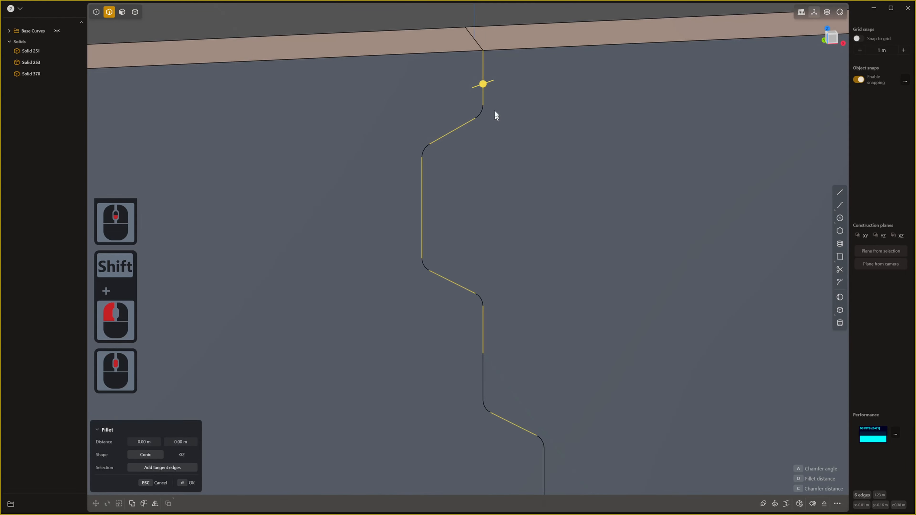
left_click(485, 86)
key("ctrl+z")
middle_click_drag(460, 364, 478, 319)
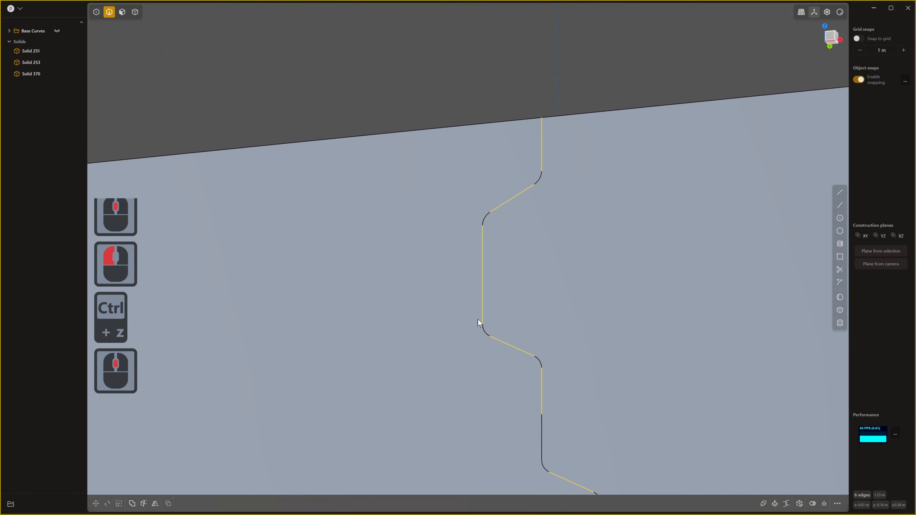
left_click(482, 328, "shift")
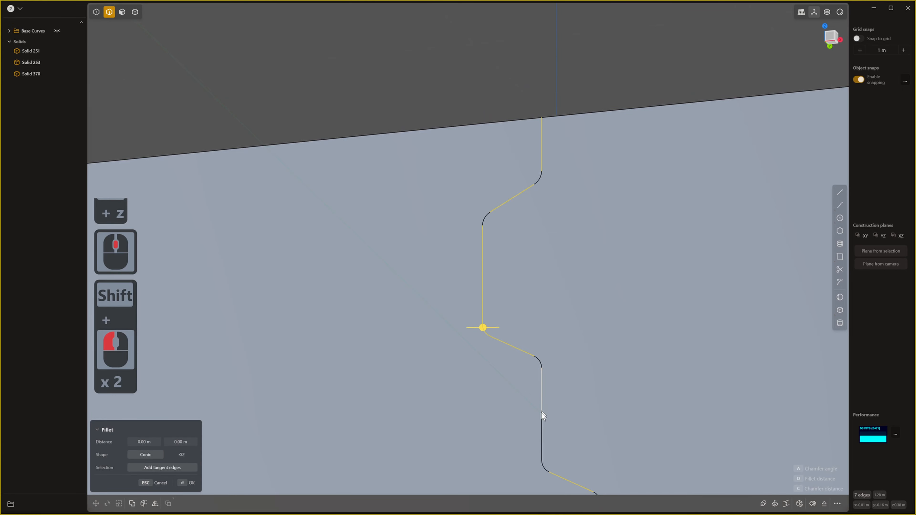
left_click(543, 441, "shift")
left_click(559, 441, "shift")
scroll(564, 425, "down", 2)
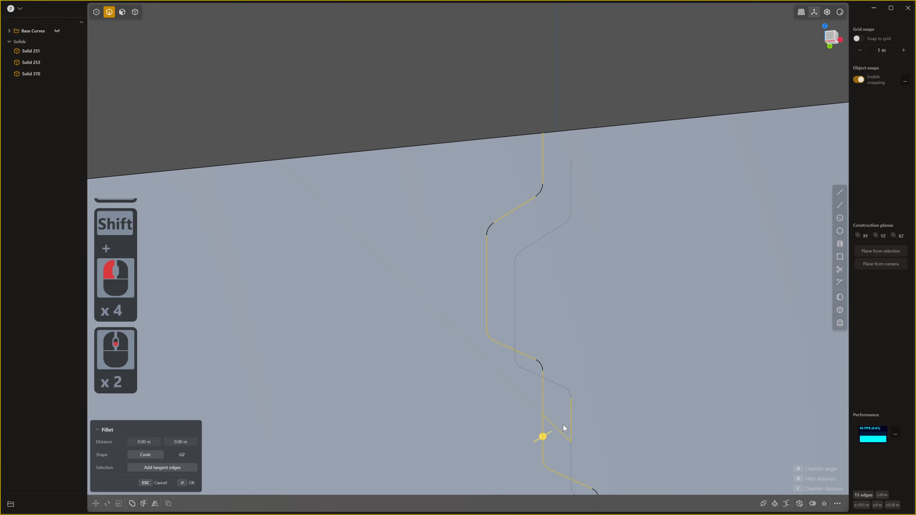
scroll(564, 424, "down", 3)
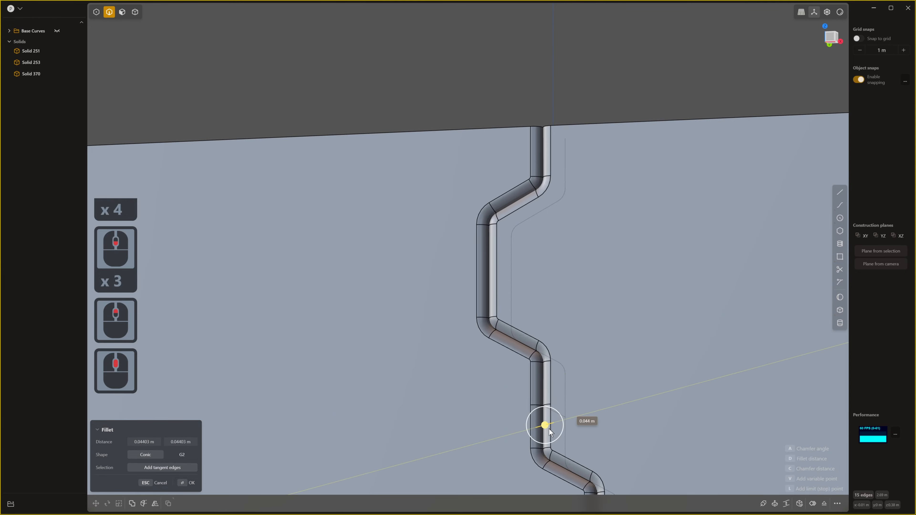
left_click(527, 401)
key("ctrl+z")
- Try to chamfer the door panels' stepped split-line edges by about 0.033 m from the front view, and undo it
scroll(519, 372, "down", 1)
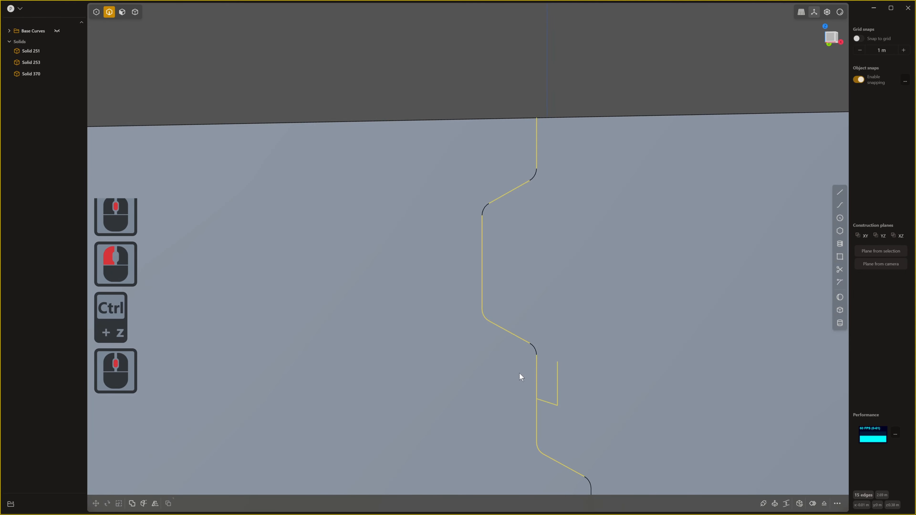
key("alt+z")
key("alt+z")
scroll(482, 334, "down", 1)
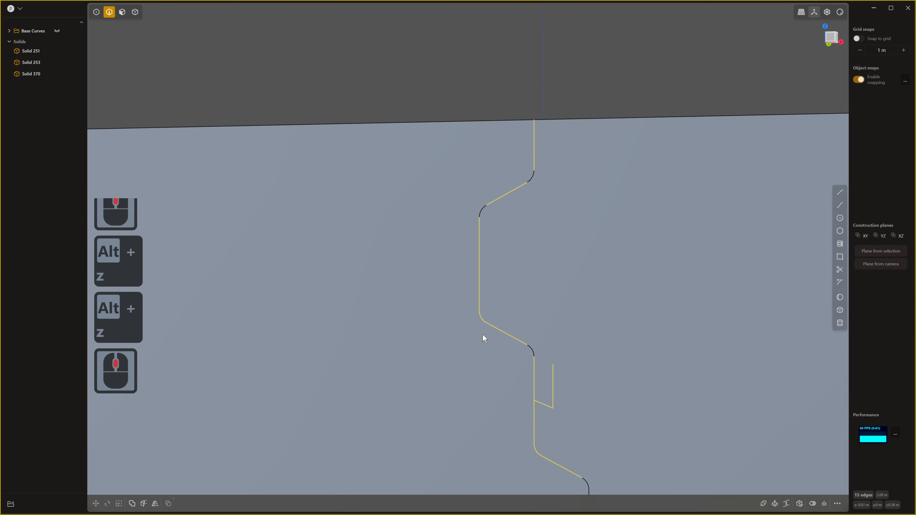
key("1")
left_click(477, 332)
left_click(481, 323, "shift")
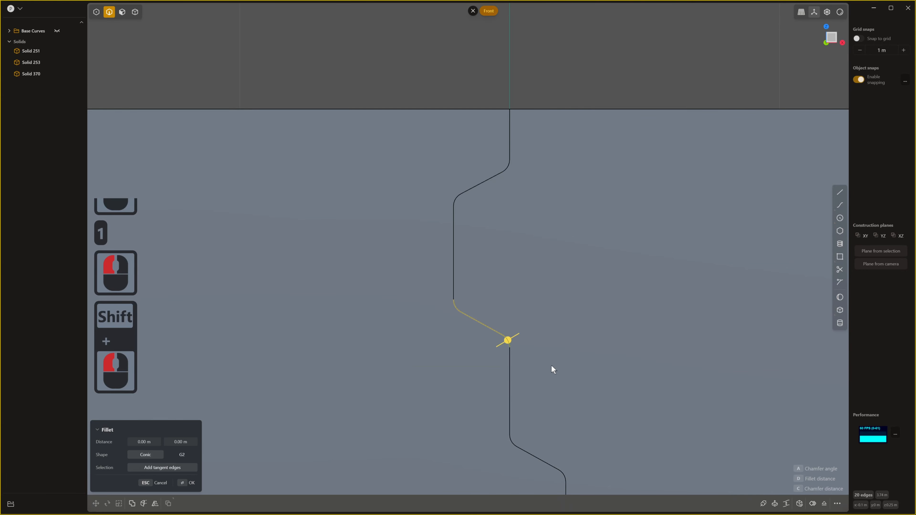
left_click_drag(513, 341, 505, 342)
scroll(505, 343, "down", 6)
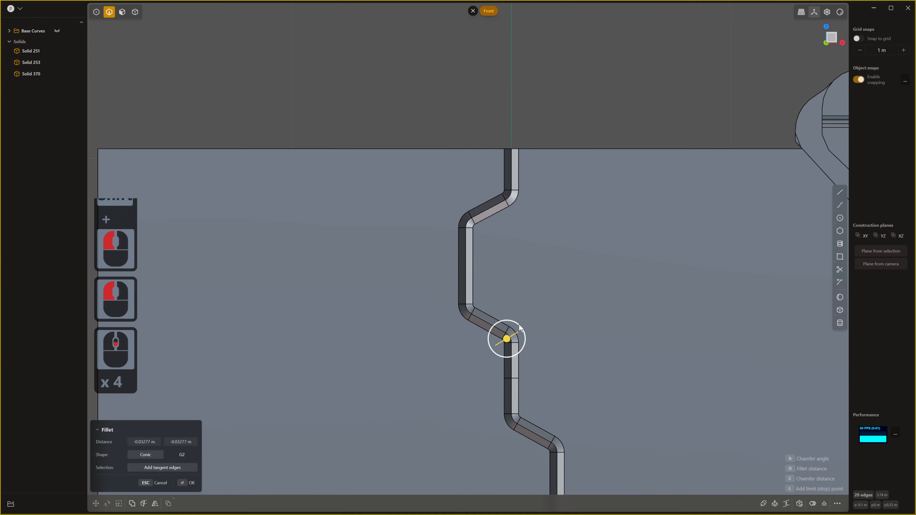
middle_click_drag(544, 344, 540, 348)
key("ctrl+z")
- Try to select the edges where the split line meets the top of the door panels for a fillet
left_click(517, 122)
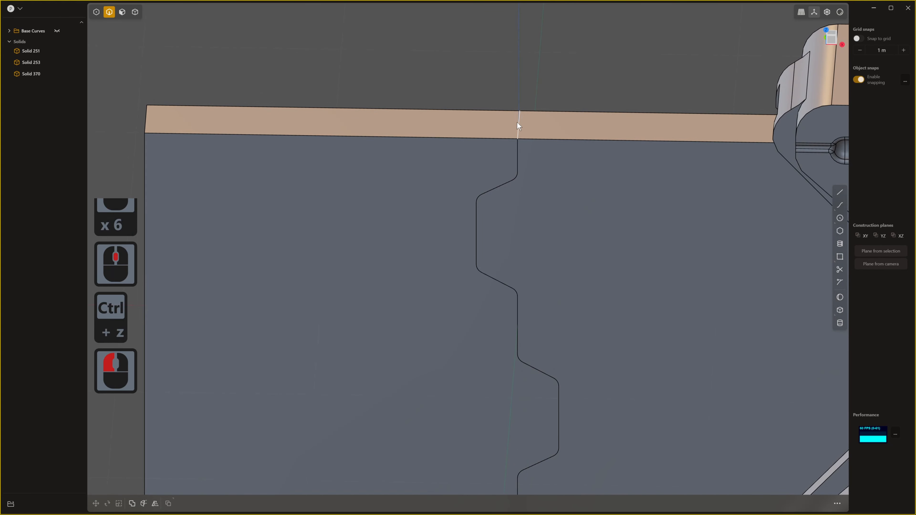
left_click(521, 131)
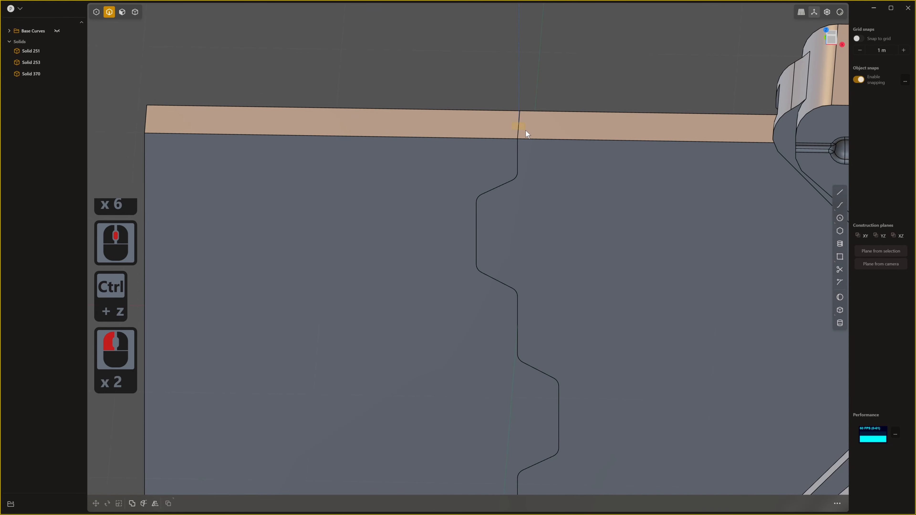
left_click(513, 125, "shift")
left_click(522, 131)
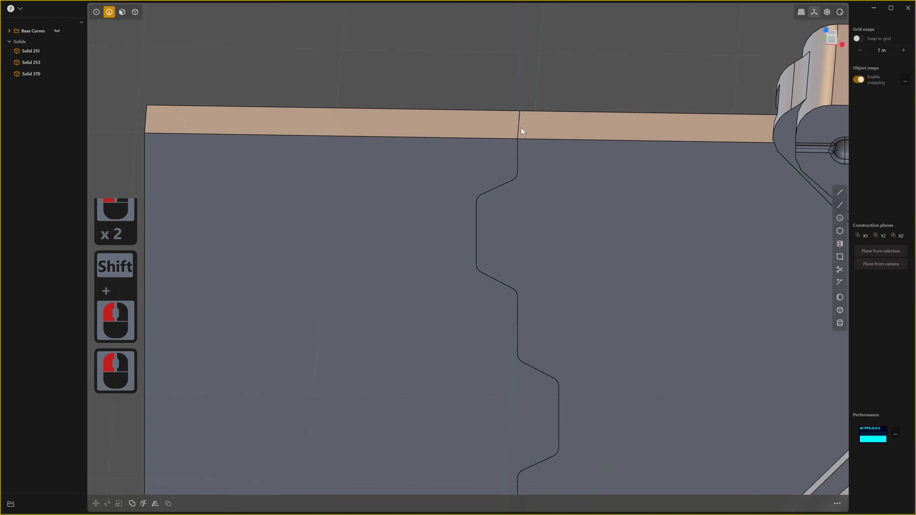
left_click(518, 113)
key("f")
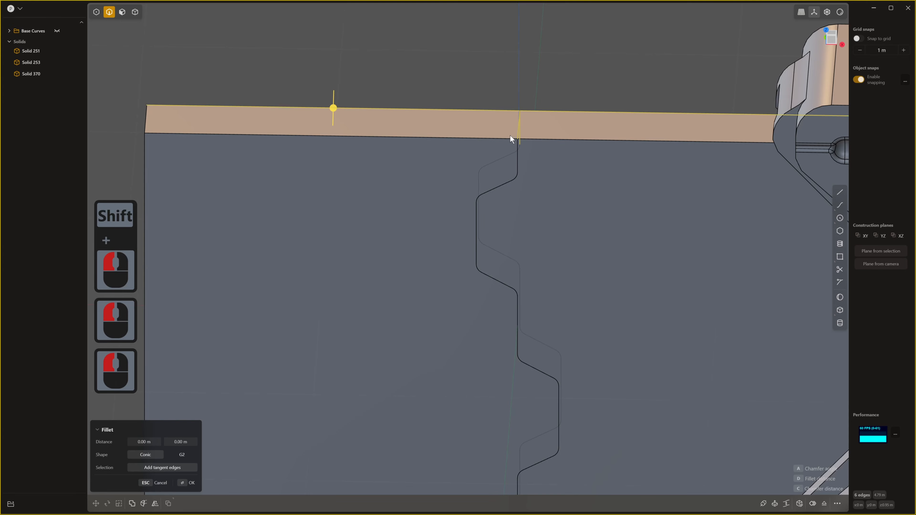
left_click(335, 109)
left_click(350, 115, "ctrl")
key("ctrl+z")
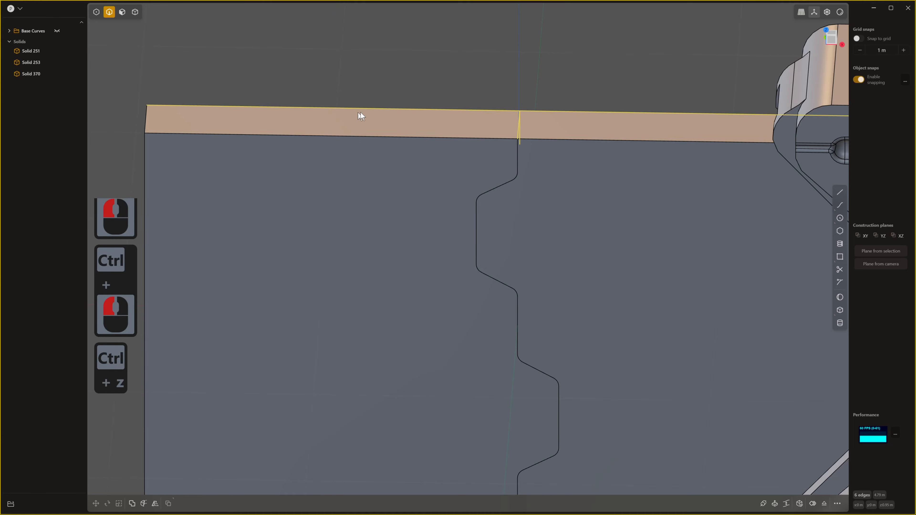
- Chamfer the front stepped split-line edges of both door panel halves, from the top end to the bottom end, by about 0.030 m
left_click_drag(489, 82, 543, 177, "shift")
scroll(530, 150, "down", 3)
scroll(530, 150, "down", 2, "shift")
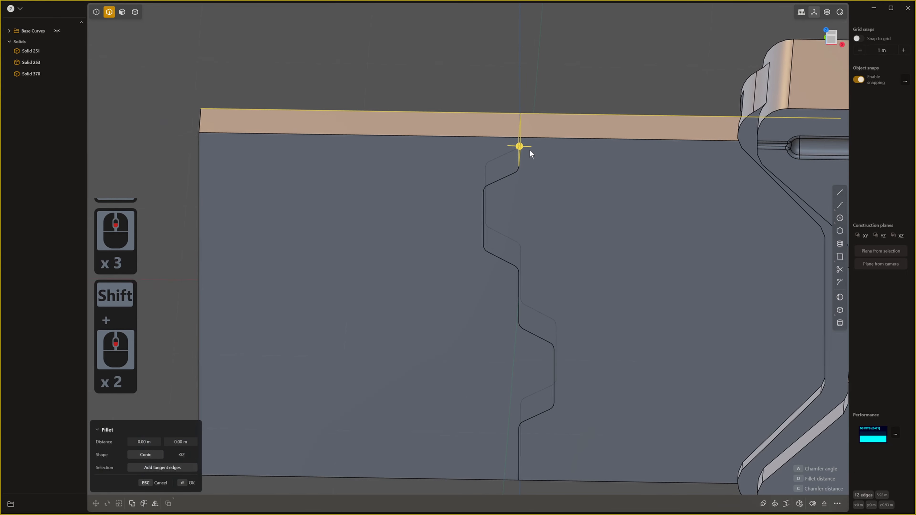
middle_click_drag(462, 453, 455, 330, "shift")
middle_click_drag(480, 432, 485, 394)
middle_click_drag(479, 477, 522, 318, "shift")
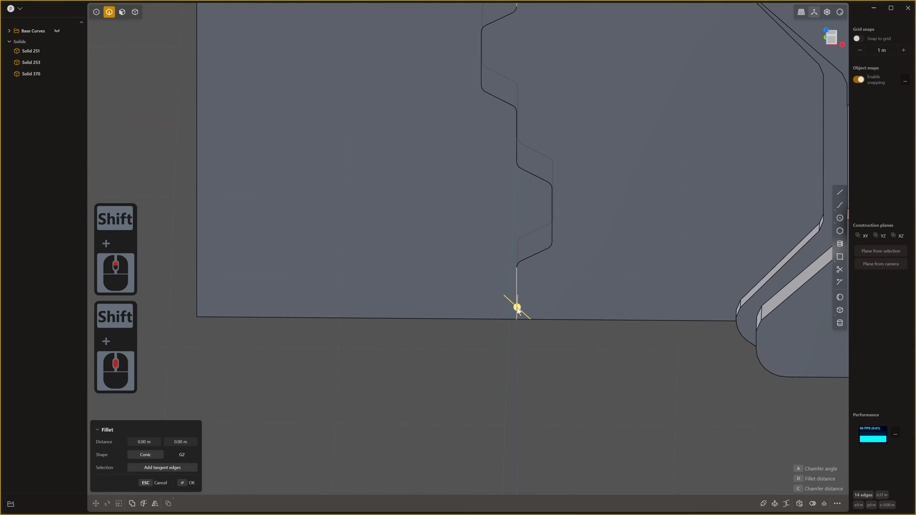
mouse_move(517, 309)
left_mouse_down()
mouse_move(522, 318)
mouse_move(507, 312)
left_mouse_up()
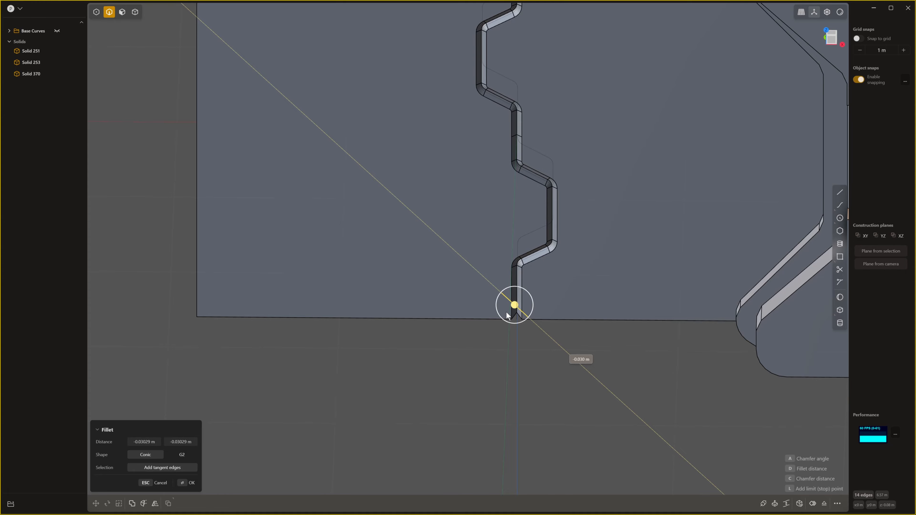
scroll(506, 312, "down", 6)
scroll(508, 310, "down", 1)
middle_click_drag(508, 311, 426, 351, "alt")
scroll(496, 307, "down", 1)
key("5")
scroll(489, 285, "down", 2)
scroll(488, 285, "down", 5, "shift")
key("alt+z")
key("alt+z")
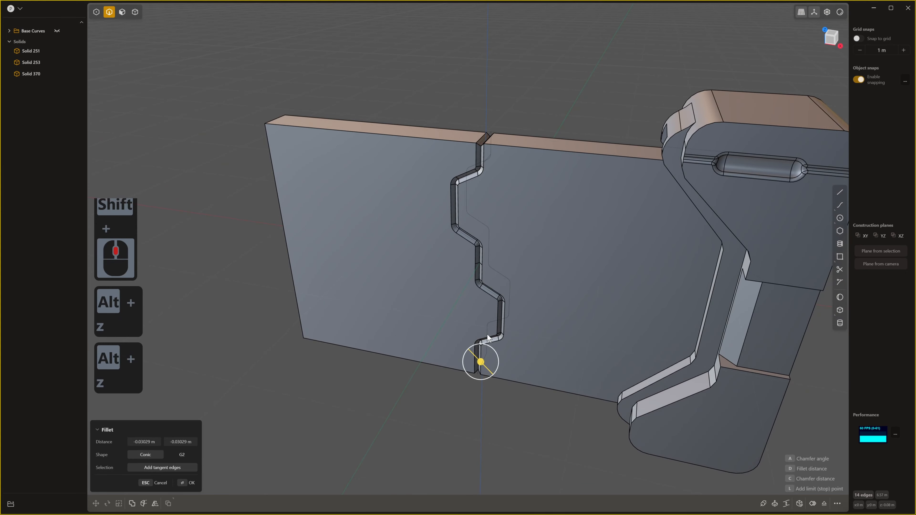
middle_click_drag(489, 338, 489, 373, "shift")
left_click(538, 125)
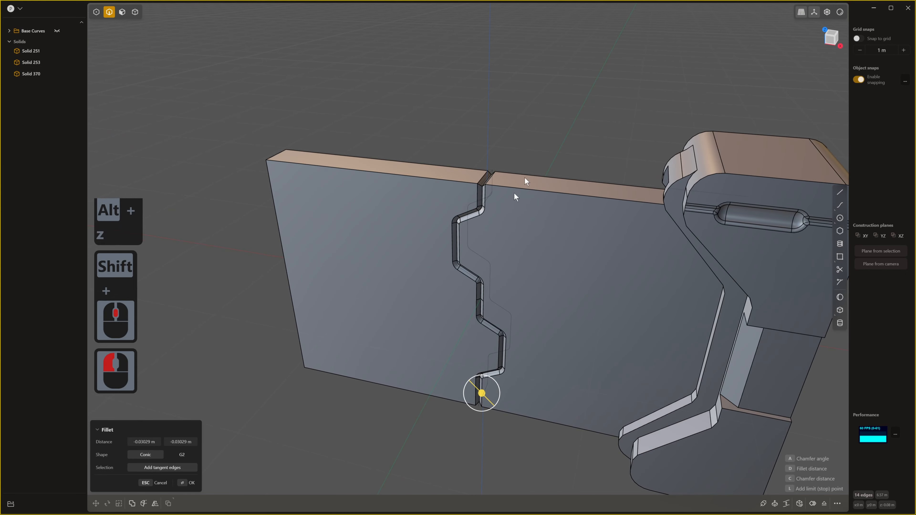
right_click(543, 142)
left_click(543, 142)
- Examine the chamfered split line and the bracket frame from angled and front views
middle_click_drag(543, 142, 580, 111)
scroll(558, 151, "down", 3)
middle_click_drag(558, 155, 569, 257, "shift")
scroll(570, 294, "up", 4)
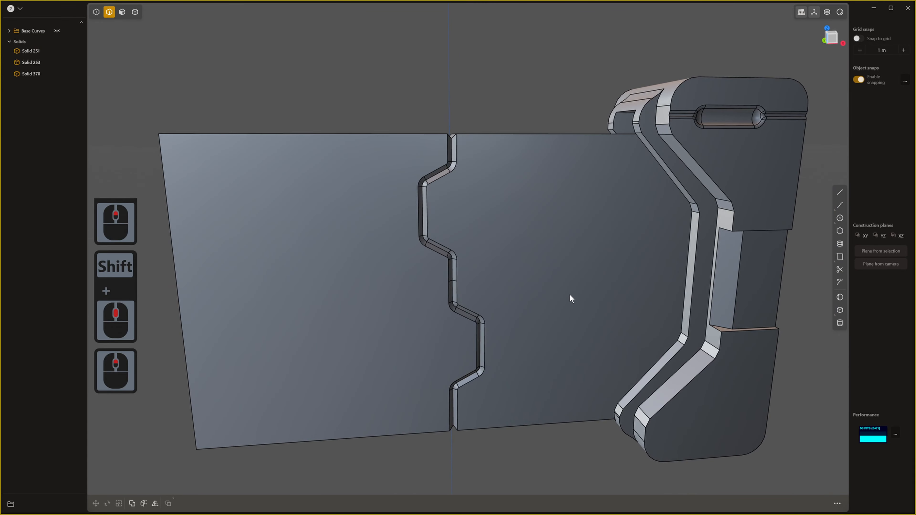
scroll(562, 298, "down", 4)
middle_click_drag(560, 297, 515, 360)
key("1")
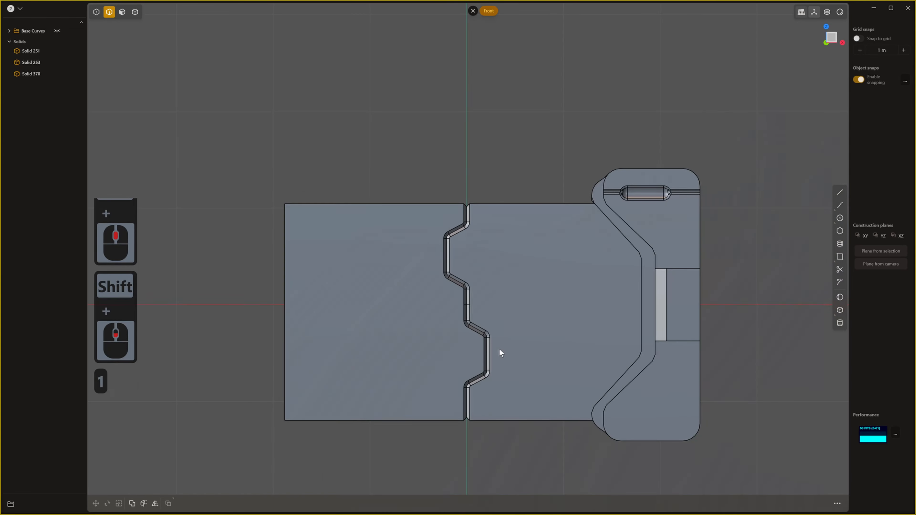
scroll(460, 266, "up", 6)
middle_click_drag(460, 266, 417, 344, "shift")
scroll(460, 301, "up", 2)
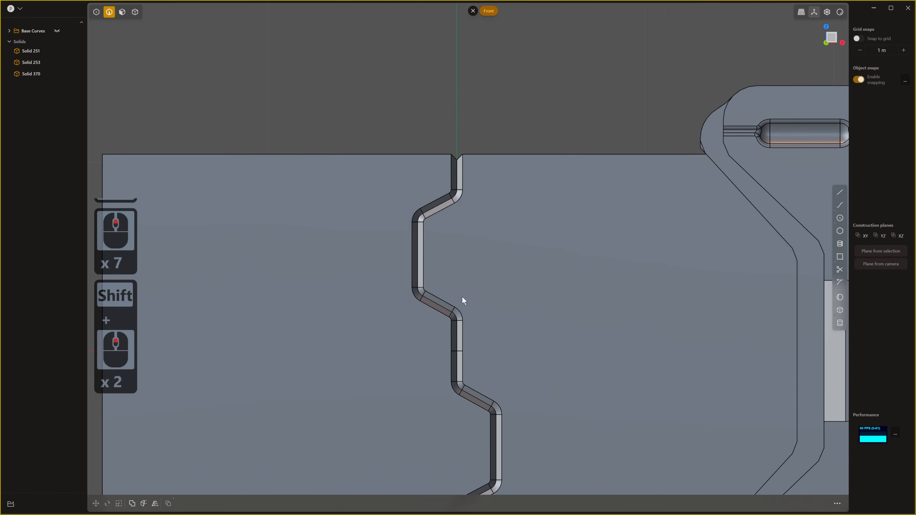
scroll(528, 287, "down", 2)
middle_click_drag(527, 286, 485, 321, "shift")
scroll(642, 406, "up", 1)
scroll(641, 402, "up", 2)
middle_click_drag(642, 402, 583, 351, "shift")
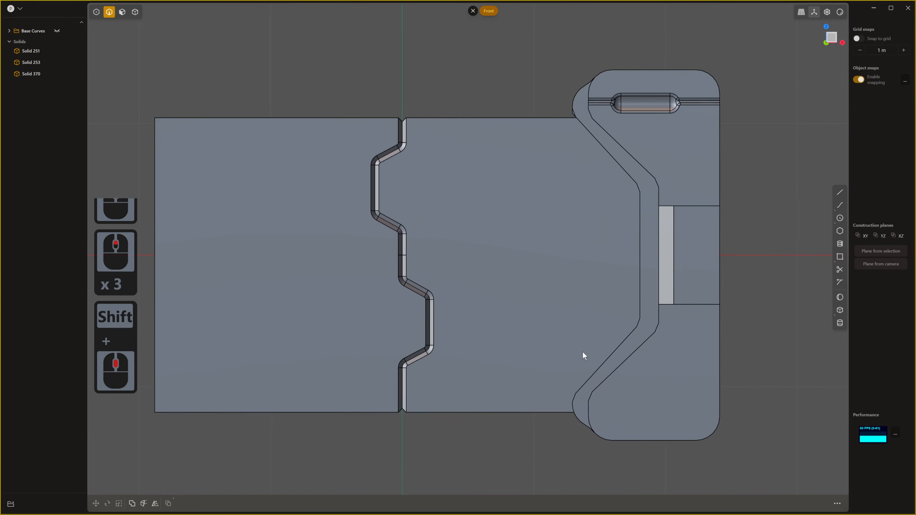
- Try to mirror the bracket frame solid vertically about the horizontal centre plane, and undo it
scroll(651, 313, "down", 1, "shift")
scroll(652, 314, "down", 4)
scroll(651, 313, "up", 1)
key("4")
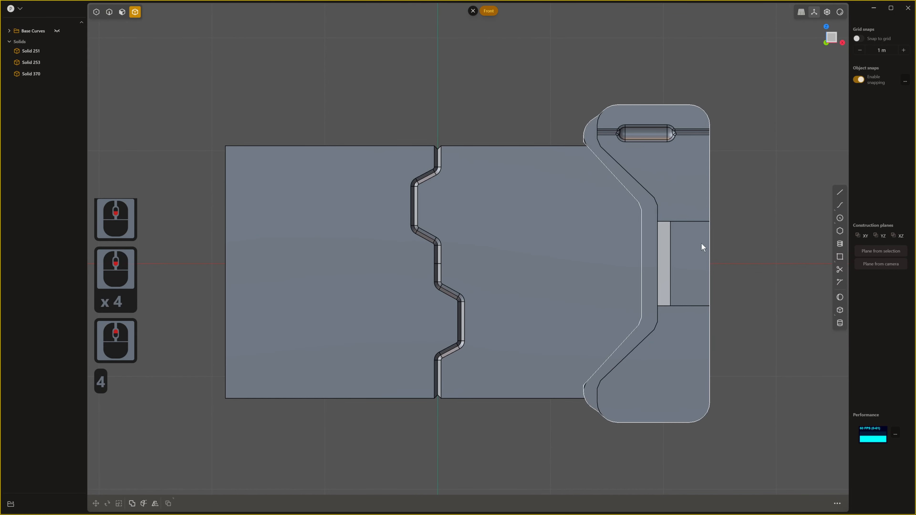
left_click(701, 244)
key("alt+x")
left_click(438, 246)
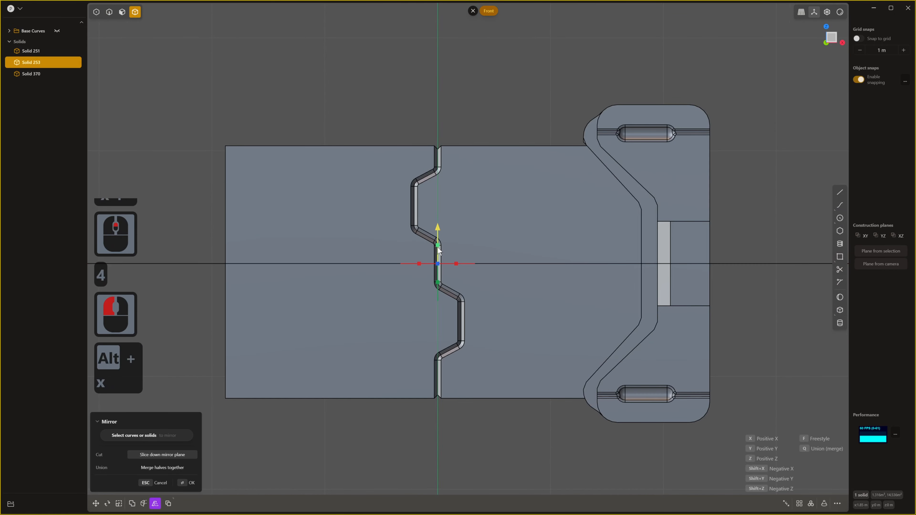
right_click(768, 266)
key("ctrl+z")
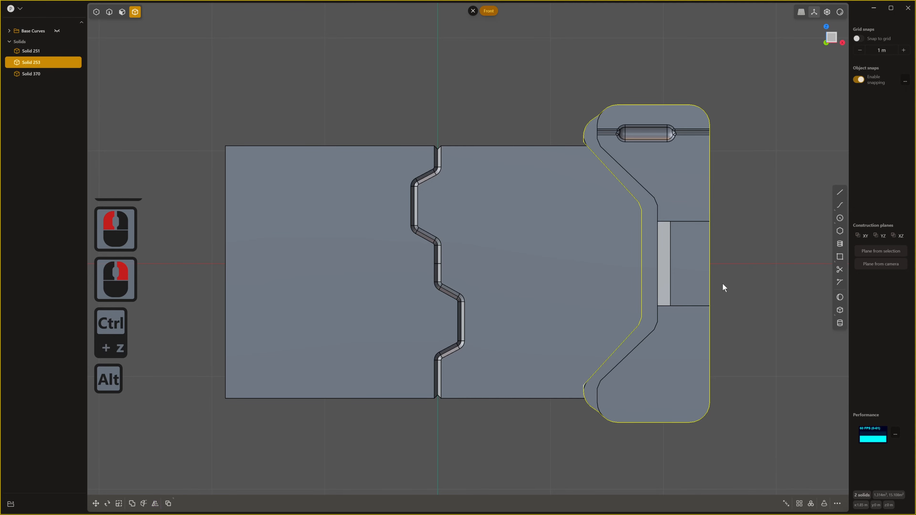
- Mirror the slotted end piece across the horizontal centre plane and merge the halves together
key("alt+x")
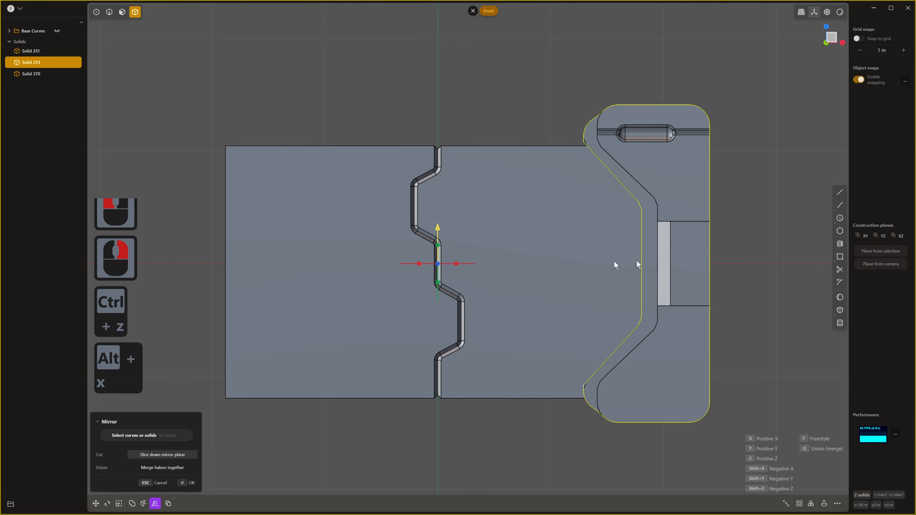
left_click(437, 246)
key("q")
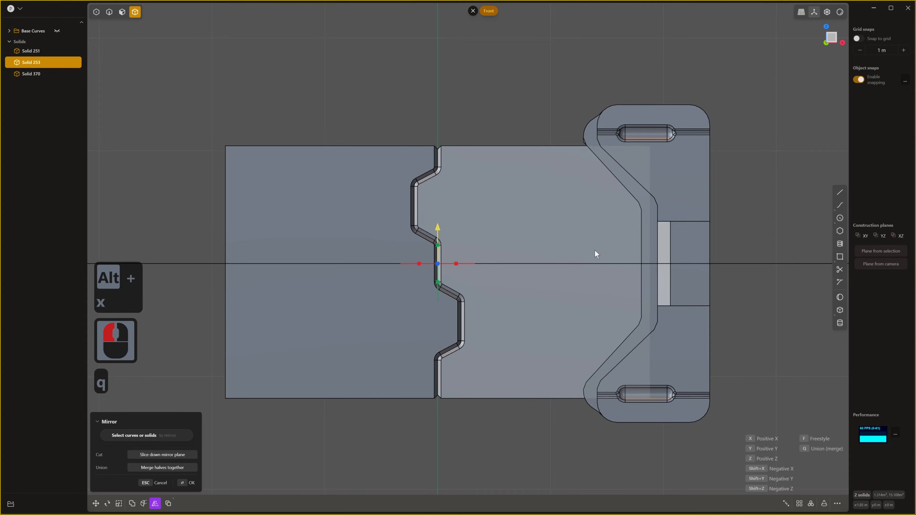
middle_click_drag(753, 152, 711, 202)
scroll(714, 179, "down", 17)
right_click(679, 182)
scroll(678, 181, "down", 4)
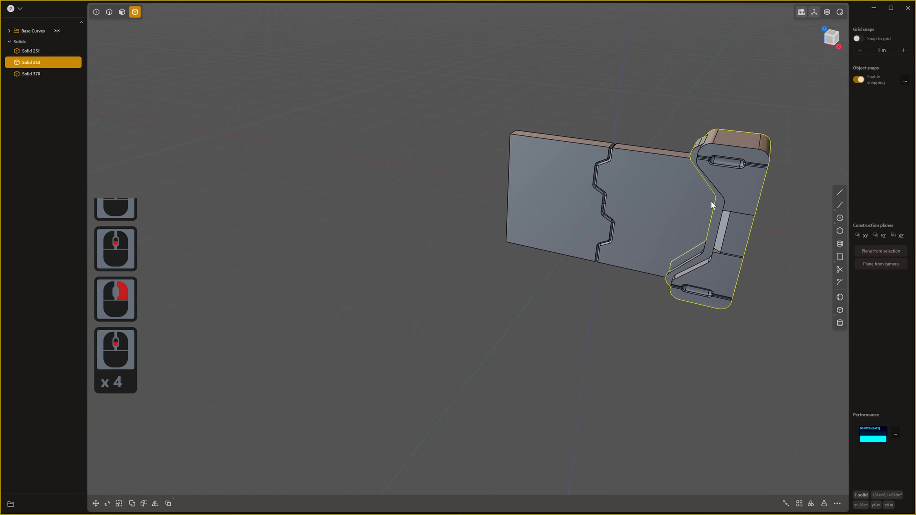
- Examine the mirrored slots and grooves on the end piece from several angles
left_click(669, 121)
scroll(644, 176, "up", 2)
middle_click_drag(669, 121, 634, 276)
scroll(643, 176, "up", 6)
scroll(643, 176, "up", 2, "shift")
scroll(693, 251, "up", 9)
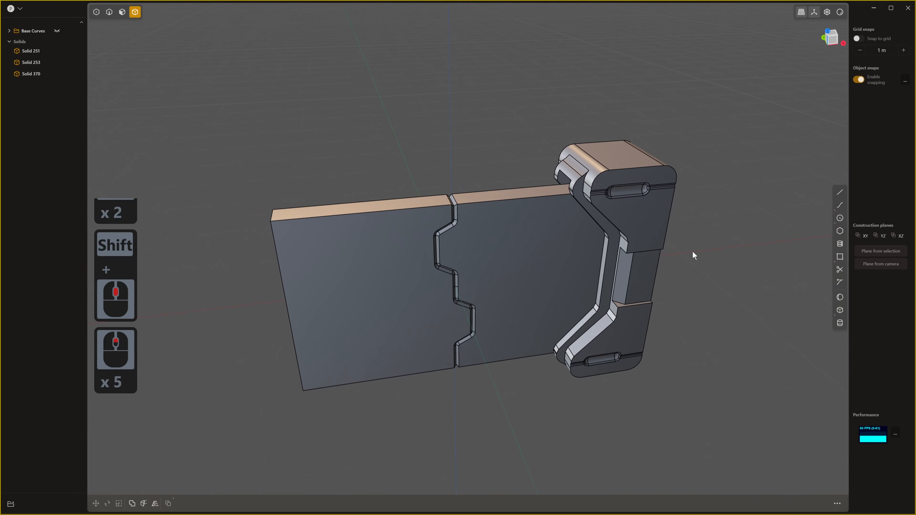
scroll(693, 251, "up", 1, "shift")
middle_click_drag(693, 251, 642, 340, "shift")
middle_click_drag(659, 267, 634, 250)
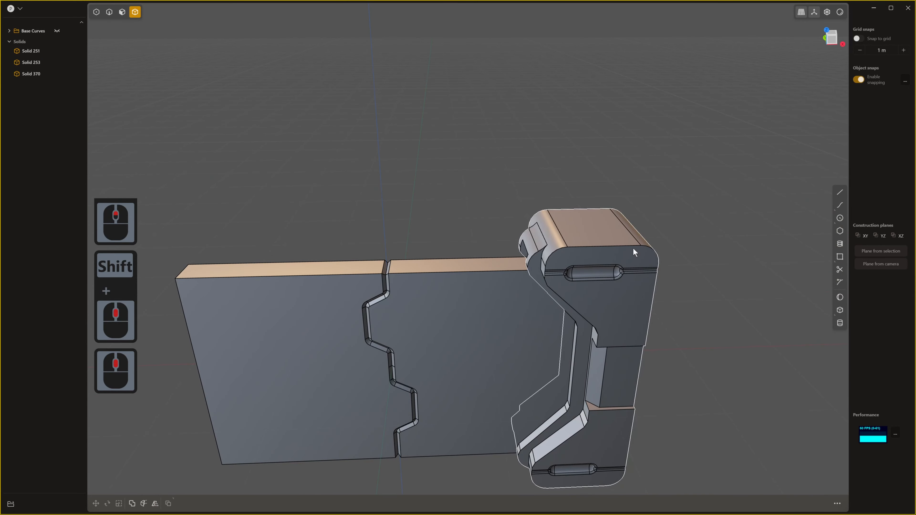
- Try to bevel the upper front edge of the end piece with the Fillet tool
left_click(621, 249)
key("2")
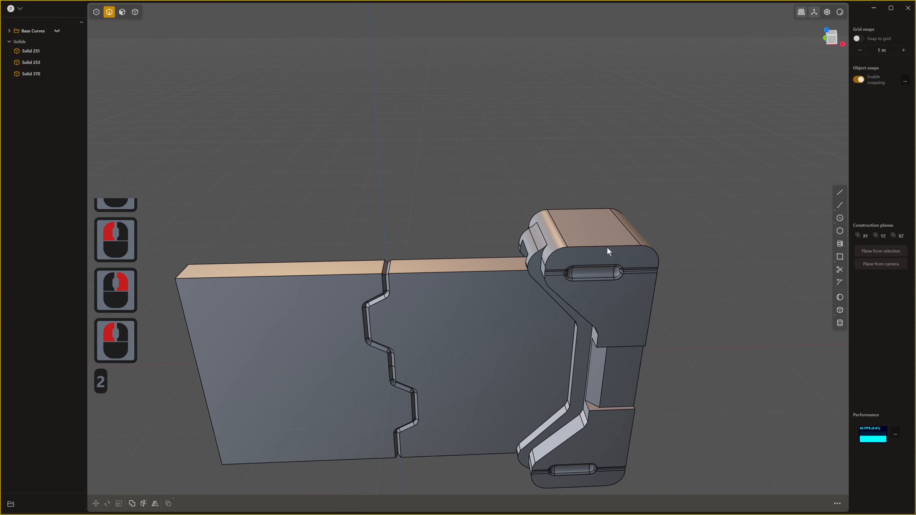
left_click(607, 248)
left_click_drag(607, 248, 607, 250)
key("ctrl+z")
key("ctrl+z")
key("ctrl+z")
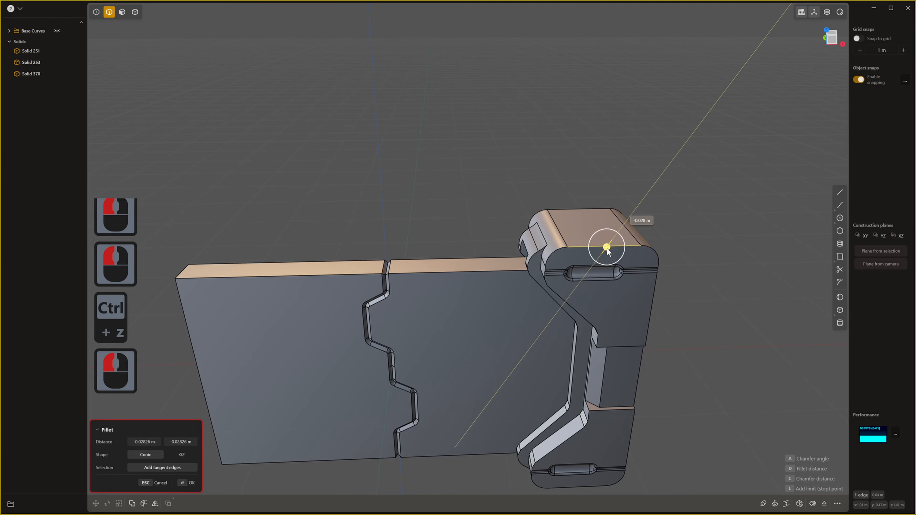
middle_click_drag(607, 252, 570, 289)
key("ctrl+z")
- Fillet the two short corner edges where the end piece's upper block meets the side notch
scroll(686, 337, "up", 3)
middle_click_drag(686, 337, 573, 365)
scroll(572, 360, "up", 3)
scroll(573, 364, "up", 1, "shift")
key("2")
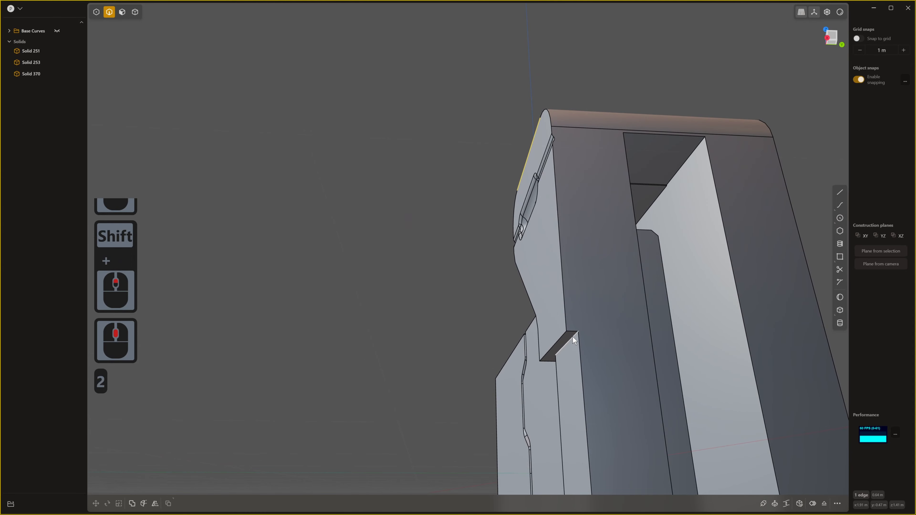
right_click(573, 333)
left_click(573, 331)
middle_click_drag(572, 331, 626, 405)
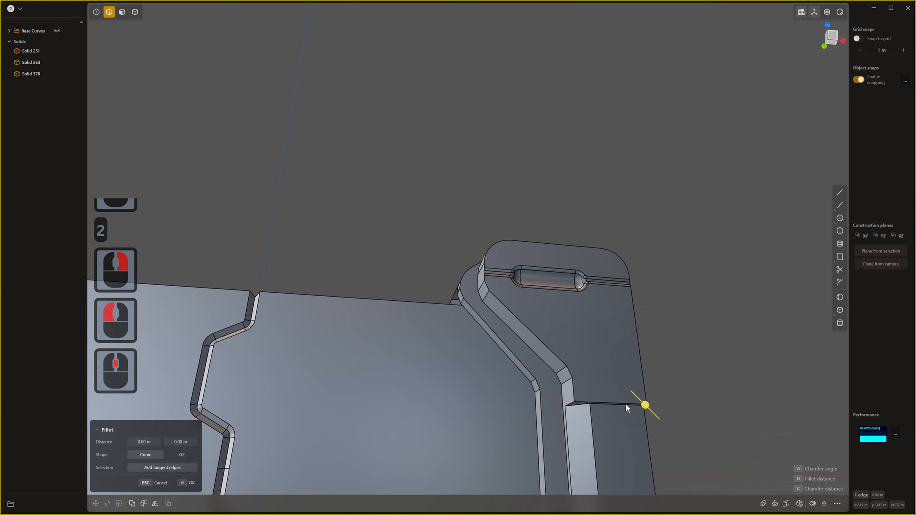
left_click(570, 404, "shift")
left_click_drag(573, 403, 563, 398)
right_click(547, 341)
- Try to fillet the long diagonal front edge of the end piece's upper block
left_click(546, 341)
key("b")
left_click_drag(544, 343, 544, 348)
key("ctrl+z")
- Fillet the two edges at the bend between the upper block's diagonal side and the notch by about 0.027 m
scroll(562, 369, "up", 4)
right_click(570, 377)
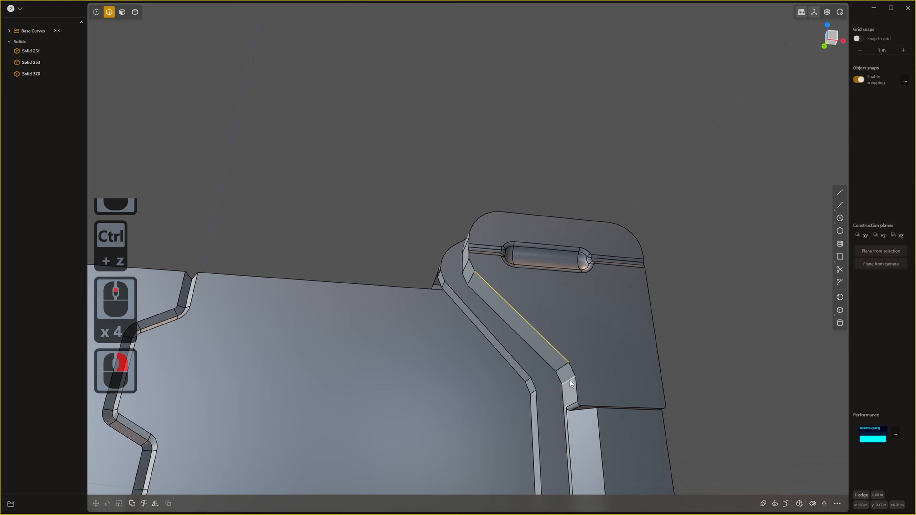
left_click(570, 380)
left_click_drag(570, 379, 569, 383)
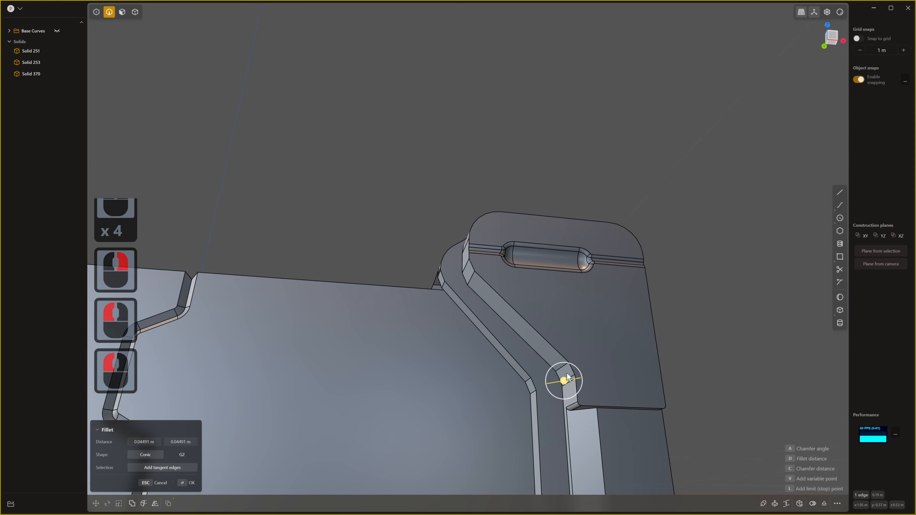
key("ctrl+z")
left_click(565, 374, "shift")
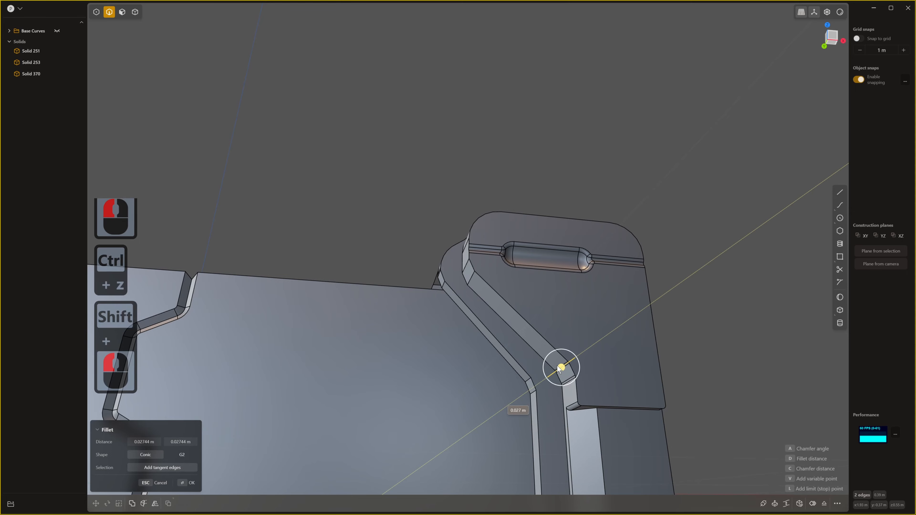
left_click_drag(552, 364, 552, 363)
right_click(505, 299)
- Apply a narrow fillet along the upper block's front outline, covering its curved corners, diagonal, notch edge and outer side
middle_click_drag(505, 299, 450, 279)
left_click(456, 176, "shift")
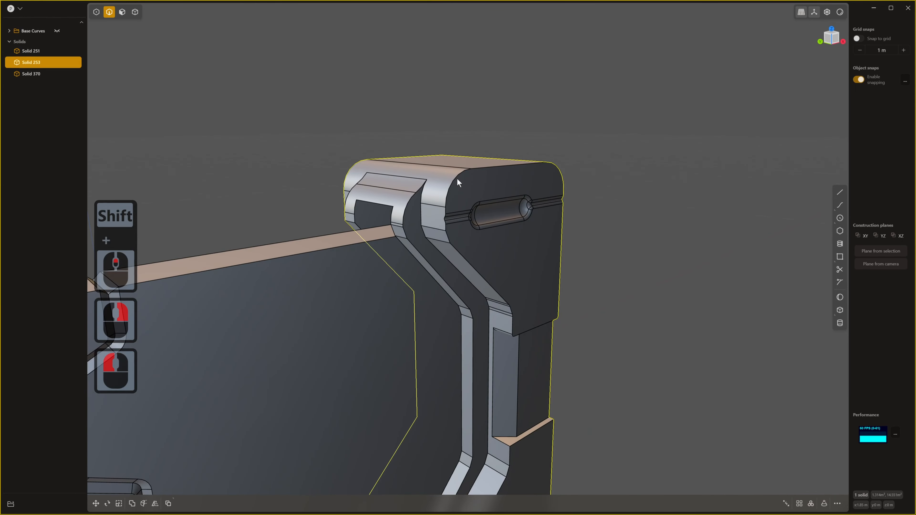
left_click(473, 266, "shift")
mouse_move(577, 326)
middle_mouse_down()
mouse_move(581, 359)
mouse_move(576, 310)
mouse_move(589, 319)
middle_mouse_up()
scroll(585, 361, "up", 2)
scroll(570, 356, "down", 2)
left_click(568, 355, "shift")
left_click(593, 313, "shift")
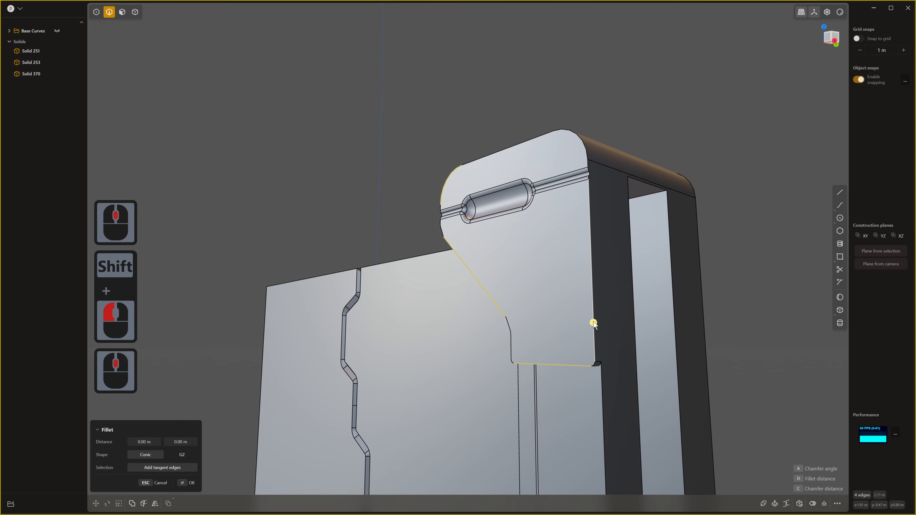
left_click_drag(593, 321, 589, 322)
scroll(597, 323, "up", 6)
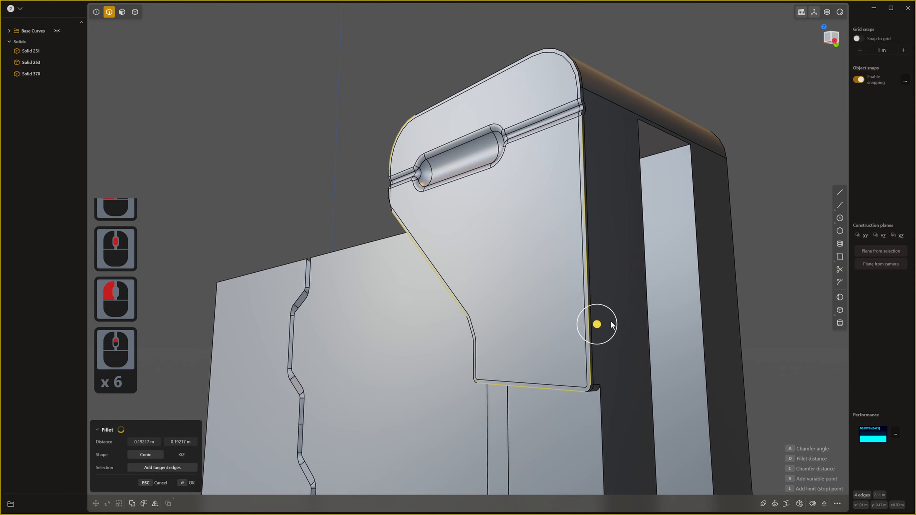
key("ctrl+z")
scroll(588, 339, "up", 4)
left_click(587, 337, "shift")
left_click_drag(589, 338, 588, 336)
key("ctrl+z")
left_click(588, 339, "shift")
scroll(589, 336, "down", 12)
middle_click_drag(589, 337, 539, 267)
scroll(689, 335, "down", 4)
scroll(667, 325, "down", 4, "shift")
scroll(665, 302, "up", 1)
right_click(666, 302)
- Mirror the end piece's filleted upper half downward across the horizontal centre plane, with the halves merged
scroll(564, 303, "down", 3)
scroll(557, 289, "down", 2, "shift")
scroll(567, 389, "up", 4)
scroll(567, 389, "up", 3)
middle_click_drag(567, 388, 573, 368)
scroll(585, 373, "up", 3)
scroll(584, 372, "down", 6)
key("alt+x")
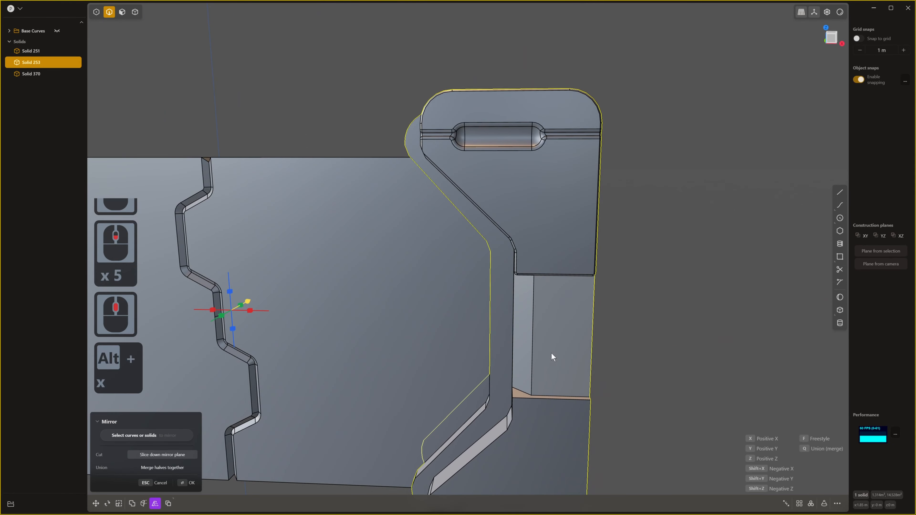
left_click(226, 291)
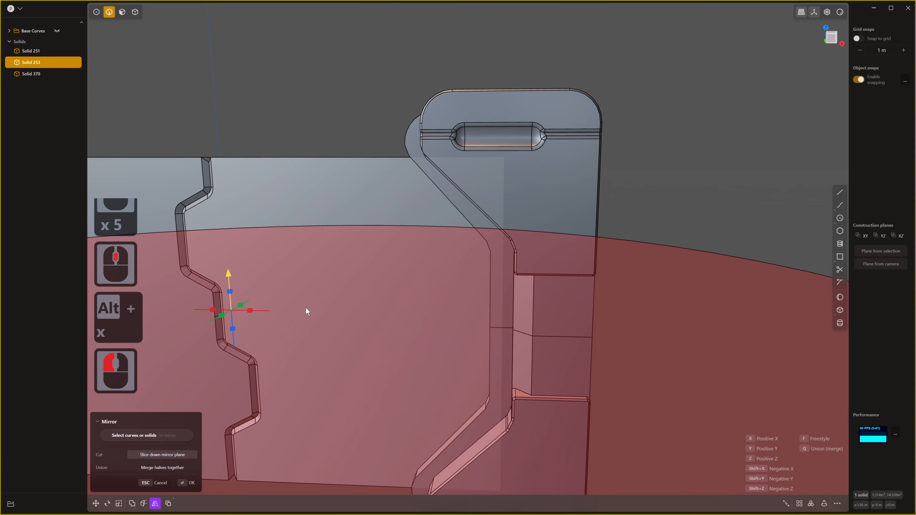
key("q")
right_click(729, 177)
- Mirror the finished end piece to the opposite end of the door panels as a separate solid
scroll(729, 177, "down", 8)
middle_click_drag(684, 256, 635, 275, "shift")
middle_click_drag(613, 289, 566, 426)
scroll(606, 375, "up", 6)
key("alt+x")
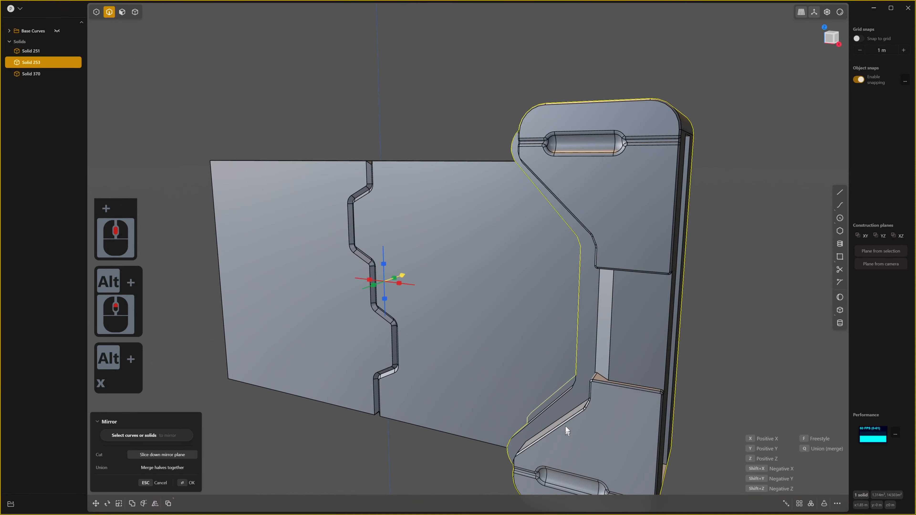
middle_click_drag(398, 286, 569, 305)
scroll(569, 302, "down", 1)
right_click(772, 182)
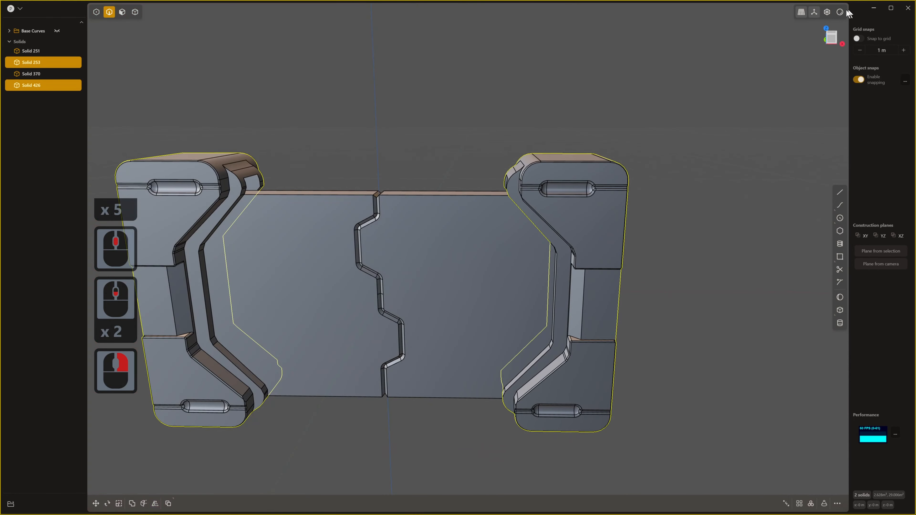
- Preview the model with alternative viewport shading styles from several angles, then restore the original shading
left_click(840, 12)
scroll(675, 219, "down", 2)
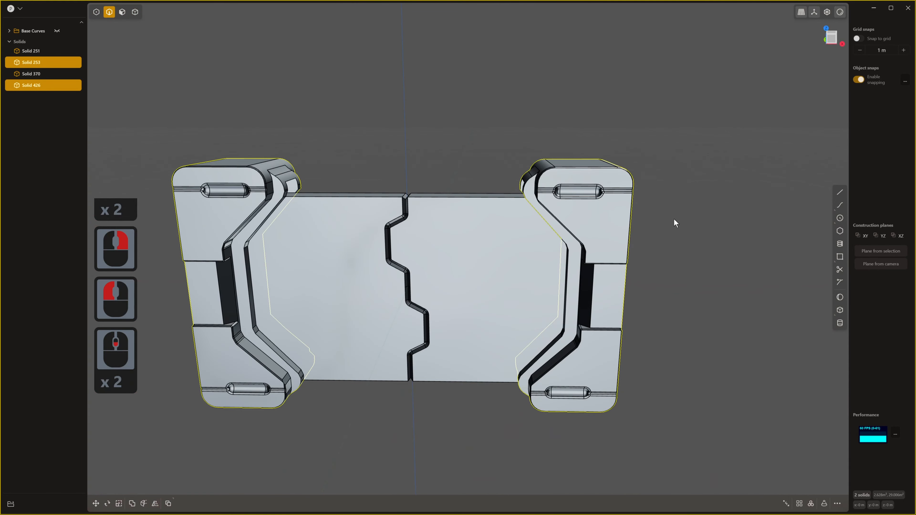
right_click(837, 17)
left_click(838, 69)
middle_click_drag(675, 212, 662, 199)
scroll(664, 211, "up", 5)
middle_click_drag(669, 252, 658, 290, "shift")
middle_click_drag(657, 290, 710, 294)
scroll(620, 345, "up", 1)
middle_click_drag(673, 335, 615, 294, "shift")
scroll(761, 284, "down", 2)
scroll(697, 304, "up", 4)
scroll(615, 294, "down", 3)
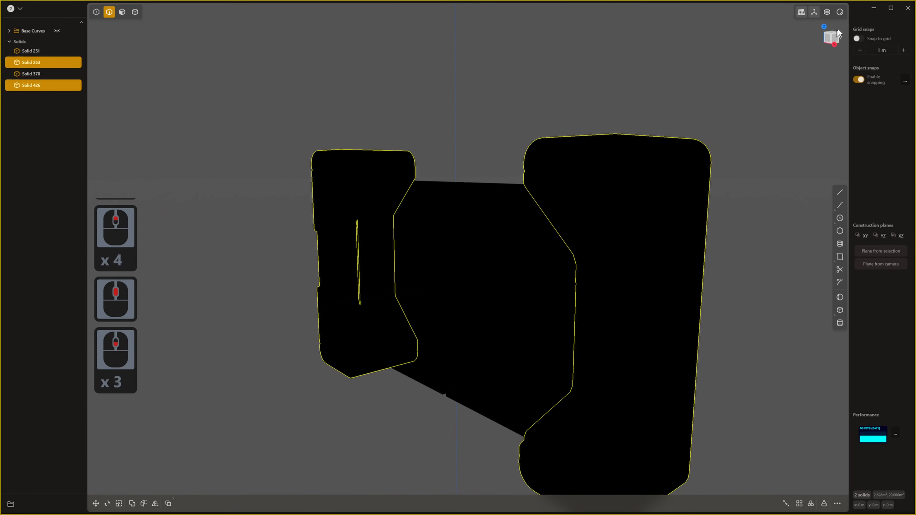
right_click(840, 12)
left_click(801, 47)
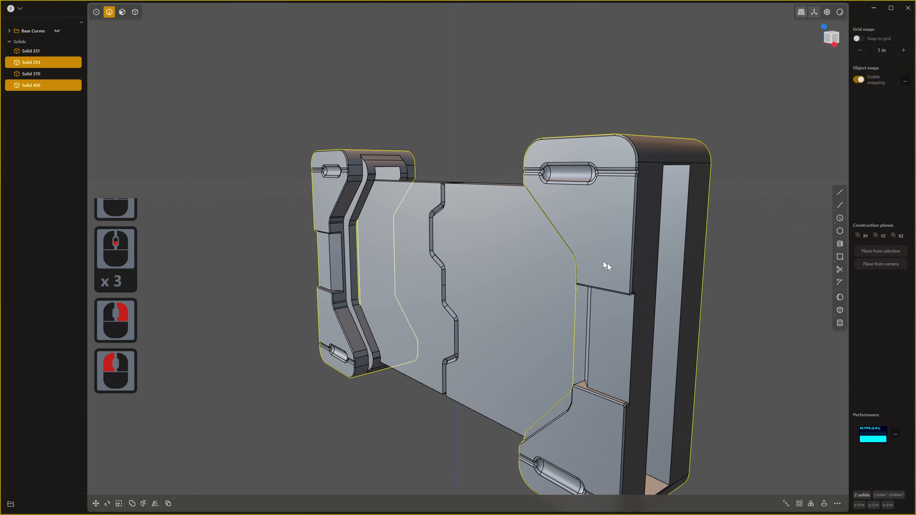
- Deselect the solids and show the whole door assembly in the Front view
middle_click_drag(604, 264, 721, 106)
left_click(687, 235)
middle_click_drag(686, 236, 628, 264)
scroll(627, 257, "down", 5)
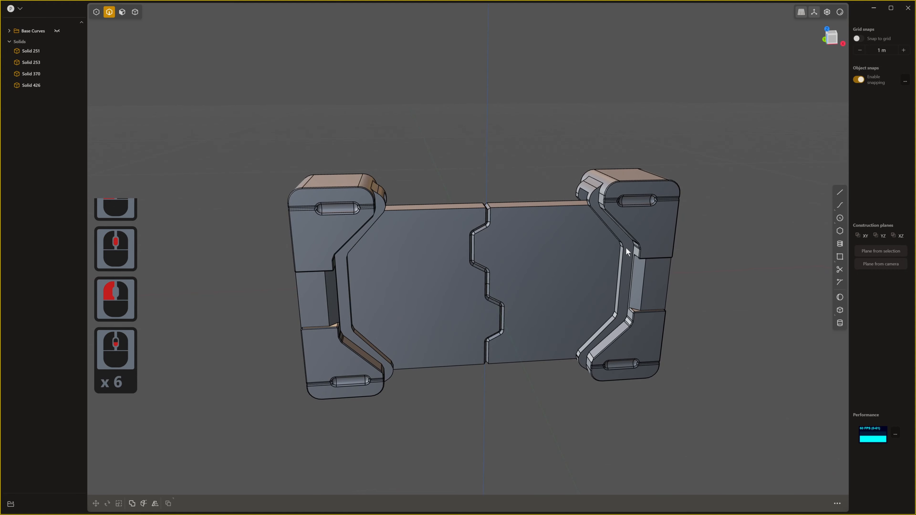
key("1")
scroll(610, 195, "up", 6)
scroll(600, 202, "up", 2, "shift")
middle_click_drag(487, 308, 536, 241, "shift")
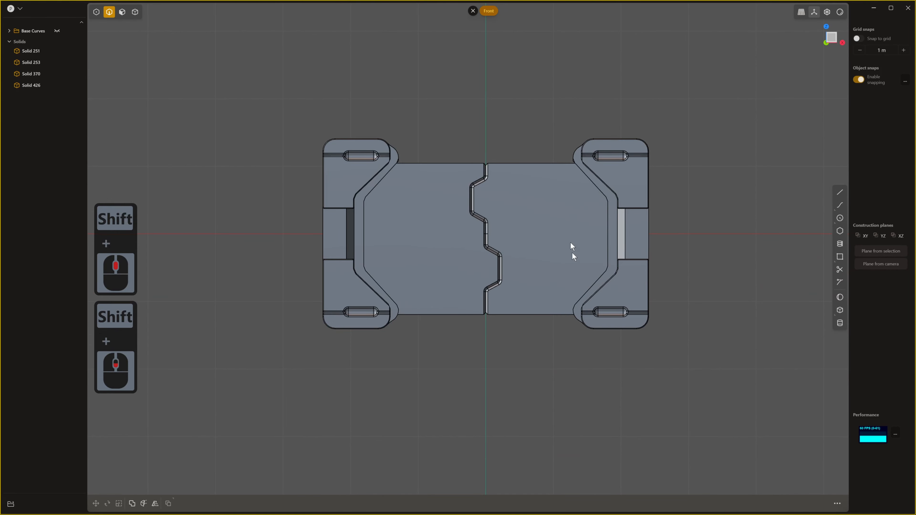
scroll(574, 253, "up", 9)
scroll(599, 270, "up", 3, "shift")
middle_click_drag(609, 252, 721, 320, "shift")
scroll(613, 238, "down", 5)
scroll(614, 241, "up", 4)
scroll(613, 243, "up", 8)
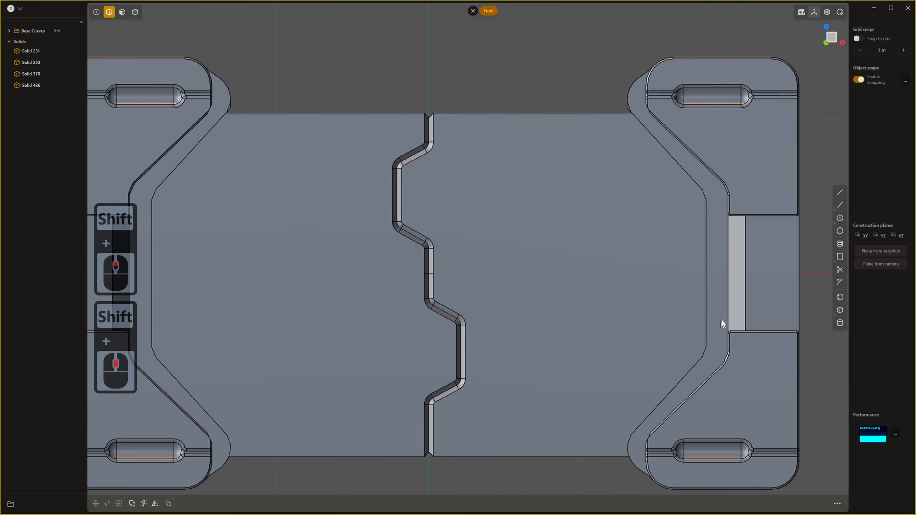
left_click(844, 264)
scroll(477, 288, "down", 2)
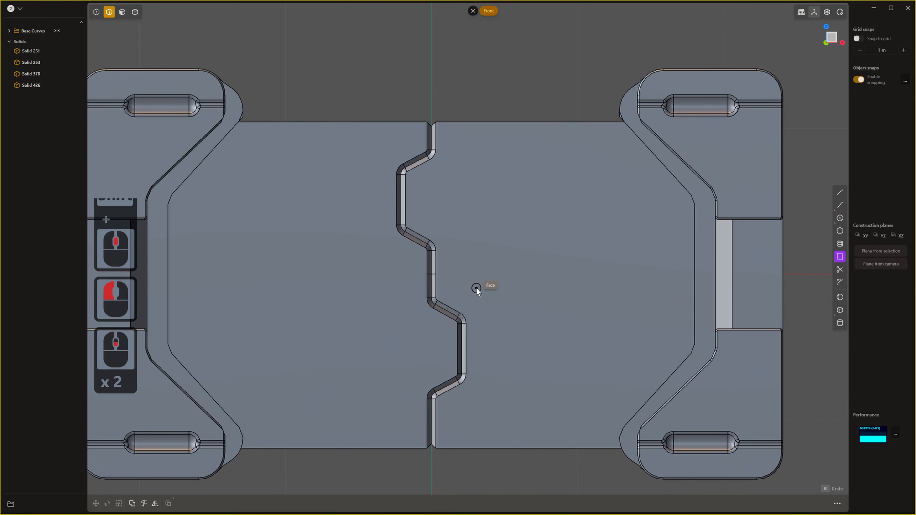
scroll(477, 288, "down", 3)
middle_click_drag(477, 288, 523, 326, "shift")
middle_click(522, 326, "shift")
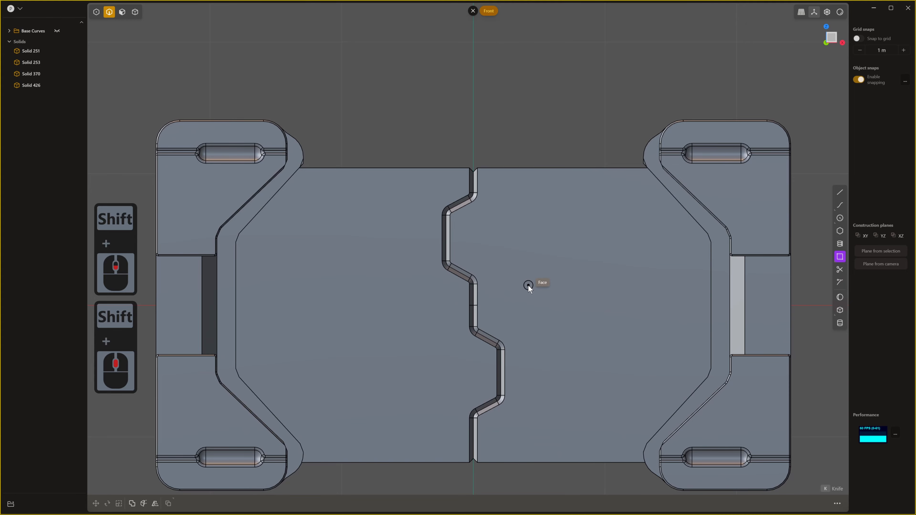
key("Escape")
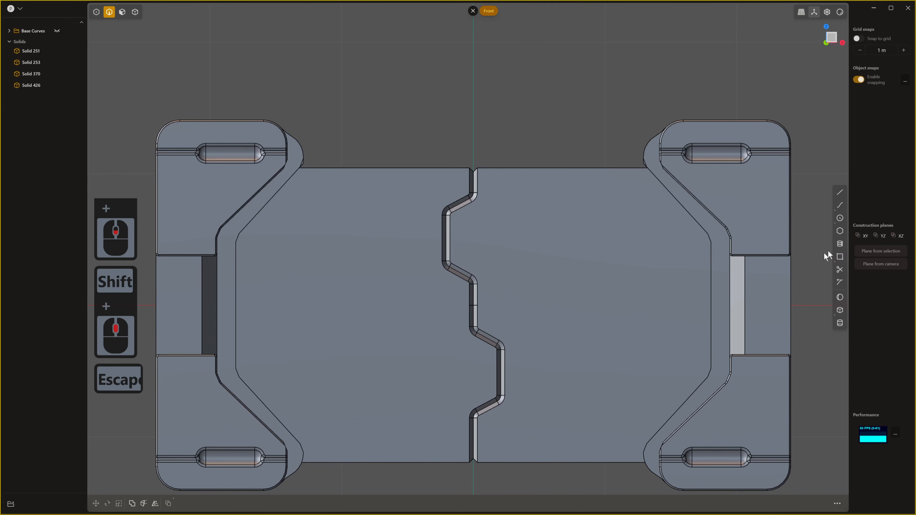
- Draw a rectangle about 0.41 m wide and 0.32 m long beside the seam's upper recess on the right door panel
left_click(840, 256)
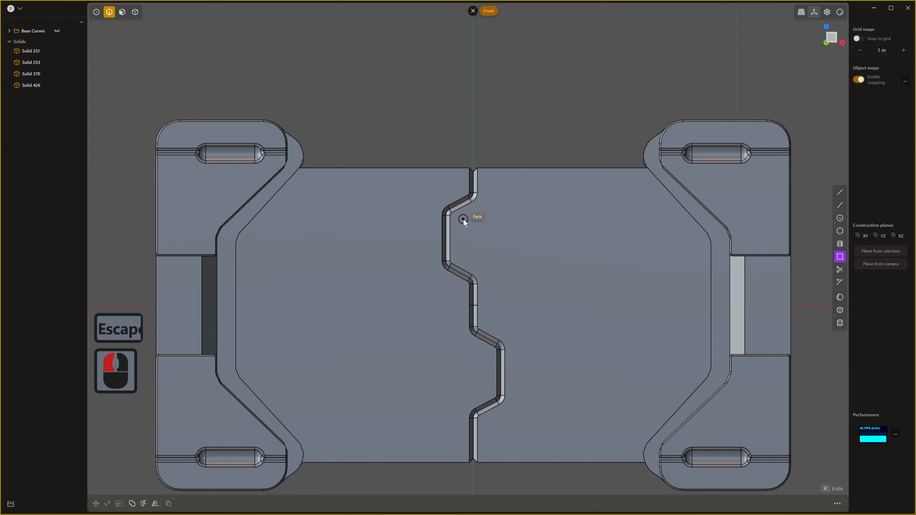
left_click(517, 260)
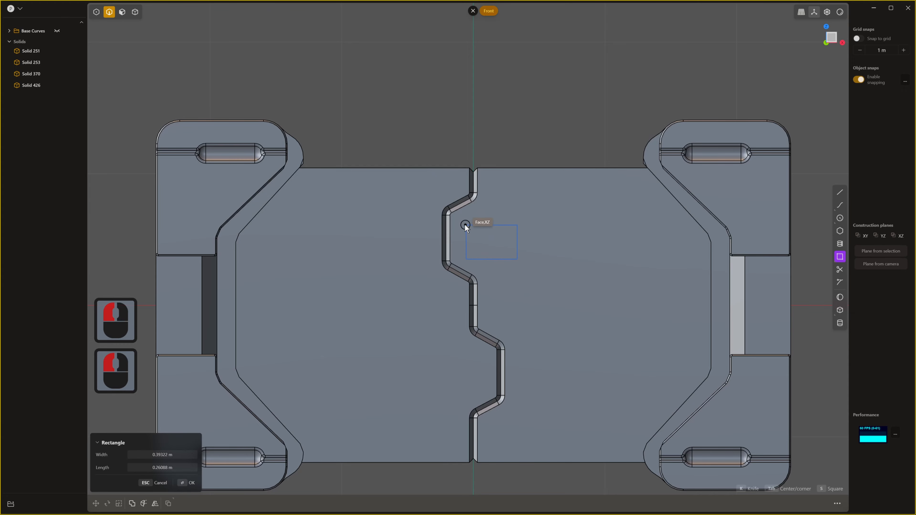
left_click(463, 217)
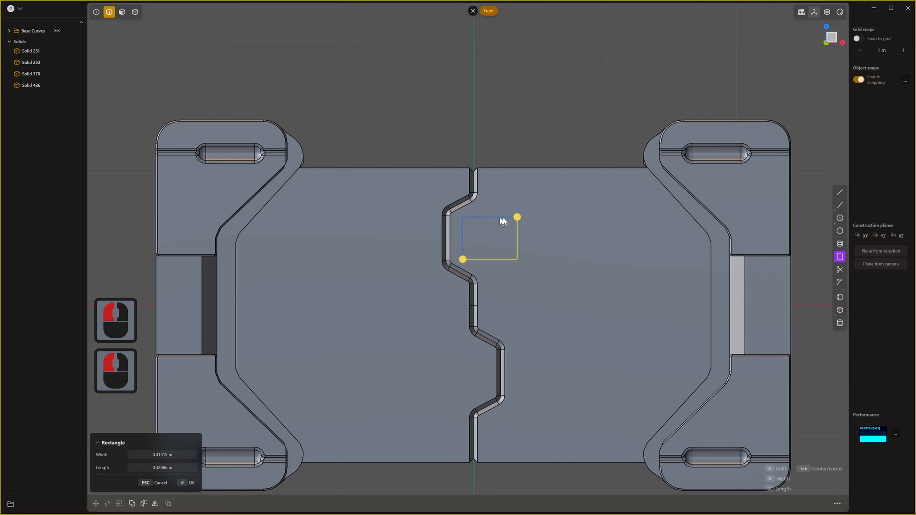
- Narrow the rectangle by moving its two right corner points toward the left side
key("1")
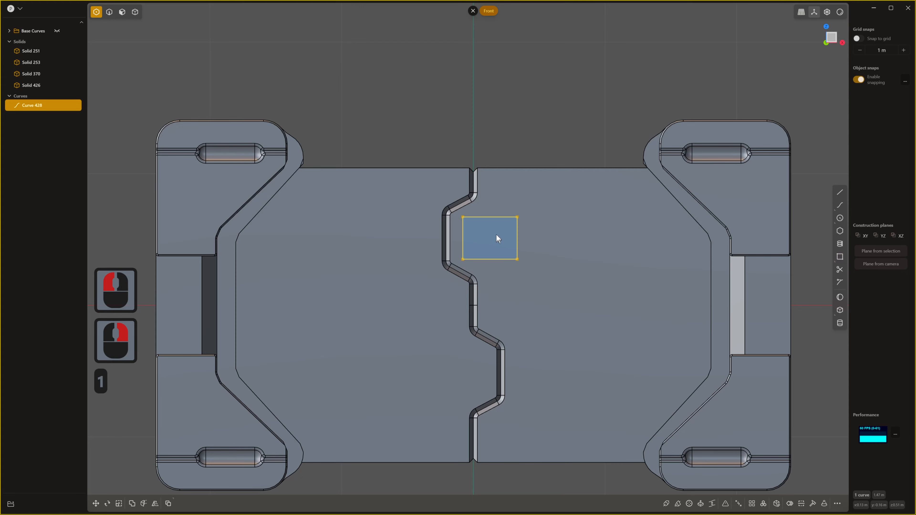
left_click_drag(502, 207, 540, 268)
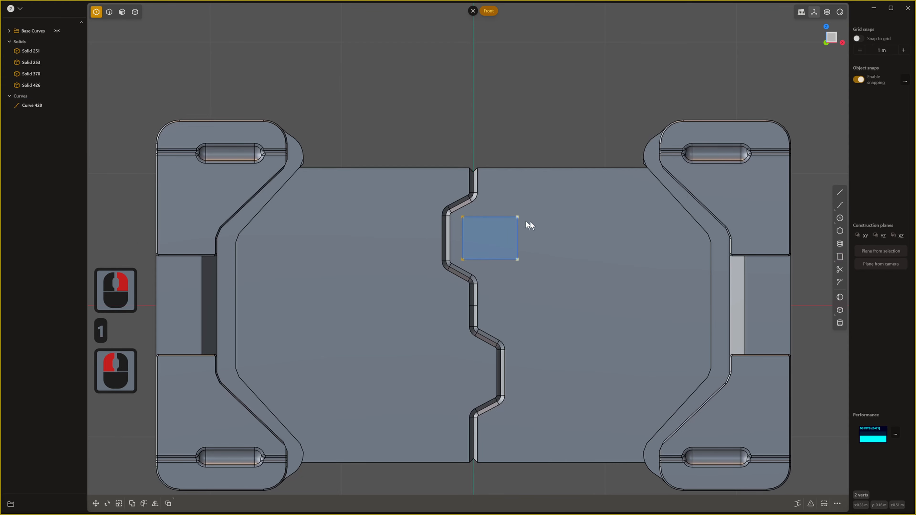
key("g")
left_click_drag(526, 237, 518, 237)
right_click(516, 236)
- Scale the rectangle's two left corner points vertically by about 1.2 to form a trapezoid
left_click_drag(463, 214, 474, 263)
key("s")
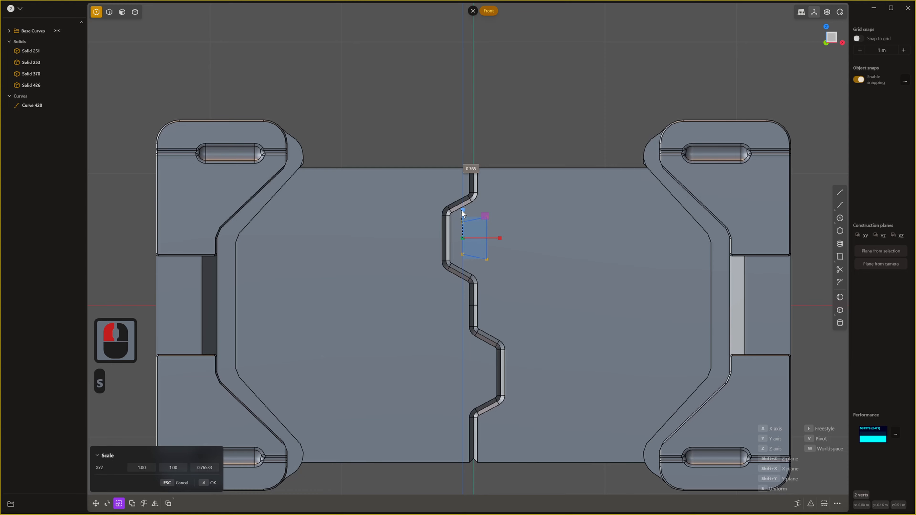
left_click_drag(462, 210, 509, 245)
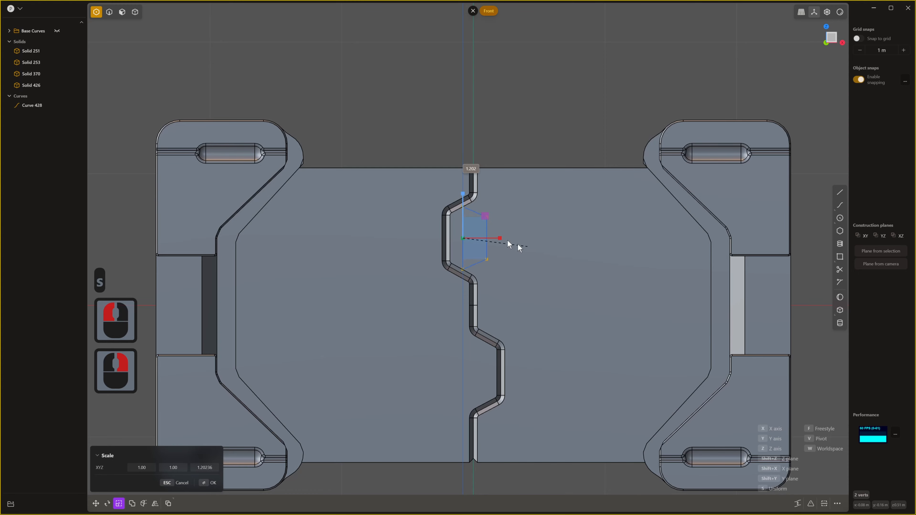
- Extrude the trapezoid beside the seam about 0.113 m forward from the door face as a separate solid
left_click(498, 227)
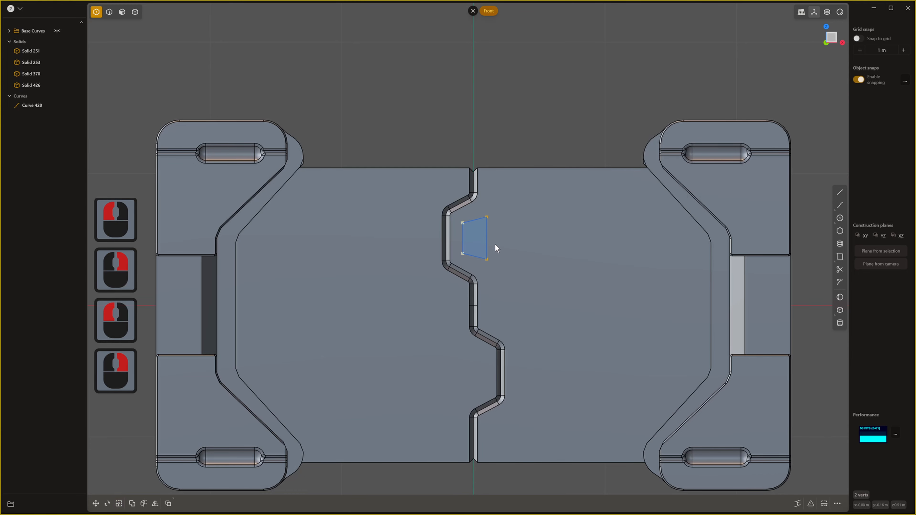
key("3")
left_click(484, 240)
middle_click_drag(484, 241, 475, 242)
scroll(475, 241, "down", 1)
key("e")
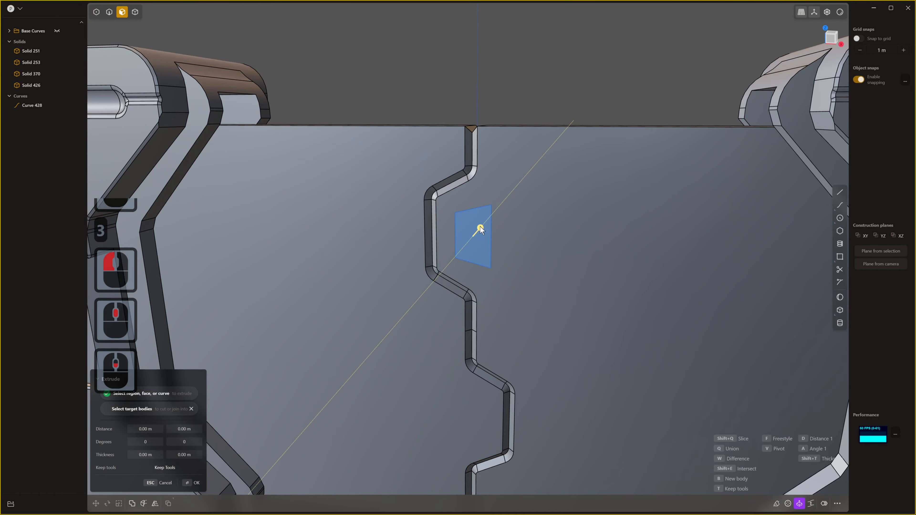
mouse_move(480, 228)
left_mouse_down()
mouse_move(489, 224)
mouse_move(483, 236)
left_mouse_up()
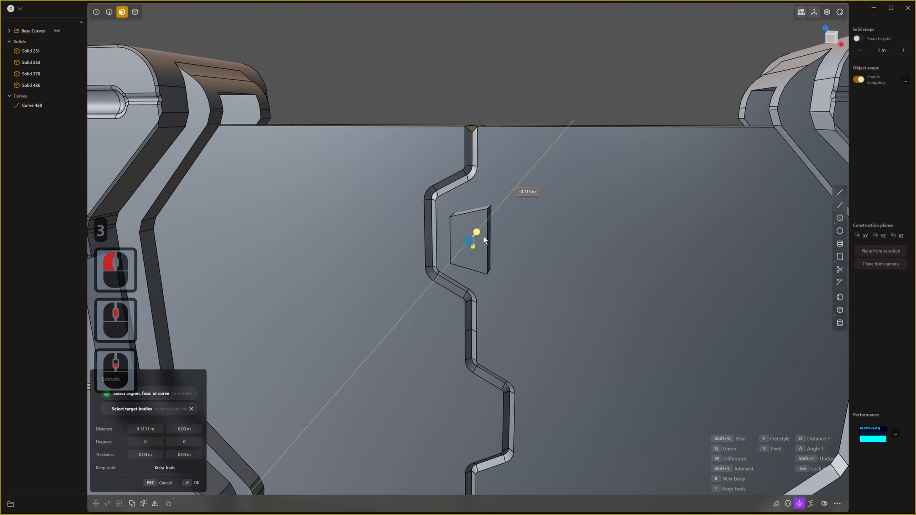
right_click(507, 230)
- Mirror the trapezoidal block vertically about the door's centre to create a matching block beside the lower seam recess
scroll(496, 248, "down", 1)
middle_click_drag(496, 248, 501, 242)
key("alt+x")
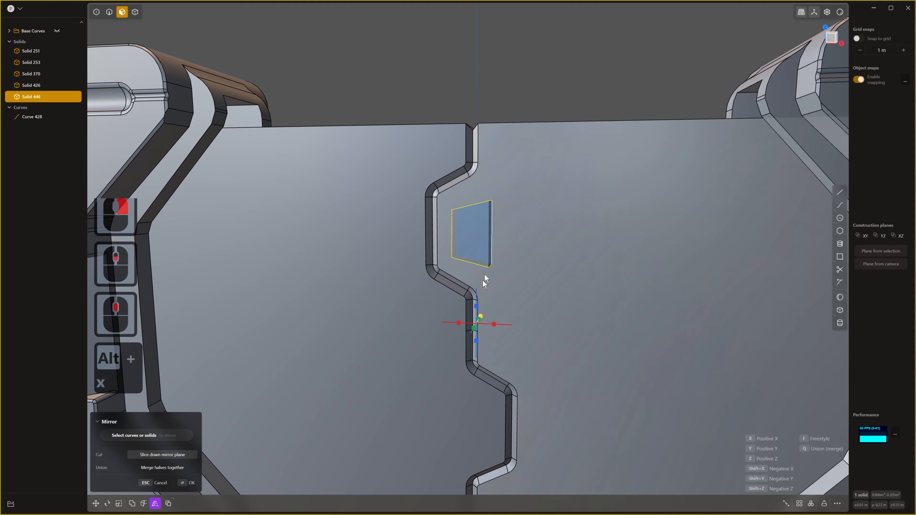
left_click(479, 306)
scroll(497, 303, "down", 1)
middle_click_drag(499, 302, 506, 283)
scroll(520, 202, "down", 1)
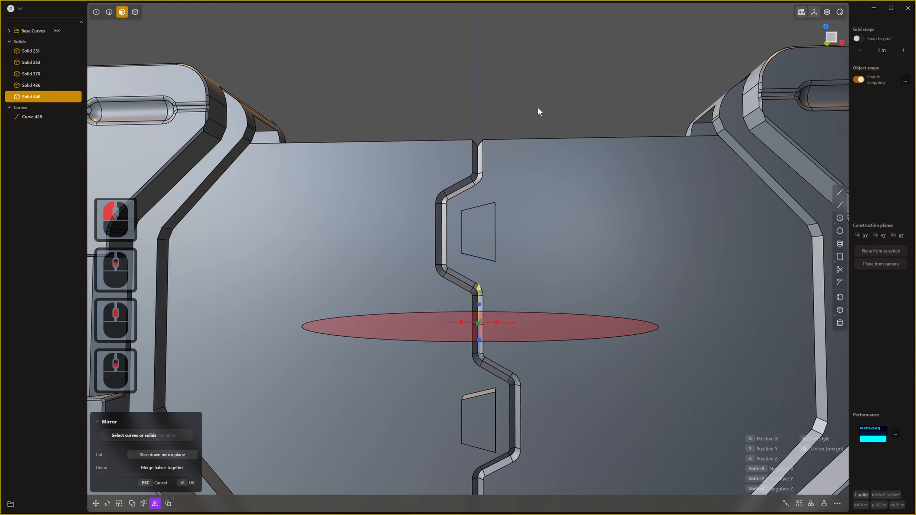
right_click(538, 109)
- Move both trapezoidal blocks about 0.037 m along the Y axis, deeper into the door panels
middle_click_drag(537, 131, 488, 245)
scroll(497, 234, "down", 1)
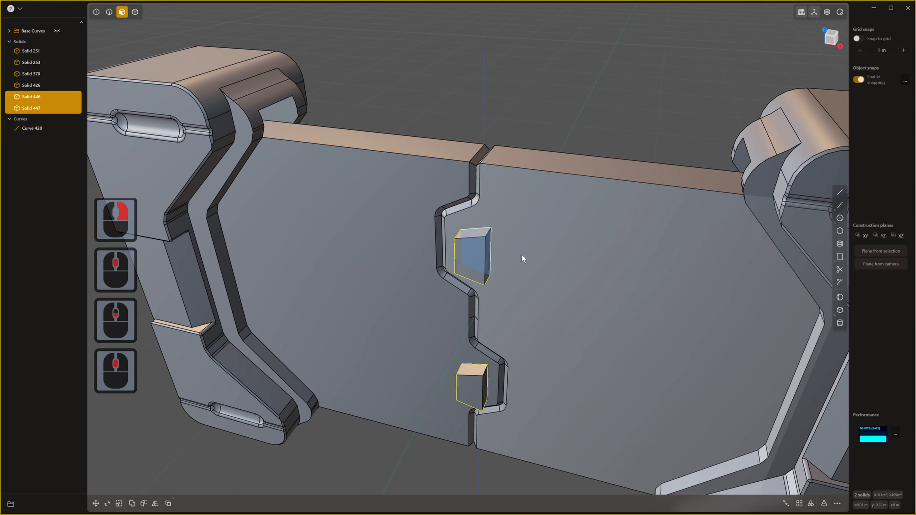
key("4")
left_click(533, 239)
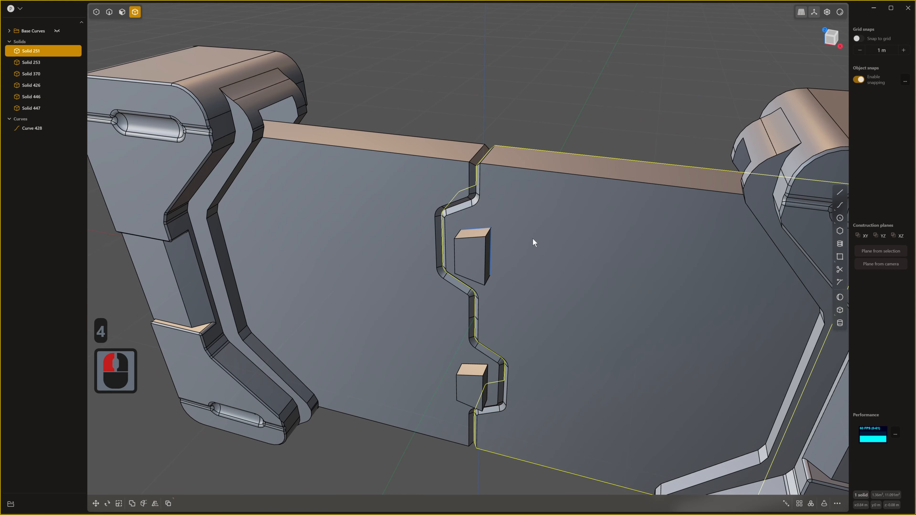
left_click(477, 257)
left_click(467, 379, "shift")
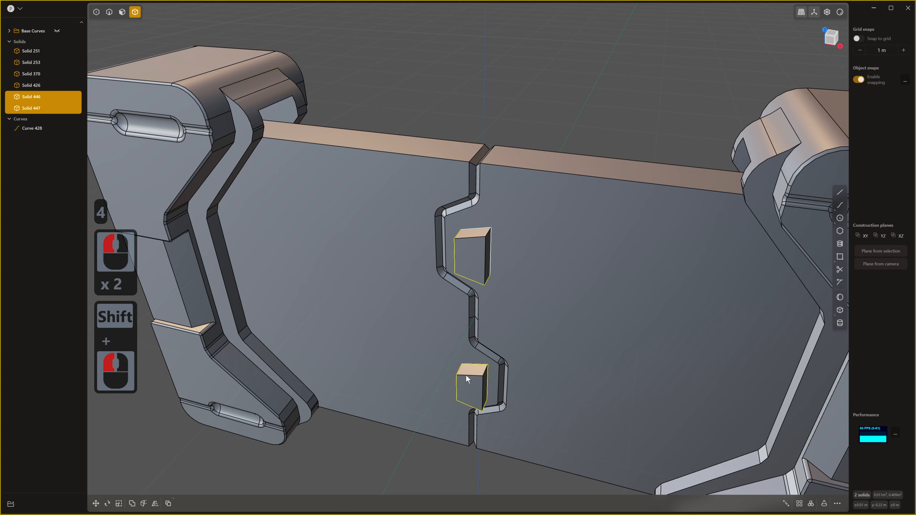
key("g")
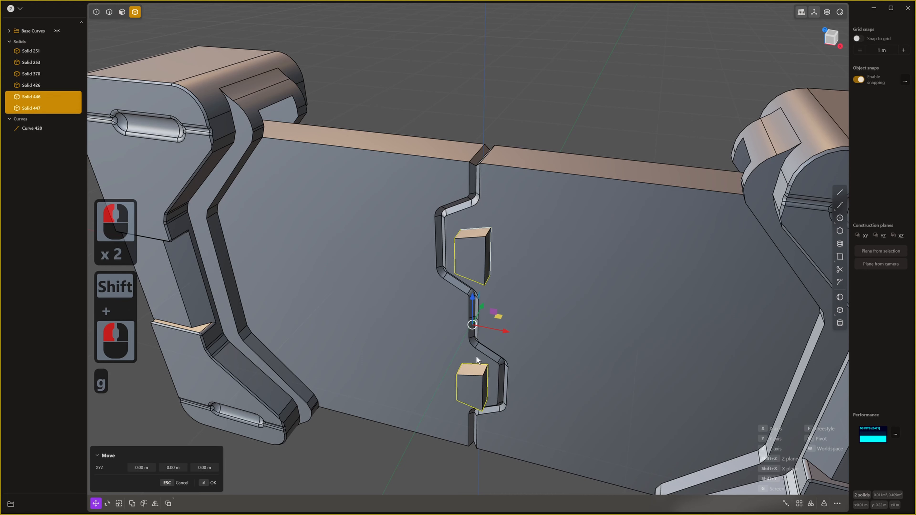
left_click(486, 306)
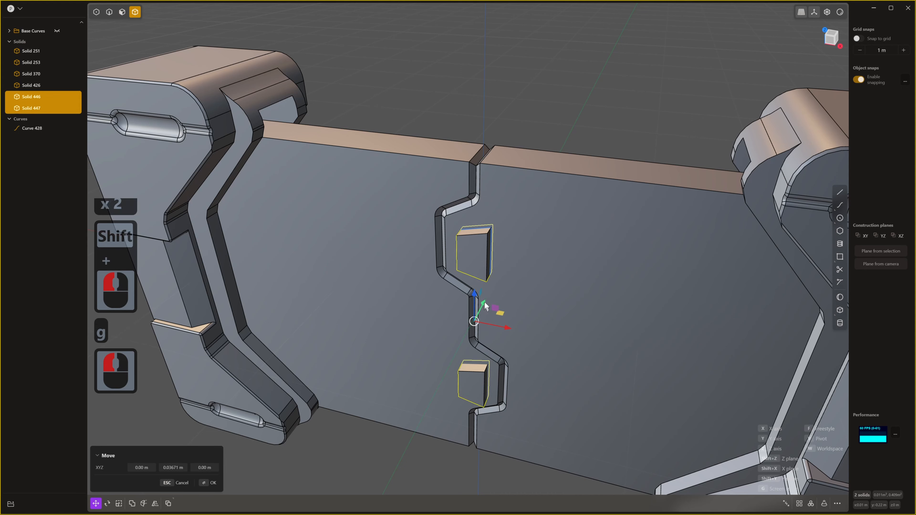
right_click(530, 276)
- Cut the upper trapezoidal block out of the right door panel with a Boolean difference
left_click(531, 256)
key("q")
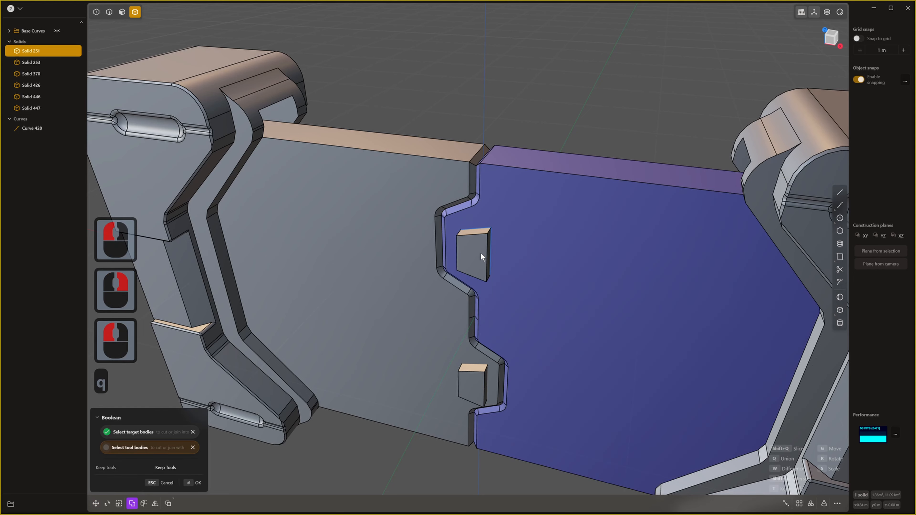
left_click(481, 255)
right_click(577, 339)
- Cut the lower trapezoidal block out of the left door panel with a Boolean difference
middle_click_drag(522, 384, 517, 368)
scroll(505, 364, "down", 1)
left_click(401, 335)
key("q")
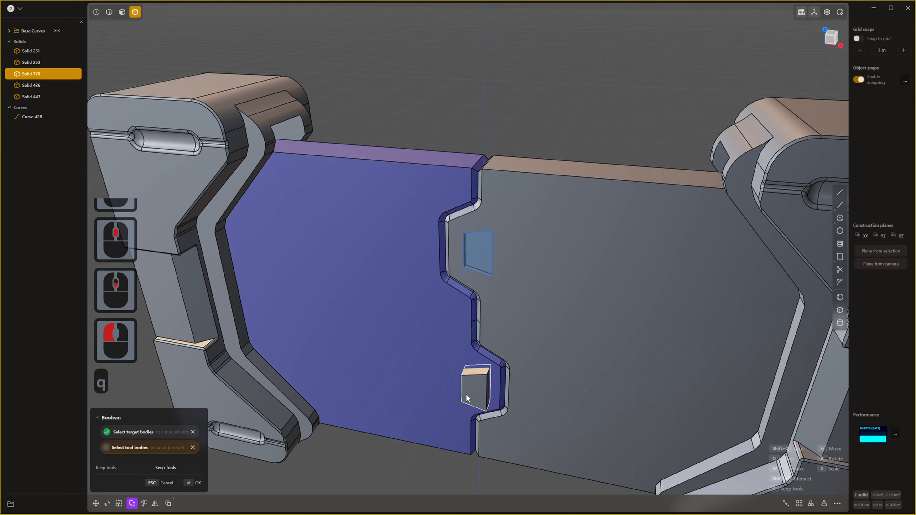
left_click(474, 385)
right_click(518, 362)
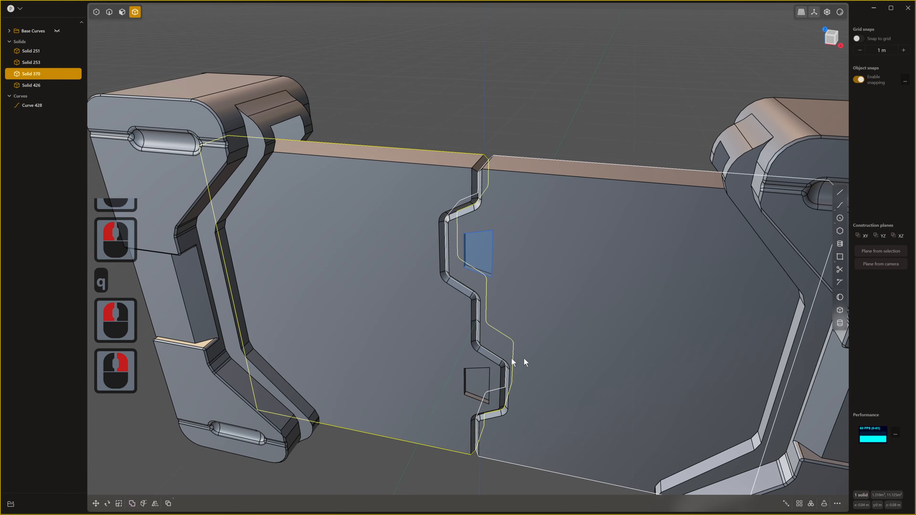
- Delete the leftover trapezoid sketch curve in front of the upper recess
left_click(38, 106)
key("x")
middle_click_drag(523, 231, 541, 215)
scroll(512, 290, "up", 11)
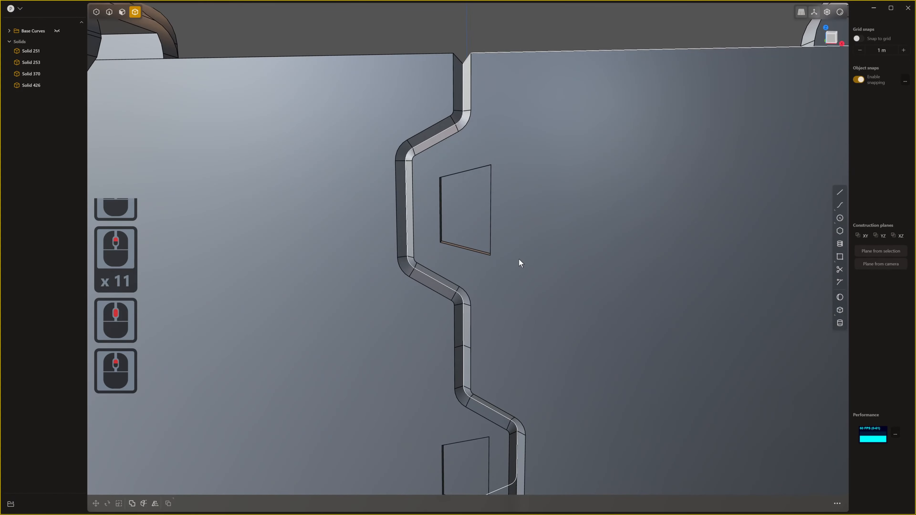
key("2")
left_click(473, 167)
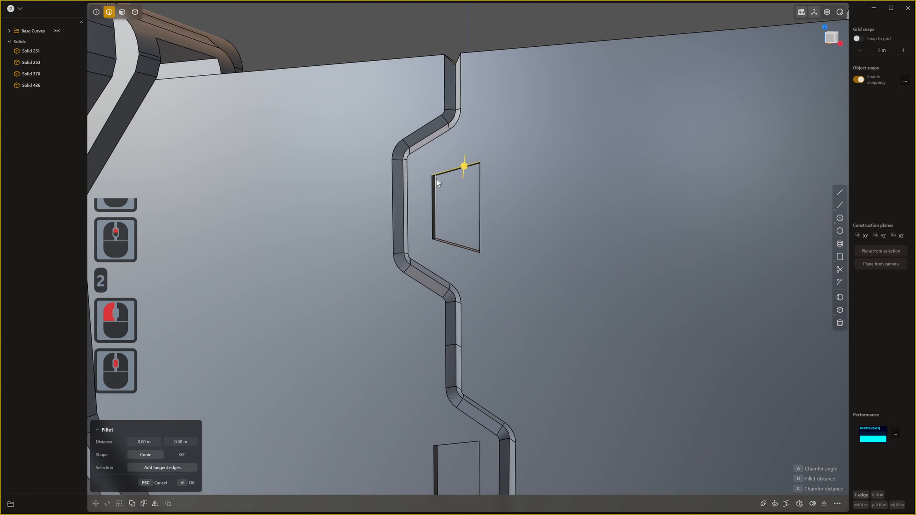
scroll(437, 179, "up", 20)
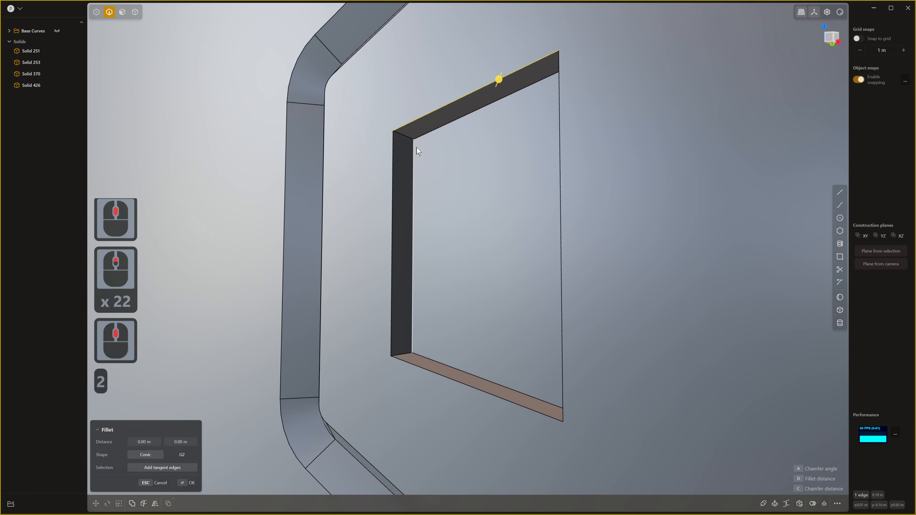
key("3")
left_click(403, 139)
- Select the four short corner edges running through the depth of the upper trapezoidal recess
key("2")
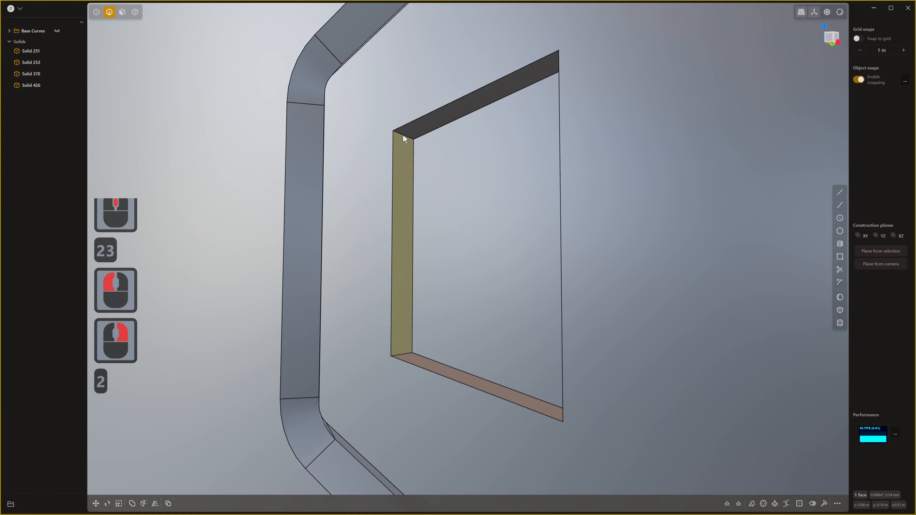
left_click(403, 135)
middle_click_drag(403, 135, 517, 375)
left_click(436, 378, "shift")
left_click(525, 369, "shift")
middle_click_drag(533, 292, 517, 164)
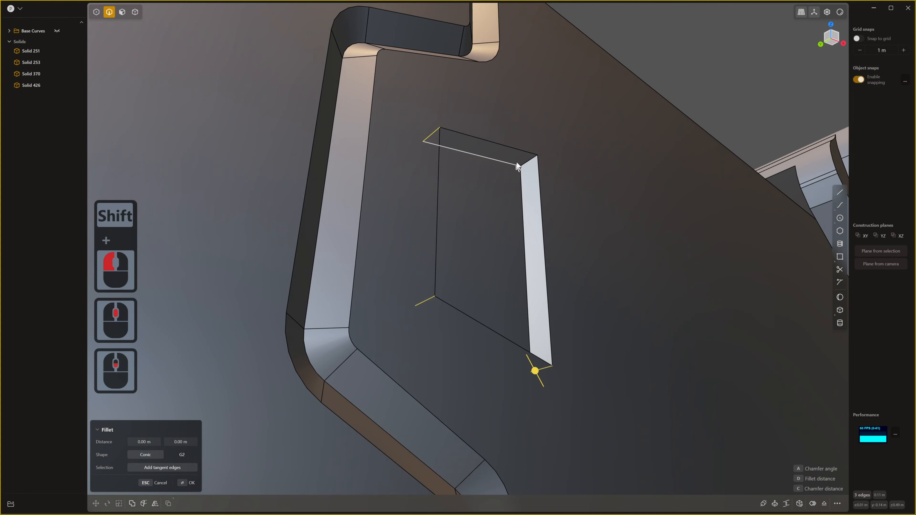
left_click(526, 161, "shift")
- Add the four short corner edges of the lower trapezoidal recess to the edge selection
scroll(555, 349, "down", 4, "shift")
middle_click_drag(555, 350, 592, 54, "shift")
scroll(570, 314, "down", 6)
middle_click_drag(570, 325, 515, 83, "shift")
scroll(561, 236, "down", 1, "shift")
middle_click_drag(561, 236, 563, 202)
left_click(576, 109, "shift")
middle_click_drag(574, 115, 578, 275)
scroll(582, 342, "up", 1)
middle_click_drag(582, 341, 483, 481)
left_click(566, 477, "shift")
middle_click_drag(307, 474, 498, 337, "shift")
scroll(520, 347, "down", 1, "shift")
scroll(448, 302, "up", 1)
left_click(439, 294, "shift")
middle_click_drag(439, 293, 561, 339)
left_click(559, 338, "shift")
- Fillet the eight selected corner edges of both trapezoidal recesses with a distance of about 0.029 m
left_click_drag(556, 337, 565, 341)
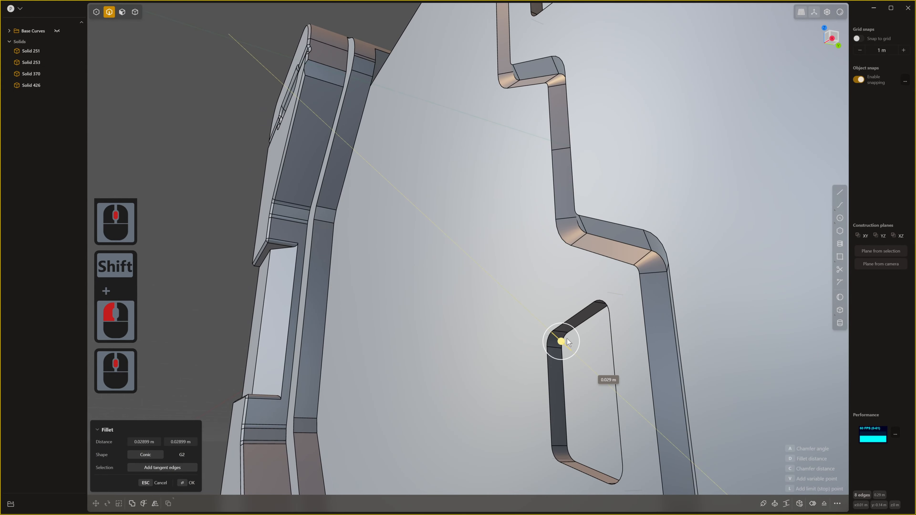
scroll(567, 339, "down", 11)
middle_click_drag(567, 339, 604, 387)
scroll(633, 364, "down", 8)
scroll(629, 383, "up", 2)
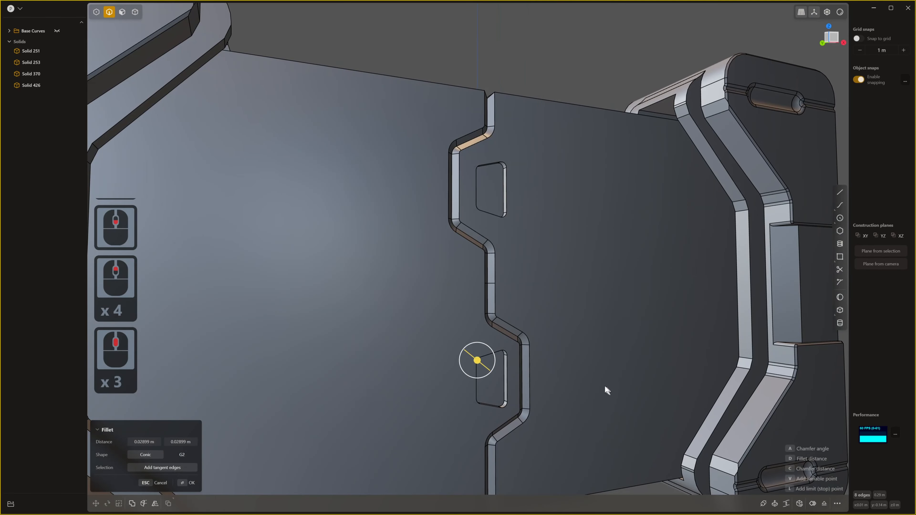
right_click(605, 386)
- Chamfer the front outline edges of both trapezoidal recesses by about 0.016 m
scroll(496, 162, "up", 6)
left_click(494, 163)
middle_click_drag(515, 467, 515, 426, "shift")
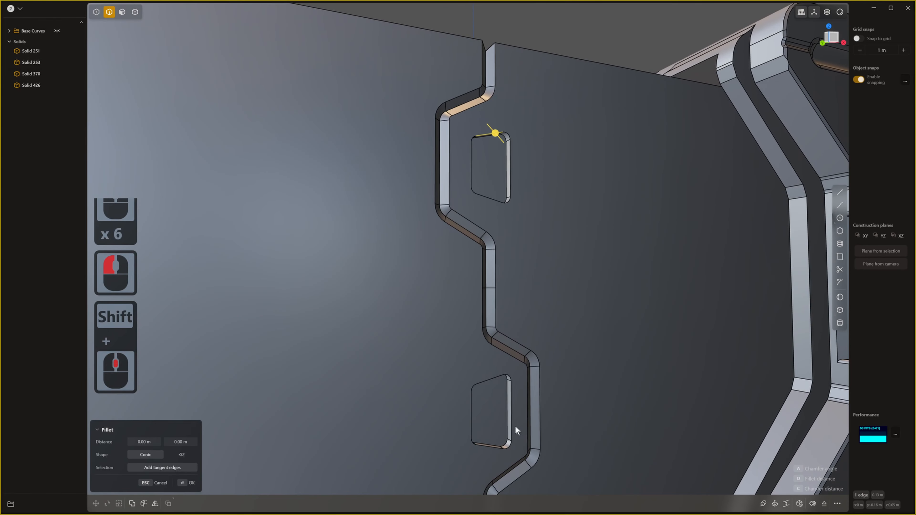
left_click(478, 381, "shift")
left_click_drag(479, 380, 479, 380)
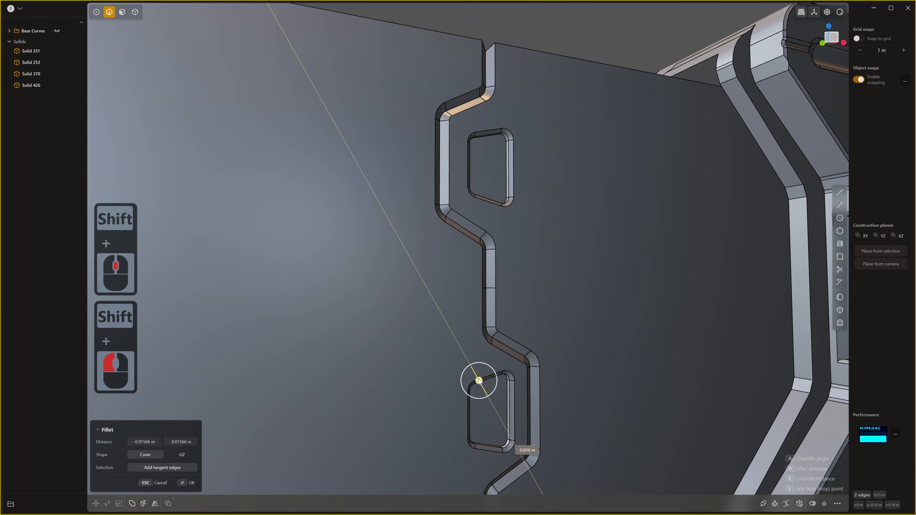
scroll(514, 360, "down", 5)
scroll(484, 361, "down", 7)
middle_click_drag(514, 360, 452, 371)
scroll(484, 362, "down", 3, "shift")
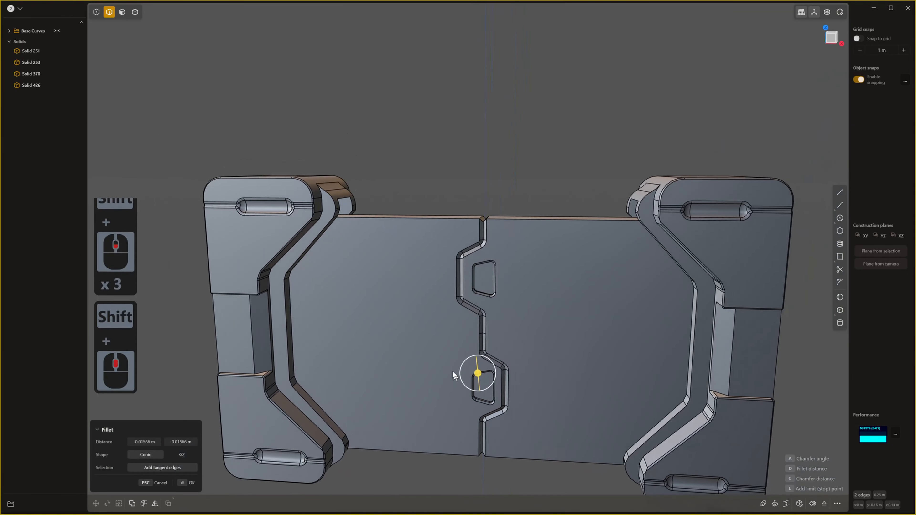
right_click(453, 371)
- In the Front view, draw a closed six-cornered line outline with one slanted side below the right end piece's upper slot
middle_click_drag(595, 355, 498, 353, "shift")
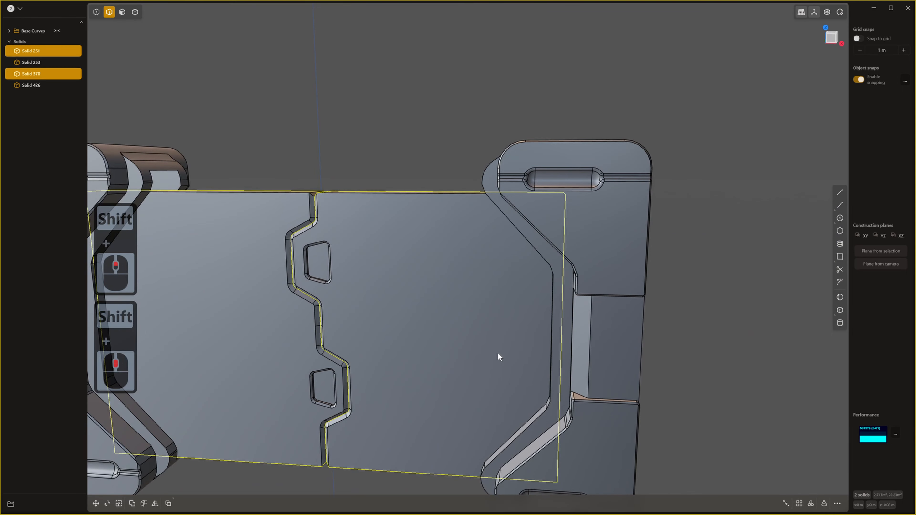
key("KP_1")
left_click(840, 192)
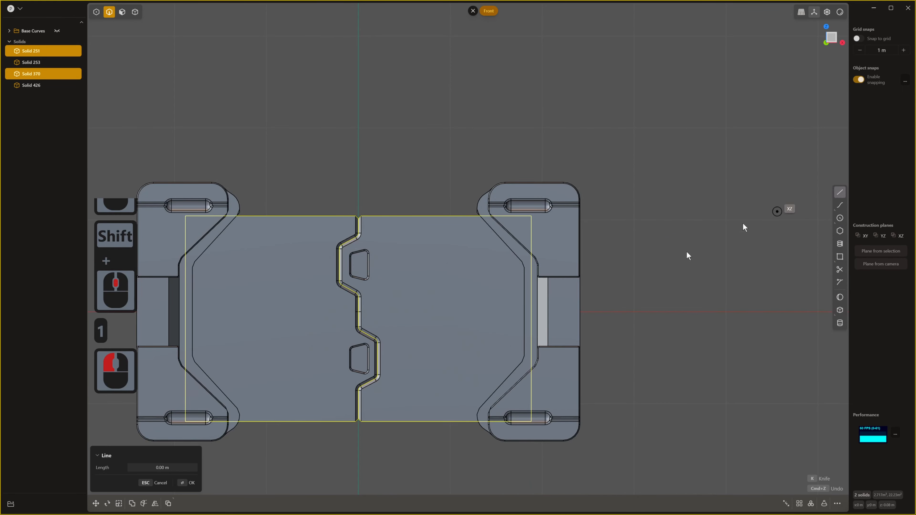
scroll(538, 260, "up", 6)
middle_click_drag(538, 260, 531, 303, "shift")
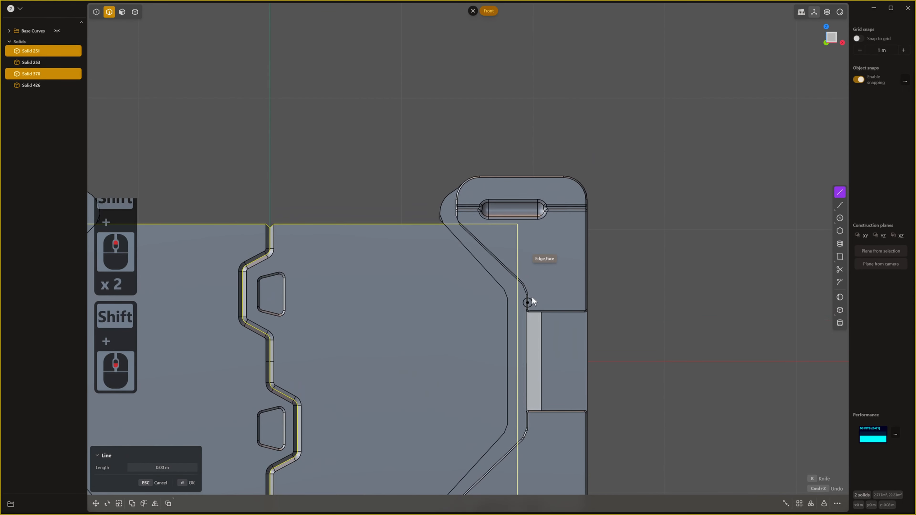
left_click(575, 227)
left_click(575, 288)
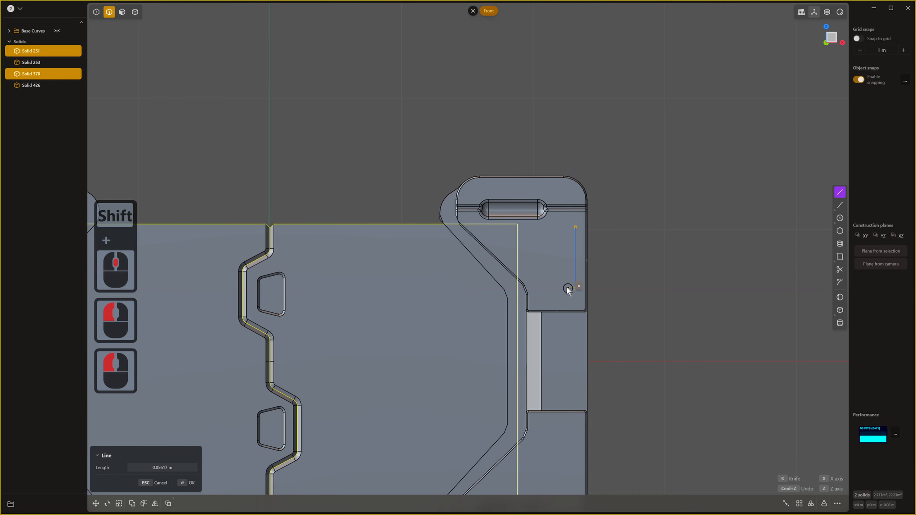
left_click(546, 288)
left_click(549, 269)
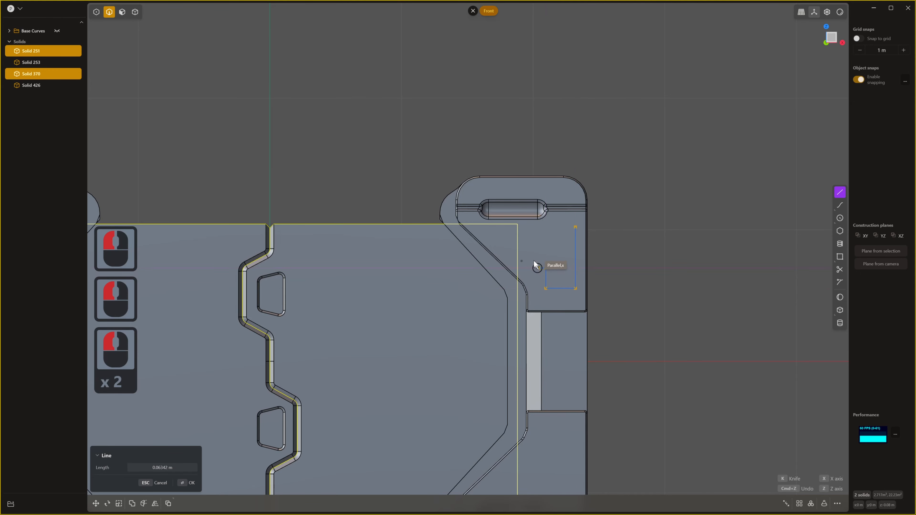
left_click(521, 245)
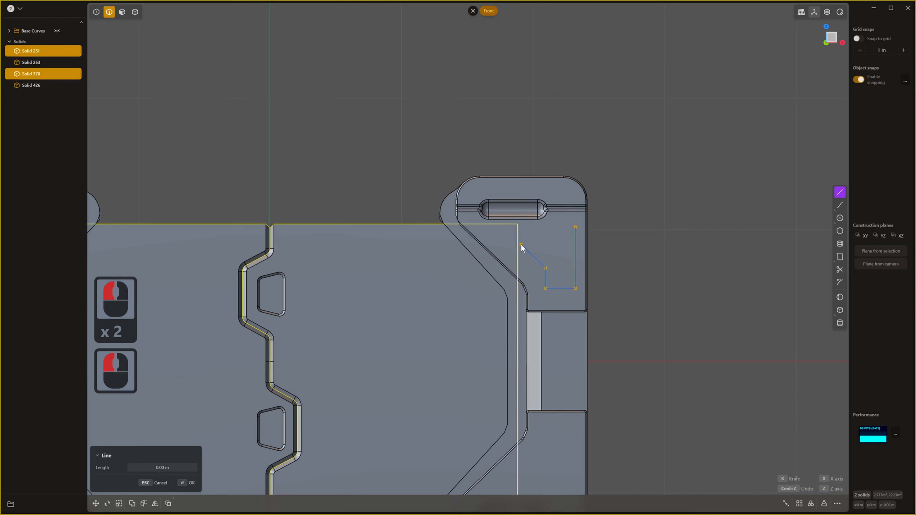
left_click(521, 230)
left_click(575, 229)
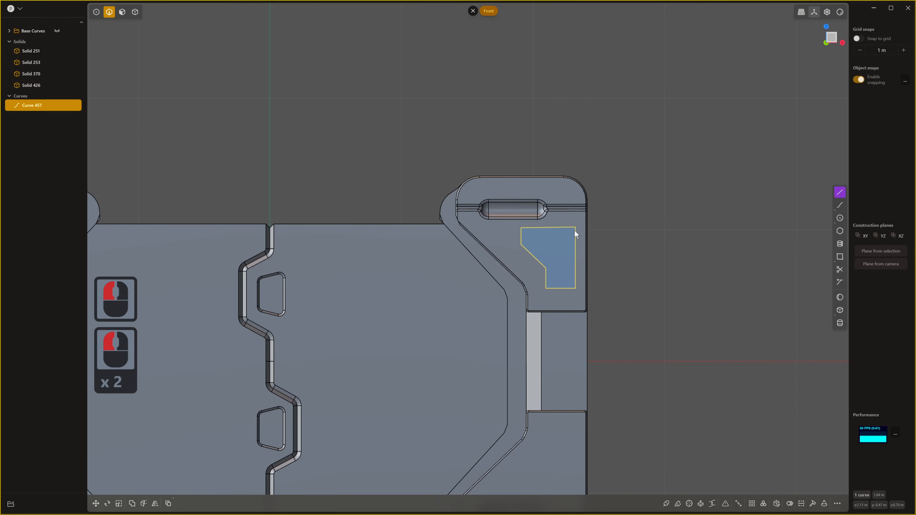
right_click(563, 247)
- Level the outline's top edge by scaling its two upper corner points to 0 along the Z axis
key("1")
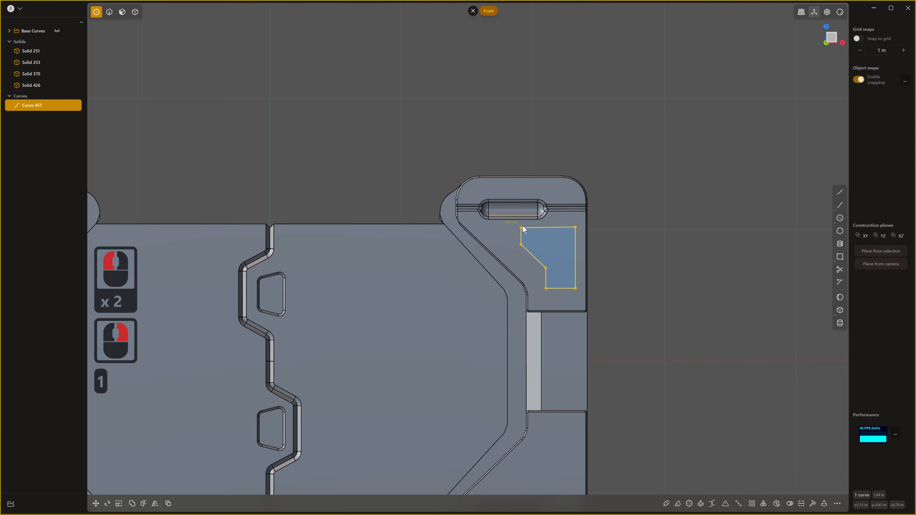
left_click_drag(507, 221, 589, 239)
key("s")
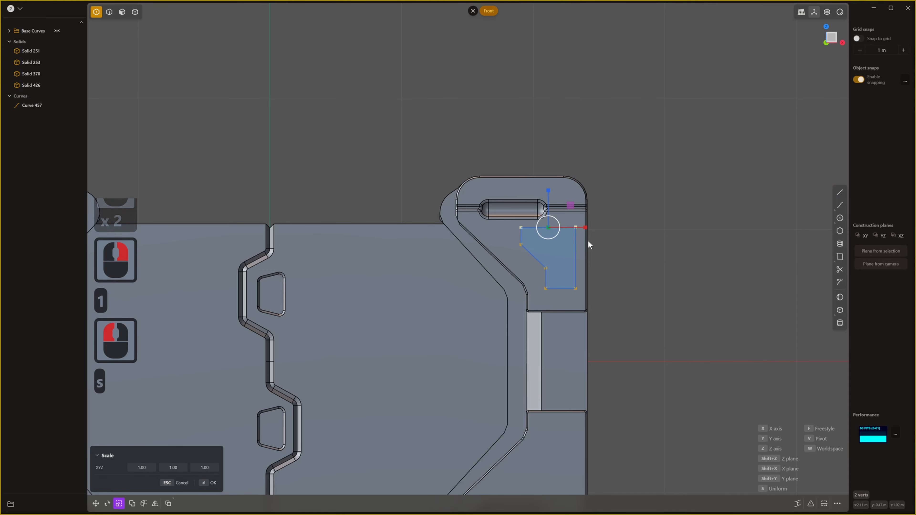
key("z")
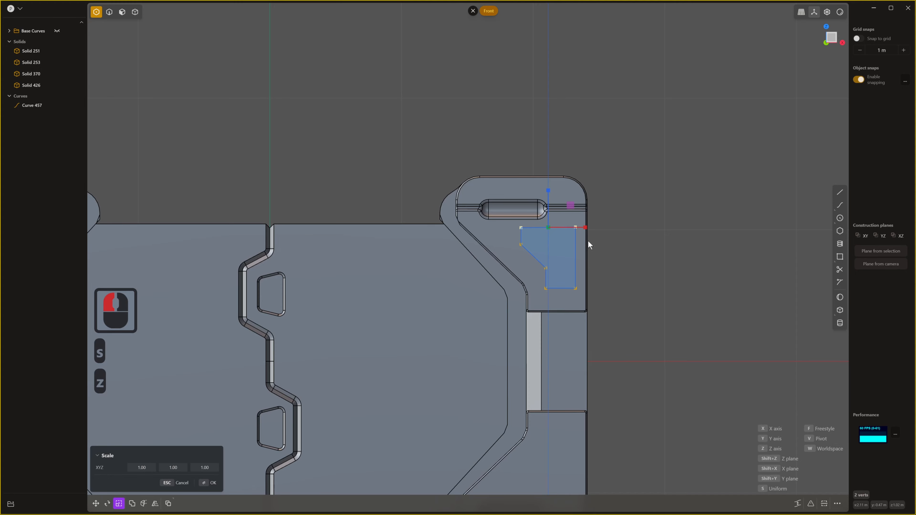
key("0")
key("Return")
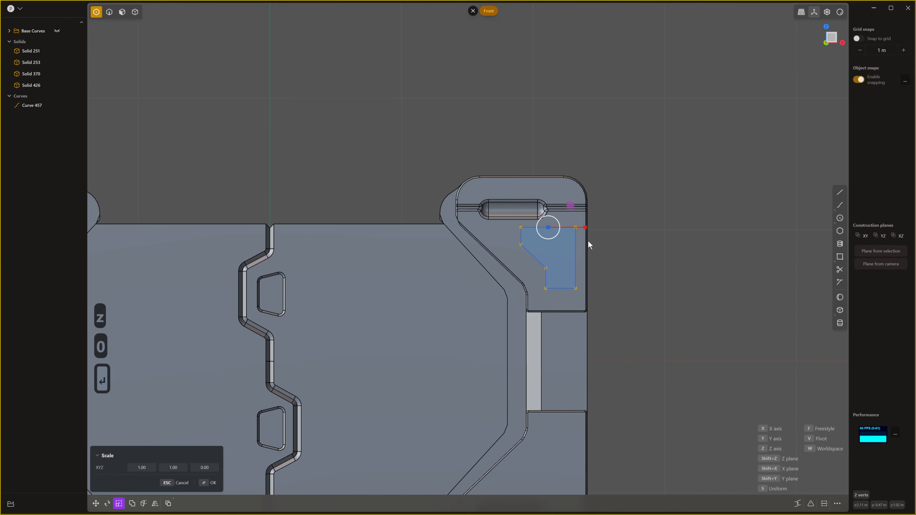
left_click(573, 301)
right_click(563, 292)
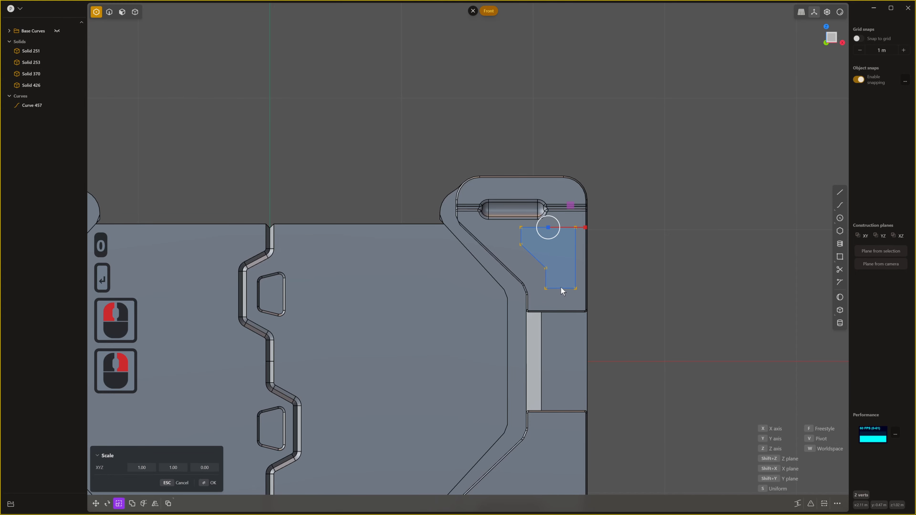
- Level the outline's bottom edge by scaling its two lower corner points to 0 along the Z axis
left_click(582, 299)
key("s")
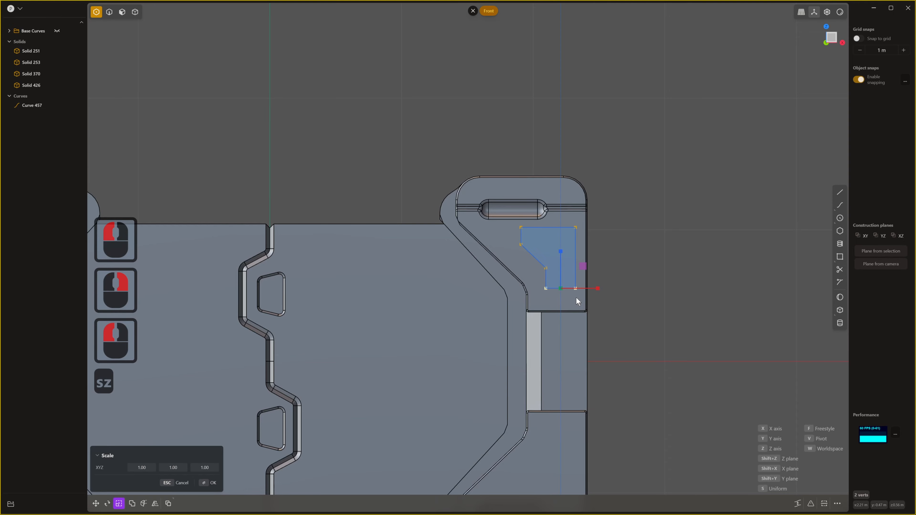
key("z")
key("0")
key("Return")
scroll(576, 298, "up", 3)
middle_click_drag(576, 298, 553, 294, "shift")
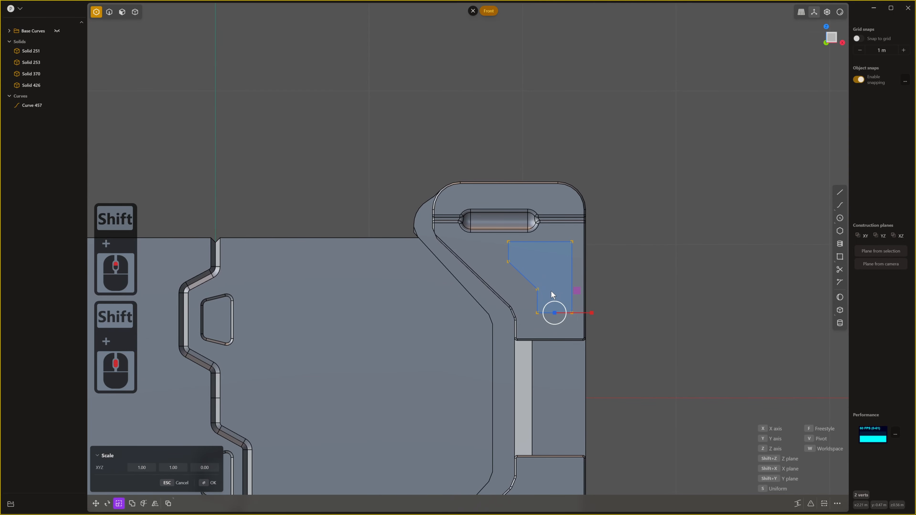
- Select all six corner points of the outline and round them with a small fillet
left_click(617, 355)
right_click(523, 242)
left_click_drag(544, 286, 600, 325)
key("b")
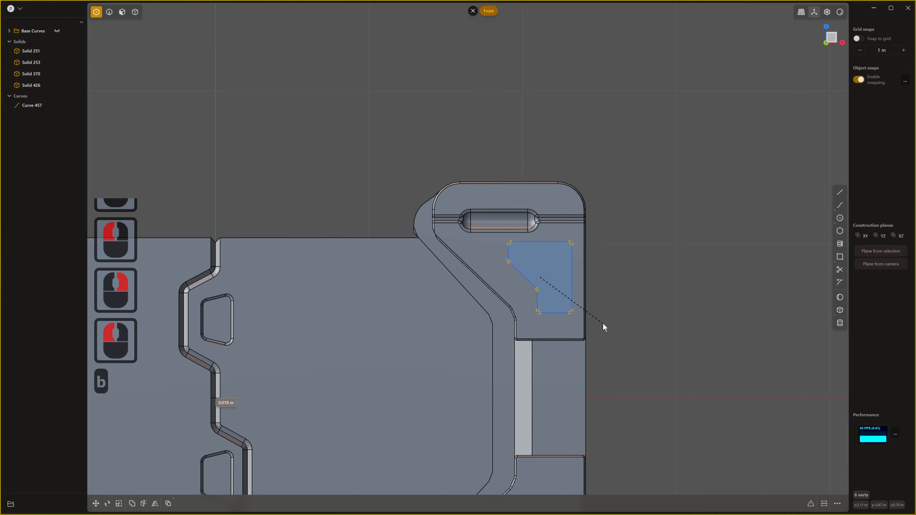
left_click(605, 326)
right_click(624, 325)
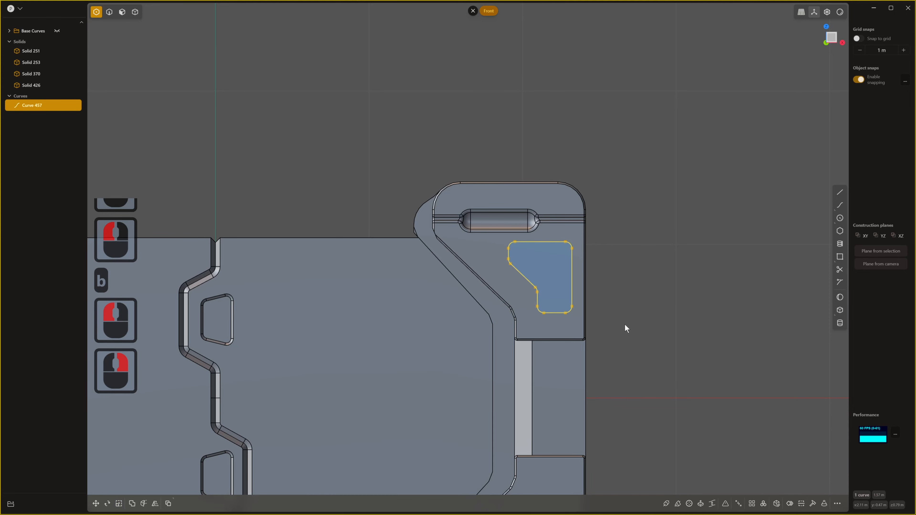
- Move the rounded outline by about -0.055 m in X and -0.012 m in Z, and scale it uniformly by about 1.13
key("g")
key("g")
left_click(615, 325)
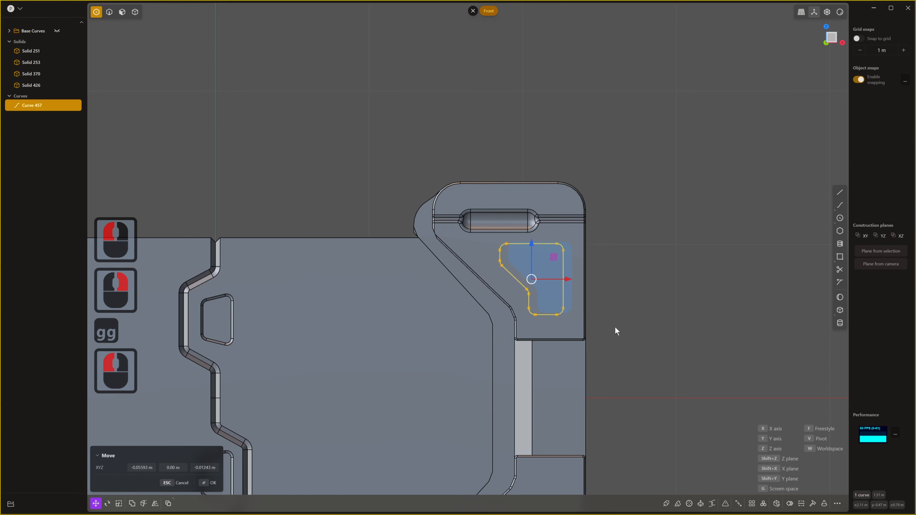
key("s")
key("s")
left_click(637, 333)
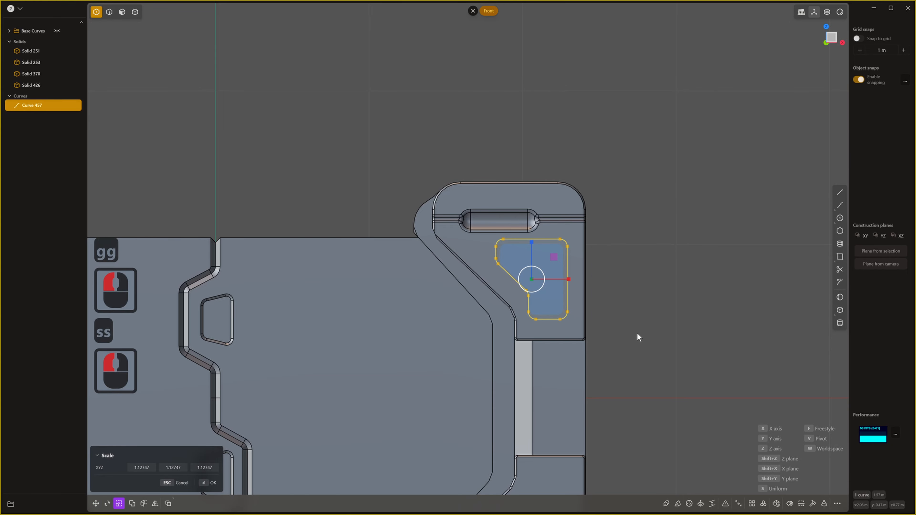
- Extrude the closed outline region on the right end piece into a separate solid
right_click_drag(637, 333, 591, 355)
middle_click_drag(592, 355, 584, 349)
key("3")
scroll(555, 320, "down", 1)
left_click(546, 317)
key("e")
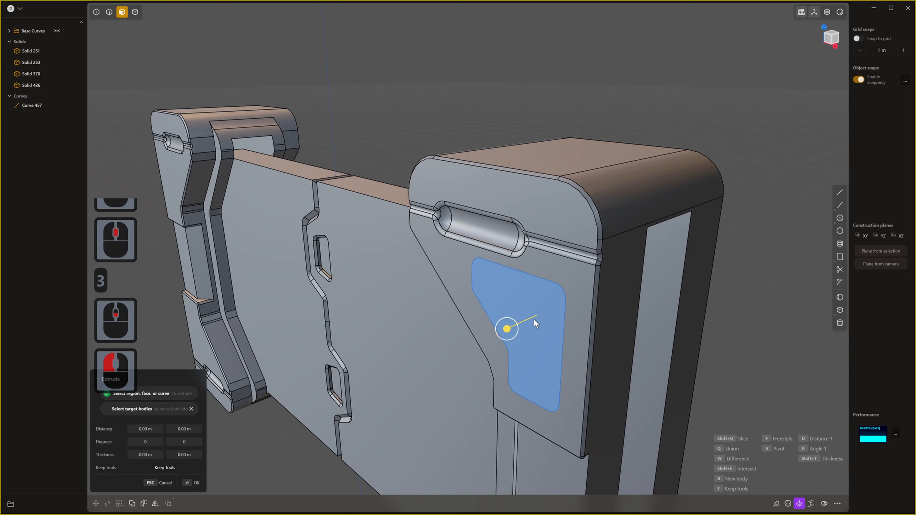
left_click(520, 329)
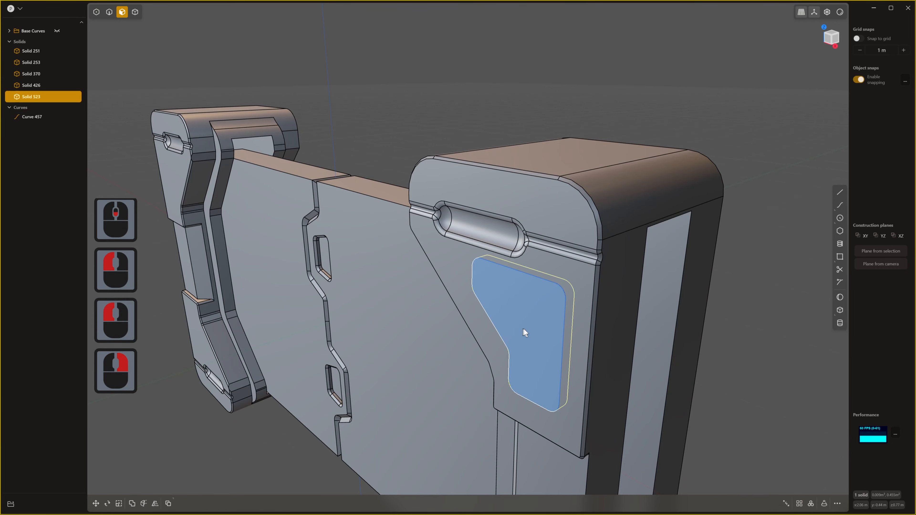
- Move the extruded solid along Y so it protrudes from the end piece's front face, and scale it by about 1.51 along Y
right_click_drag(524, 329, 555, 336)
middle_click_drag(555, 336, 549, 333)
key("g")
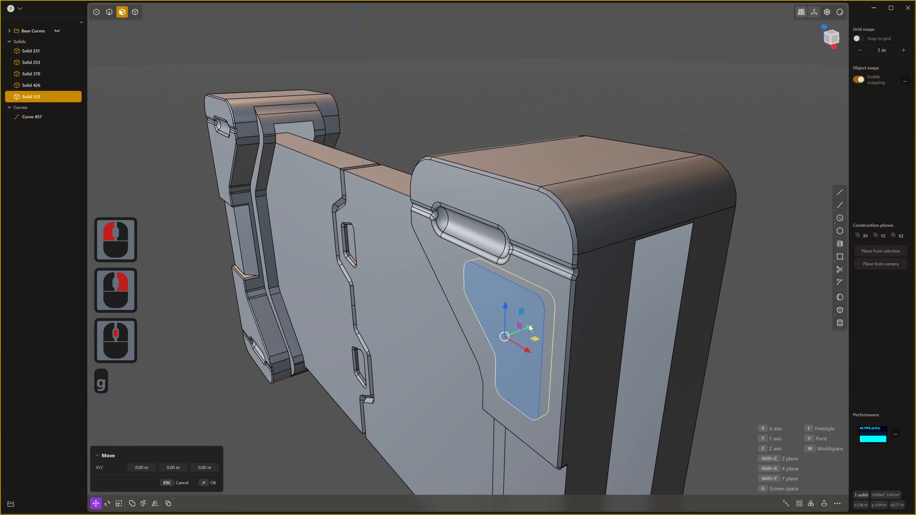
left_click(530, 328)
right_click_drag(530, 328, 529, 349)
key("s")
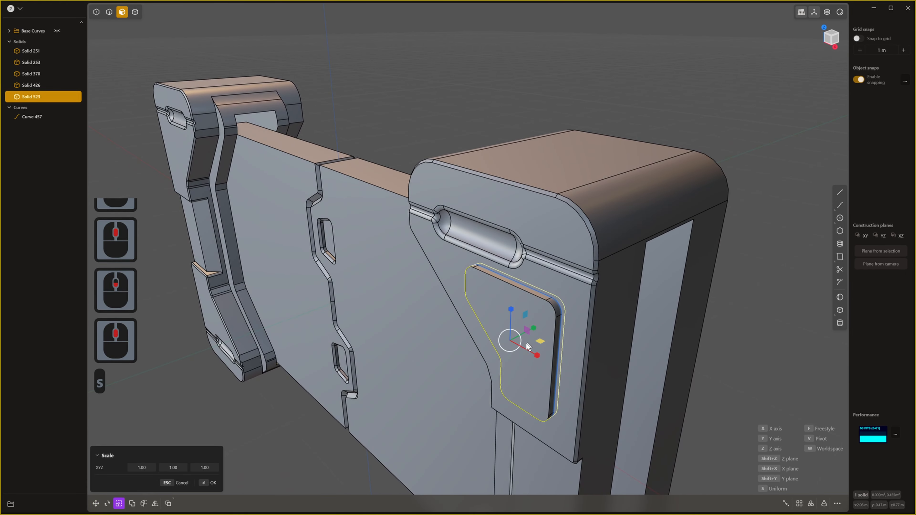
left_click(543, 330)
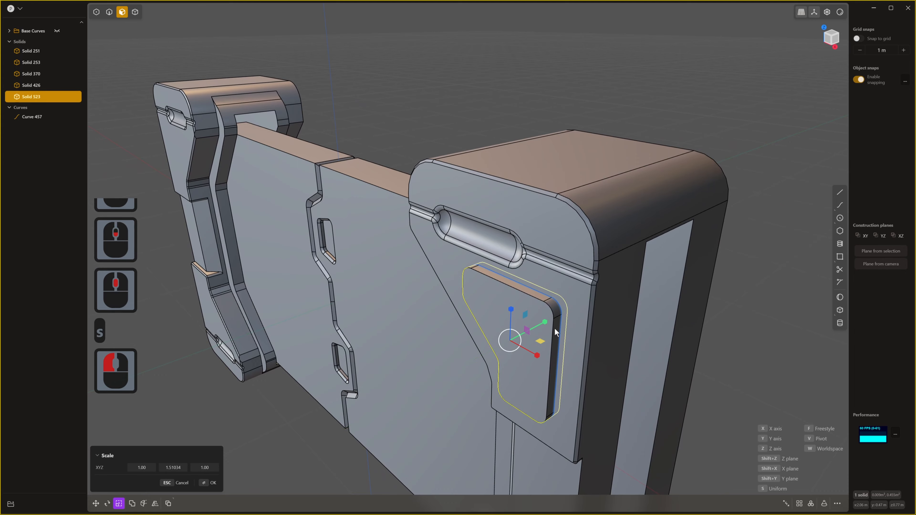
right_click(610, 286)
- Subtract the extruded solid from the right end piece with a Boolean difference and delete the leftover outline curve
key("4")
left_click(599, 267)
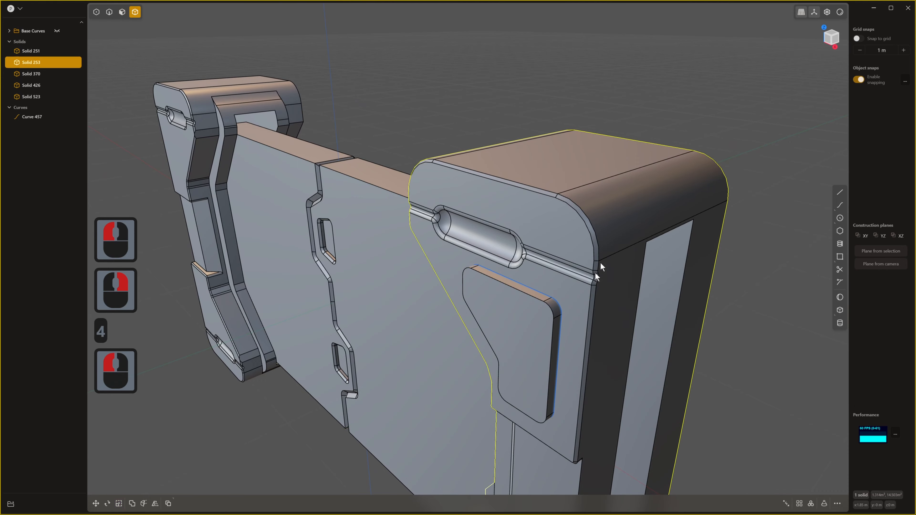
key("q")
left_click(510, 314)
right_click(759, 183)
middle_click_drag(607, 378, 318, 250)
left_click(30, 111)
key("x")
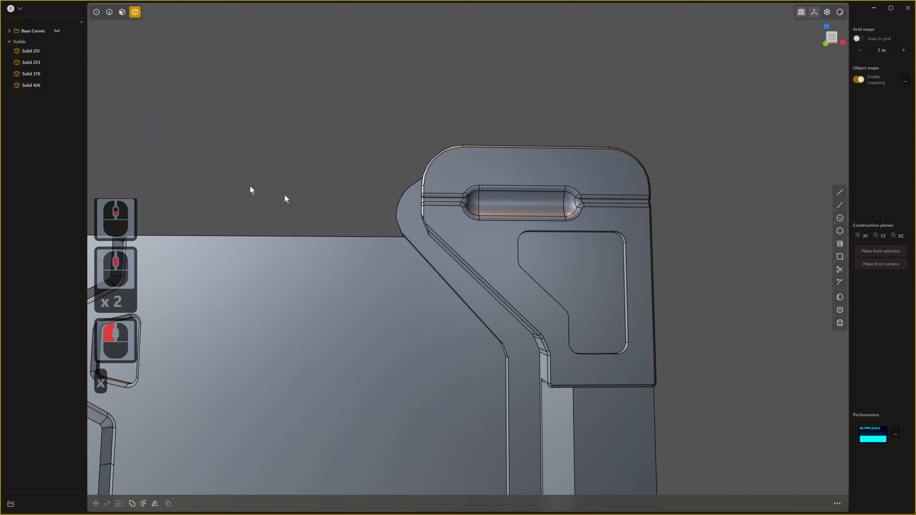
- Delete the left end piece and switch to edge selection for the right end piece's new recess
middle_click_drag(573, 285, 556, 268)
scroll(532, 284, "up", 2)
scroll(557, 312, "down", 16)
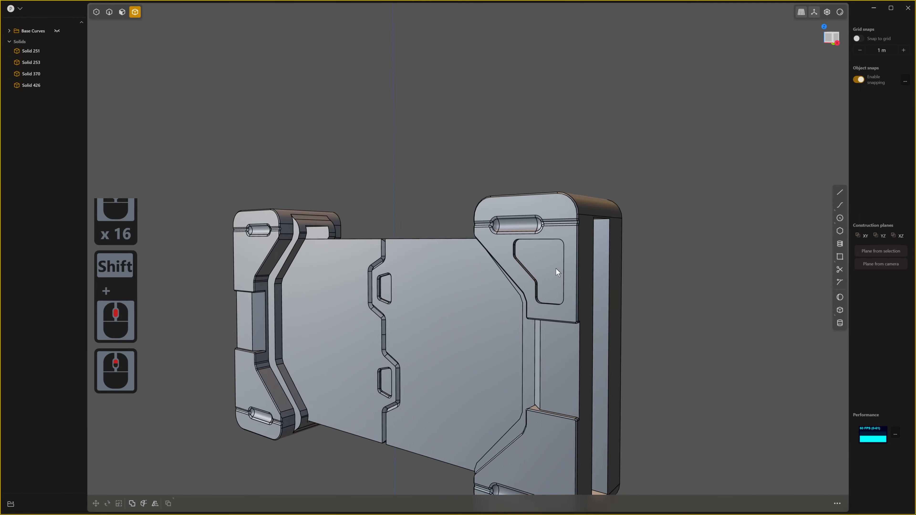
scroll(556, 268, "up", 4)
middle_click(561, 269)
key("2")
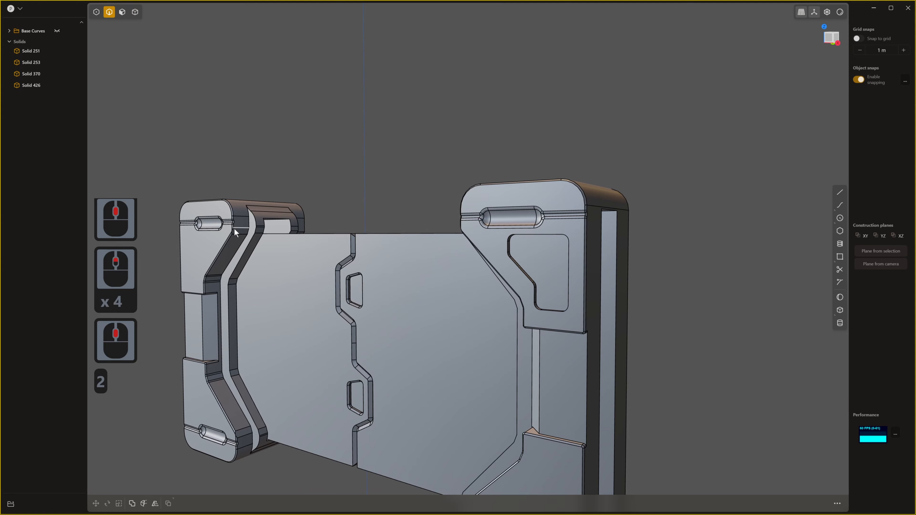
key("4")
left_click(221, 214)
key("x")
scroll(556, 252, "up", 3)
middle_click_drag(556, 253, 506, 288, "shift")
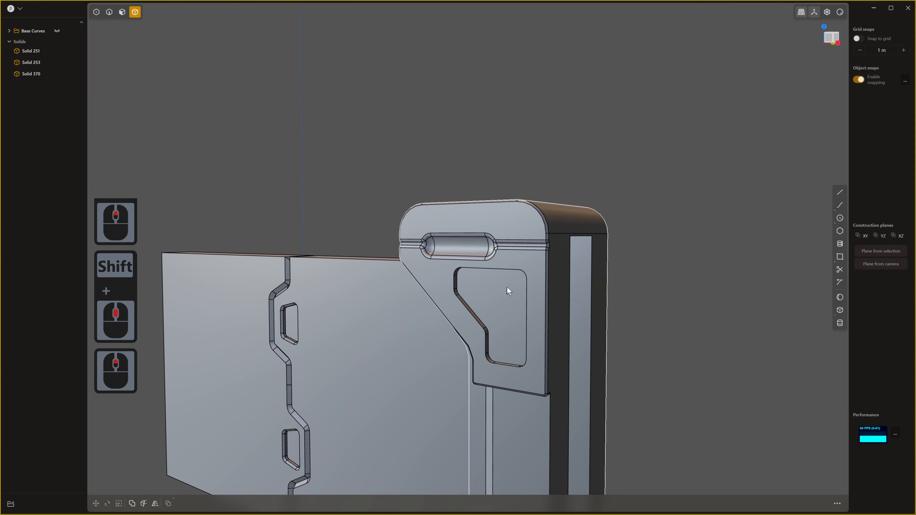
key("2")
left_click(512, 268)
left_click_drag(512, 269, 512, 267)
key("ctrl+z")
- Chamfer the front outline edges of the right end piece's new recess by about 0.014 m
scroll(497, 321, "up", 7)
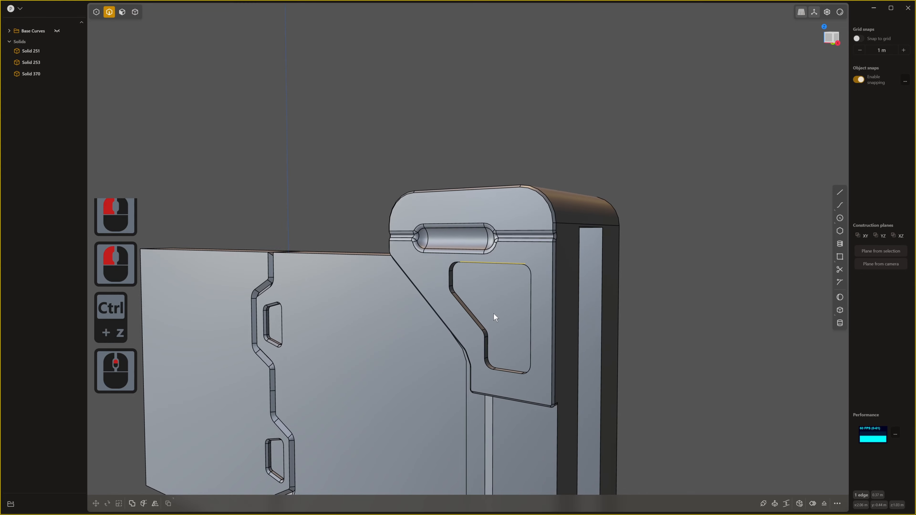
left_click(508, 386)
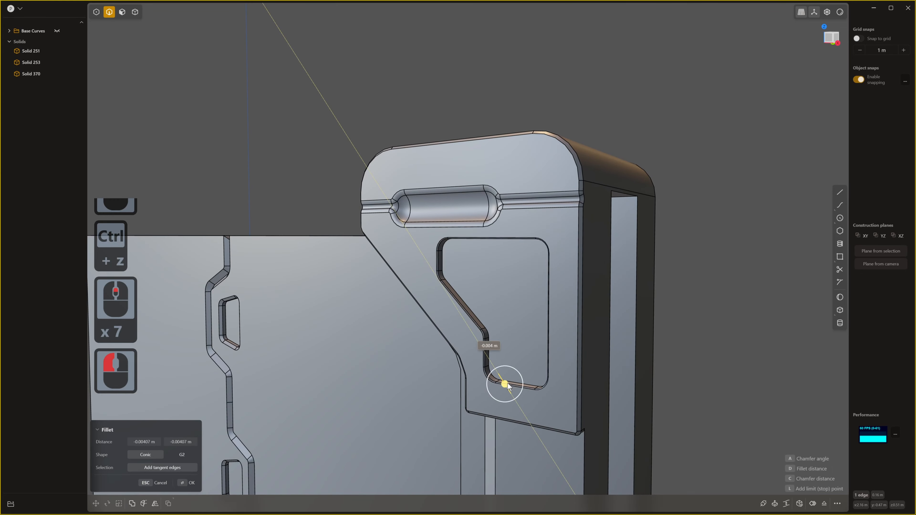
scroll(512, 384, "down", 10)
middle_click_drag(513, 383, 505, 308, "shift")
scroll(505, 307, "down", 6)
middle_click_drag(505, 308, 595, 282)
right_click(600, 284, "shift")
scroll(591, 291, "up", 2)
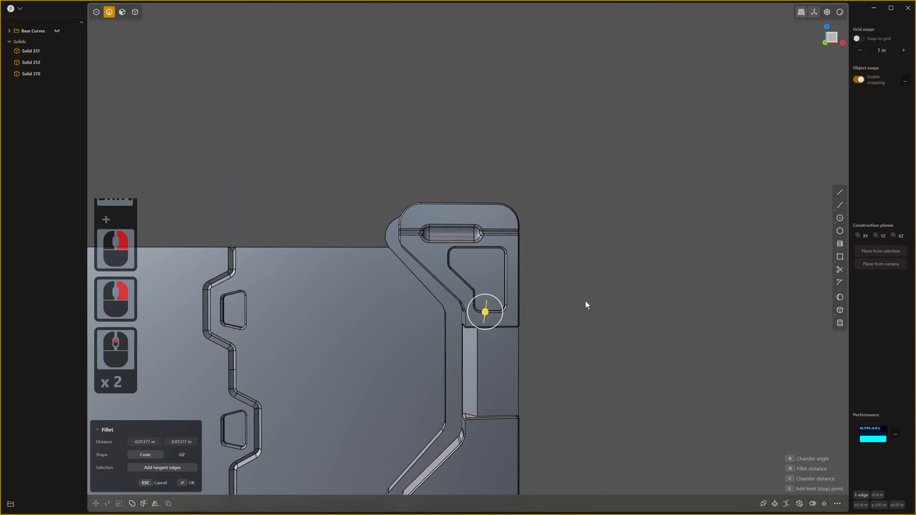
right_click(584, 302)
- Mirror the right end piece's upper half downward across the Z plane and merge both halves into one solid
right_click_drag(580, 311, 548, 348)
scroll(548, 349, "down", 2)
middle_click_drag(547, 350, 503, 323)
scroll(511, 368, "up", 6)
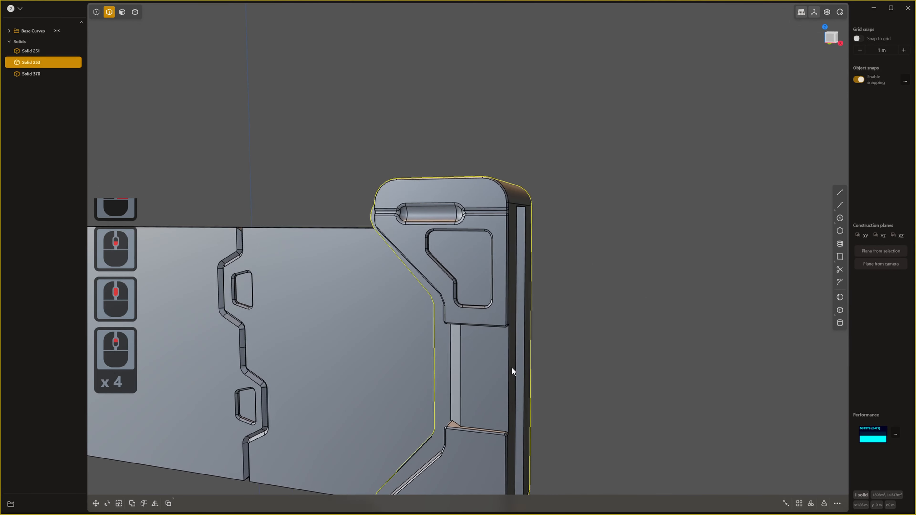
middle_click_drag(495, 354, 568, 336, "shift")
scroll(547, 401, "down", 2)
middle_click_drag(547, 401, 534, 294, "shift")
scroll(538, 299, "up", 1)
scroll(538, 299, "down", 1)
left_click(570, 122)
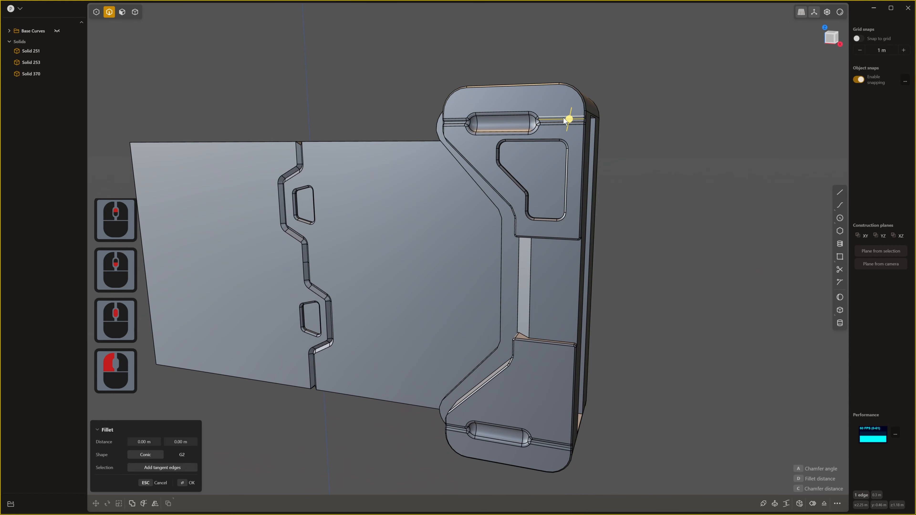
key("4")
double_click(552, 102)
key("alt+x")
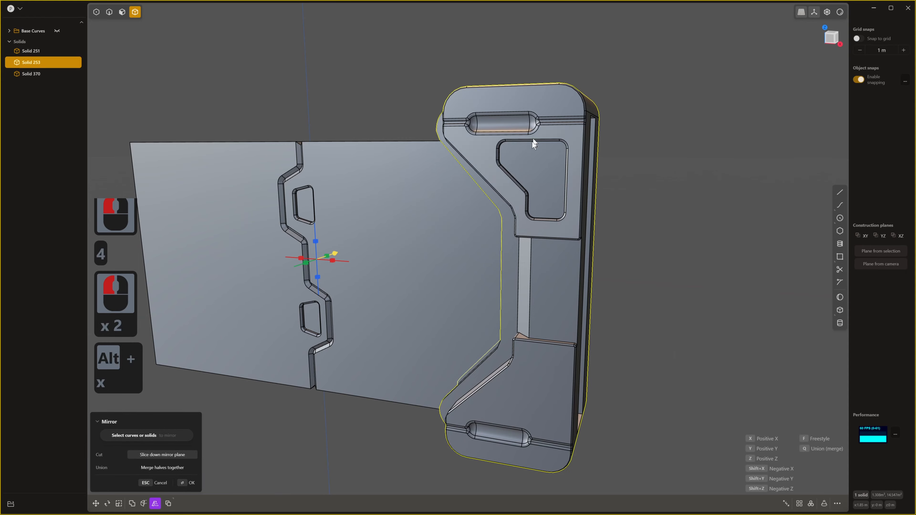
left_click(316, 241)
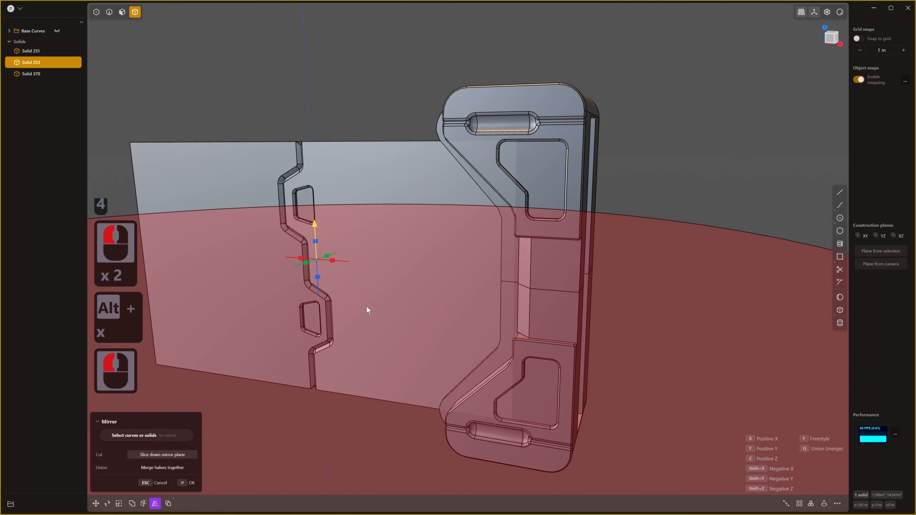
middle_click_drag(366, 306, 360, 297)
scroll(360, 297, "down", 1)
key("q")
right_click(659, 213)
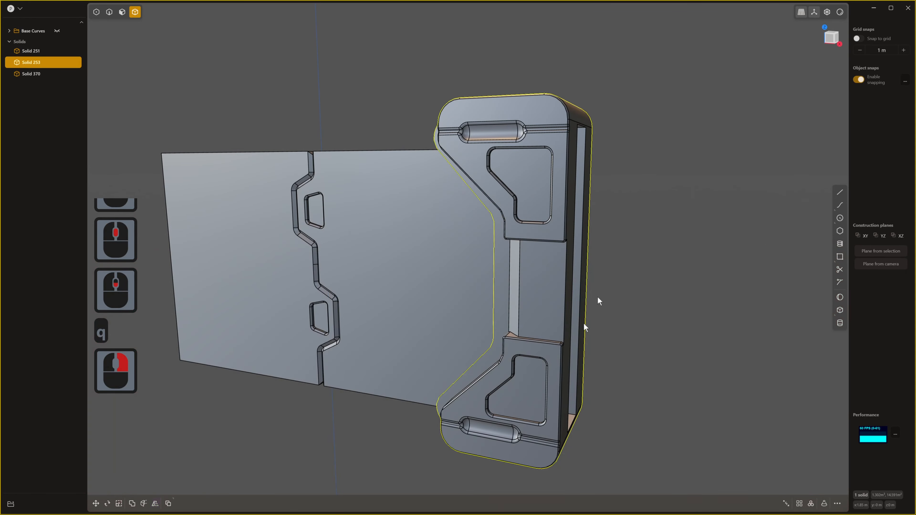
- Examine the upper and lower recesses of the mirrored end piece up close and in the Front view
middle_click_drag(599, 300, 606, 328)
scroll(518, 470, "up", 10)
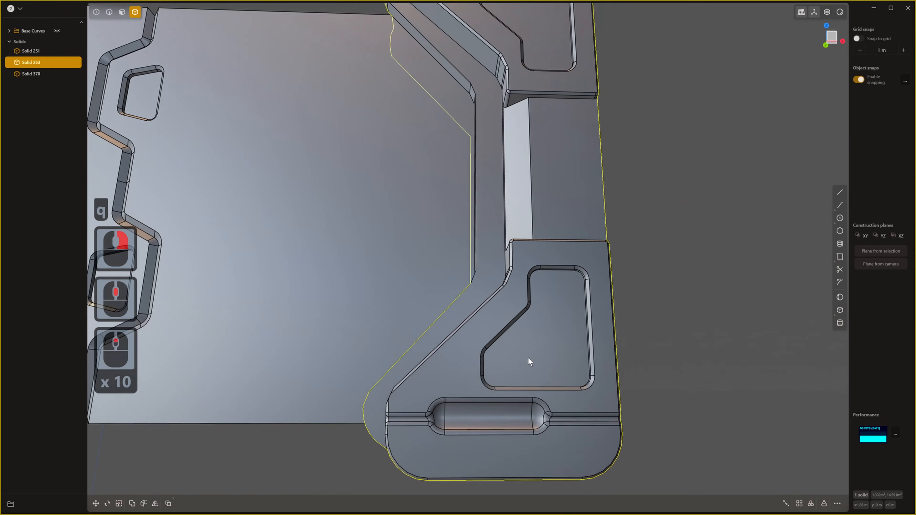
middle_click_drag(528, 358, 583, 395)
scroll(544, 264, "up", 3)
middle_click_drag(543, 263, 502, 359, "shift")
scroll(496, 367, "down", 1)
key("1")
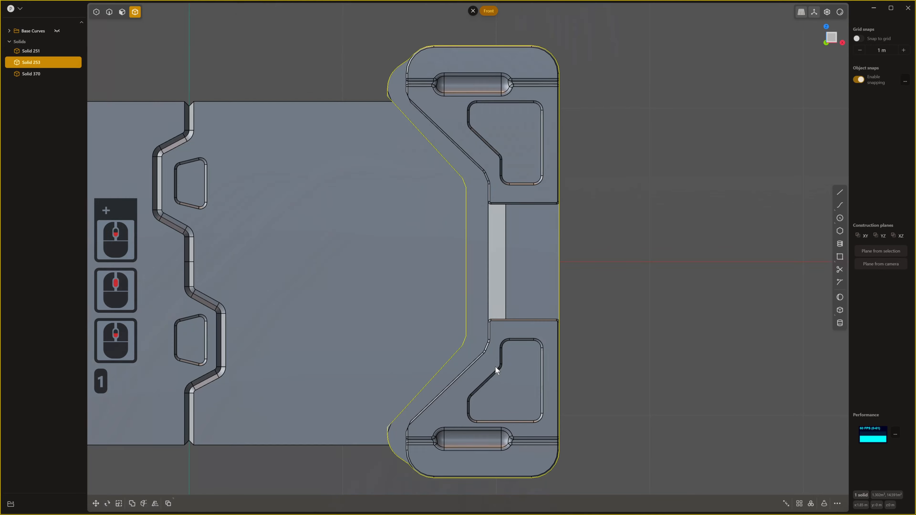
scroll(511, 295, "down", 5)
middle_click_drag(516, 298, 529, 330, "shift")
scroll(490, 339, "up", 3)
scroll(563, 339, "up", 3)
middle_click_drag(600, 350, 579, 362, "shift")
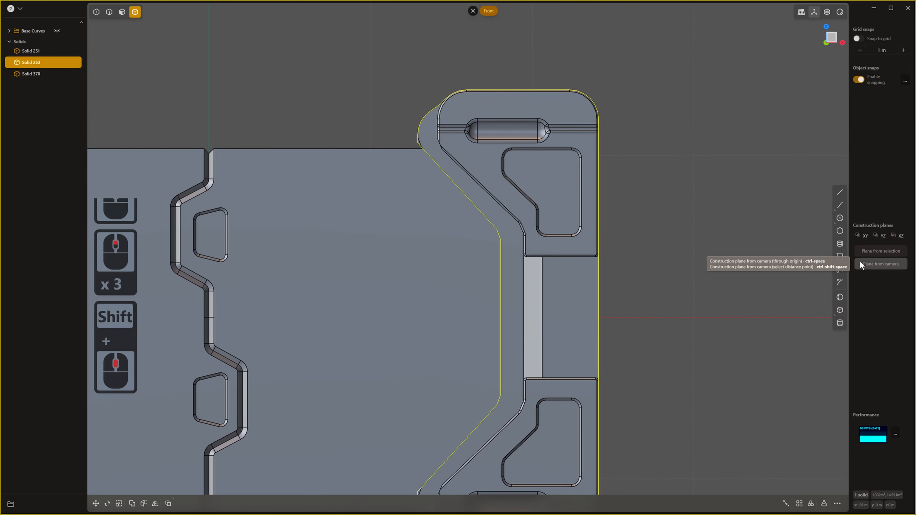
left_click(840, 256)
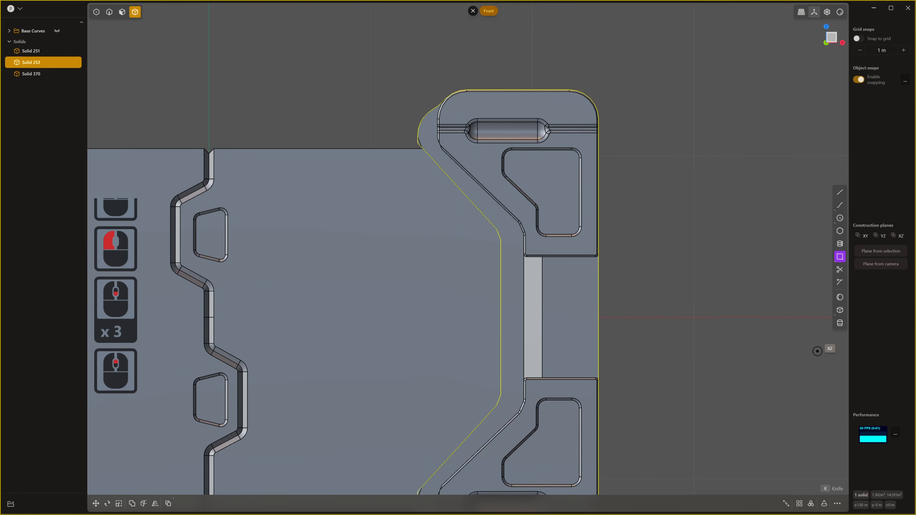
scroll(560, 292, "up", 4)
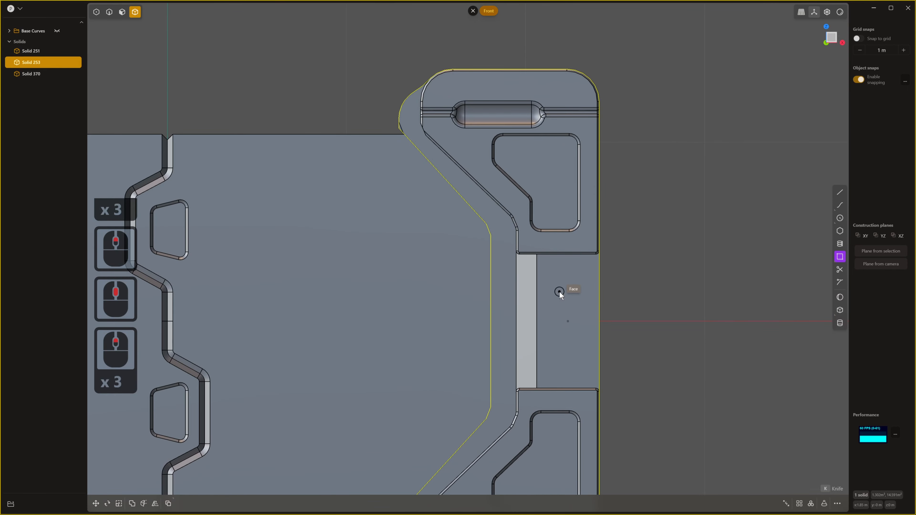
left_click(571, 321)
key("Escape")
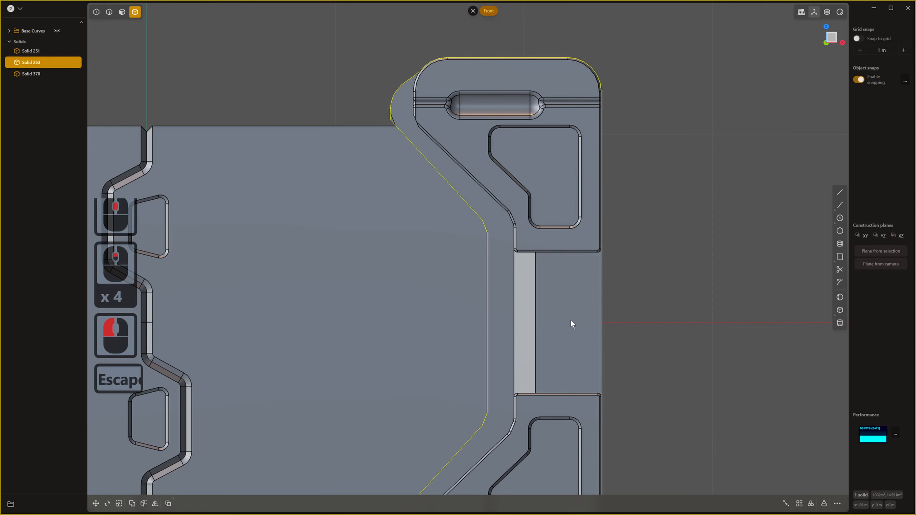
- Set a temporary construction plane on the flat middle face between the end piece's recesses and frame it in the Front view
key("3")
left_click(567, 318)
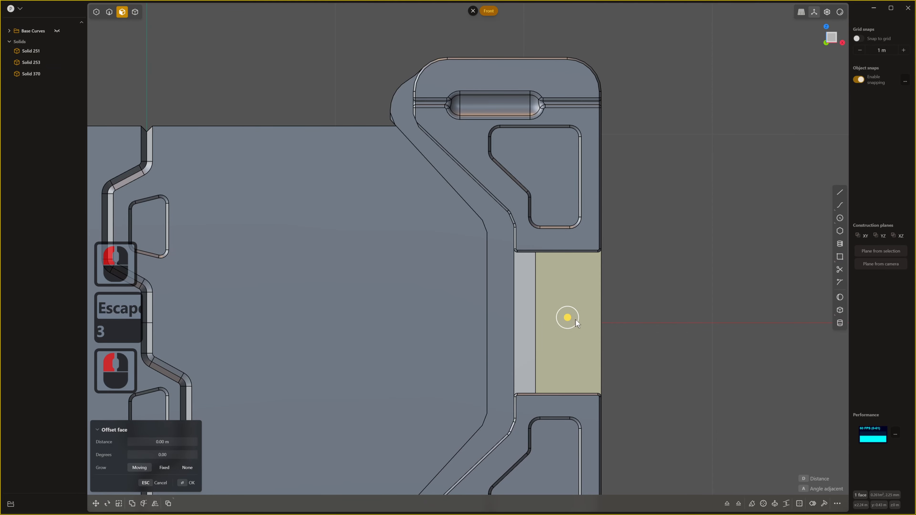
middle_click_drag(576, 319, 600, 327)
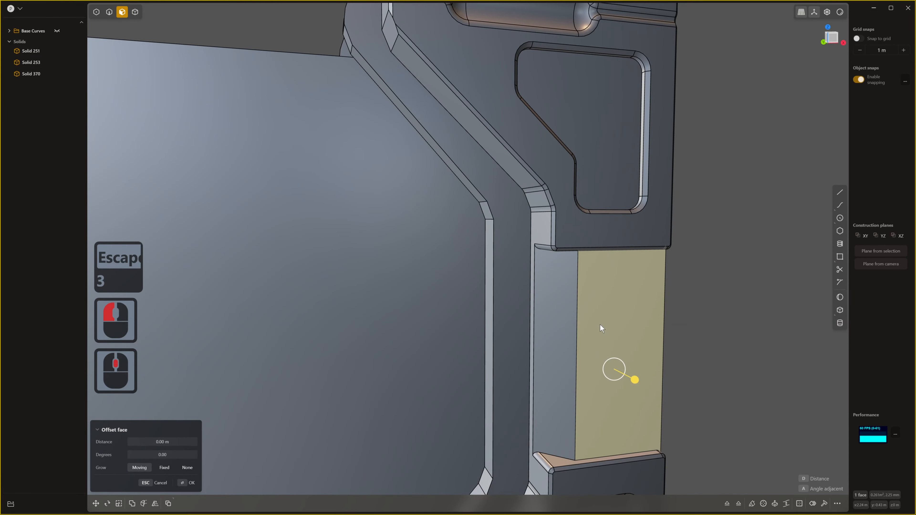
key("KP_1")
key("space")
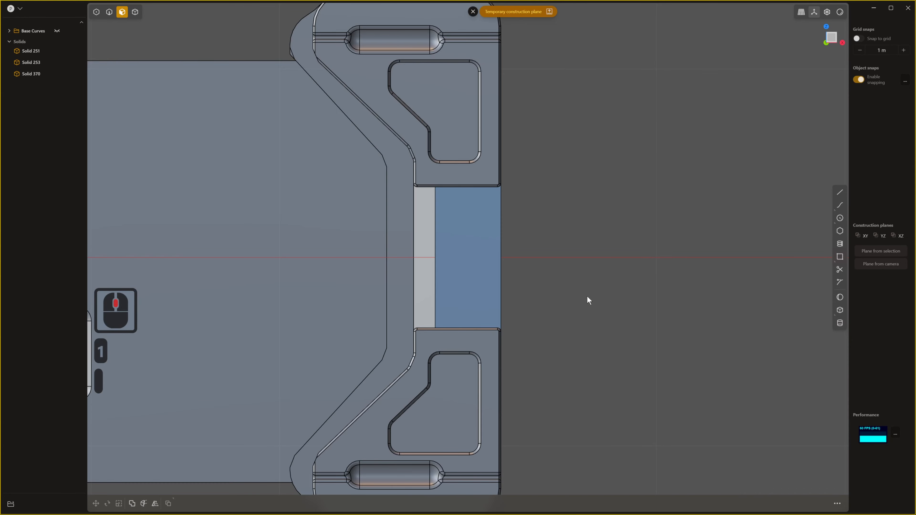
scroll(568, 290, "up", 20)
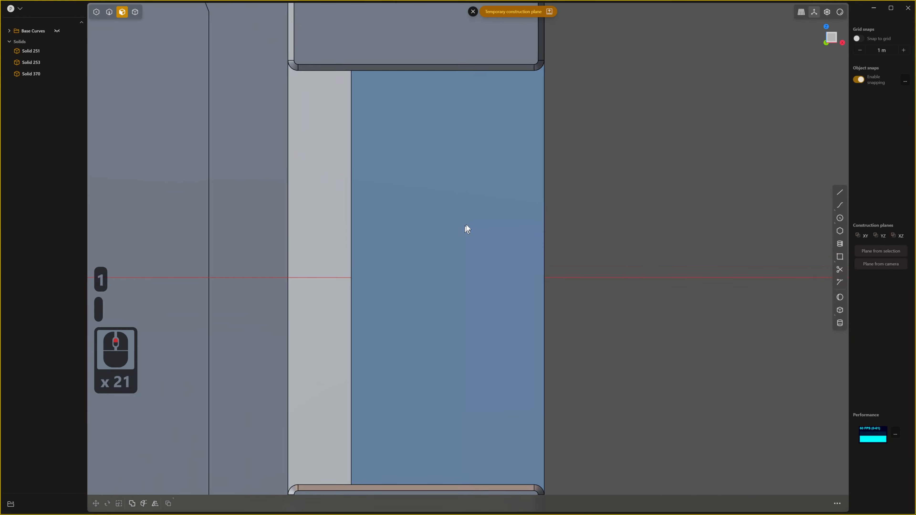
middle_click_drag(466, 224, 473, 219, "shift")
left_click(666, 189)
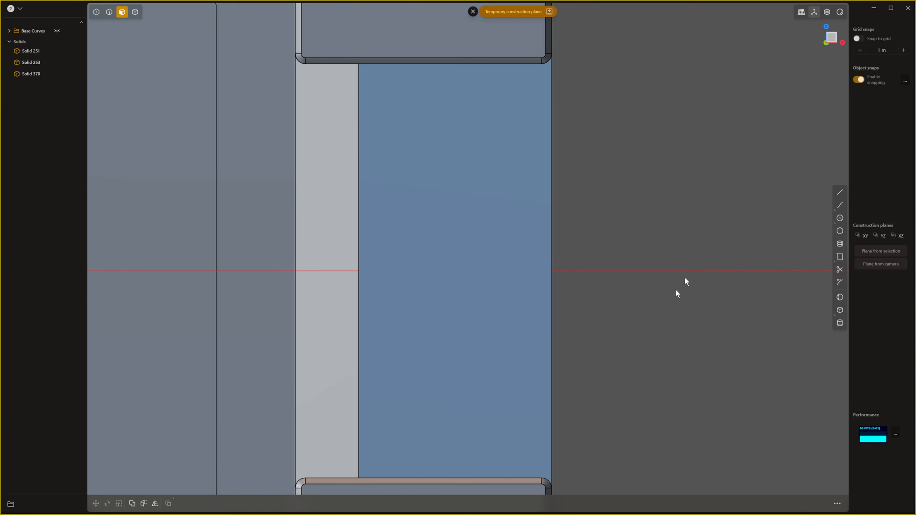
- Draw a centre-based upright rectangle centred on the flat middle face between the end piece's recesses
left_click(844, 257)
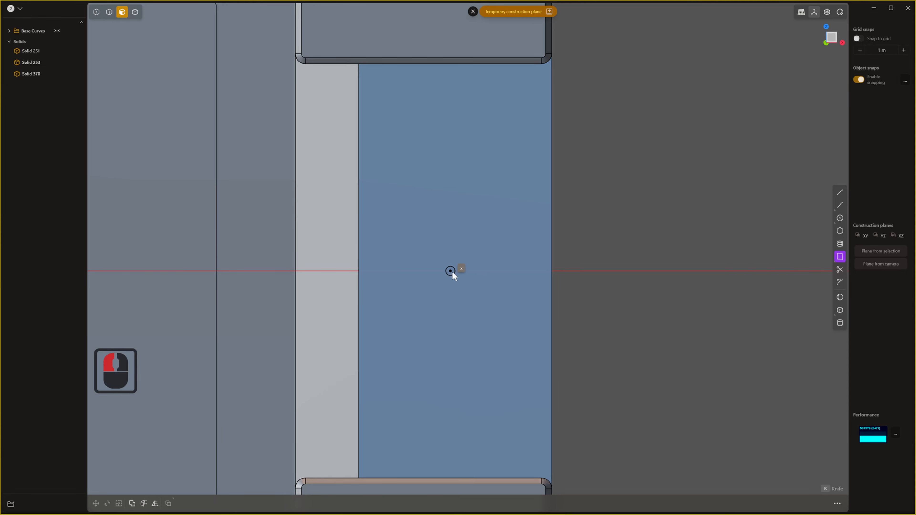
left_click(455, 271)
key("Tab")
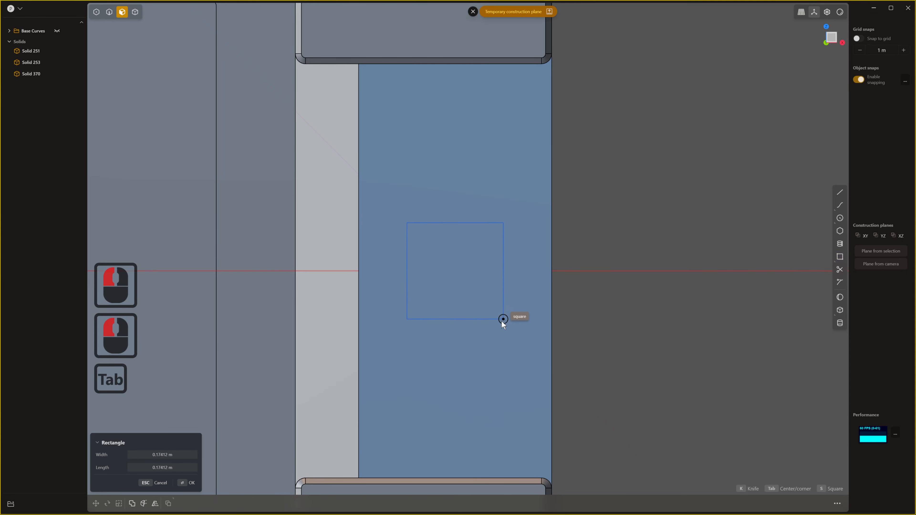
left_click(527, 386)
right_click(701, 320)
scroll(615, 319, "down", 2)
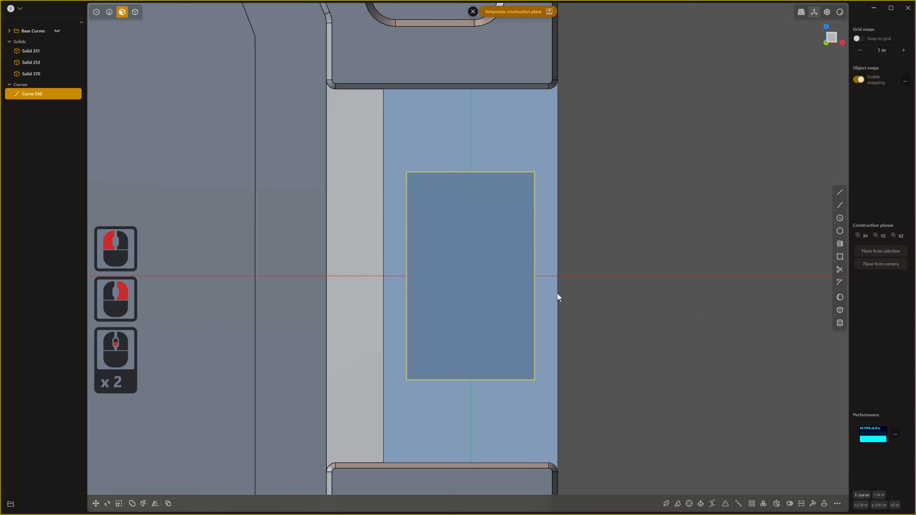
- Fillet all four corners of the rectangle curve with a radius of about 0.047 m
key("1")
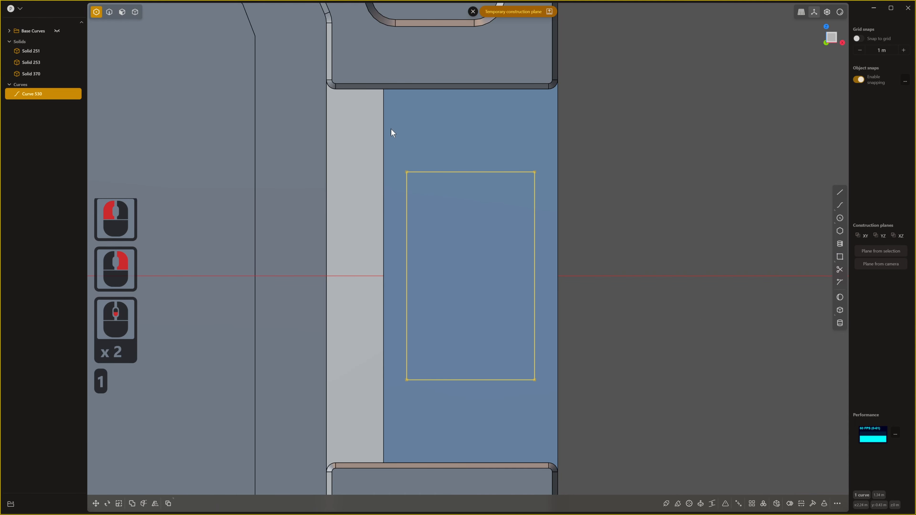
left_click_drag(391, 130, 568, 433)
key("b")
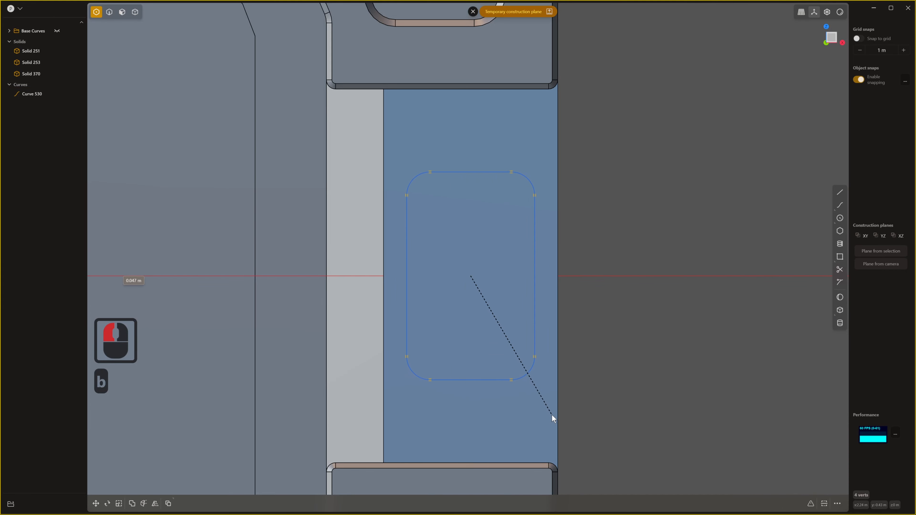
left_click(552, 414)
right_click(641, 377)
scroll(639, 376, "up", 7)
middle_click_drag(638, 376, 656, 402, "shift")
scroll(656, 403, "up", 1)
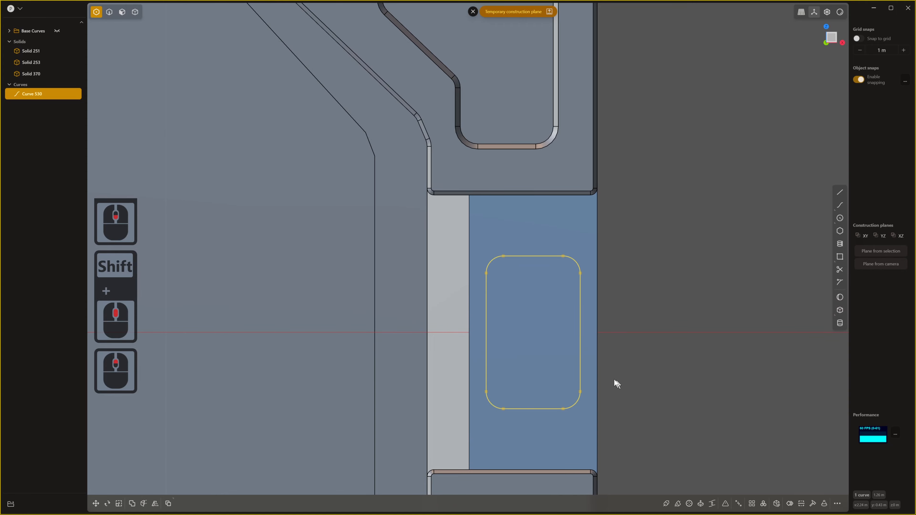
- Extrude the rounded rectangle region into a separate solid block in front of the middle face
middle_click_drag(523, 325, 502, 344)
key("3")
right_click(517, 322)
left_click(519, 322)
left_click_drag(502, 344, 487, 363)
right_click(513, 358)
middle_click_drag(513, 358, 528, 340)
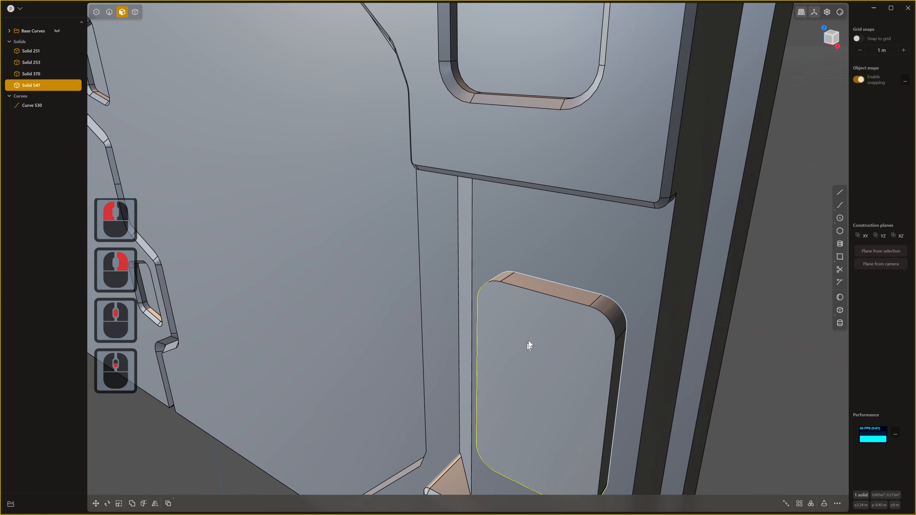
- Move the rounded block about 0.025 m along the Y axis so it sinks into the end piece
key("4")
left_click(530, 333)
left_click(533, 333)
key("g")
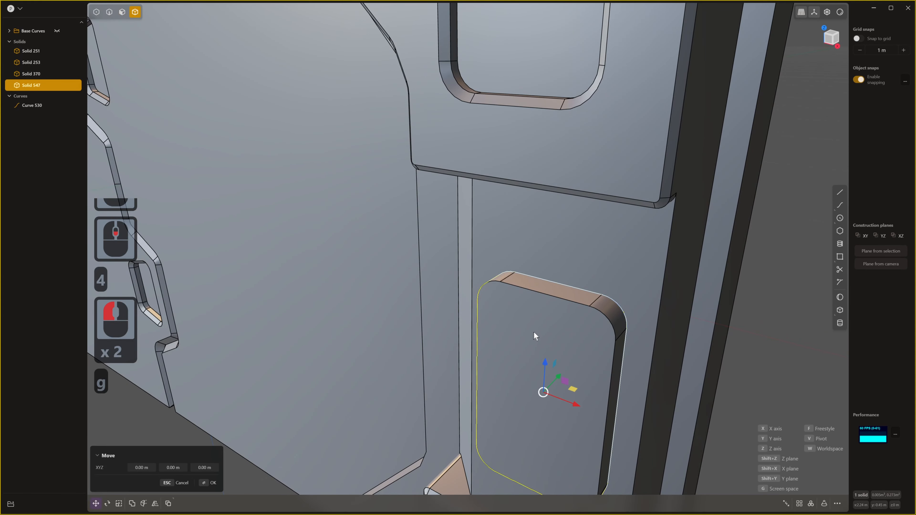
left_click_drag(559, 381, 566, 375)
middle_click_drag(566, 375, 574, 375)
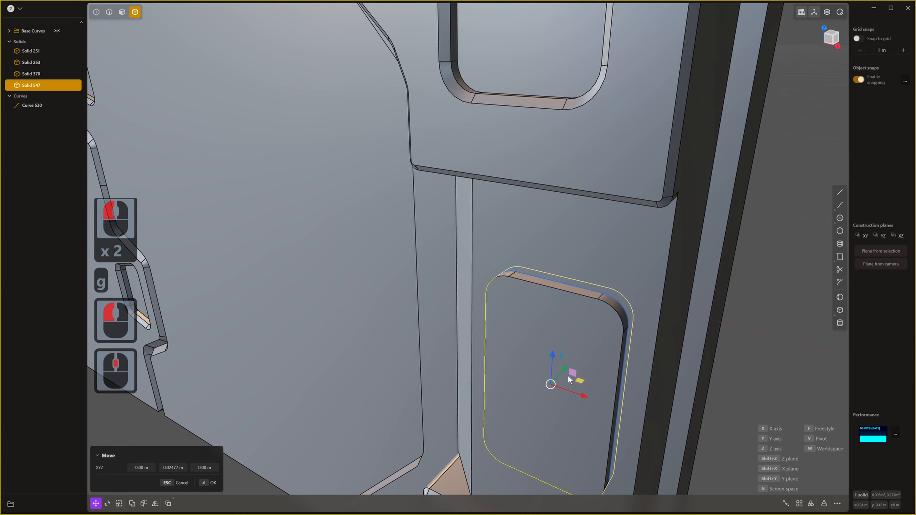
- Subtract the rounded block from the right end piece with a Boolean difference and delete the leftover rectangle curve
key("4")
left_click(628, 251)
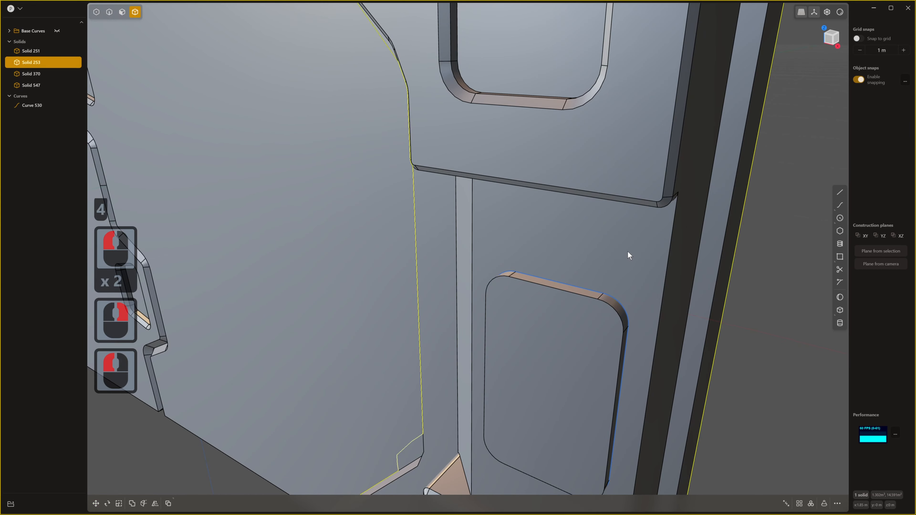
key("q")
left_click(578, 310)
middle_click_drag(577, 309, 637, 313)
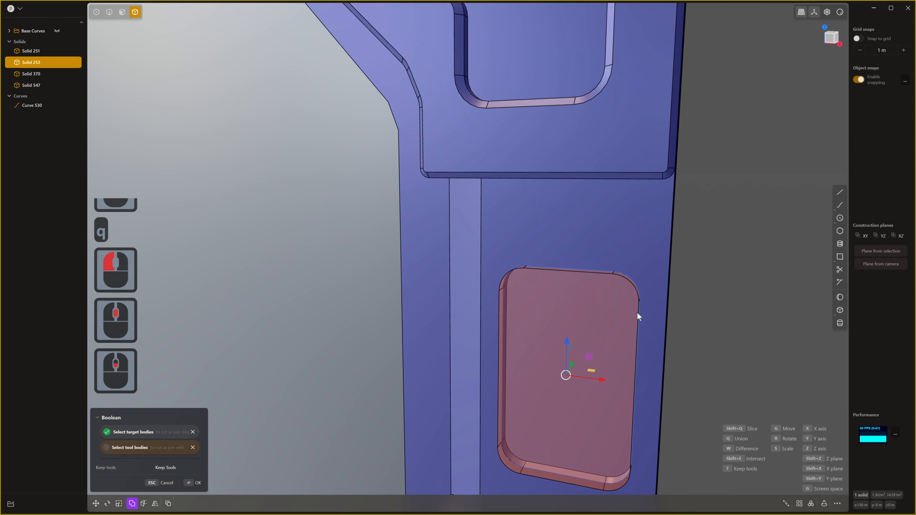
scroll(730, 253, "down", 4)
middle_click_drag(730, 253, 715, 271)
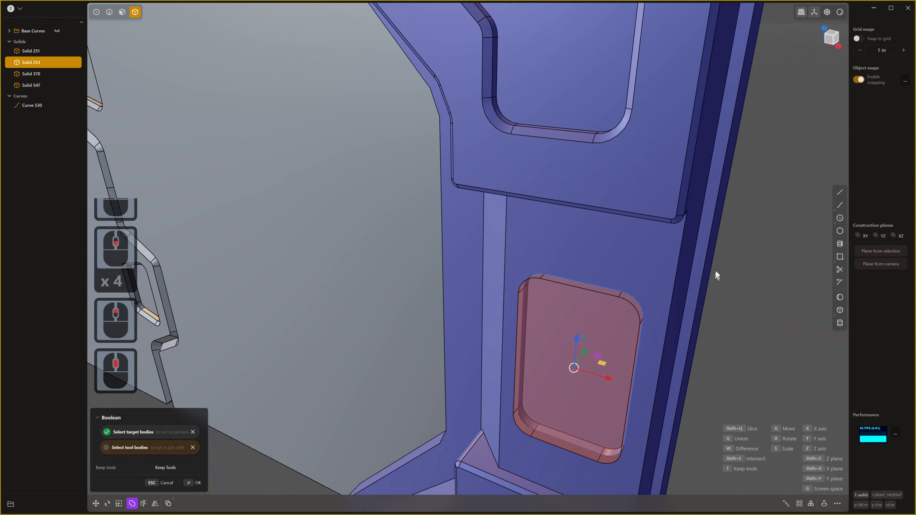
right_click(740, 245)
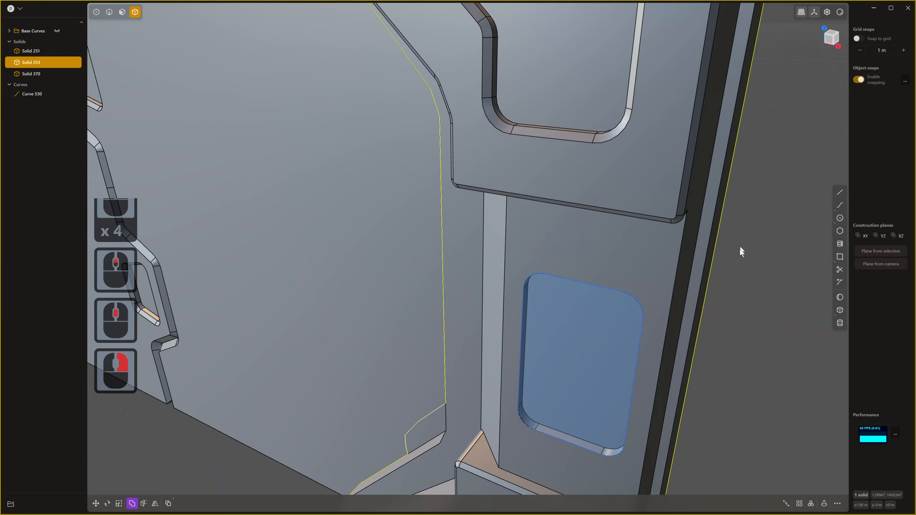
left_click(39, 94)
key("x")
- Offset the outline of the rounded recess's floor face inward by about 0.014 m
scroll(549, 416, "up", 2)
middle_click_drag(569, 383, 573, 390)
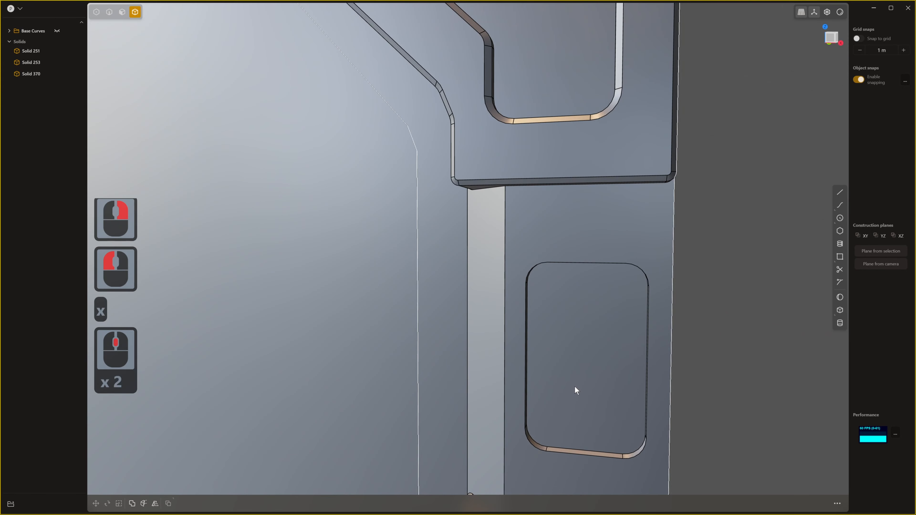
key("3")
left_click(579, 381)
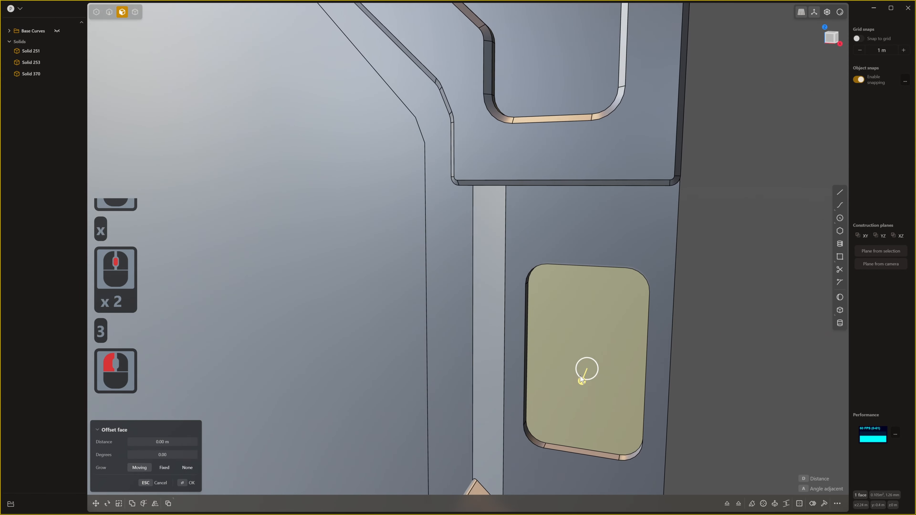
middle_click_drag(580, 378, 600, 371)
key("1")
scroll(613, 375, "up", 12)
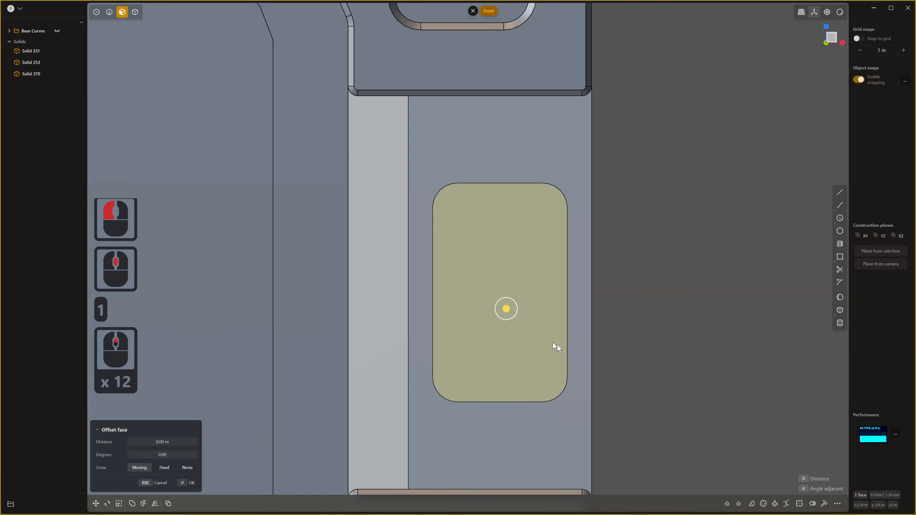
scroll(556, 346, "up", 2)
middle_click_drag(557, 347, 580, 417, "shift")
scroll(582, 409, "down", 1)
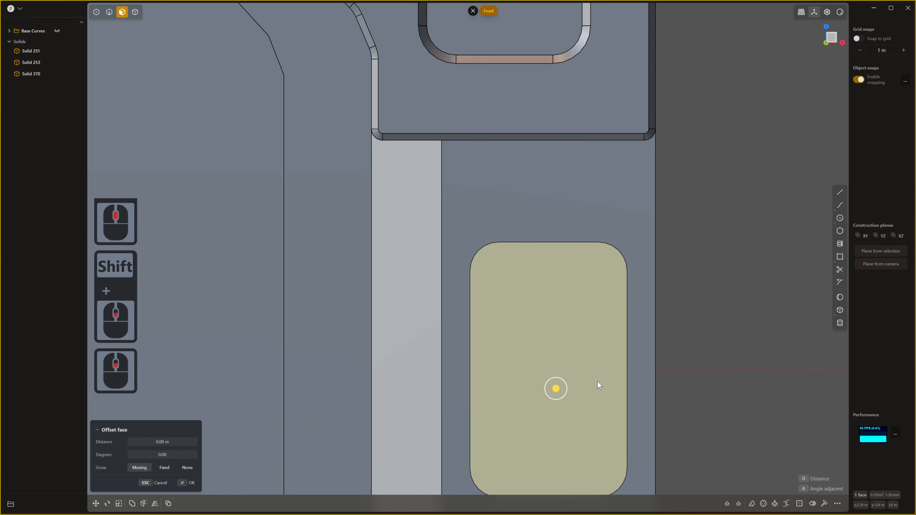
key("o")
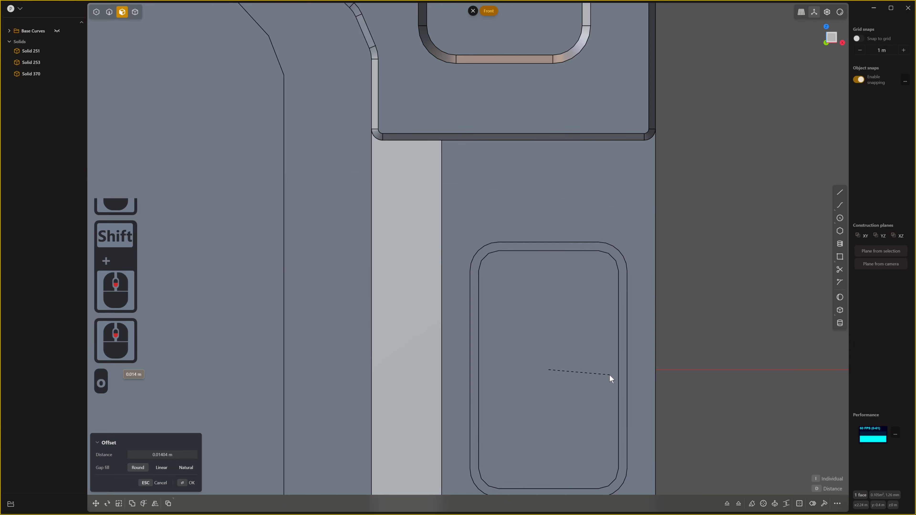
left_click(610, 376)
right_click(628, 367)
- Push the inner floor face of the rounded recess about 0.03 m deeper to form a stepped pocket
middle_click_drag(554, 361, 596, 400)
scroll(537, 391, "down", 6)
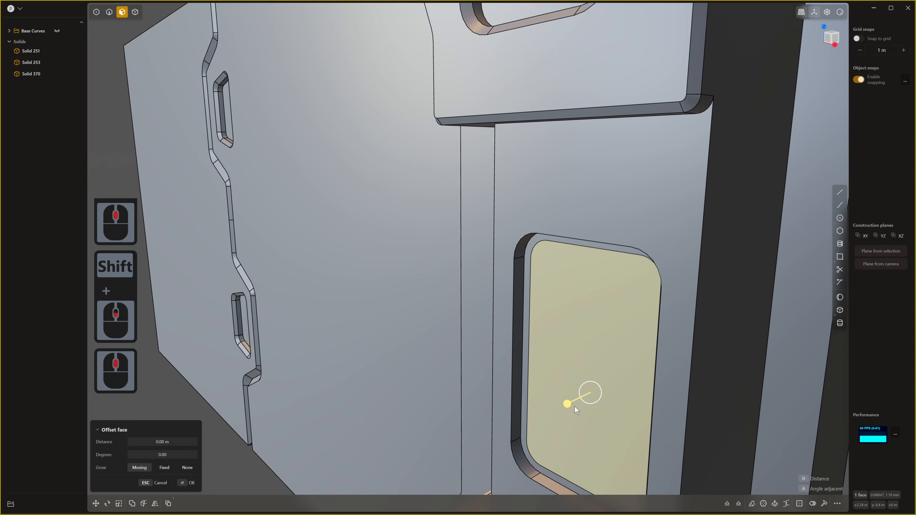
left_click_drag(570, 403, 584, 398)
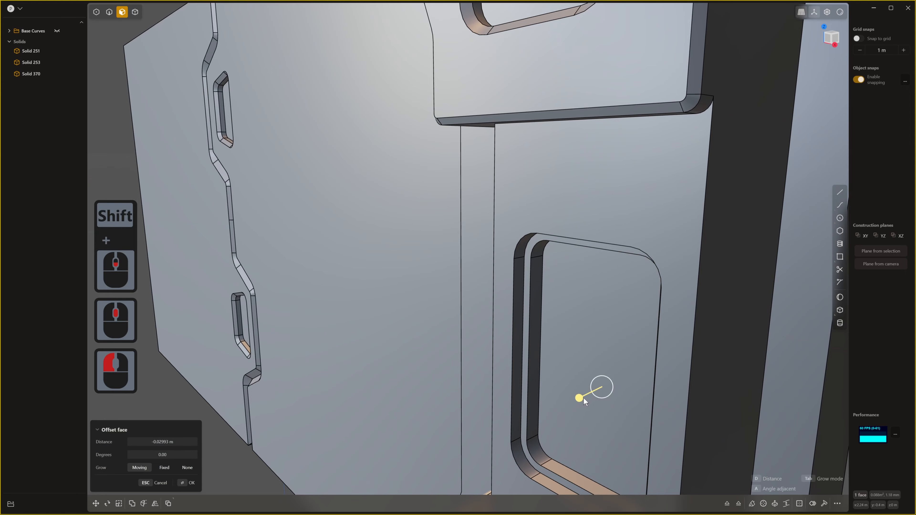
right_click(583, 398)
- Chamfer the outer rim edges and the inner step edges of the rounded recess
key("2")
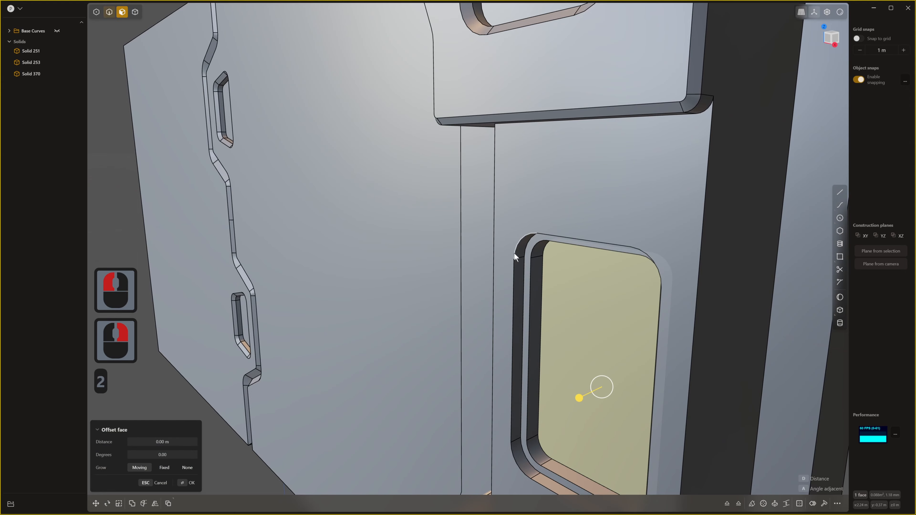
left_click(514, 252)
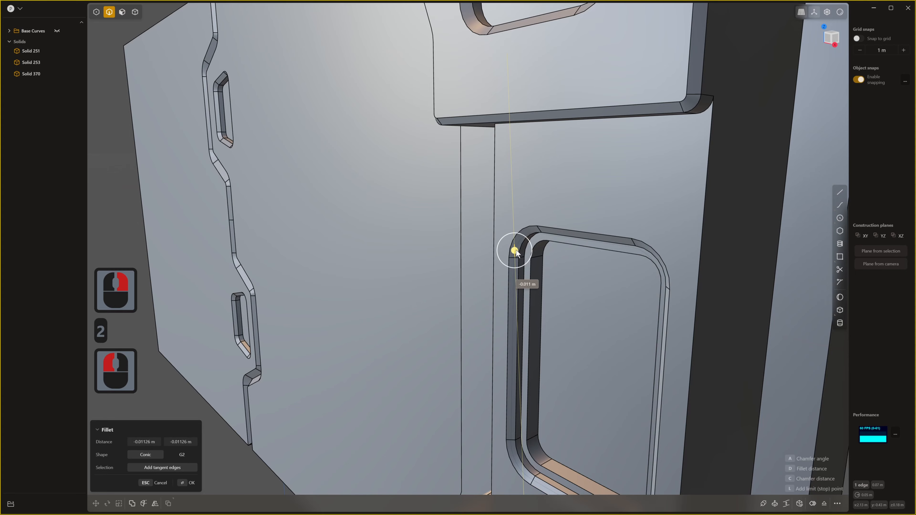
left_click_drag(517, 251, 535, 275)
right_click(517, 253)
left_click(531, 273)
right_click(534, 275)
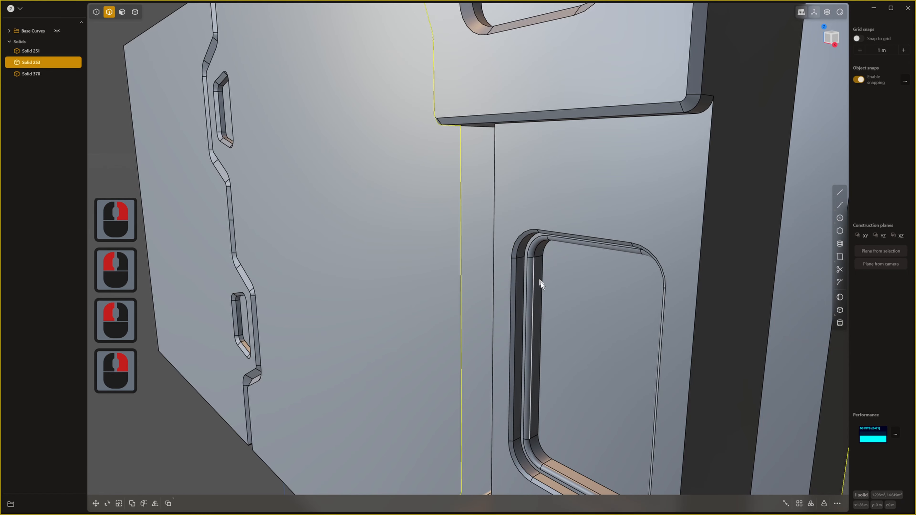
- Draw a centre-based square about 0.042 m wide at the middle of the stepped recess in the Front view
middle_click_drag(541, 282, 607, 289)
key("1")
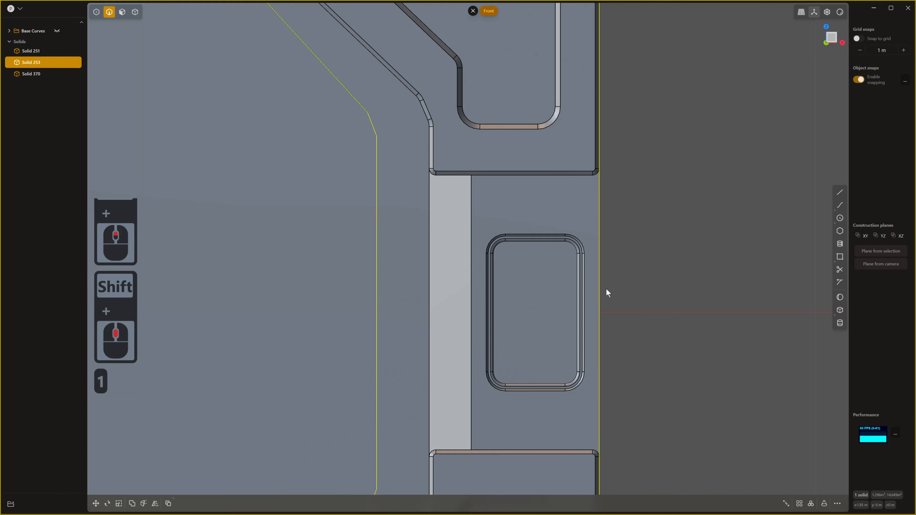
scroll(572, 305, "up", 6)
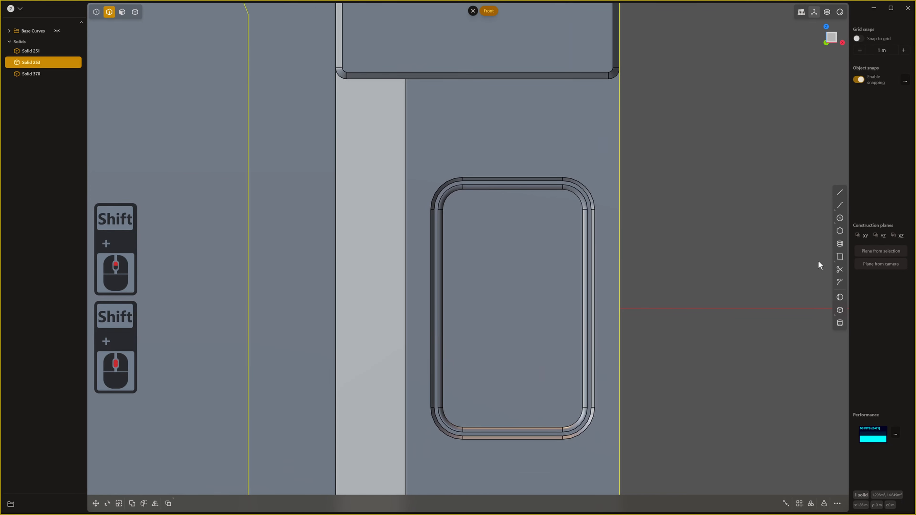
left_click(840, 257)
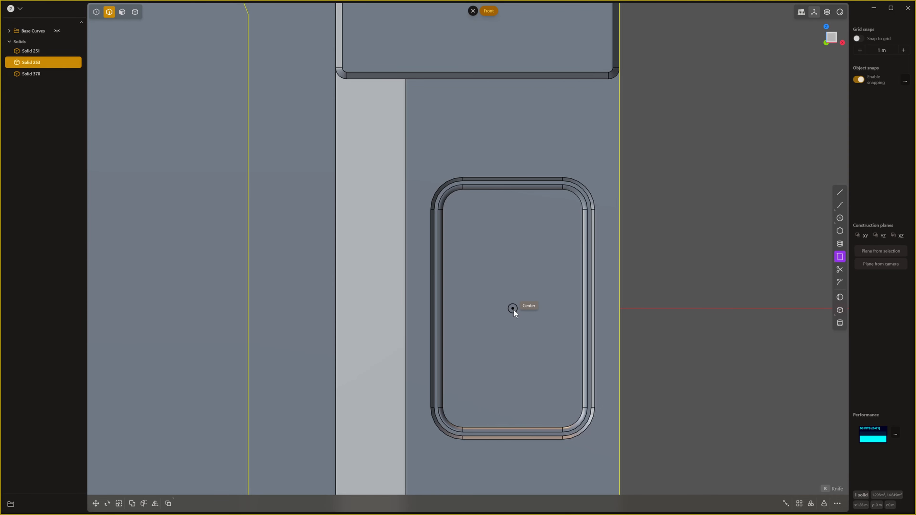
left_click(514, 311)
key("Tab")
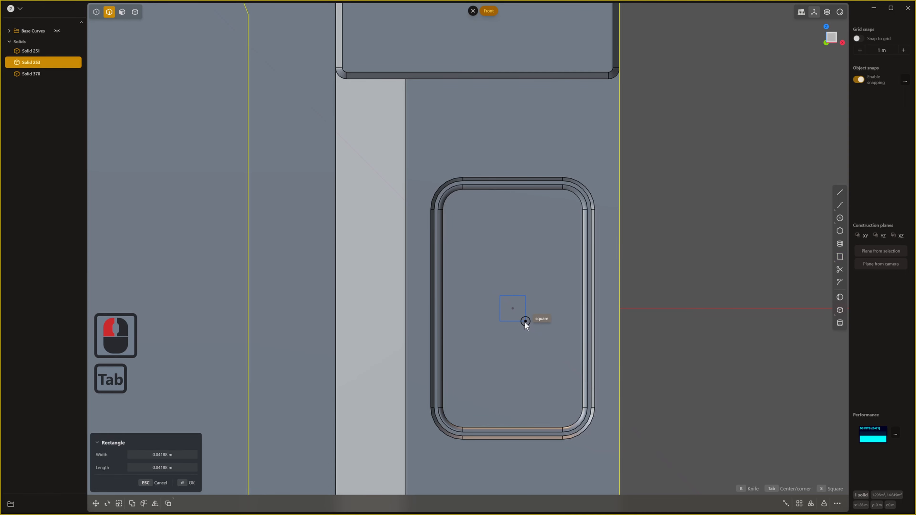
left_click(525, 321)
right_click(545, 325)
- Round all four corners of the small square curve with a small fillet
key("1")
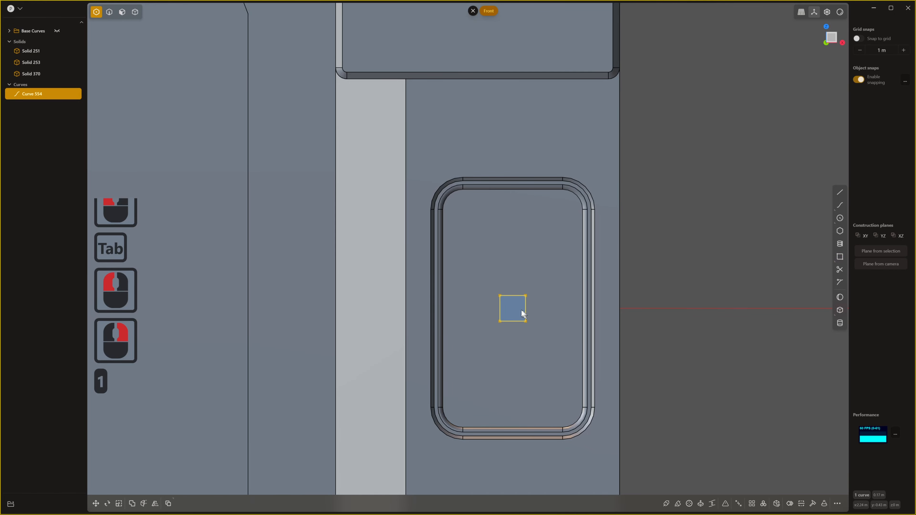
key("b")
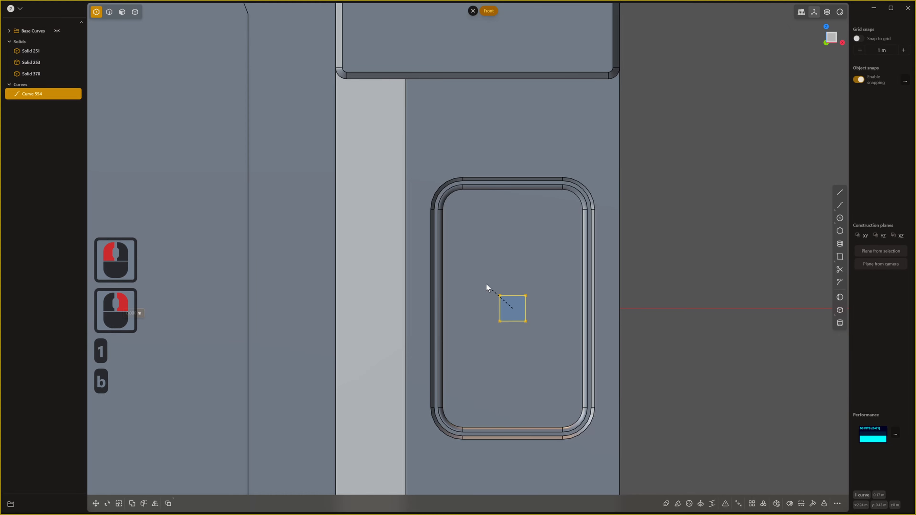
left_click(484, 276)
right_click(484, 276)
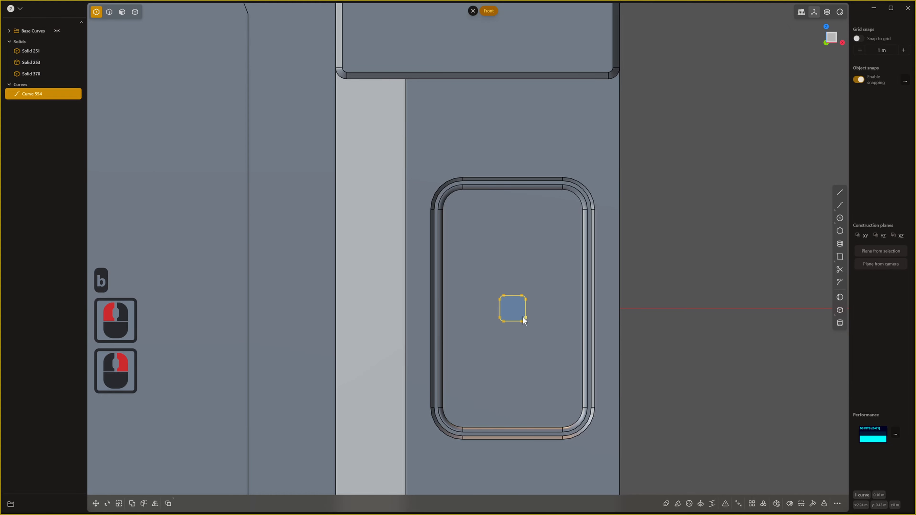
- Move the small rounded square about 0.1415 m up and 0.047 m left toward the recess's upper-left corner
middle_click_drag(523, 317, 552, 332)
scroll(548, 339, "up", 1)
scroll(552, 333, "down", 4)
key("KP_1")
key("4")
key("g")
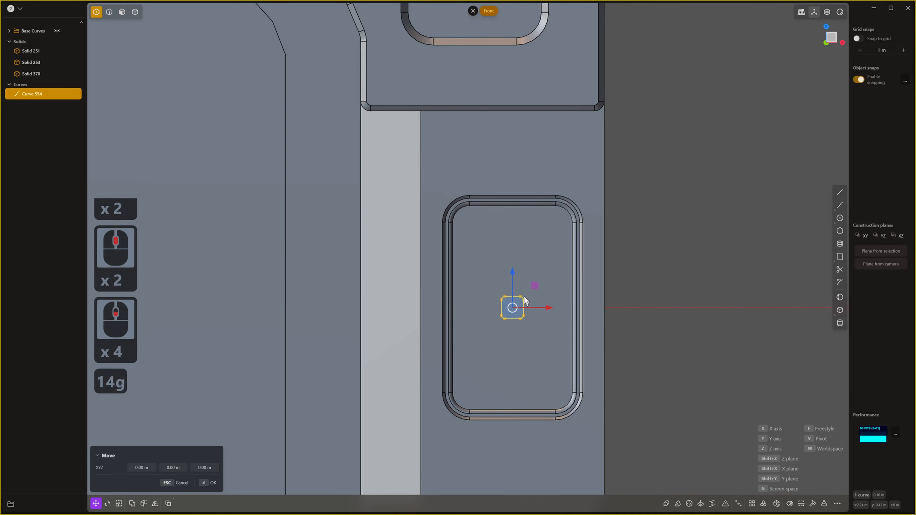
left_click(507, 198)
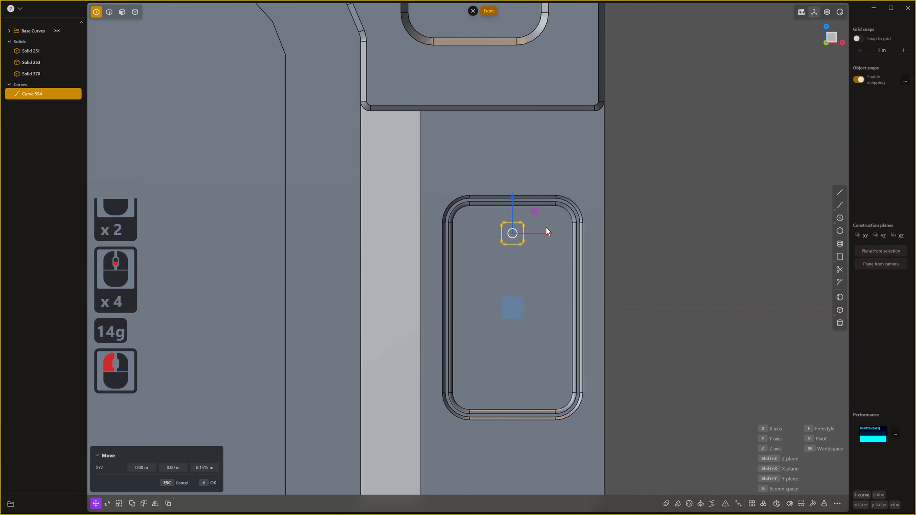
right_click(549, 233)
key("g")
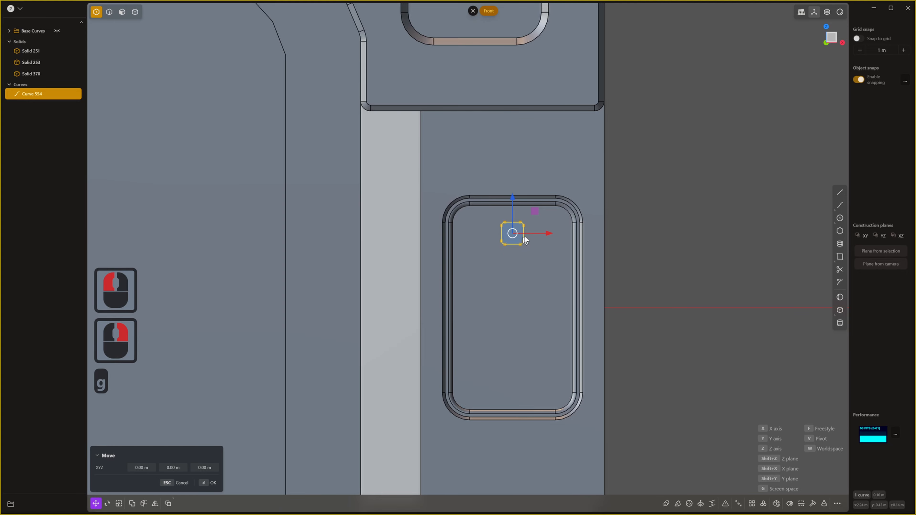
left_click(525, 234)
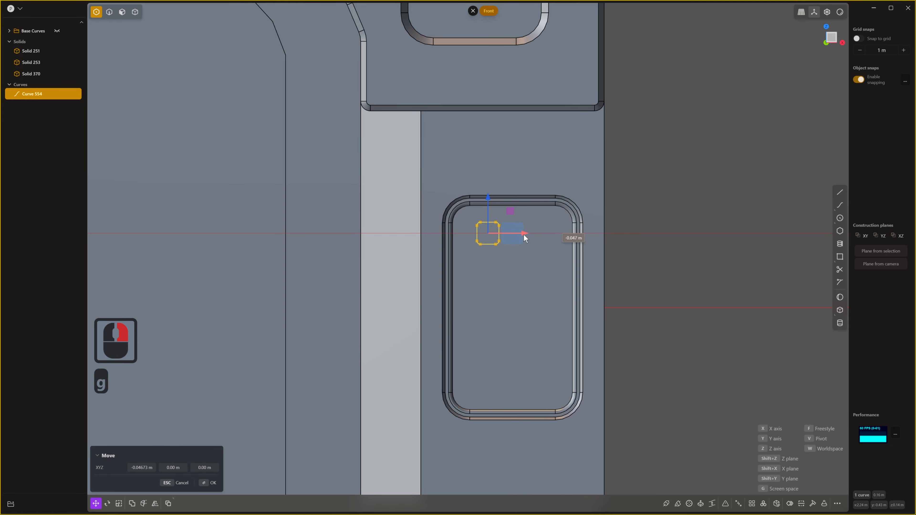
right_click(524, 235)
middle_click_drag(532, 251, 455, 348)
scroll(524, 267, "up", 3)
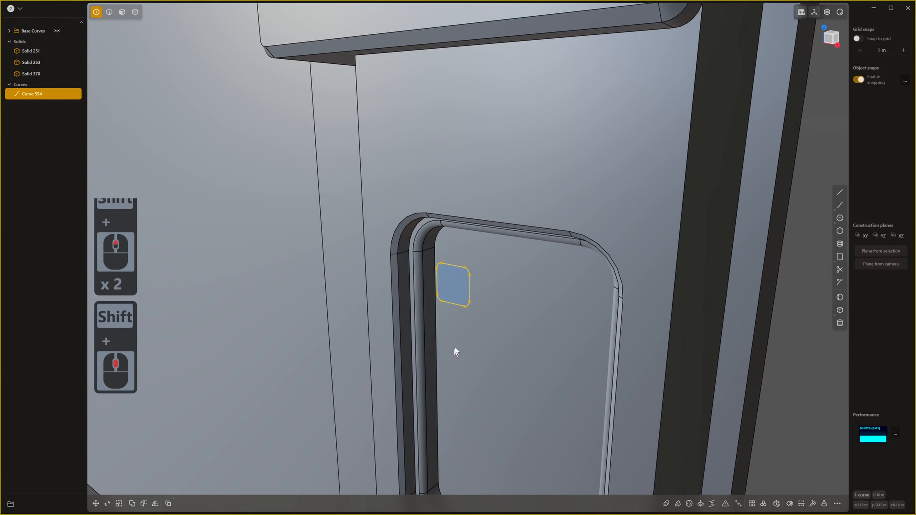
- Extrude the small rounded-square profile into a solid block running through the recess floor
scroll(463, 331, "down", 2)
scroll(463, 331, "up", 2)
scroll(462, 336, "up", 5)
middle_click_drag(468, 317, 458, 364, "shift")
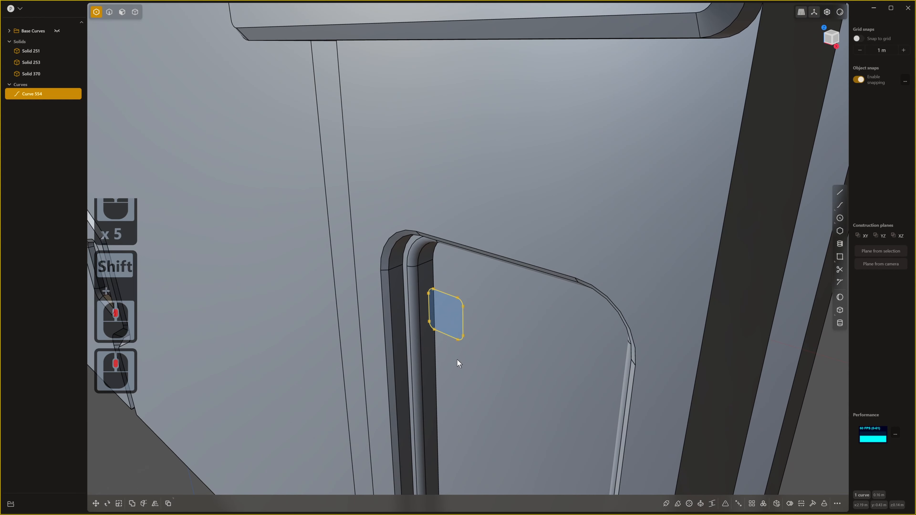
key("3")
left_click_drag(456, 321, 497, 306)
right_click(522, 329)
middle_click_drag(523, 332, 454, 364)
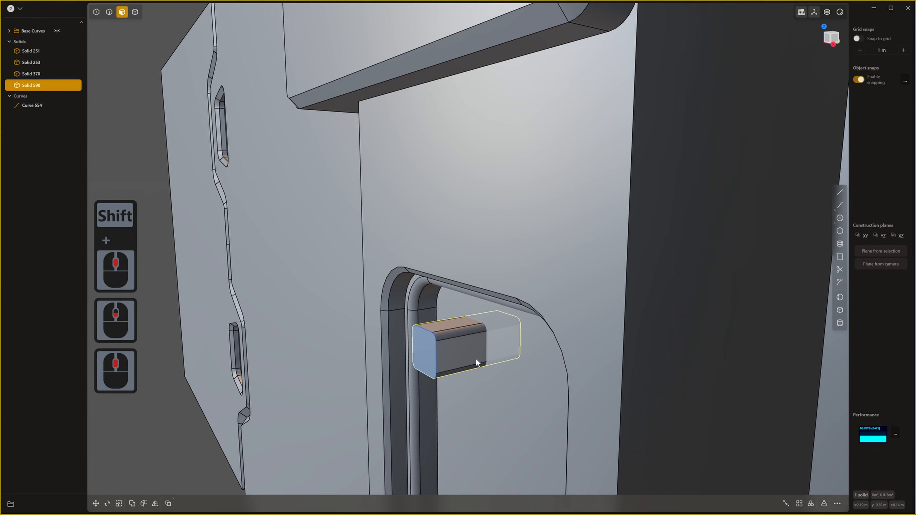
- Move the small block slightly forward so it protrudes further out of the recess floor
key("g")
left_click_drag(488, 347, 477, 341)
right_click(477, 341)
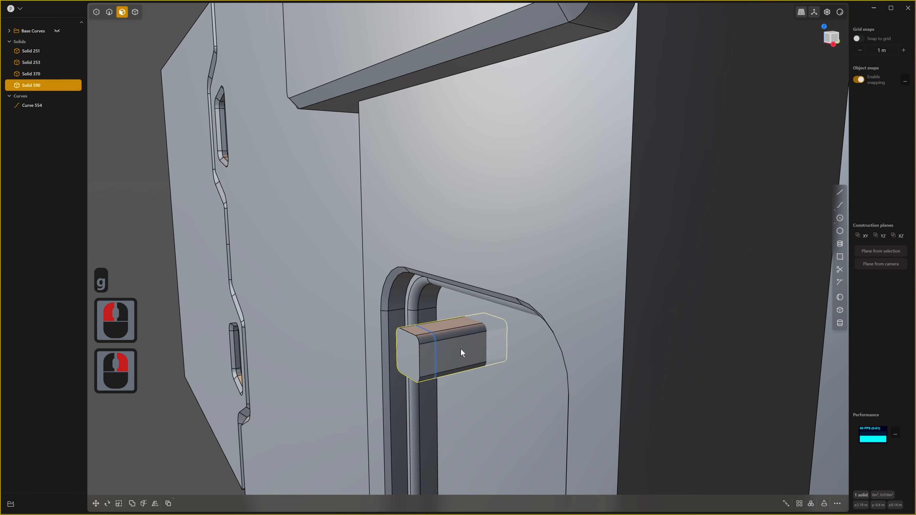
middle_click_drag(461, 348, 475, 354)
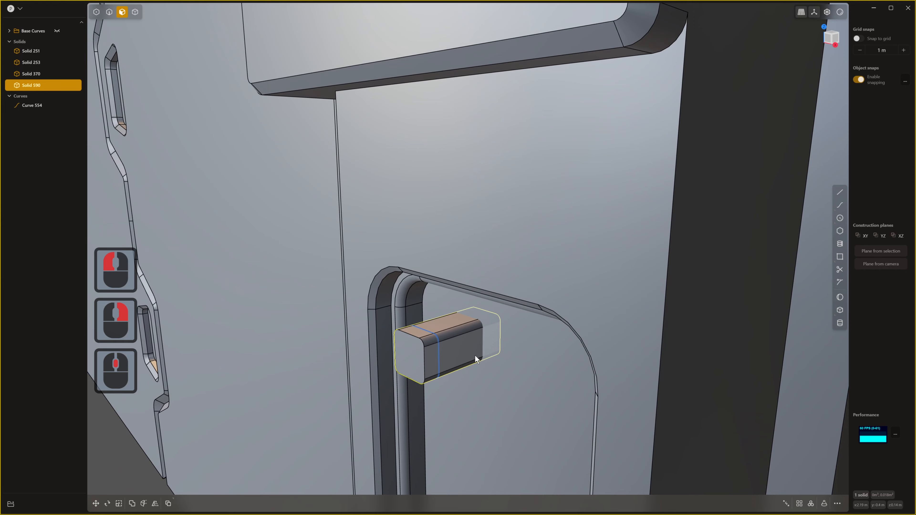
- Duplicate the small block, shift the copy 0.00176 m along Y and scale it uniformly to about 0.856
key("d")
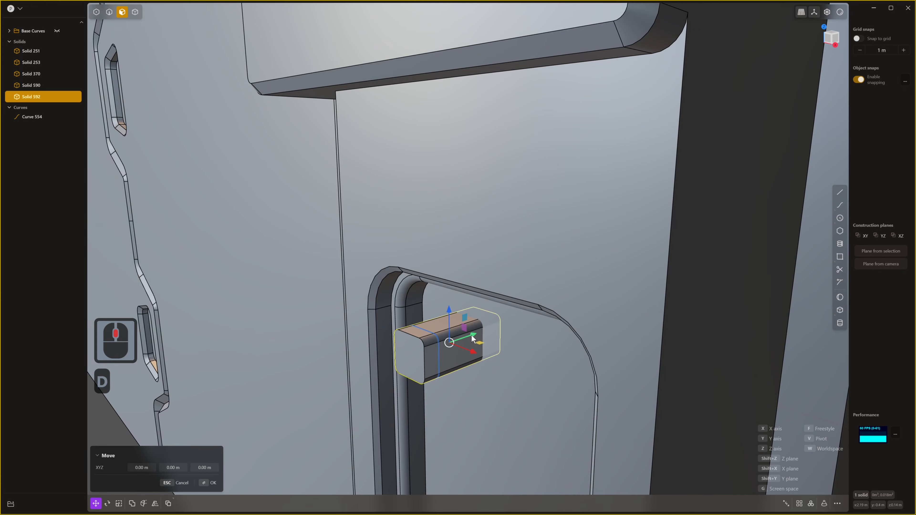
left_click_drag(473, 335, 513, 347)
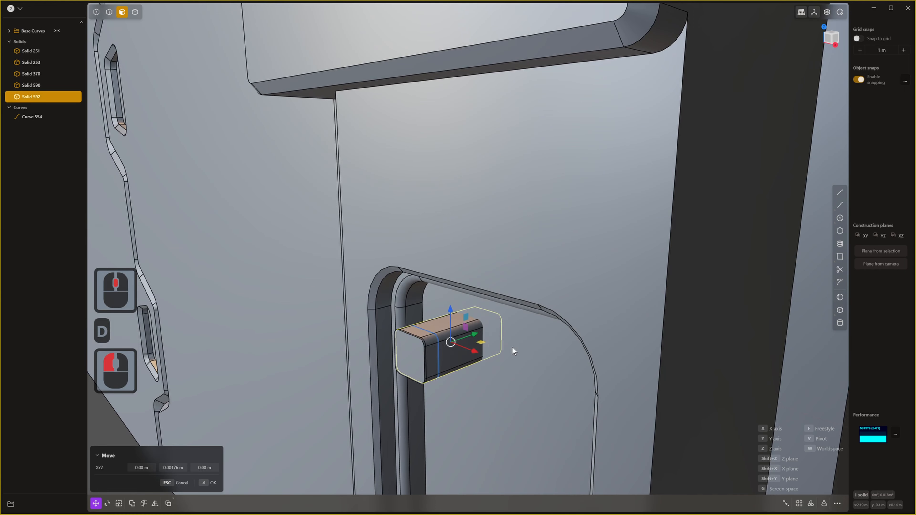
key("s")
key("s")
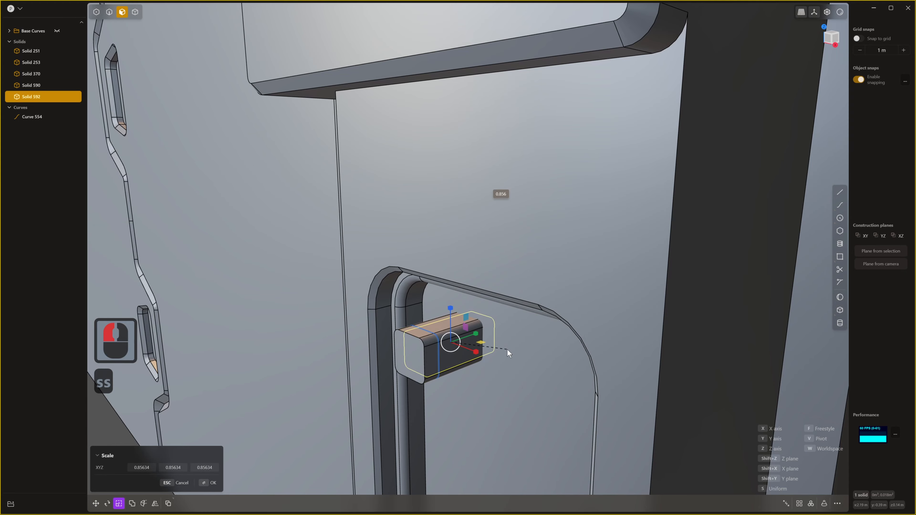
left_click(507, 350)
right_click(502, 354)
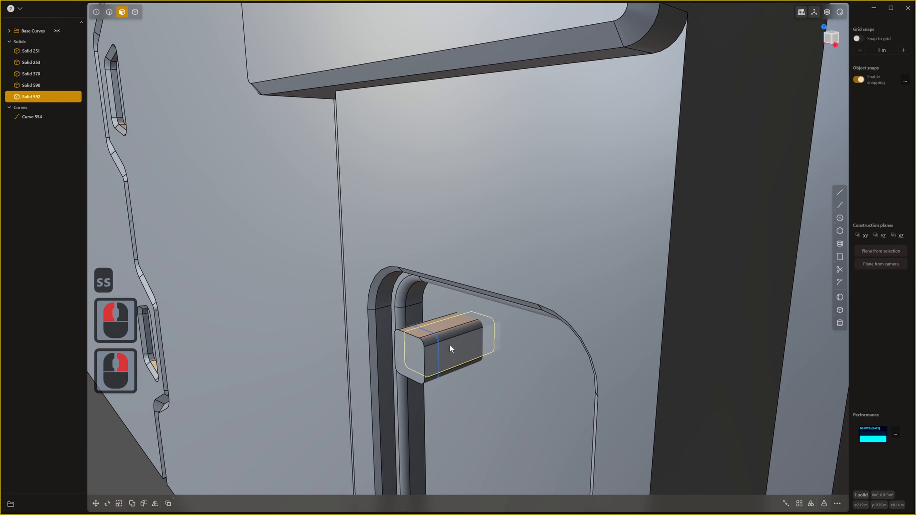
- Delete the leftover rounded-square curve used to make the block
middle_click_drag(449, 345, 458, 361)
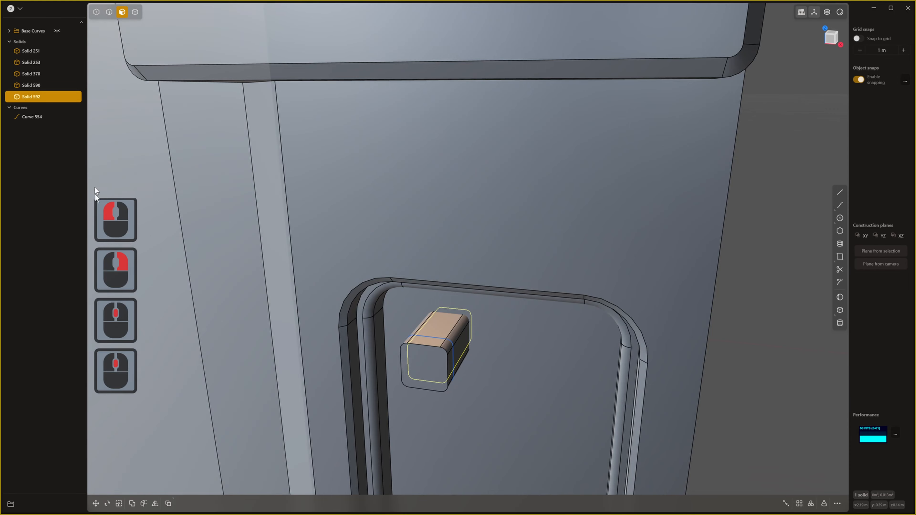
left_click(40, 119)
key("x")
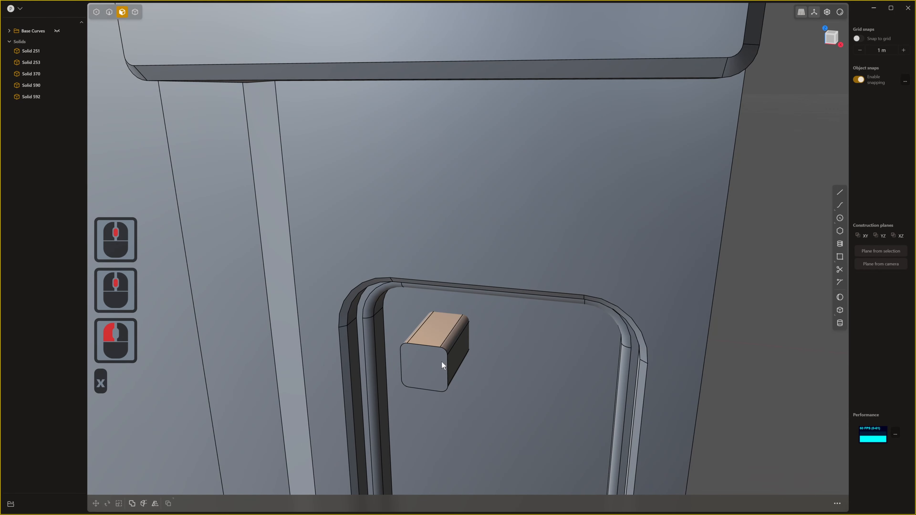
left_click(442, 365)
key("4")
left_click(446, 344)
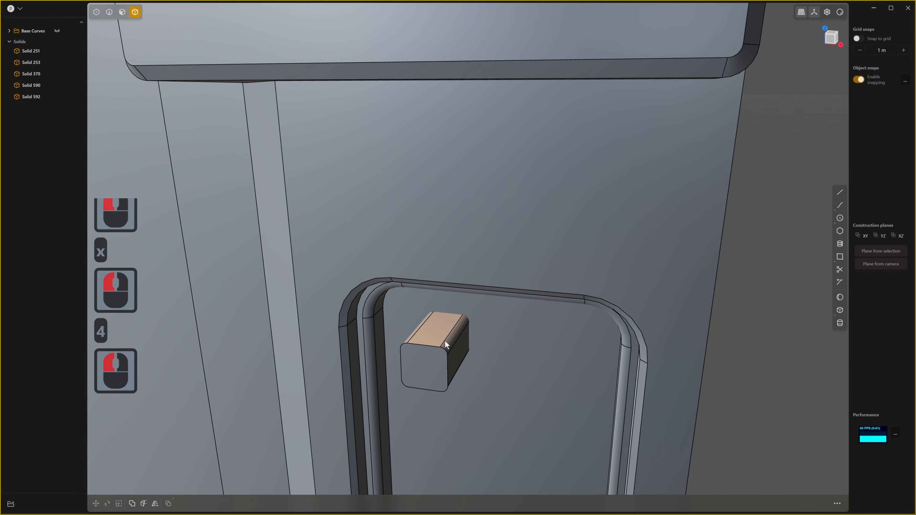
left_click(446, 345)
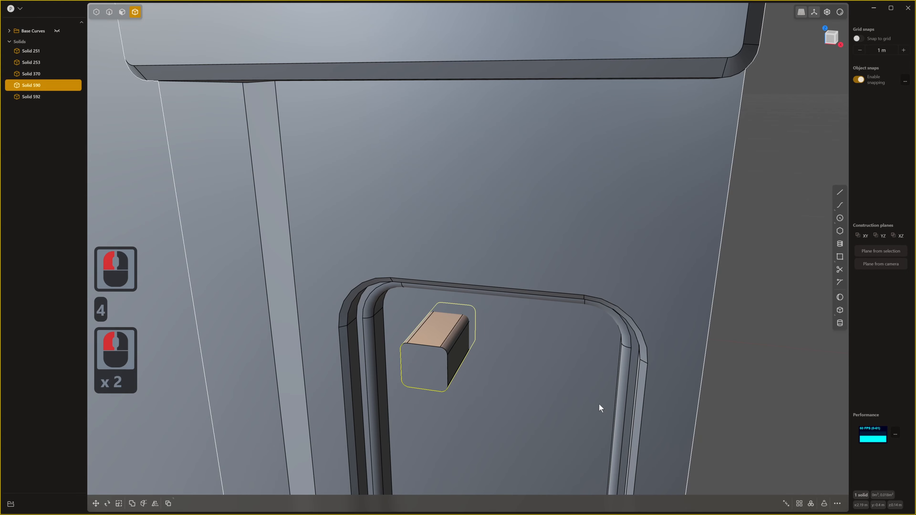
- Create a temporary construction plane from the recess's floor face and save it as a custom plane
key("1")
scroll(515, 345, "down", 4)
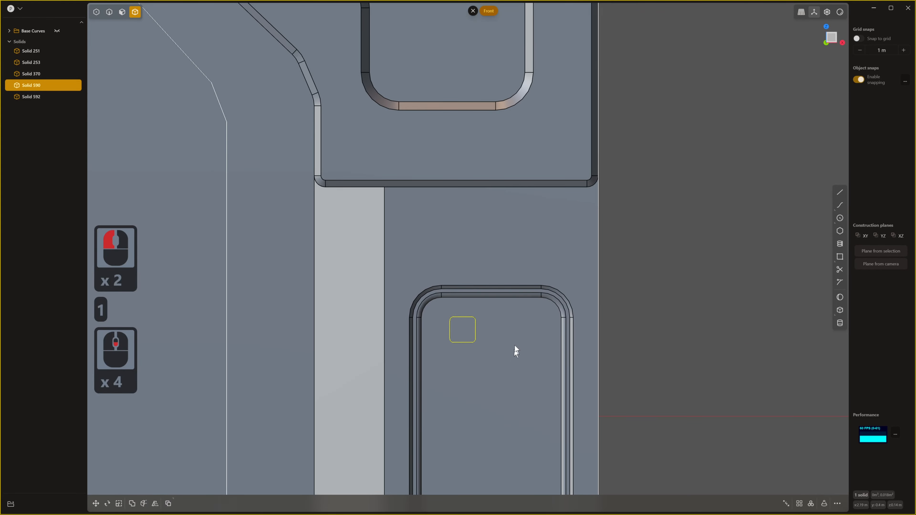
middle_click_drag(515, 346, 505, 347, "shift")
key("3")
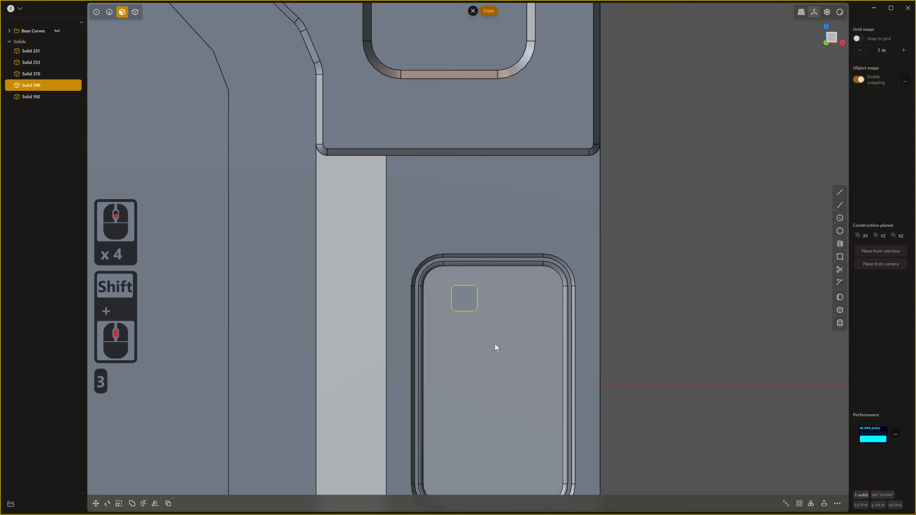
left_click(495, 347)
key("1")
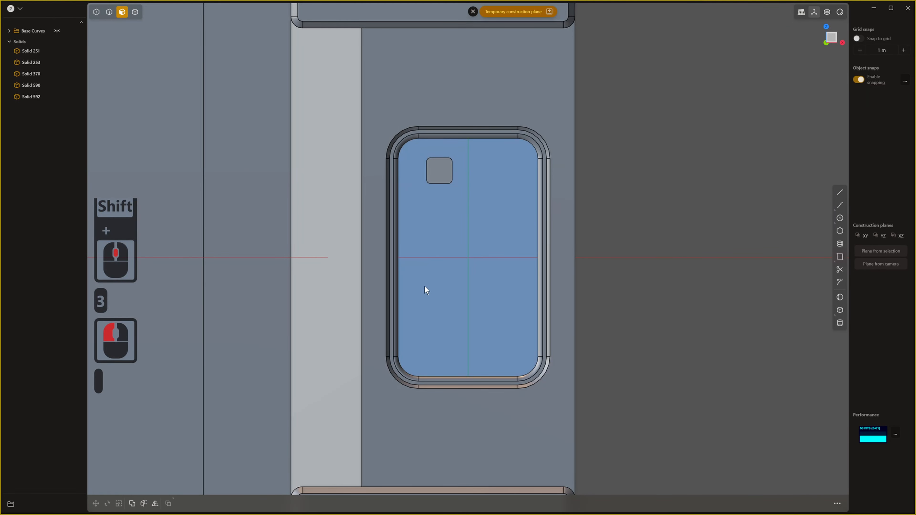
middle_click(469, 230)
middle_click(469, 230)
left_click(513, 13)
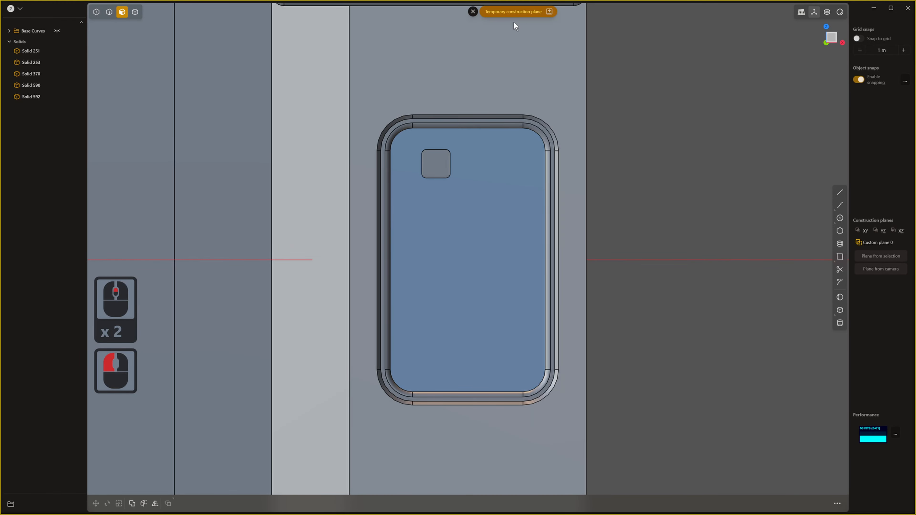
- Activate Custom plane 0 as the working plane, facing the recess straight on
middle_click(640, 290)
middle_click(640, 290)
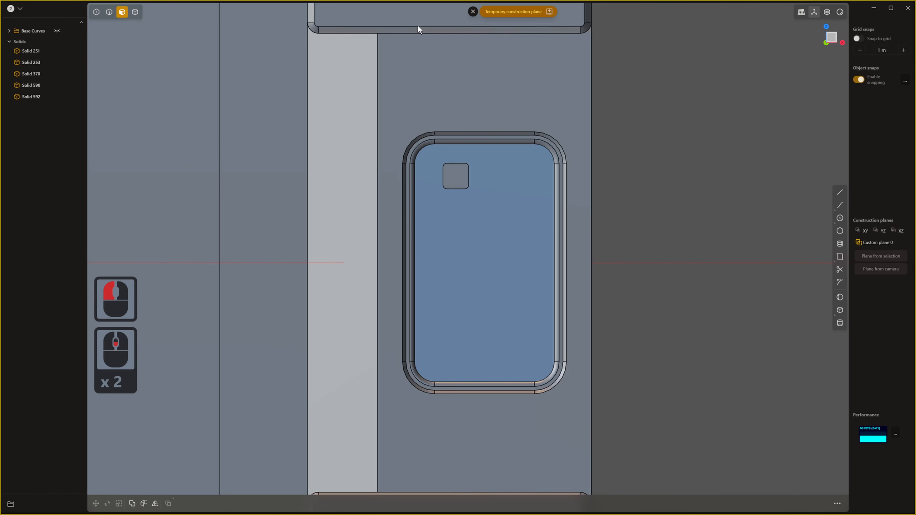
middle_click_drag(695, 293, 640, 316)
scroll(680, 281, "up", 6)
scroll(678, 278, "down", 4)
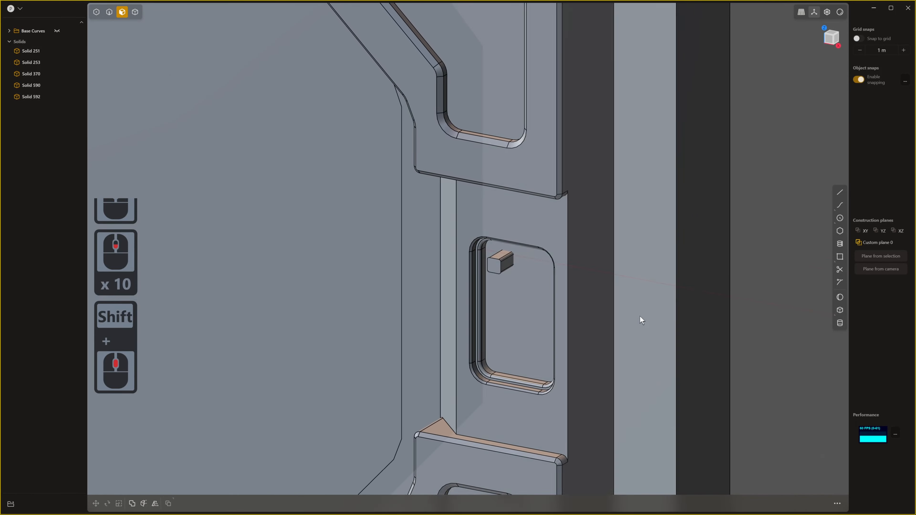
scroll(640, 316, "up", 2)
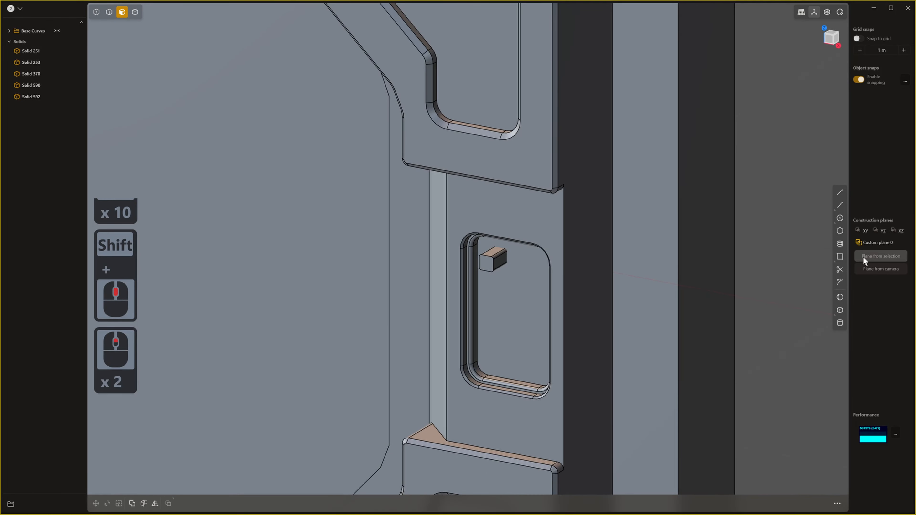
double_click(888, 243)
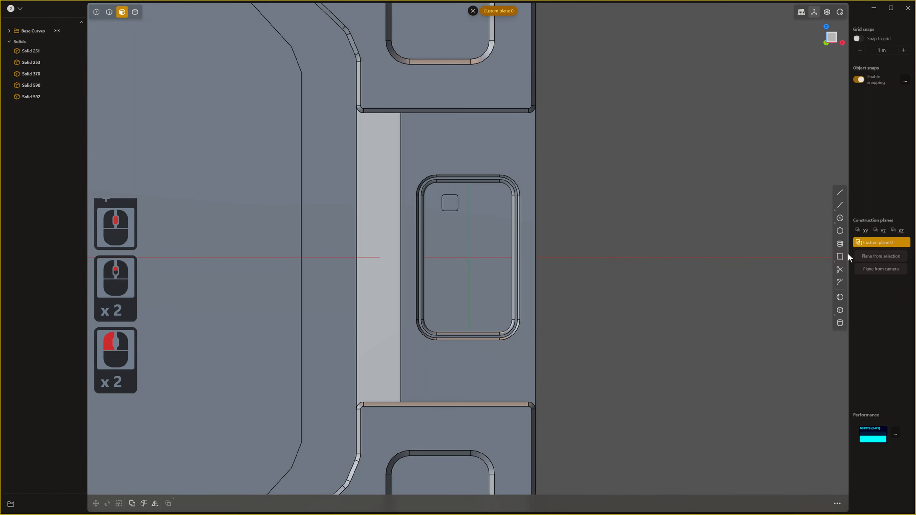
scroll(462, 355, "up", 6)
middle_click_drag(450, 221, 435, 323, "shift")
scroll(449, 328, "up", 1)
key("3")
left_click(430, 261)
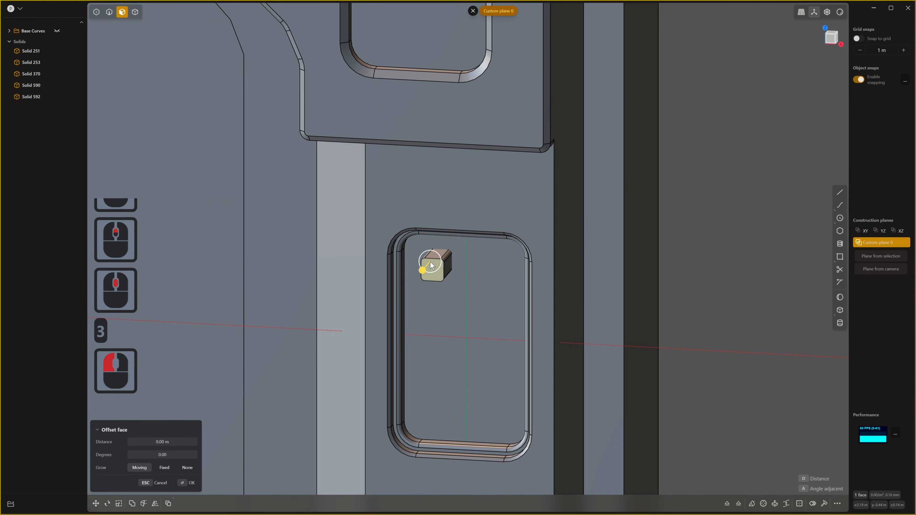
key("4")
right_click(485, 243)
- Place a rectangular array of the larger small block along X in the Front view, spanning 0.11176 m across the recess
key("4")
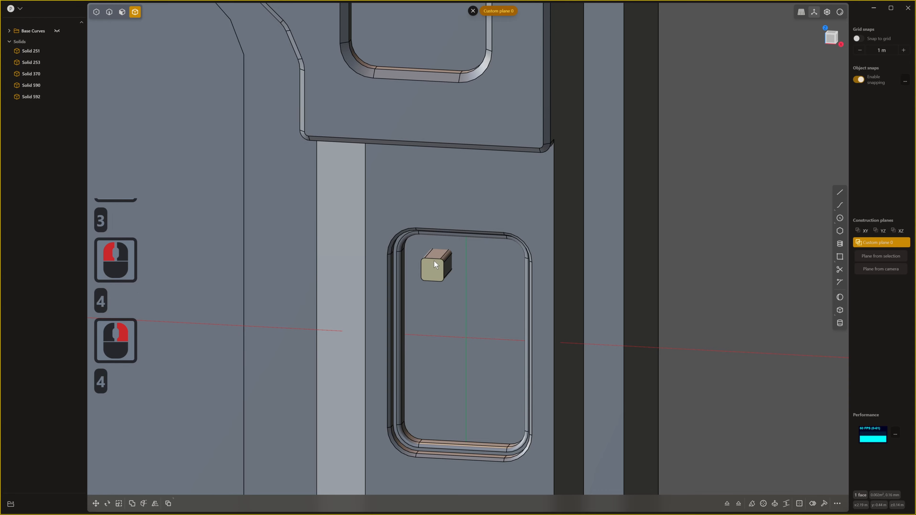
left_click(438, 257)
left_click(438, 259)
middle_click(438, 264)
middle_click(438, 264)
key("1")
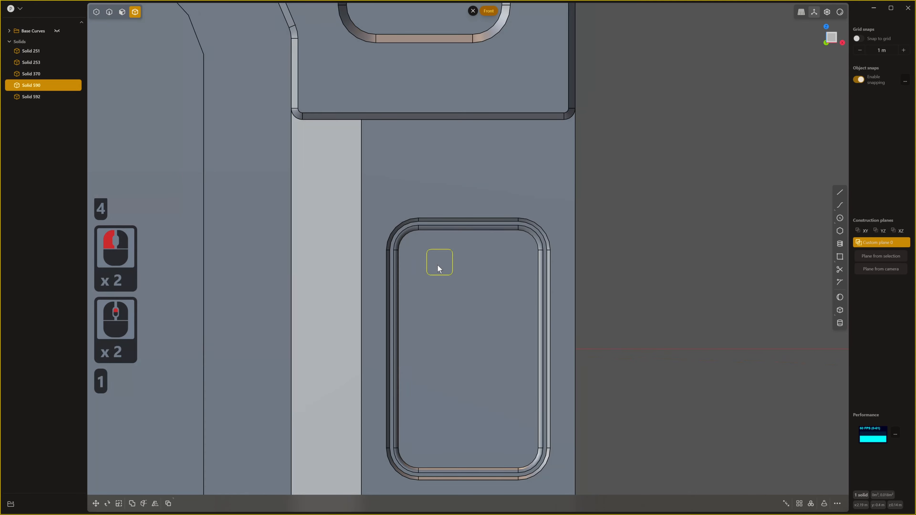
middle_click(435, 225)
middle_click(435, 226)
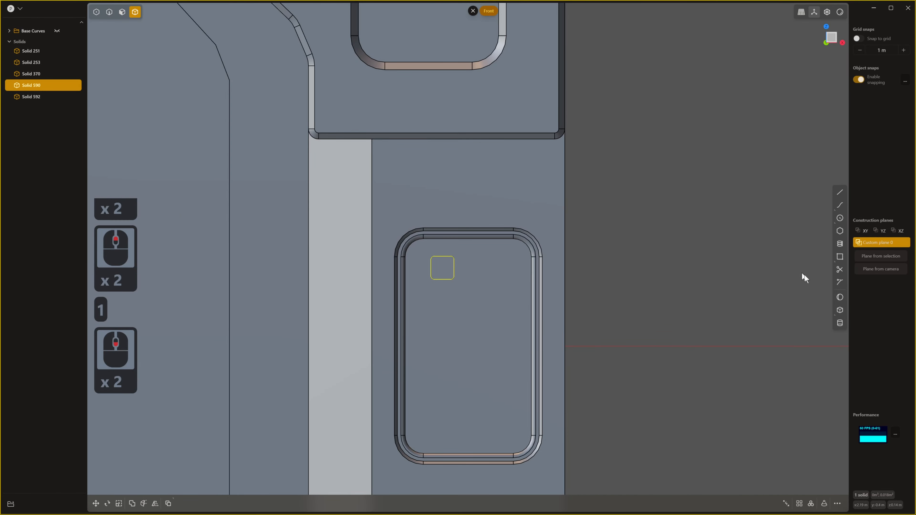
left_click(800, 503)
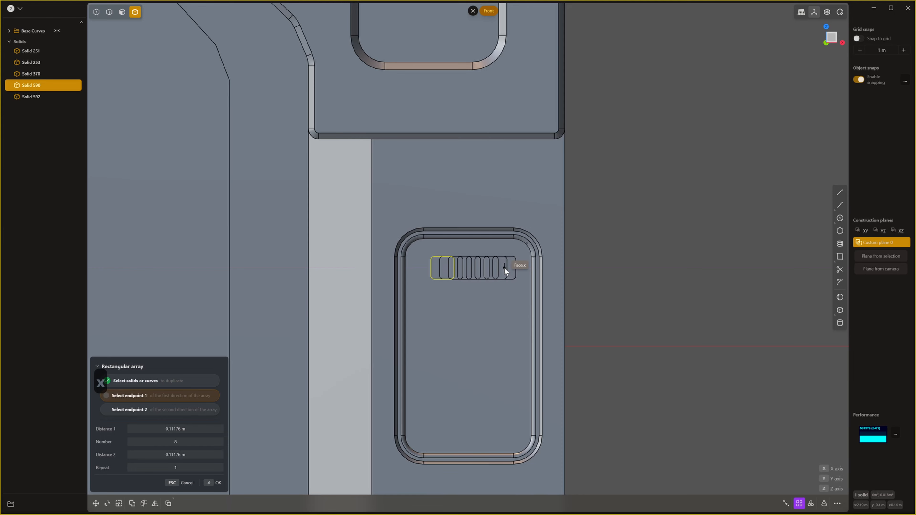
left_click(504, 268)
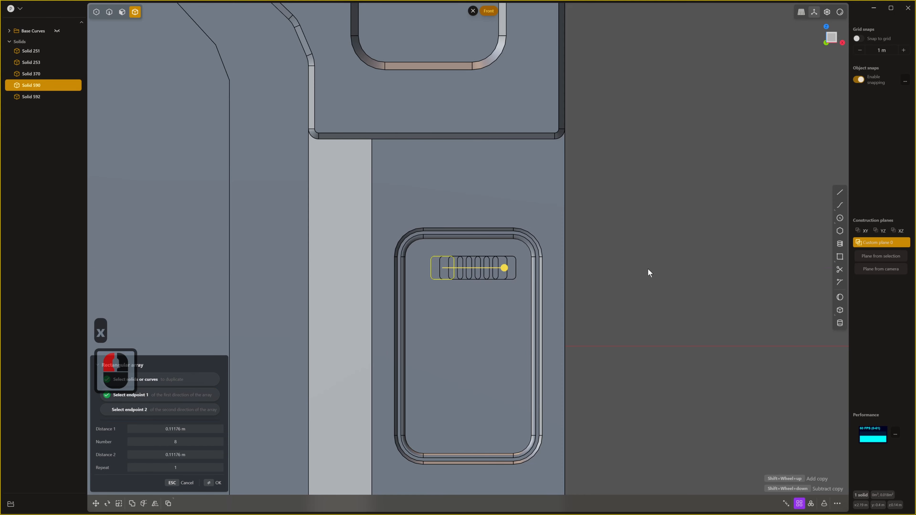
- Set the number of blocks in the horizontal array to 3 and apply it
scroll(494, 293, "up", 2, "shift")
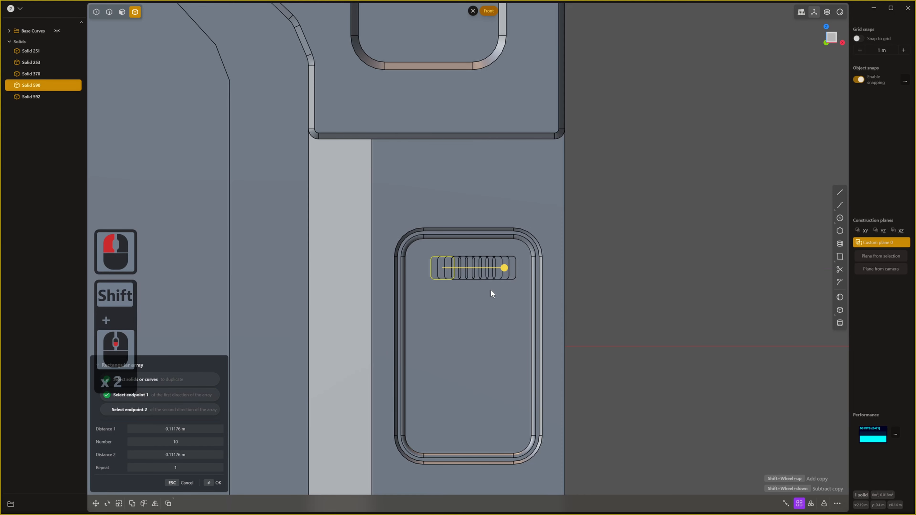
scroll(490, 278, "up", 2, "shift")
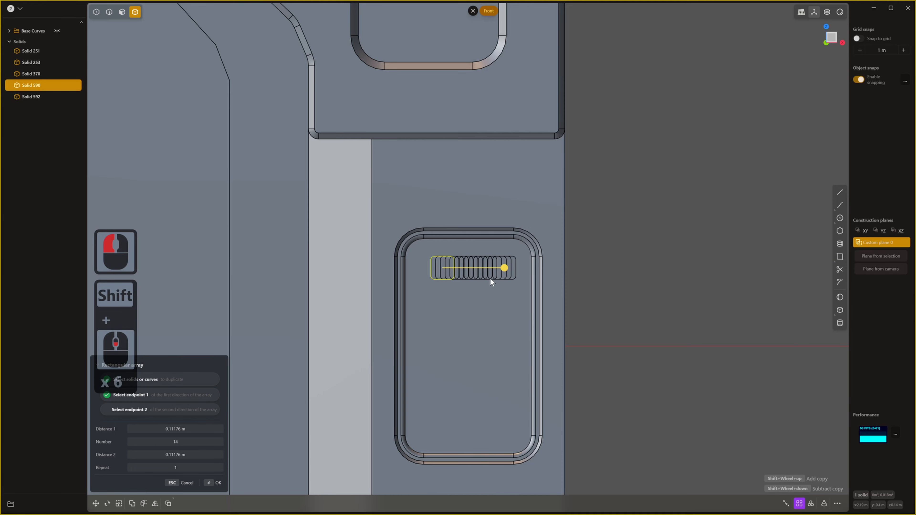
scroll(491, 278, "down", 9, "shift")
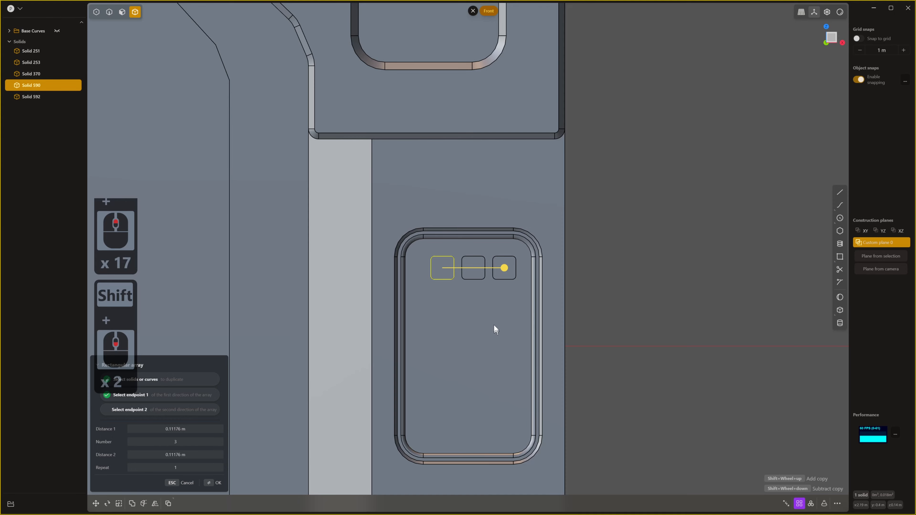
scroll(493, 321, "up", 1, "shift")
scroll(493, 321, "down", 1, "shift")
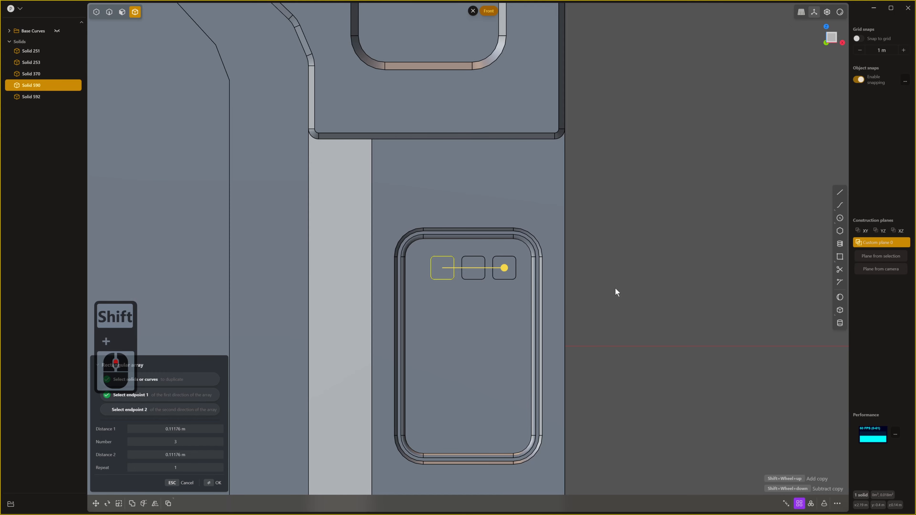
right_click(596, 291)
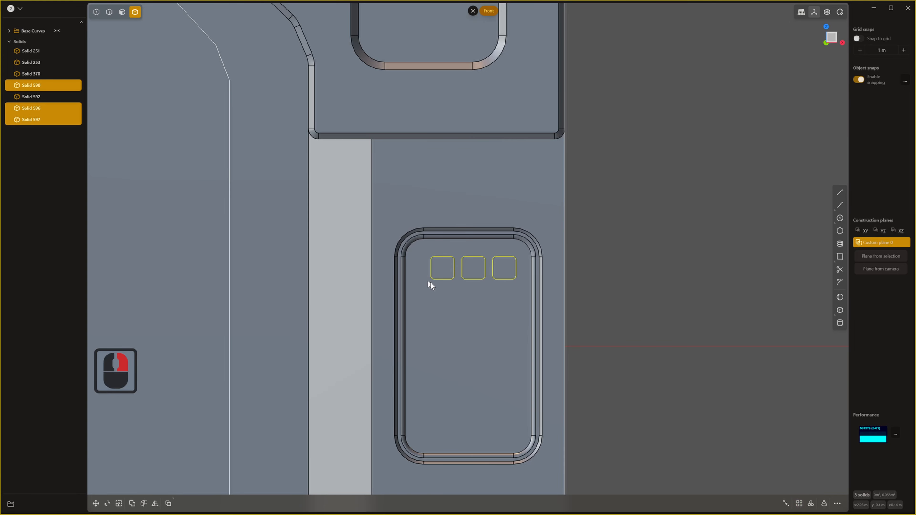
- Array the row of three blocks along Y into 4 rows spanning about 0.22749 m down the recess
left_click(799, 506)
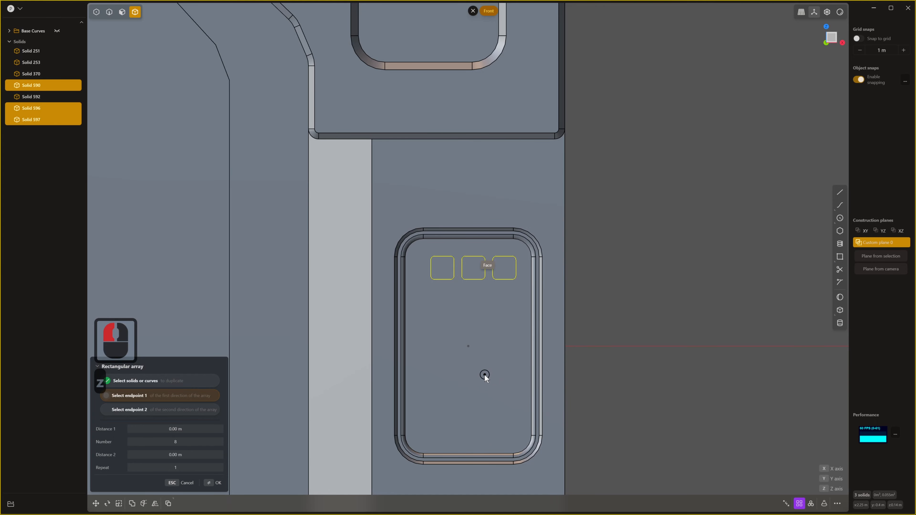
key("y")
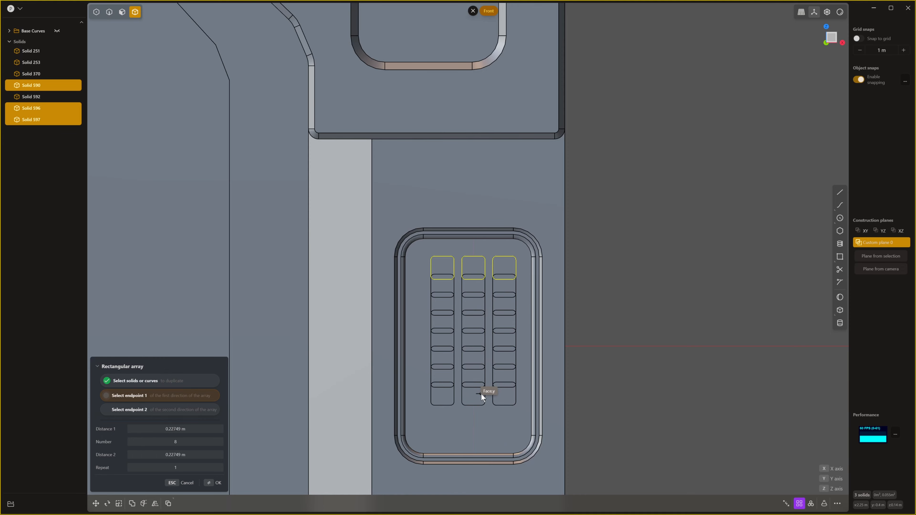
left_click(481, 394)
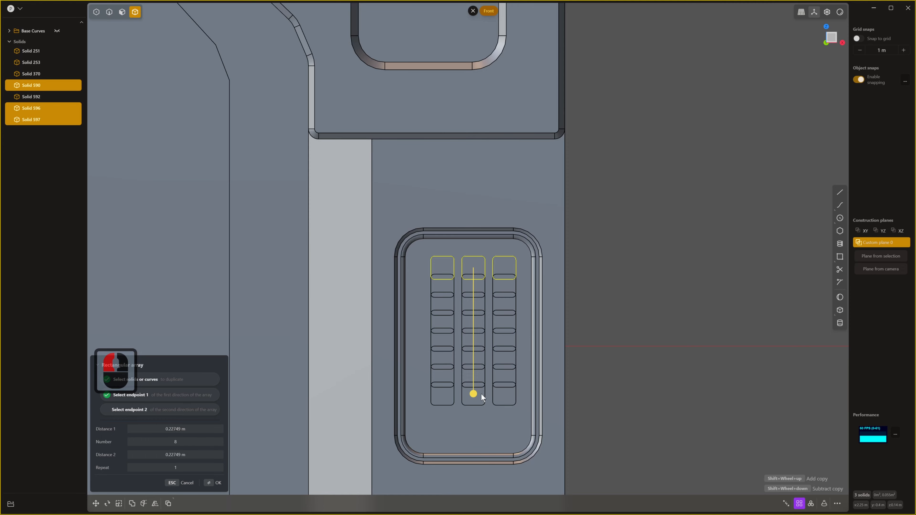
scroll(481, 394, "down", 3, "shift")
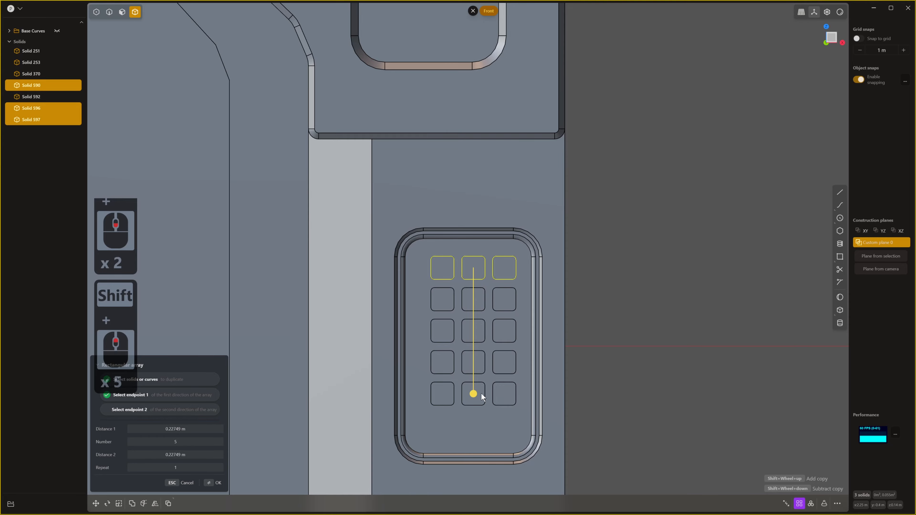
scroll(481, 393, "down", 1, "shift")
left_click(483, 393)
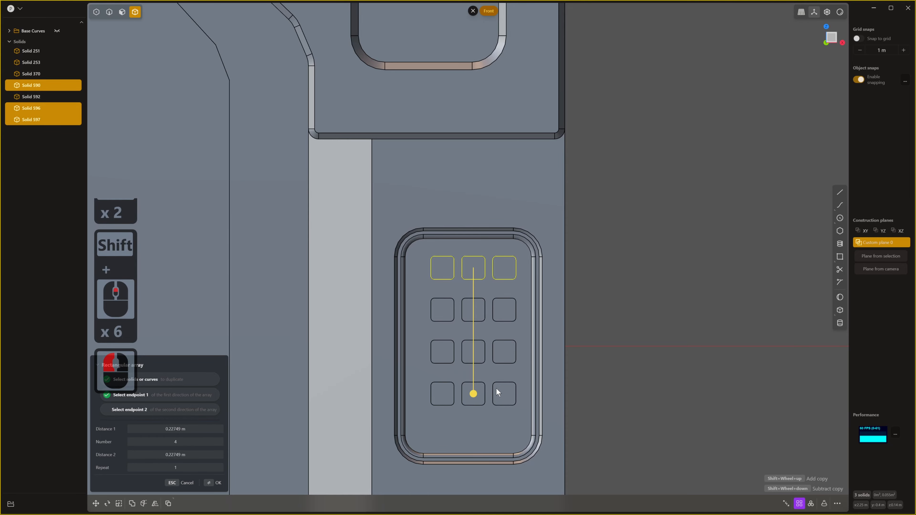
right_click(517, 387)
middle_click_drag(516, 387, 487, 406)
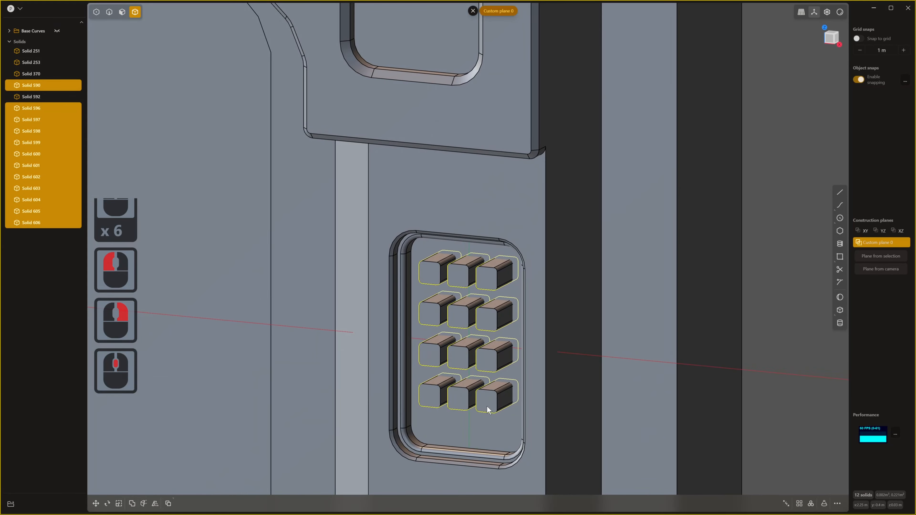
scroll(490, 401, "down", 7)
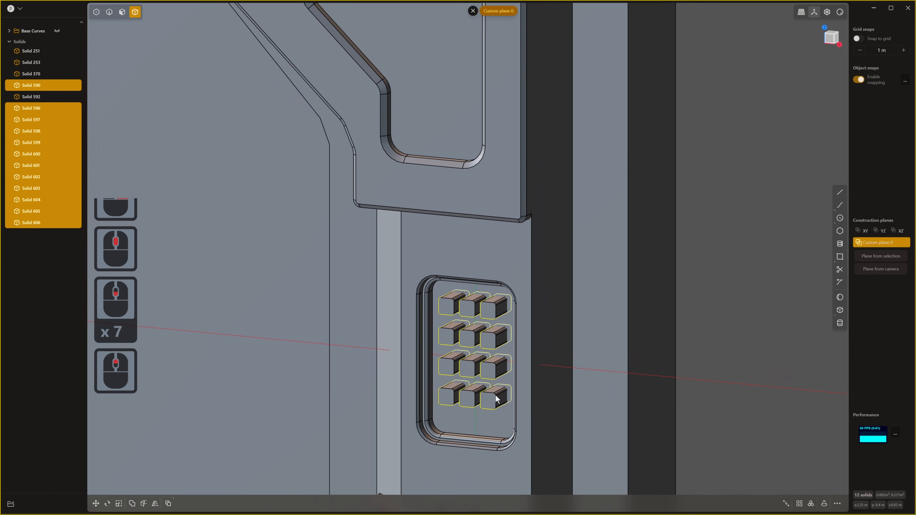
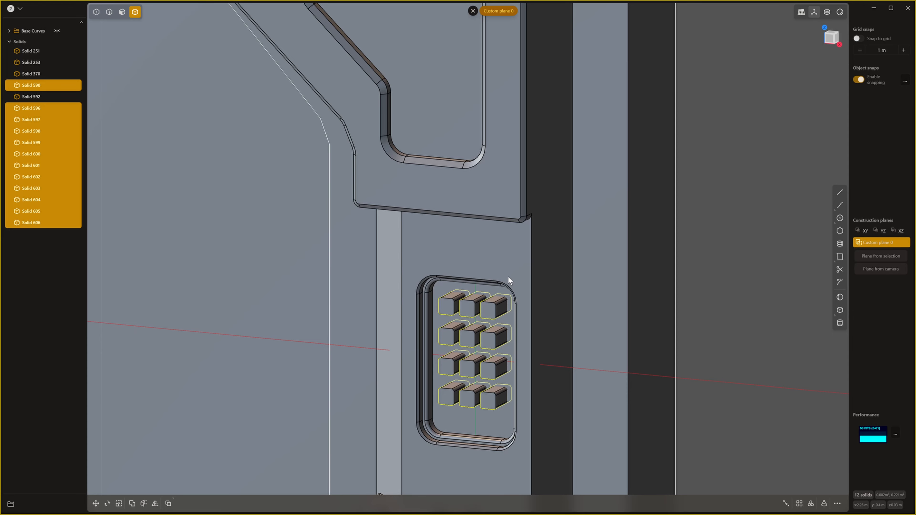
key("q")
right_click(518, 266)
key("ctrl+z")
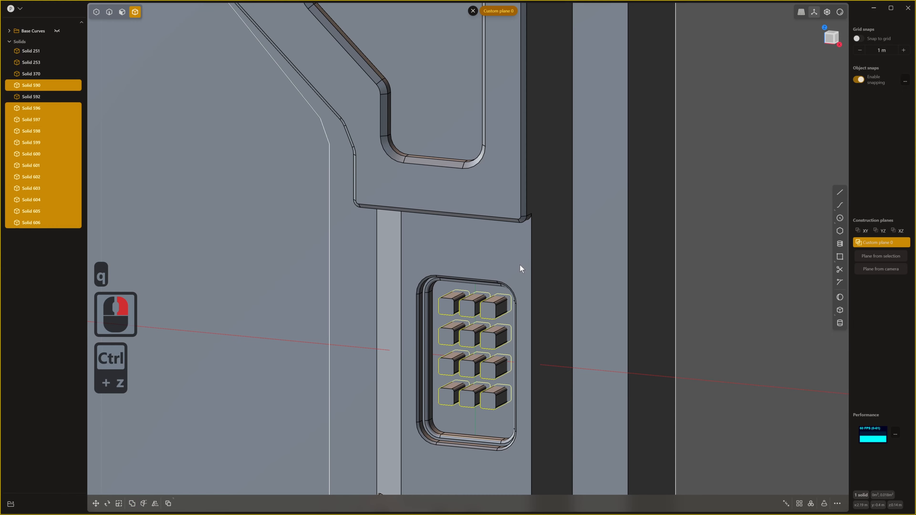
key("4")
double_click(520, 262)
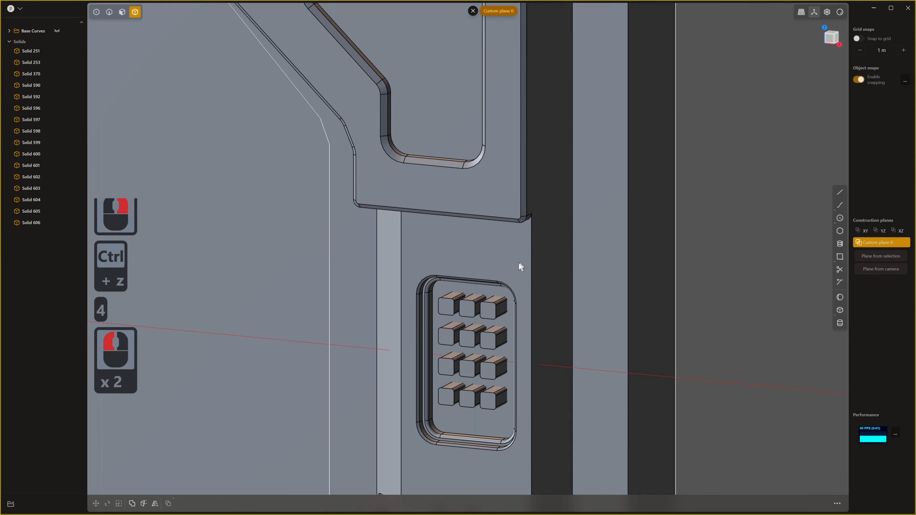
key("q")
left_click(452, 302, "shift")
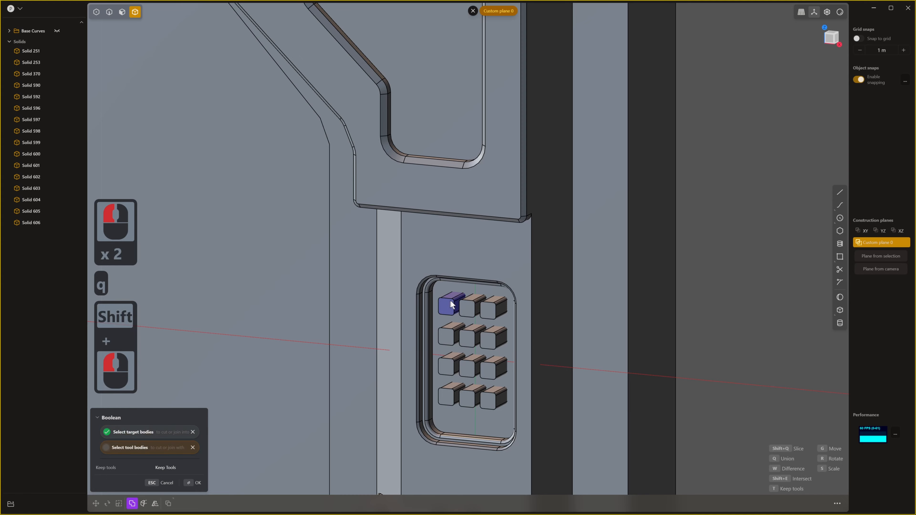
left_click(466, 304, "shift")
key("ctrl+z")
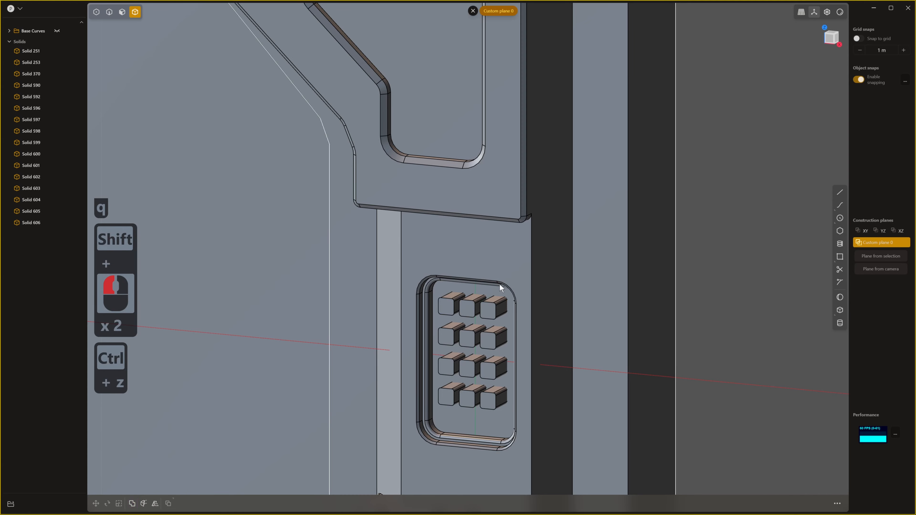
- Subtract the grid blocks from the door panel with a Boolean difference, leaving out the top-right block
left_click(514, 276)
key("q")
left_click(451, 304, "shift")
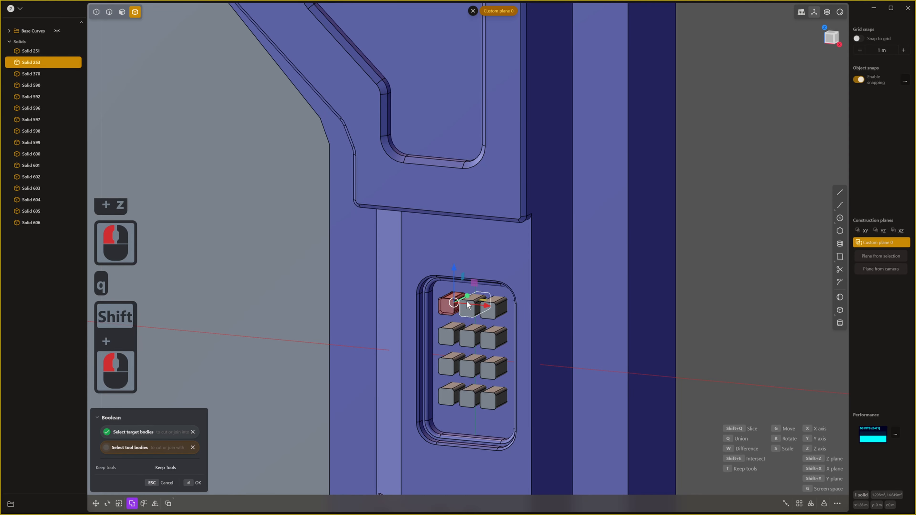
left_click(471, 306, "shift")
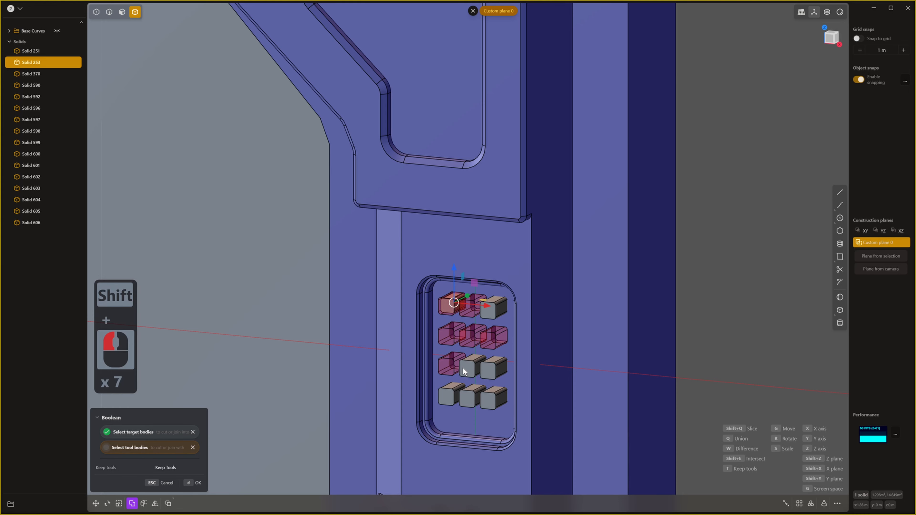
left_click(465, 396, "shift")
left_click(502, 395, "shift")
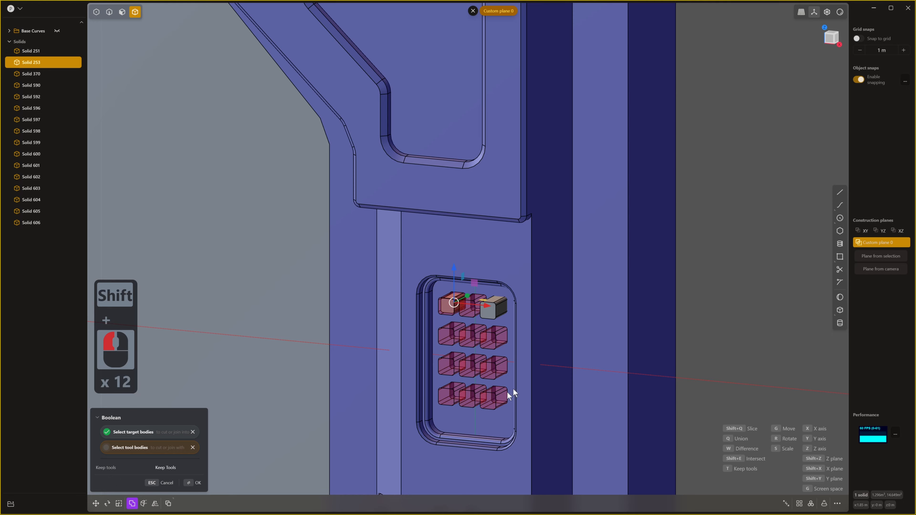
right_click(725, 257)
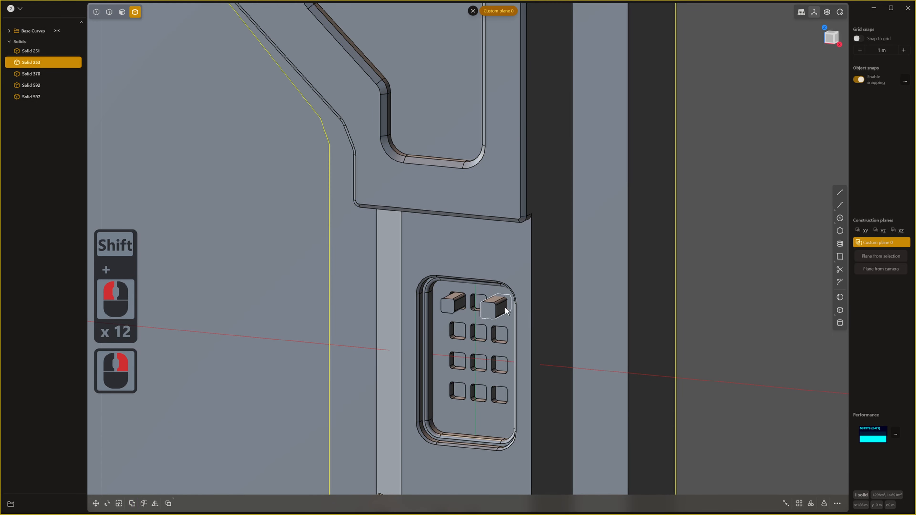
- Subtract the two remaining blocks in the top row's corners from the door panel
key("q")
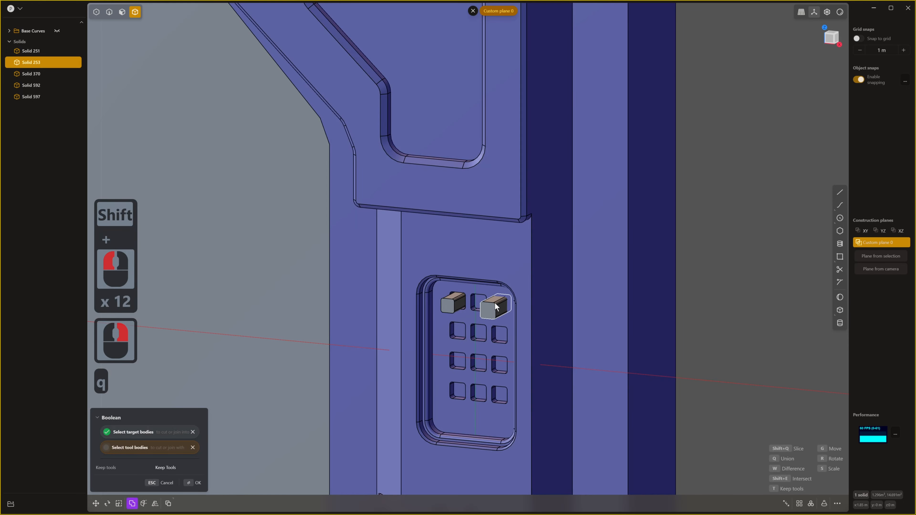
left_click(494, 306, "shift")
left_click(454, 302, "shift")
right_click(707, 249)
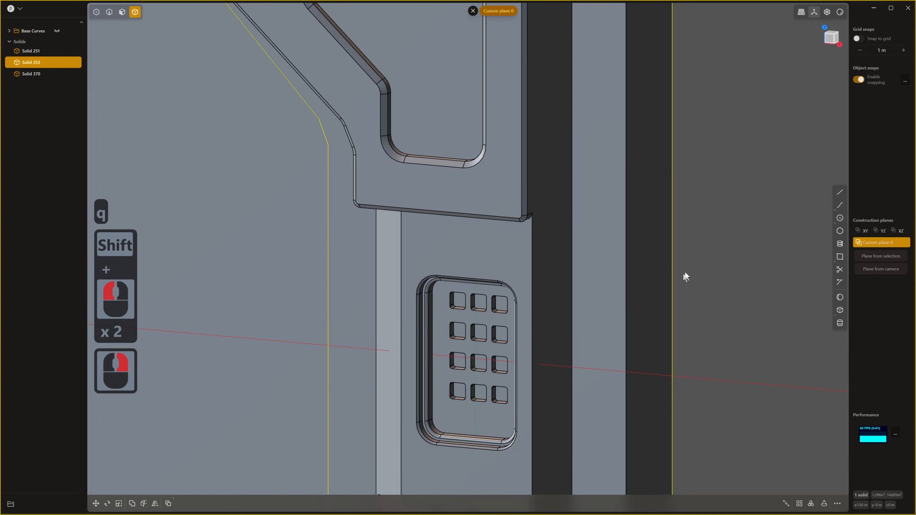
- Offset the outline of the top-left pocket's floor face inward to split off a smaller inset face
middle_click_drag(685, 276, 698, 246)
scroll(499, 309, "up", 7)
scroll(439, 303, "up", 9)
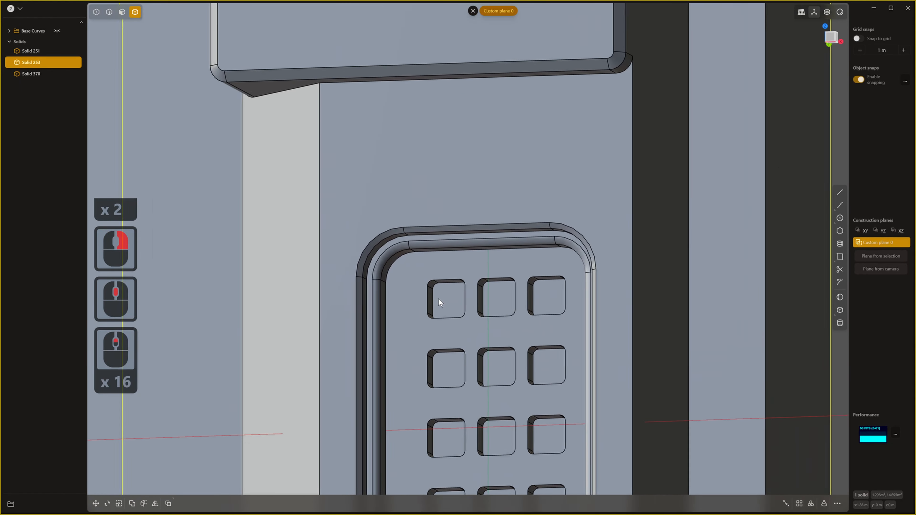
mouse_move(437, 303)
middle_mouse_down("shift")
mouse_move(429, 340)
mouse_move(437, 343)
mouse_move(441, 314)
middle_mouse_up("shift")
scroll(438, 342, "up", 11)
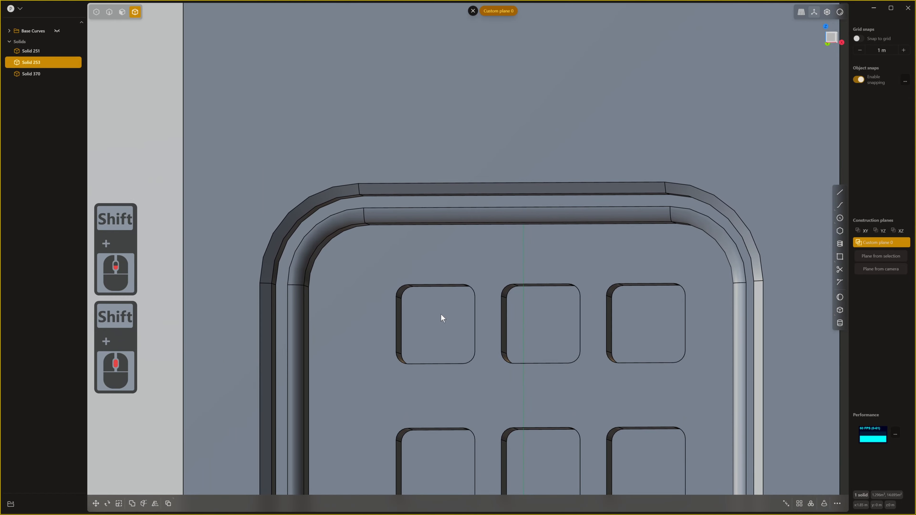
key("3")
left_click(439, 321)
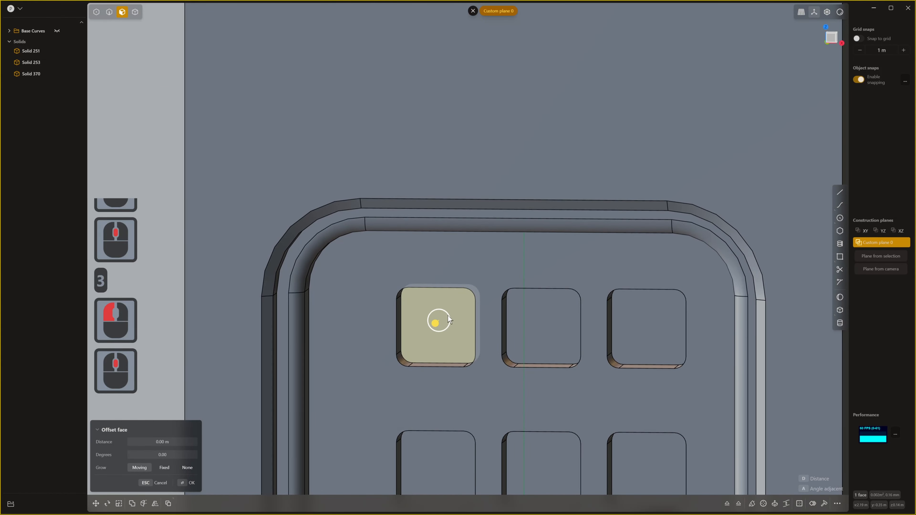
key("o")
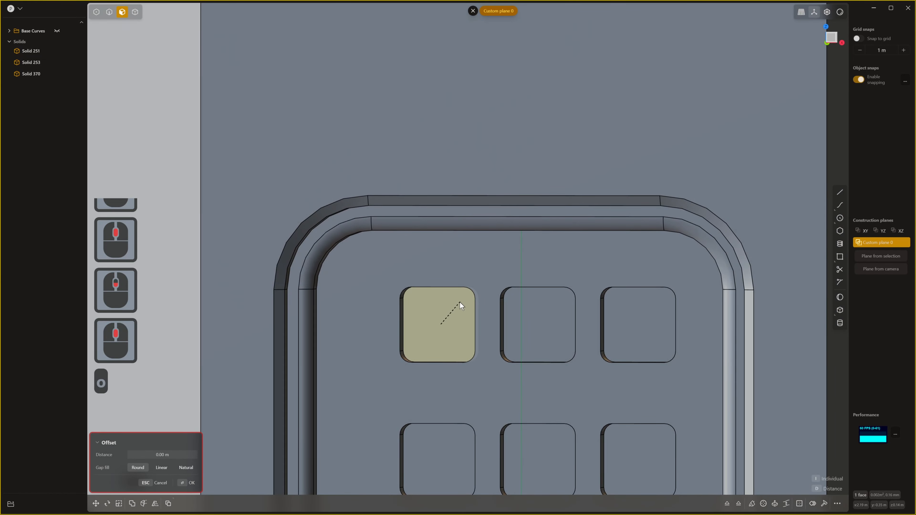
left_click(467, 293)
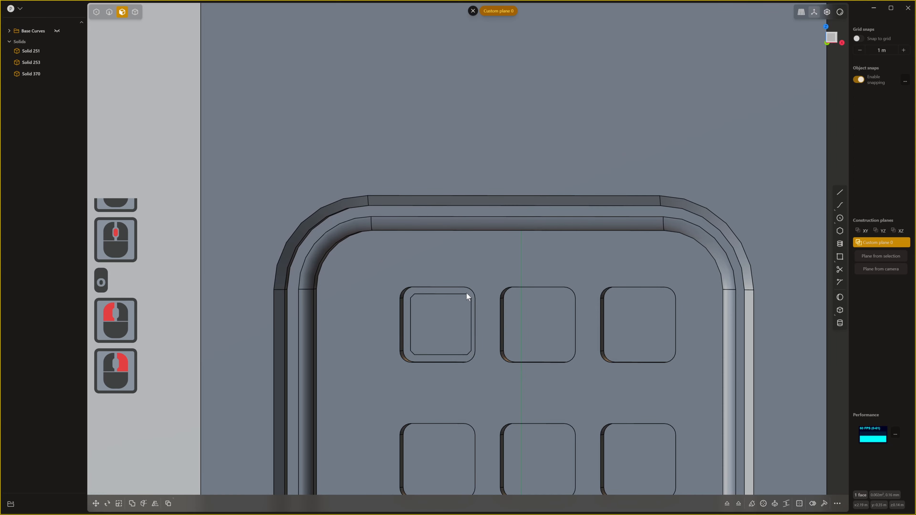
middle_click_drag(482, 312, 452, 319)
scroll(452, 319, "up", 5)
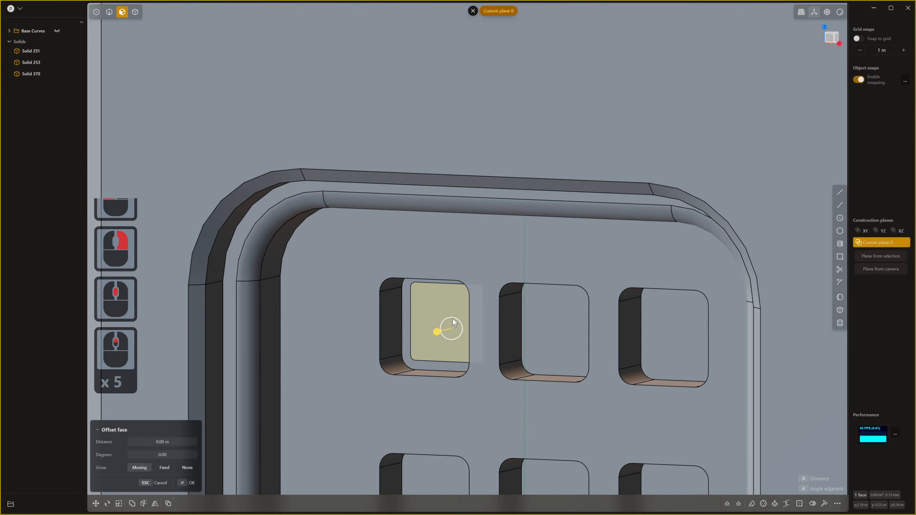
- Try to duplicate the inset face as a separate sheet and move it about 0.00265 m along Y
key("d")
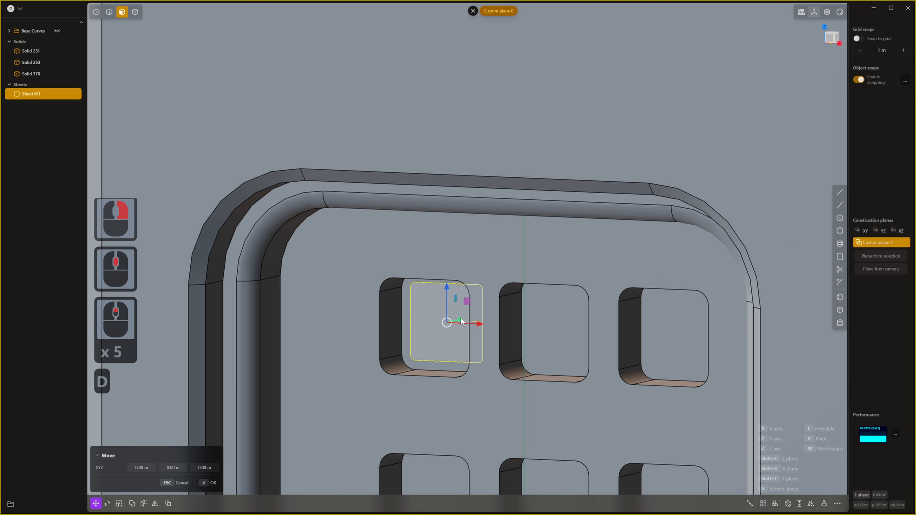
left_click_drag(462, 321, 464, 321)
middle_click(456, 313)
key("3")
left_click(454, 312)
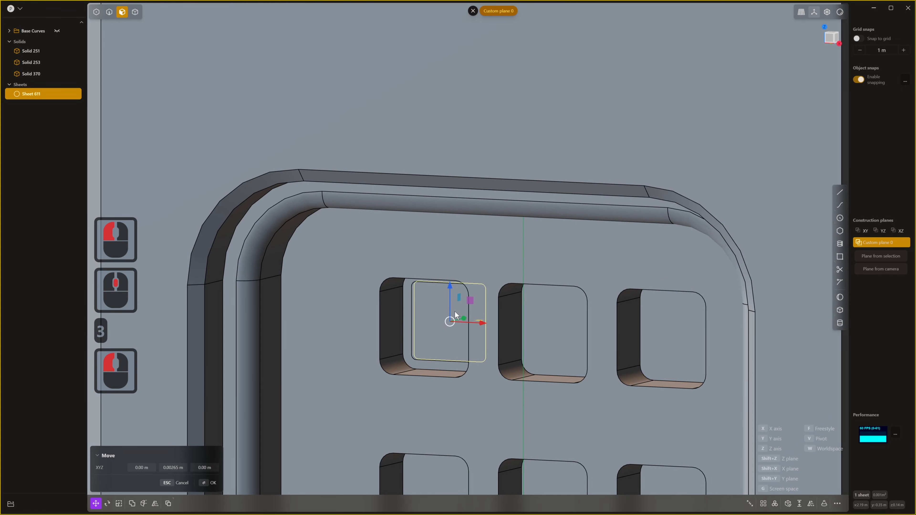
right_click(563, 283)
scroll(540, 300, "down", 2)
key("ctrl+z")
key("ctrl+z")
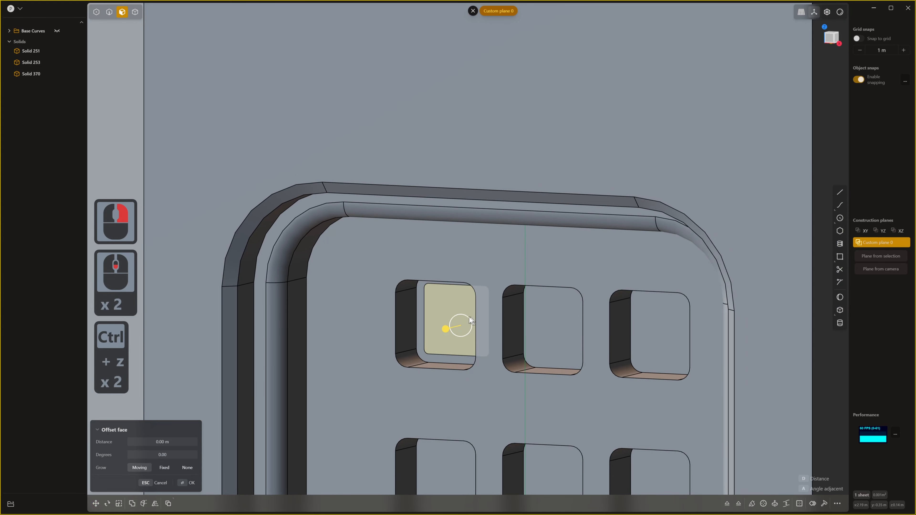
- Pull the inset face outward with Offset face to form a button block protruding from the top-left pocket
left_click_drag(439, 330, 410, 345)
right_click(456, 311)
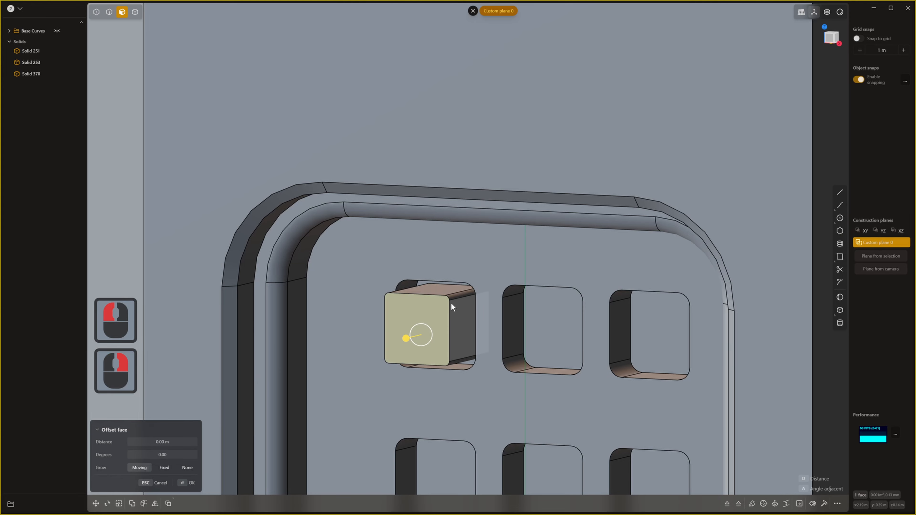
middle_click_drag(451, 303, 459, 301)
- Chamfer the front rims of all twelve keypad pockets by about 0.0044 m
key("2")
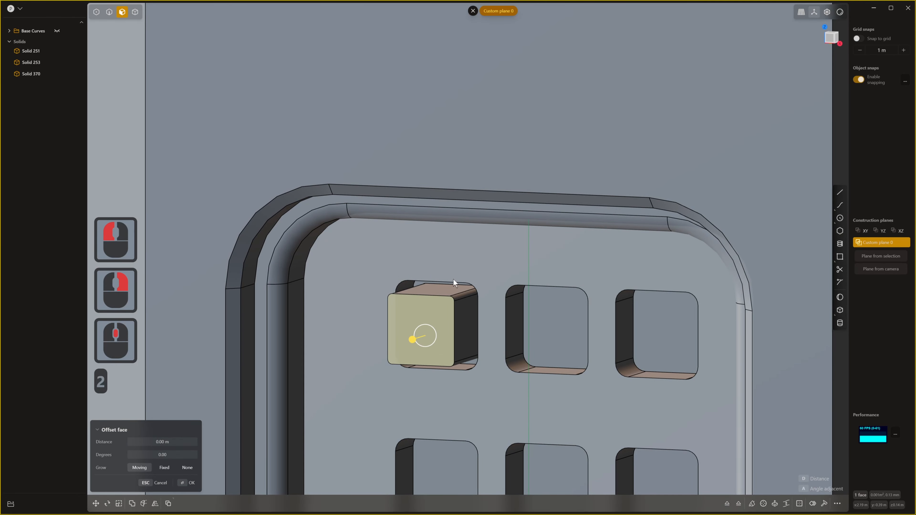
left_click(453, 282)
left_click(537, 286, "shift")
left_click(674, 292, "shift")
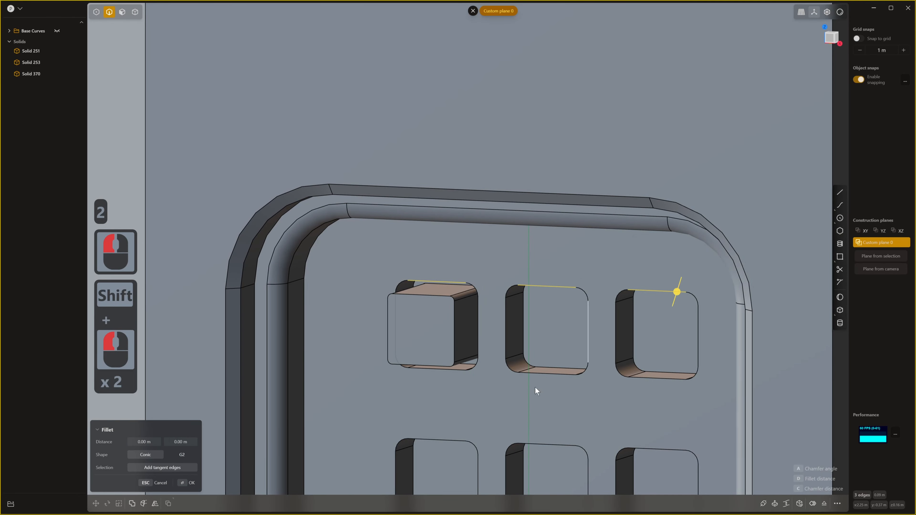
middle_click_drag(535, 388, 464, 330, "shift")
left_click(446, 352, "shift")
left_click(568, 357, "shift")
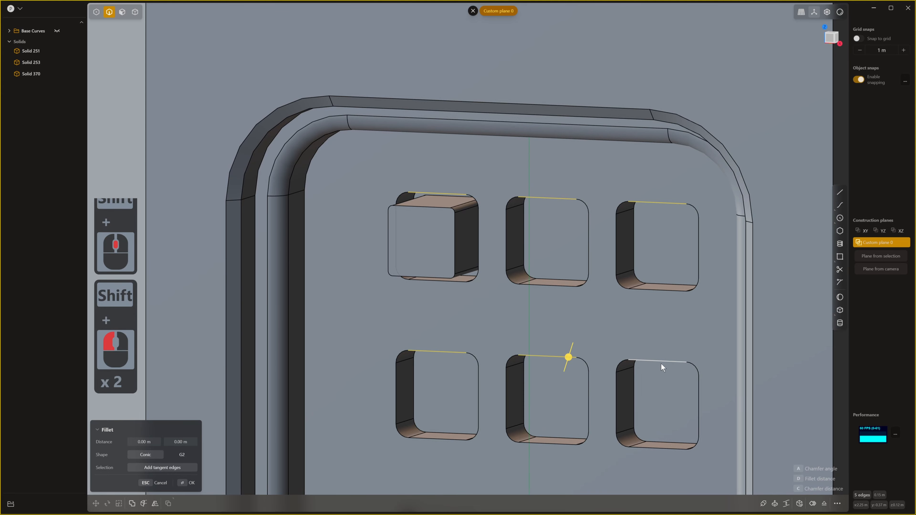
left_click(661, 361, "shift")
middle_click_drag(610, 391, 469, 225, "shift")
left_click(428, 314, "shift")
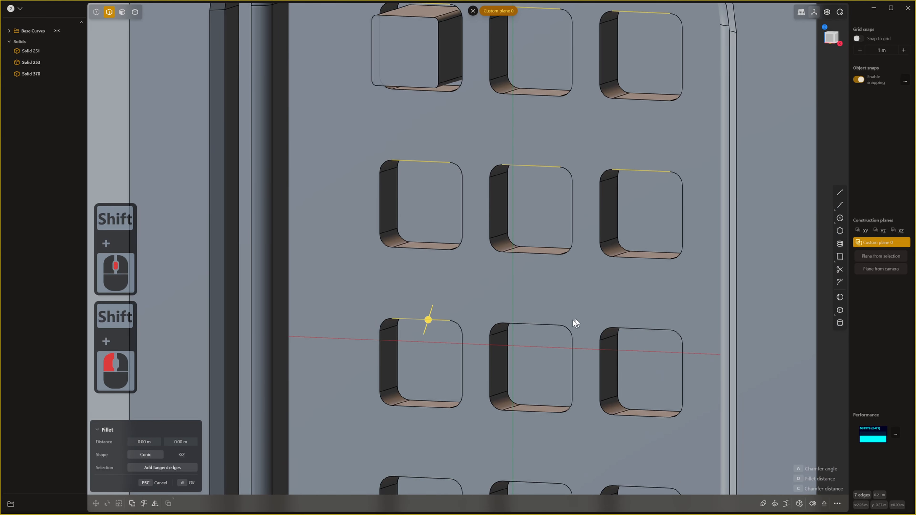
left_click(573, 321, "shift")
left_click(638, 328, "shift")
scroll(514, 356, "down", 2)
middle_click_drag(515, 356, 534, 151, "shift")
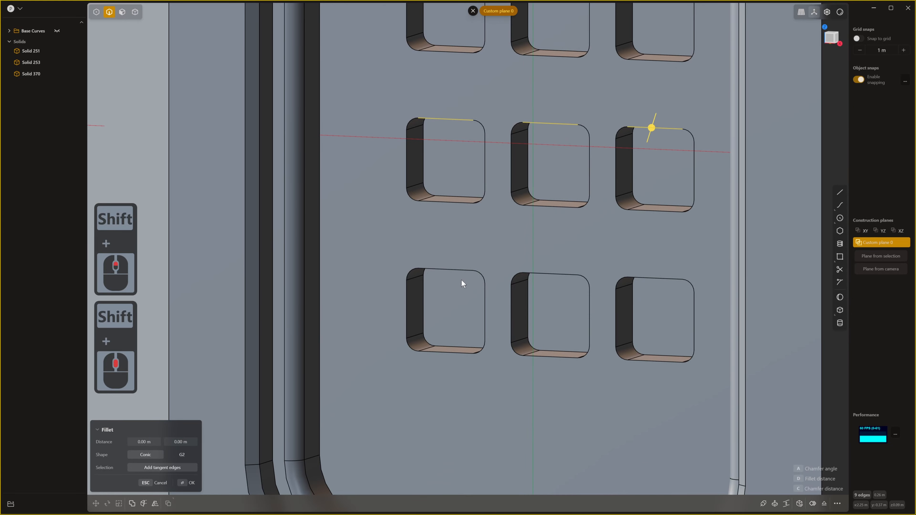
left_click(457, 270, "shift")
left_click(542, 273, "shift")
left_click(638, 279, "shift")
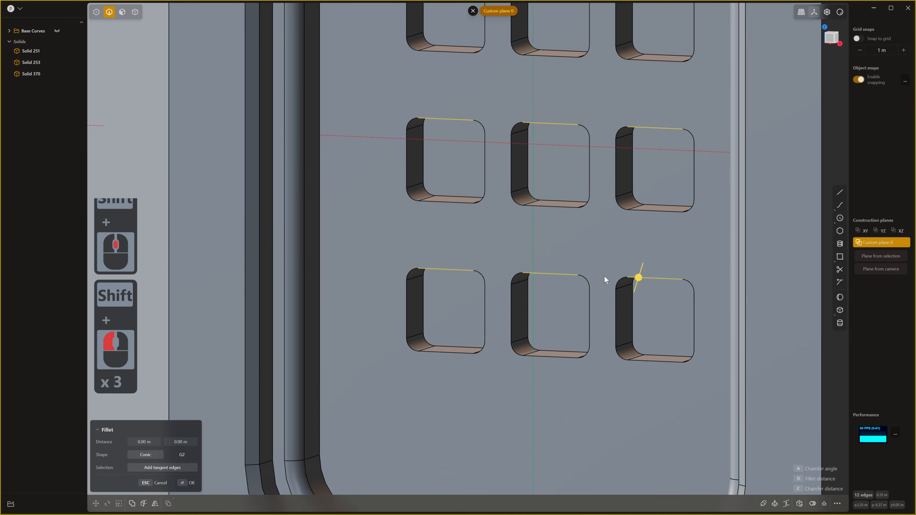
left_click_drag(637, 279, 639, 271)
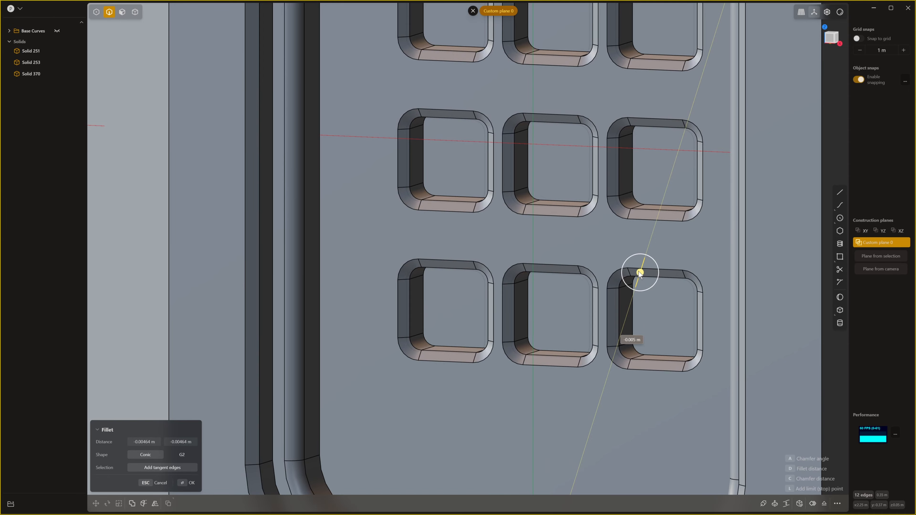
scroll(626, 269, "down", 4)
middle_click_drag(577, 264, 530, 448, "shift")
scroll(527, 446, "up", 3)
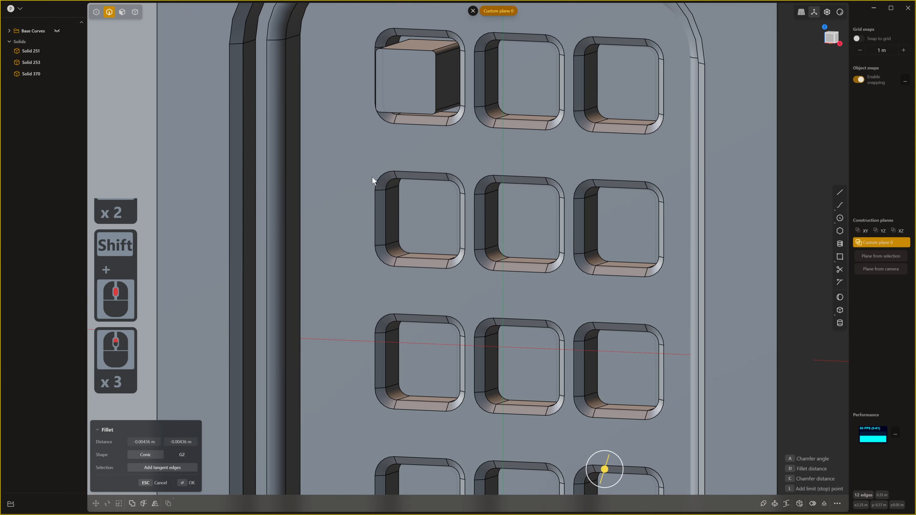
middle_click_drag(400, 115, 434, 287, "shift")
right_click(432, 243)
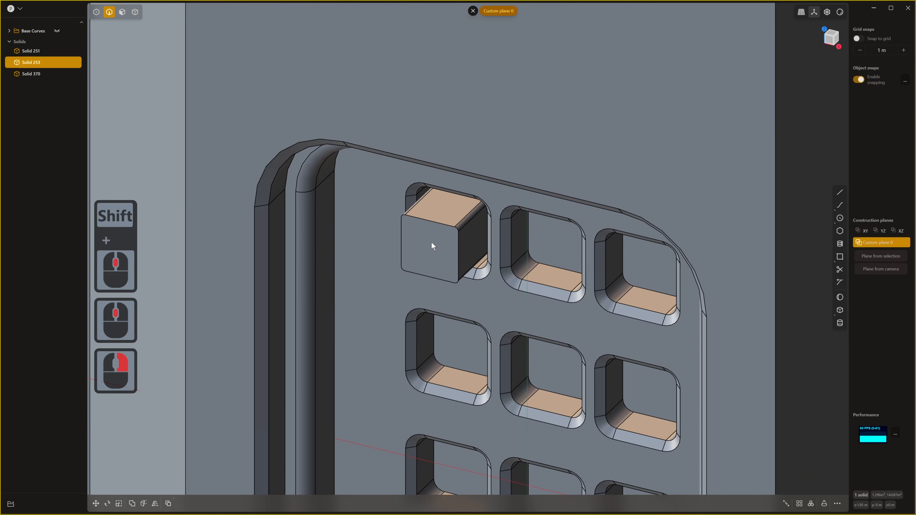
- Push the button block's front face slightly back towards the top-left pocket with Offset face
key("3")
left_click(432, 241)
left_click_drag(420, 254, 429, 249)
right_click(428, 248)
- Round the front edges of the button block in the top-left pocket with a fillet
key("2")
left_click(446, 216)
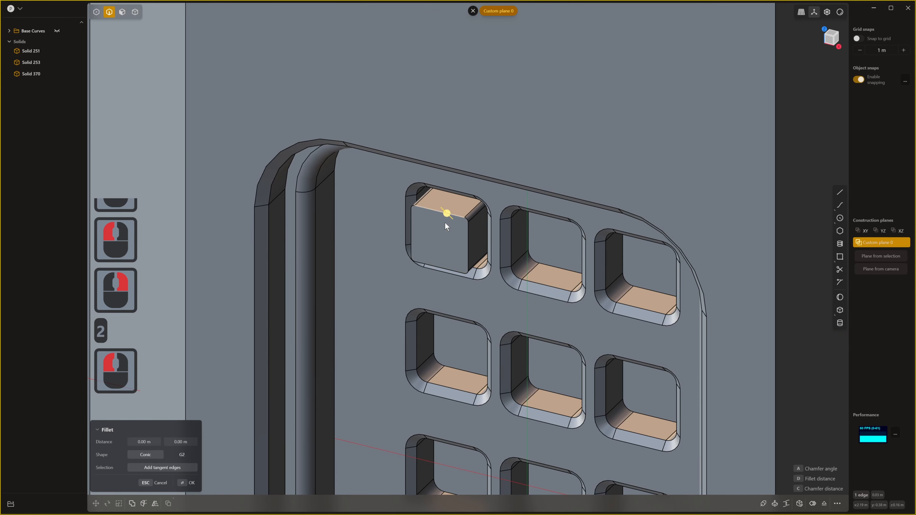
mouse_move(448, 214)
left_mouse_down()
mouse_move(436, 223)
mouse_move(460, 207)
mouse_move(436, 215)
mouse_move(448, 204)
mouse_move(446, 213)
left_mouse_up()
scroll(438, 226, "up", 2)
scroll(441, 231, "up", 1, "ctrl")
key("ctrl+z")
scroll(445, 233, "up", 1, "ctrl")
scroll(454, 223, "up", 4)
middle_click_drag(445, 213, 477, 220)
key("Tab")
scroll(505, 197, "down", 3)
right_click(552, 167)
- Check whether the button block can be selected as a solid separate from the door panel
scroll(546, 187, "down", 3)
middle_click_drag(553, 166, 456, 213)
scroll(519, 216, "up", 2)
key("4")
left_click(490, 206)
left_click(483, 209)
left_click(456, 209)
scroll(456, 213, "down", 1)
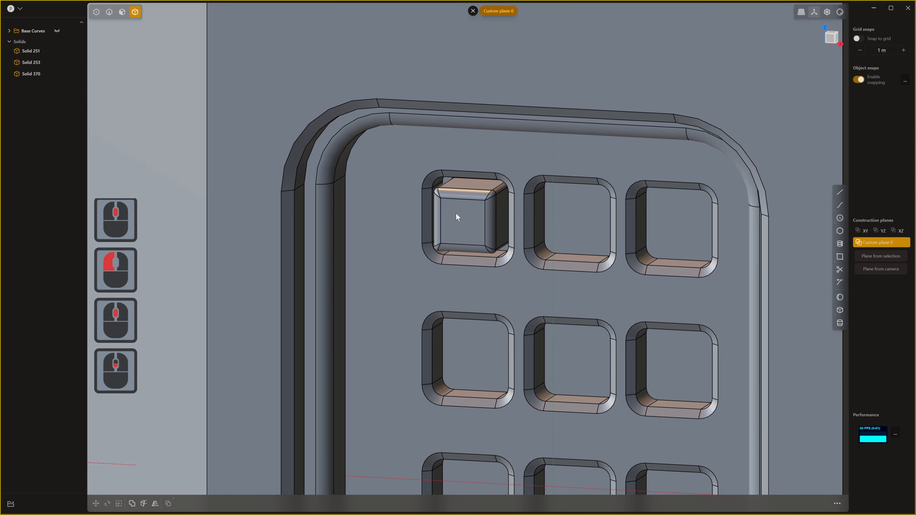
key("4")
left_click(457, 209)
left_click(459, 208)
scroll(461, 208, "down", 20)
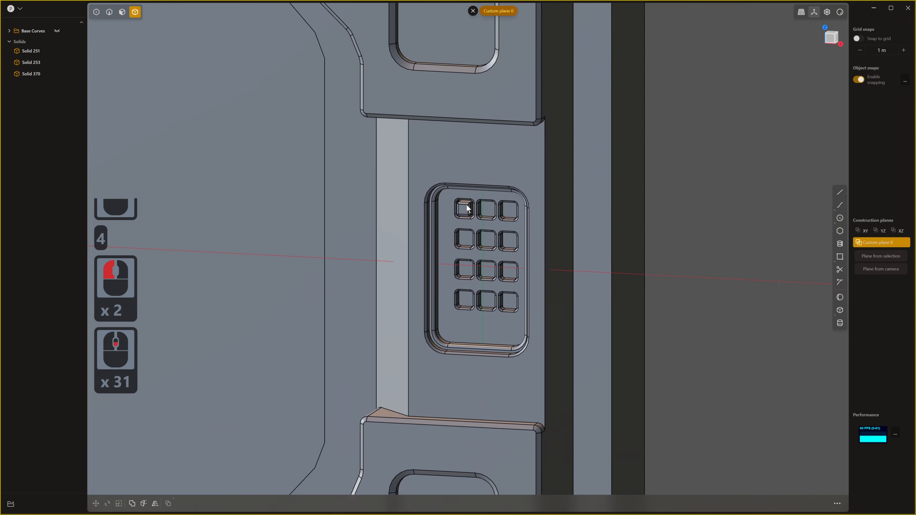
scroll(466, 205, "up", 15)
scroll(466, 205, "up", 20)
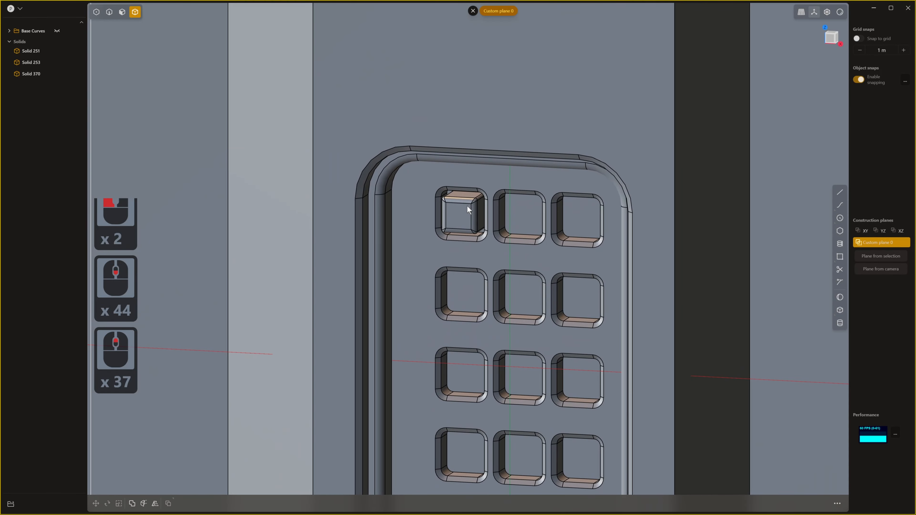
left_click(471, 200)
left_click(472, 200)
right_click(471, 200)
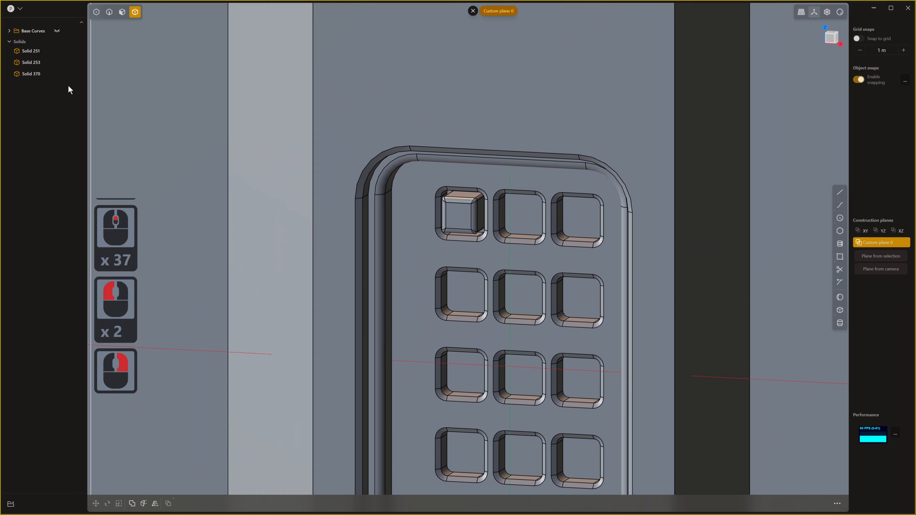
left_click(43, 75)
left_click(456, 224)
scroll(456, 224, "up", 6)
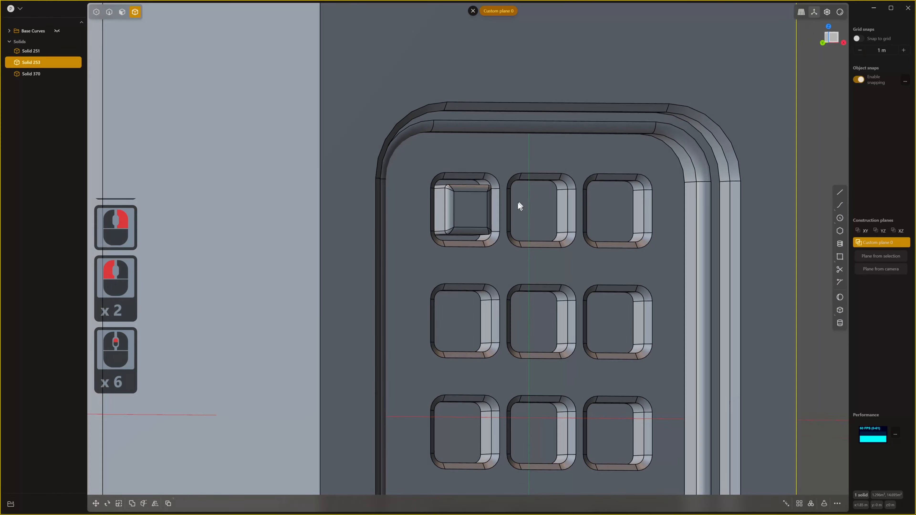
middle_click_drag(517, 203, 455, 211)
scroll(495, 202, "up", 14)
scroll(495, 202, "down", 4)
scroll(477, 218, "down", 3)
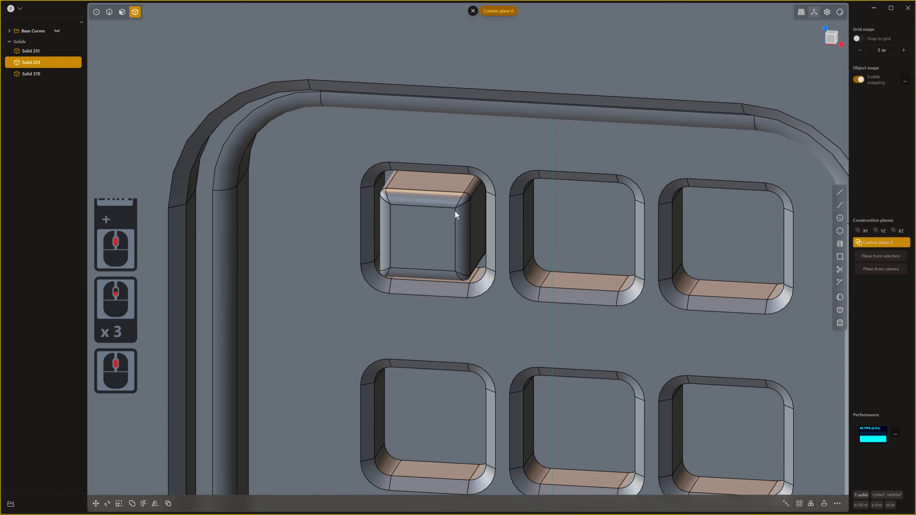
- Undo the button block's edge fillet and face offset and the chamfers on the pocket rims
key("ctrl+z")
key("ctrl+z")
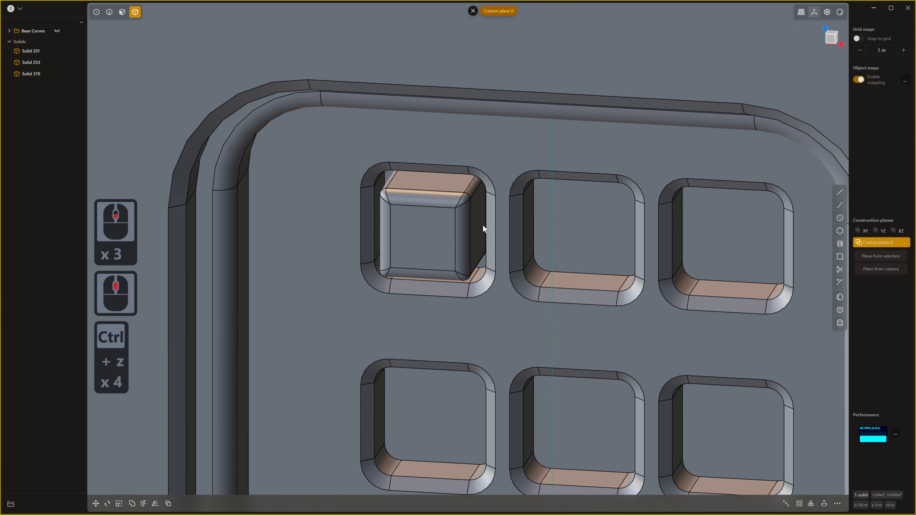
key("ctrl+z")
key("ctrl+z")
key("ctrl+z")
key("ctrl+z")
key("ctrl+z")
key("ctrl+z")
key("ctrl+z")
key("ctrl+z")
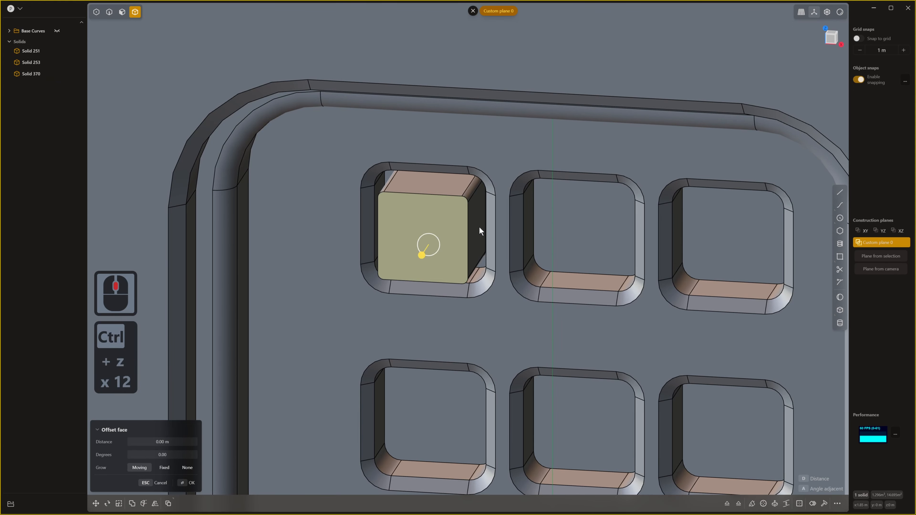
key("ctrl+z")
key("ctrl+z")
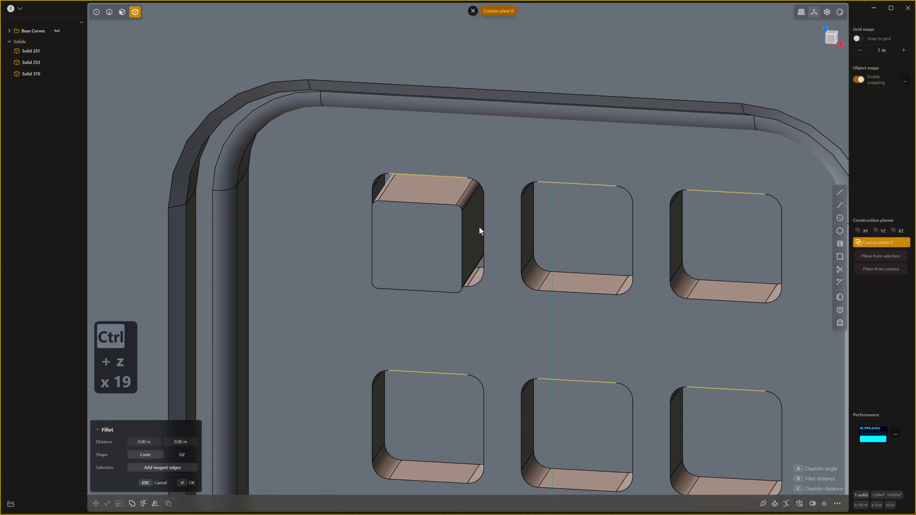
- Undo the button block and its inset face back to the top-left pocket's full floor face
scroll(479, 231, "down", 5)
key("ctrl+z")
middle_click_drag(478, 231, 481, 214)
key("ctrl+z")
key("ctrl+z")
key("ctrl+z")
key("ctrl+z")
key("ctrl+z")
key("ctrl+z")
key("ctrl+z")
key("ctrl+z")
key("ctrl+z")
- Offset the outline of the top-left pocket's floor face inward to split off a slightly smaller inset face
key("o")
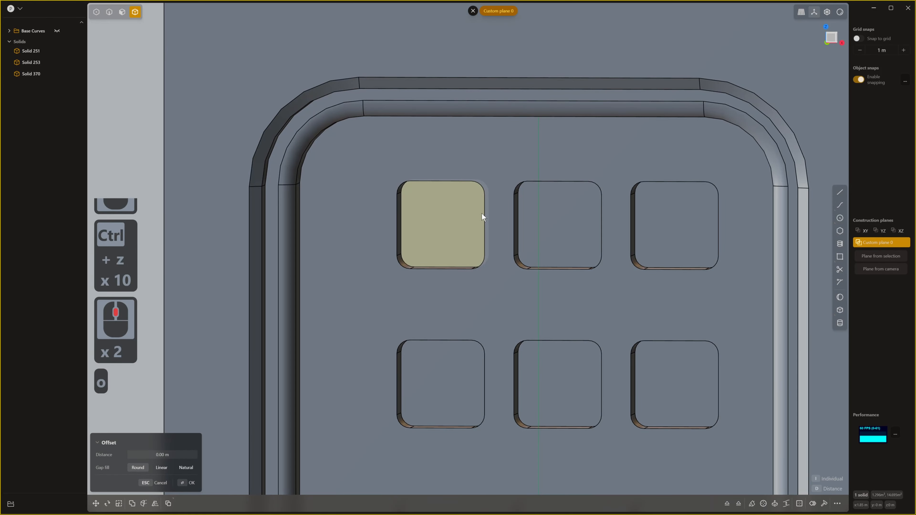
left_click(488, 213)
right_click(489, 212)
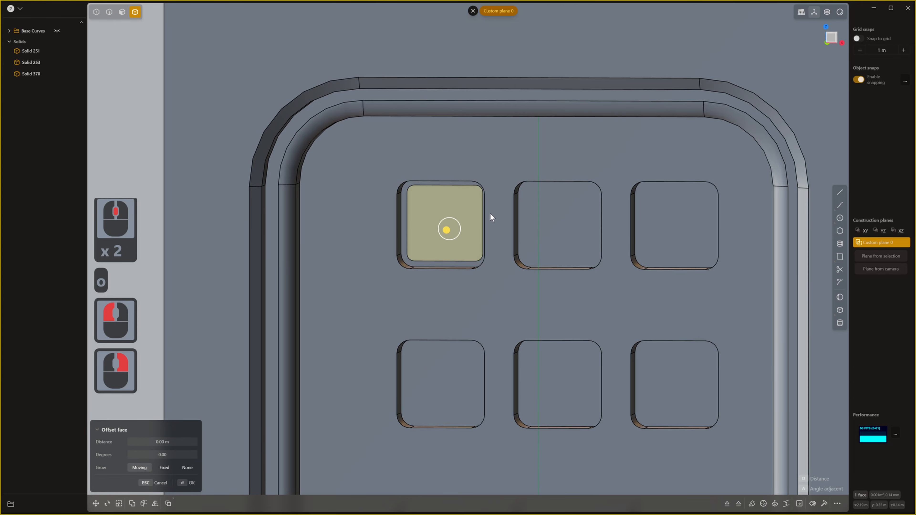
- Duplicate the inset face as a separate sheet and move it outward along Y, away from the pocket floor
key("d")
middle_click_drag(461, 232, 475, 218)
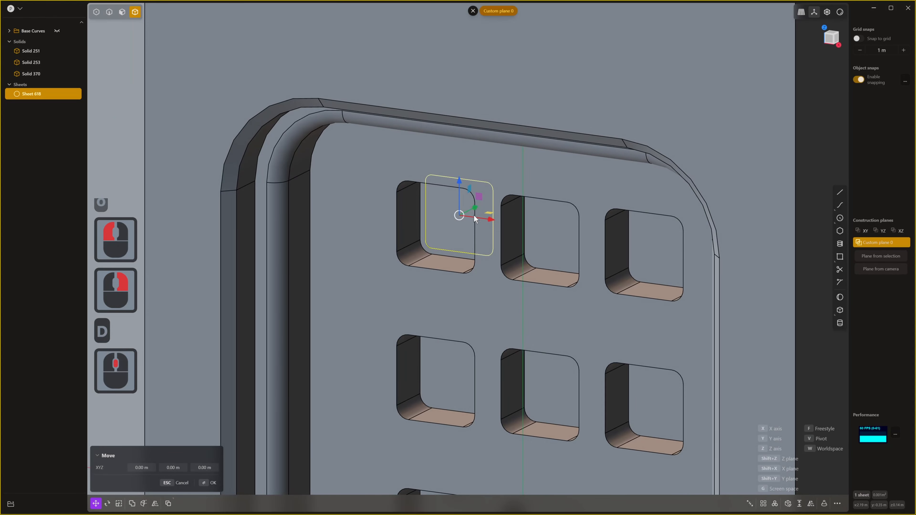
left_click_drag(476, 208, 466, 213)
right_click(531, 216)
right_click(507, 219)
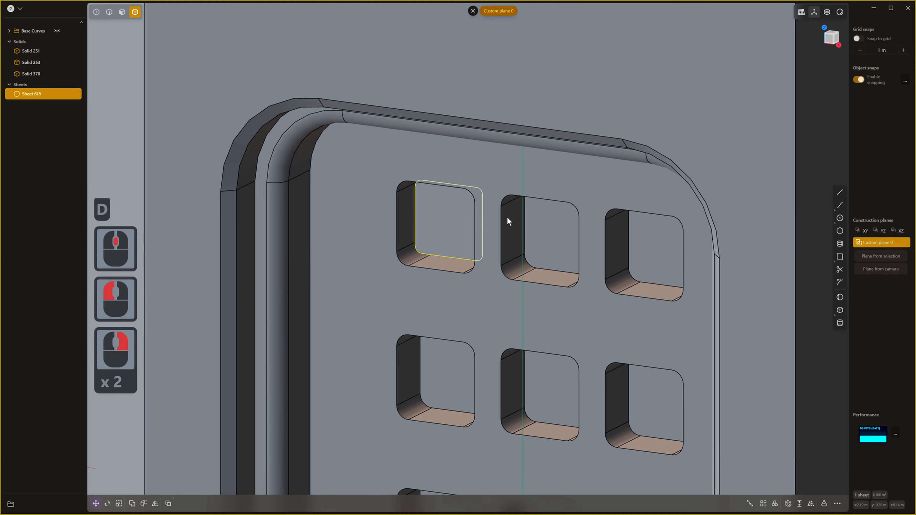
- Extrude the duplicated sheet about 0.0254 m outward into a separate button solid in the top-left pocket
middle_click_drag(507, 219, 635, 393)
key("e")
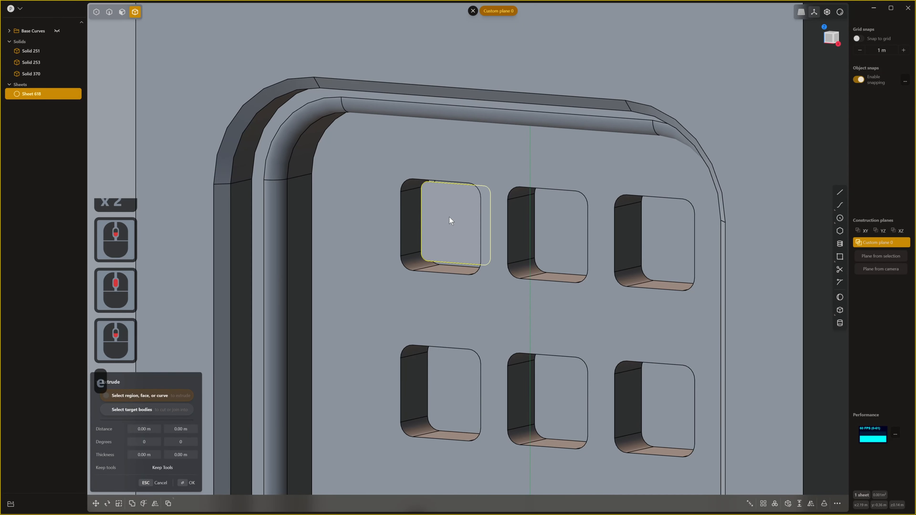
left_click(445, 228)
left_click_drag(442, 229, 411, 250)
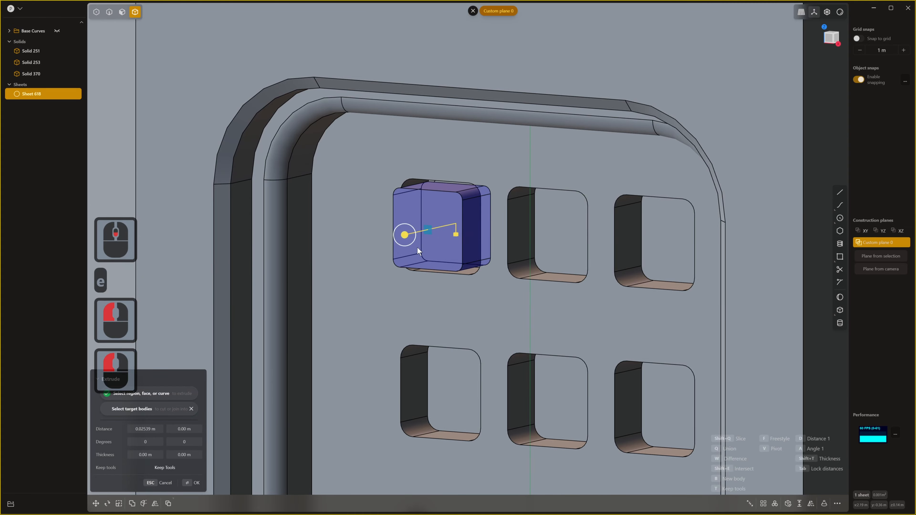
right_click(417, 247)
mouse_move(417, 248)
middle_mouse_down()
mouse_move(414, 262)
mouse_move(425, 258)
middle_mouse_up()
middle_click_drag(503, 257, 498, 251)
- Chamfer the front rims of all twelve keypad pockets, selecting one straight edge of each pocket
key("2")
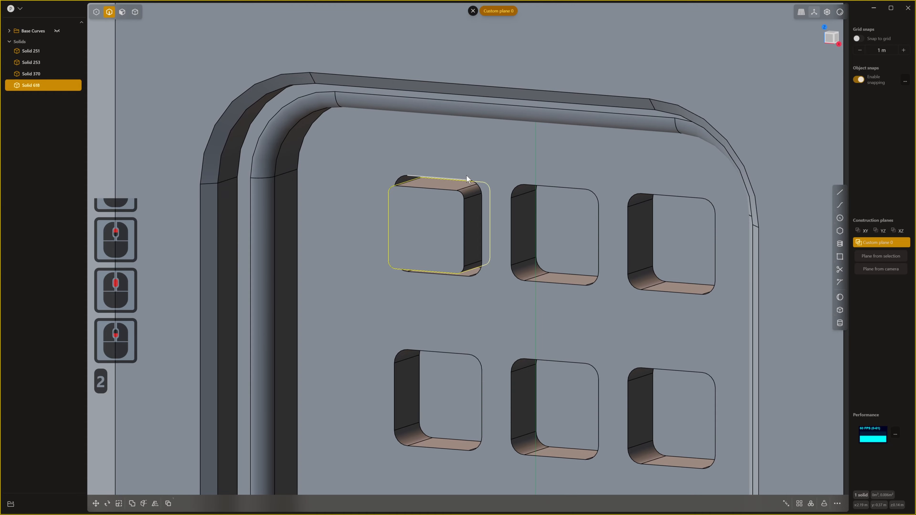
middle_click_drag(494, 200, 466, 300)
left_click(465, 273)
left_click(577, 274, "shift")
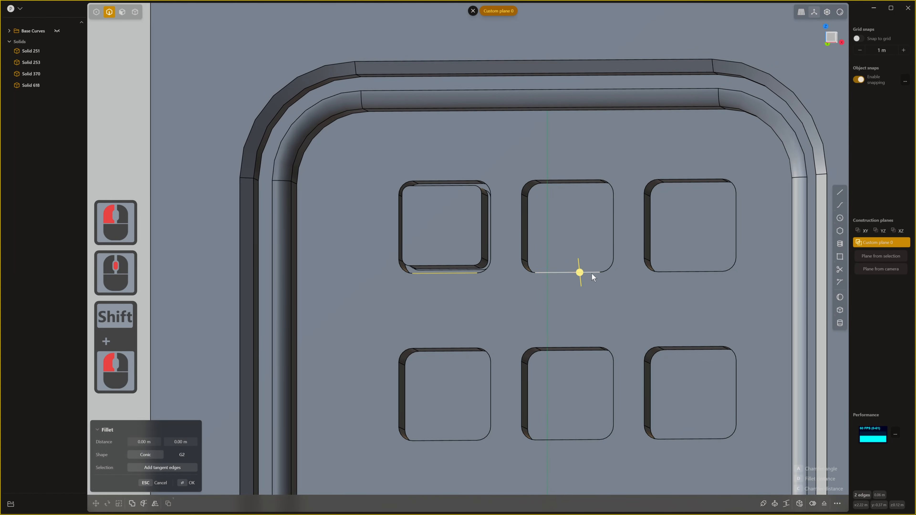
left_click(678, 271, "shift")
left_click(429, 348, "shift")
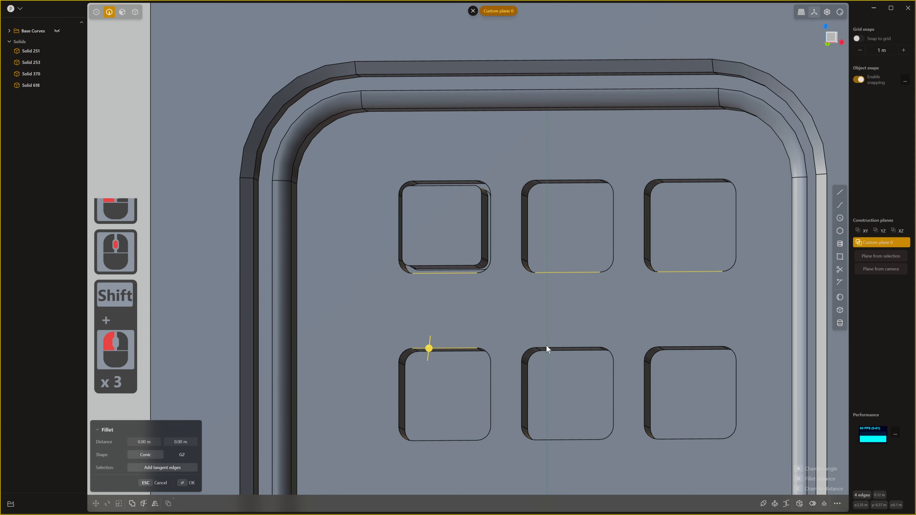
left_click(546, 348, "shift")
left_click(679, 341, "shift")
scroll(612, 422, "down", 3)
middle_click_drag(612, 422, 528, 345, "shift")
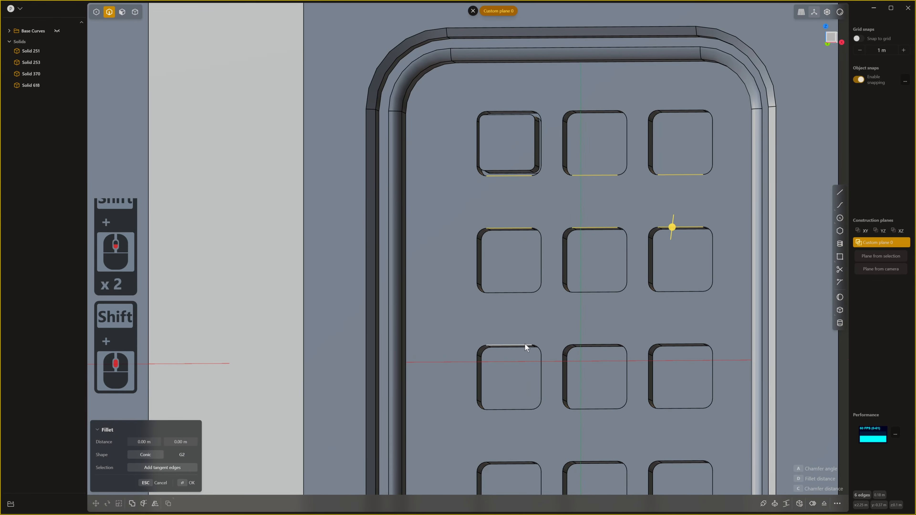
left_click(525, 345, "shift")
left_click(579, 346, "shift")
left_click(679, 343, "shift")
middle_click_drag(679, 343, 555, 289, "shift")
left_click(504, 304, "shift")
left_click(577, 306, "shift")
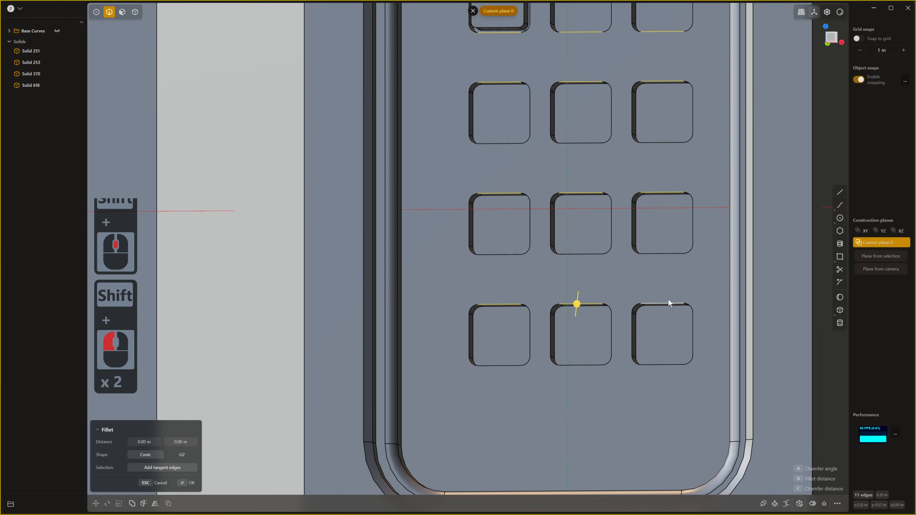
left_click(667, 303, "shift")
middle_click_drag(641, 311, 612, 374, "shift")
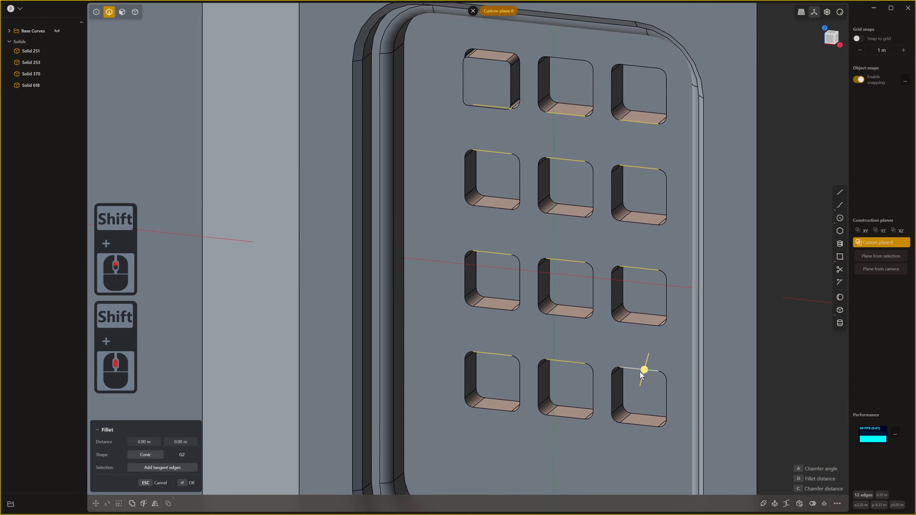
middle_click_drag(578, 320, 618, 303)
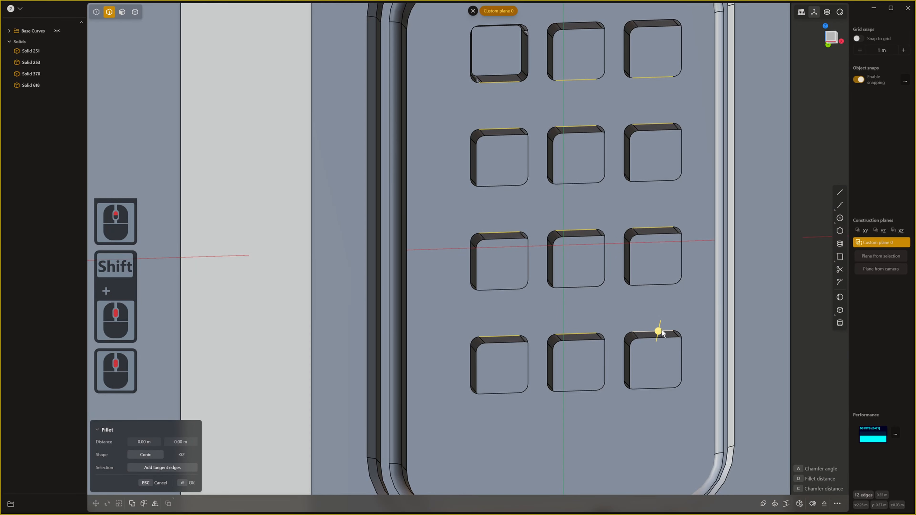
left_click_drag(662, 334, 661, 333)
middle_click_drag(597, 258, 516, 350, "shift")
right_click(454, 158)
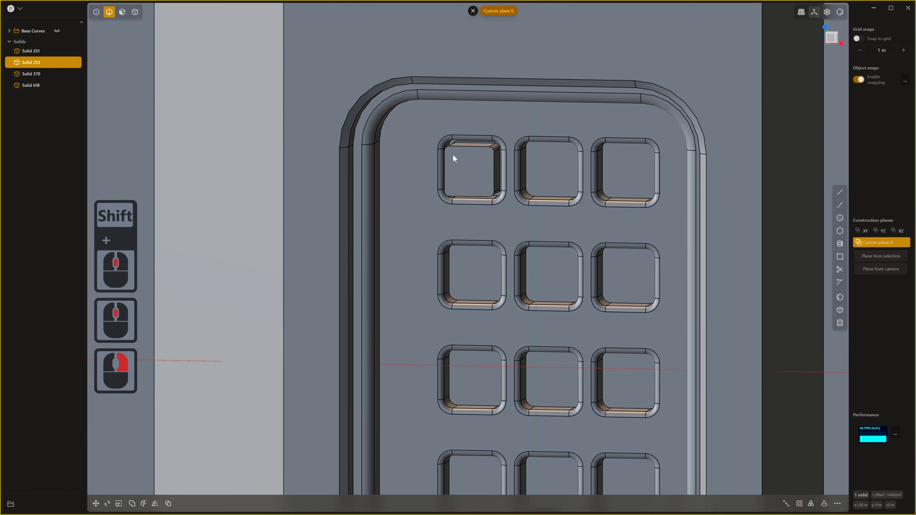
- Fillet the front edges of the top-left keypad button with a distance of about 0.0047 m
middle_click_drag(454, 158, 460, 214, "shift")
left_click(469, 214)
key("f")
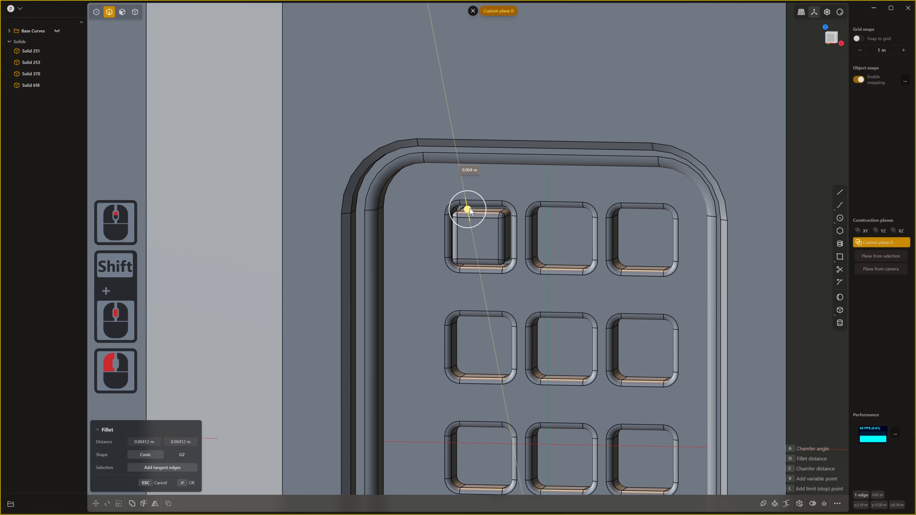
left_click(470, 207)
middle_click_drag(471, 208, 502, 213)
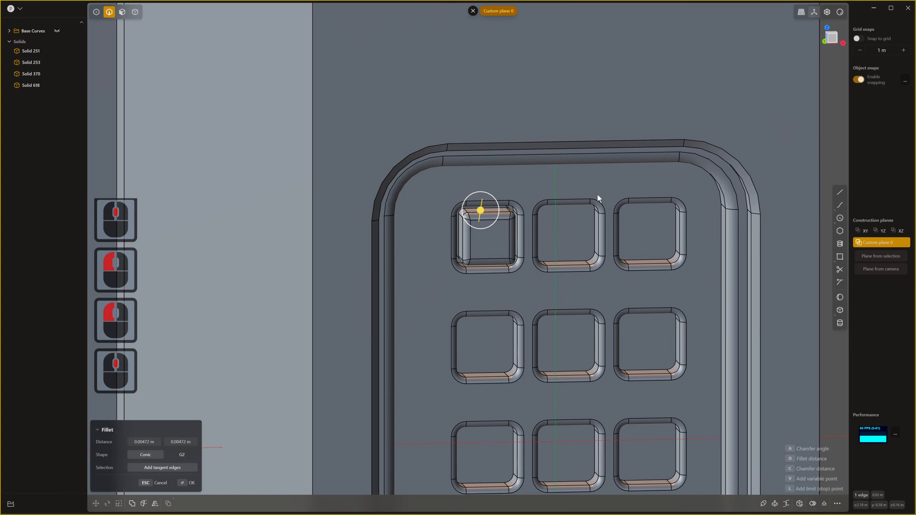
right_click(598, 195)
middle_click_drag(605, 231, 590, 250)
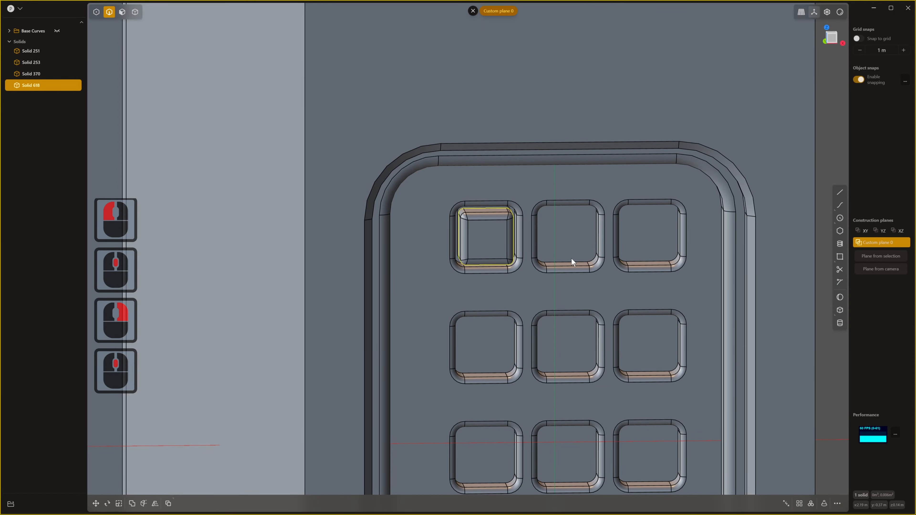
- Create a rectangular array of the rounded button across the top row, three in total, ending at the top-right pocket's center
middle_click_drag(582, 150, 512, 236)
key("4")
double_click(490, 234)
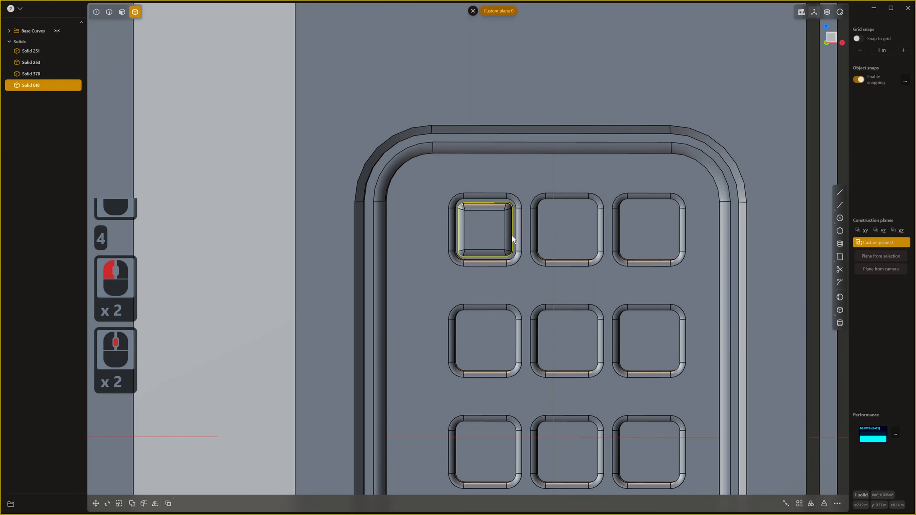
key("1")
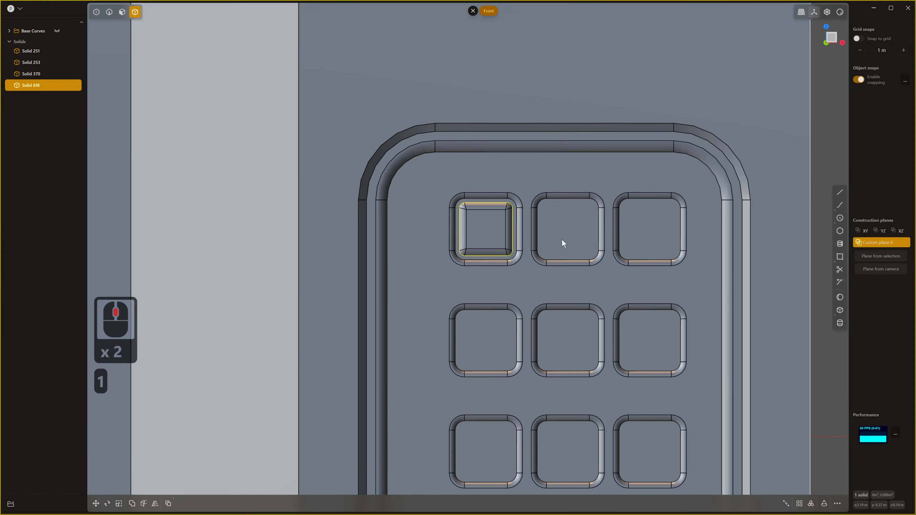
left_click(800, 504)
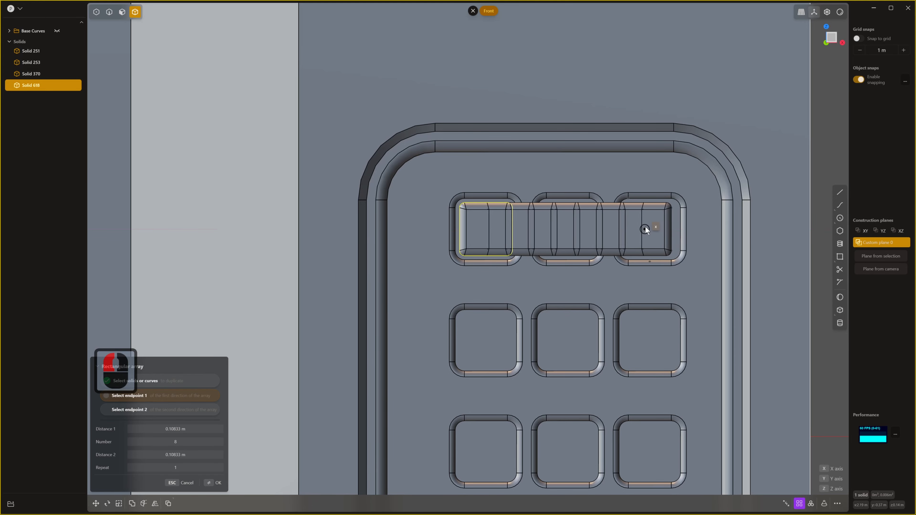
left_click(651, 229)
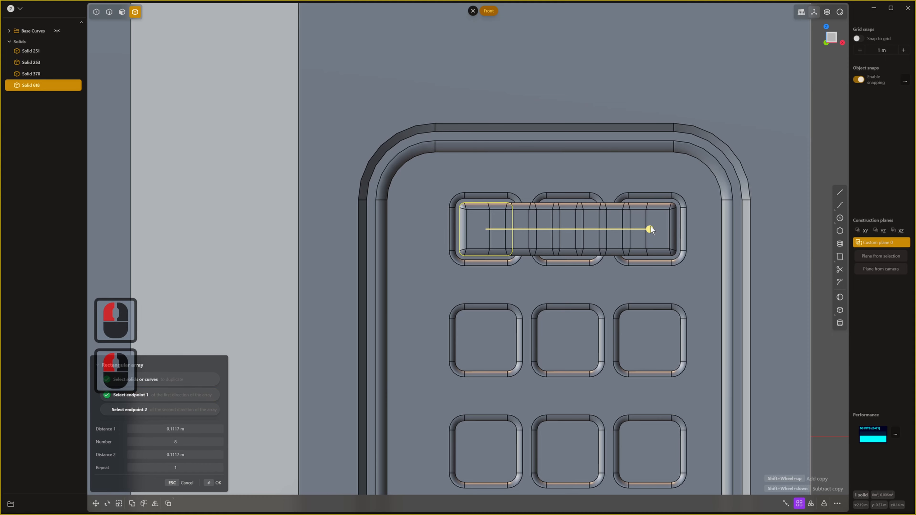
scroll(651, 229, "down", 5, "shift")
scroll(652, 226, "up", 1, "shift")
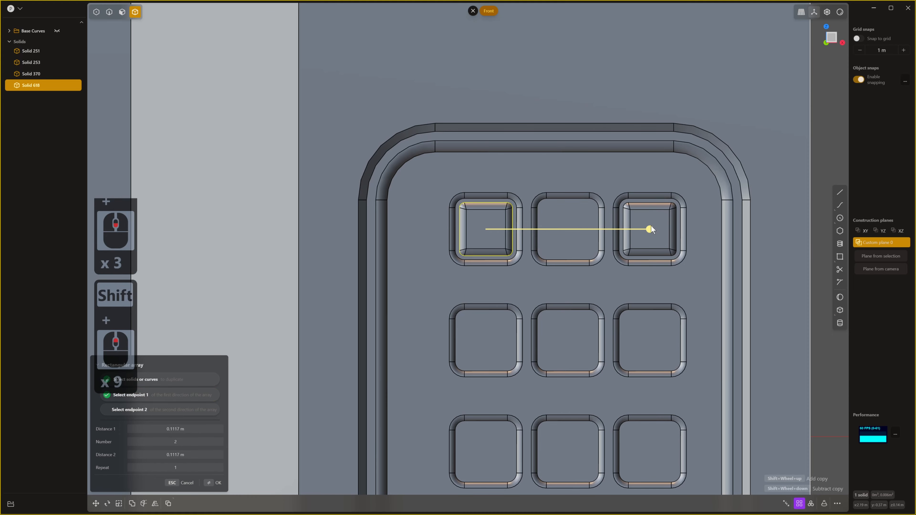
scroll(652, 226, "down", 1, "shift")
left_click(652, 225, "shift")
right_click(652, 225)
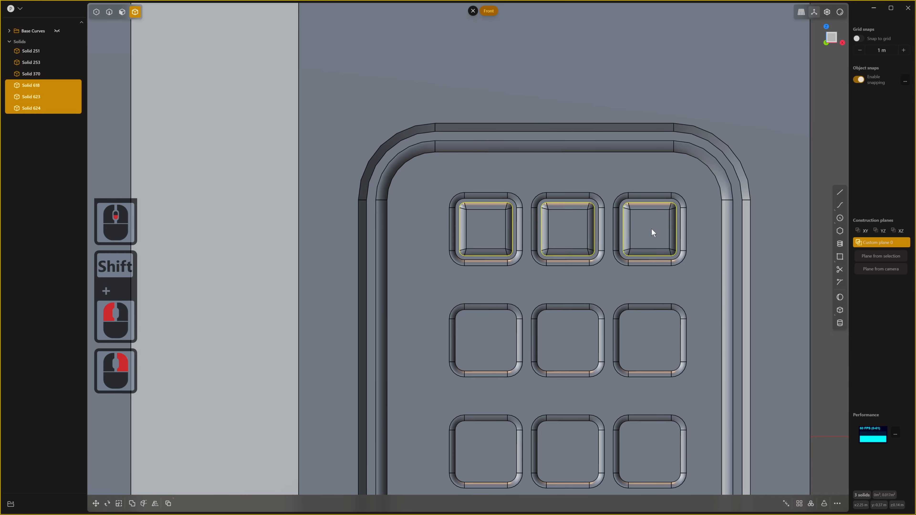
- Array the three top-row buttons straight down to the bottom row's center so that all four rows are filled
left_click(651, 228)
left_click(645, 232)
left_click(547, 233, "shift")
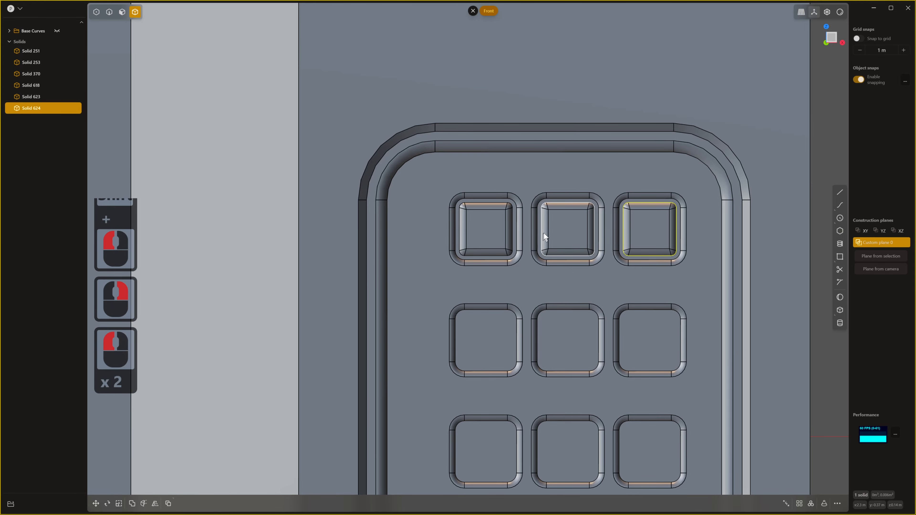
left_click(508, 234, "shift")
left_click(799, 503)
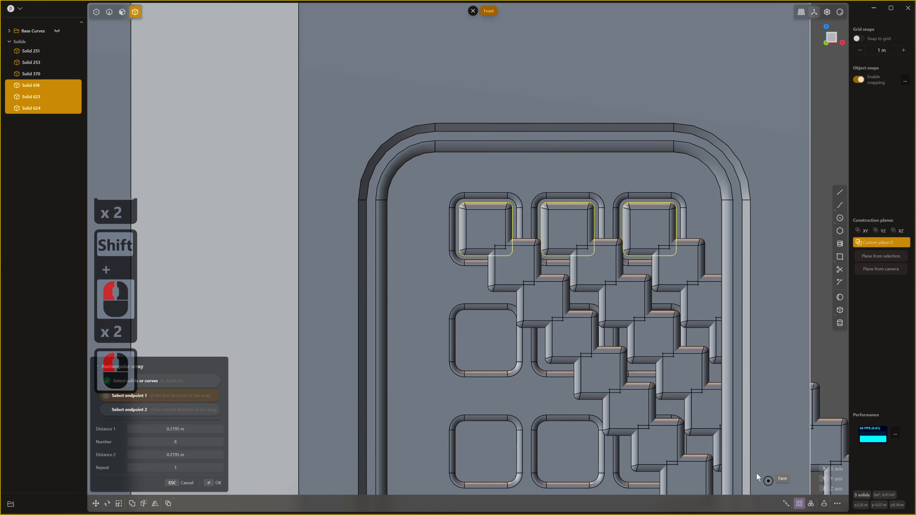
key("y")
middle_click_drag(630, 444, 636, 312, "shift")
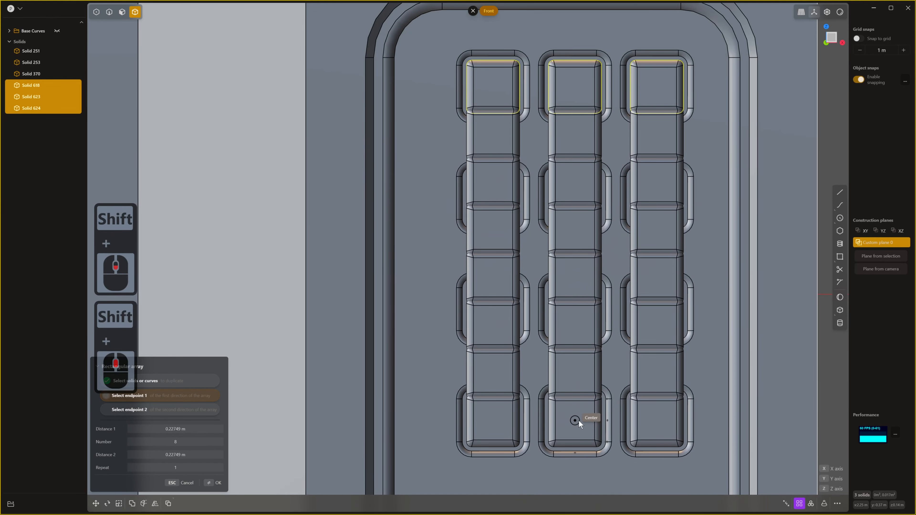
left_click(579, 421)
scroll(579, 421, "up", 1, "shift")
scroll(579, 421, "down", 5, "shift")
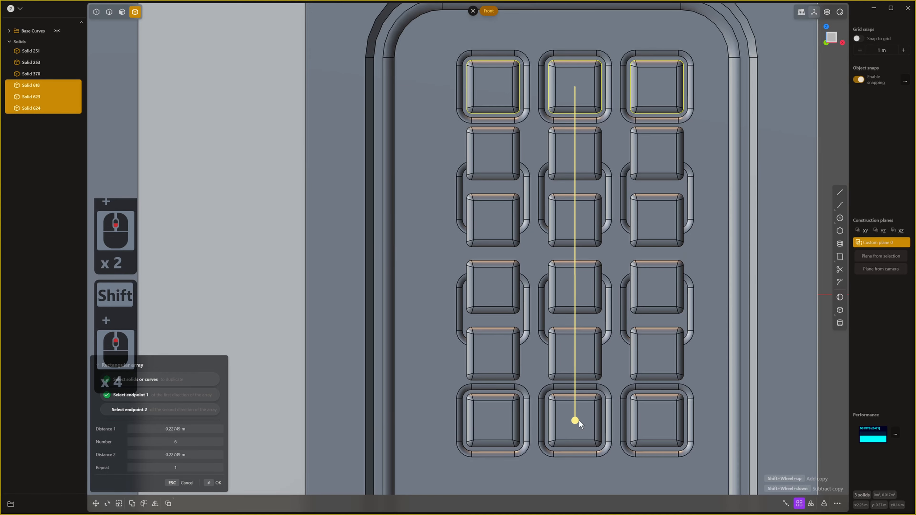
left_click(579, 421)
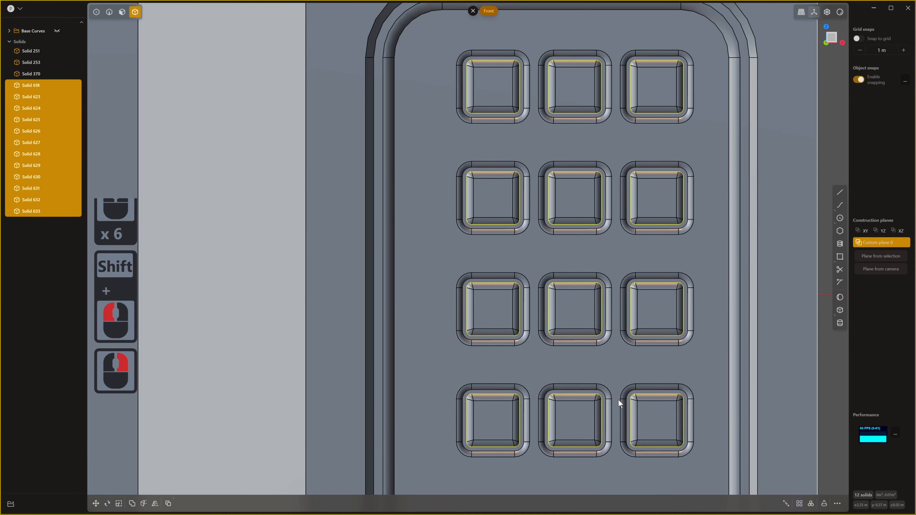
- Draw a circle with a radius of about 0.02 m on the recess floor, below the bottom-left button
scroll(618, 400, "down", 19)
scroll(602, 397, "down", 6)
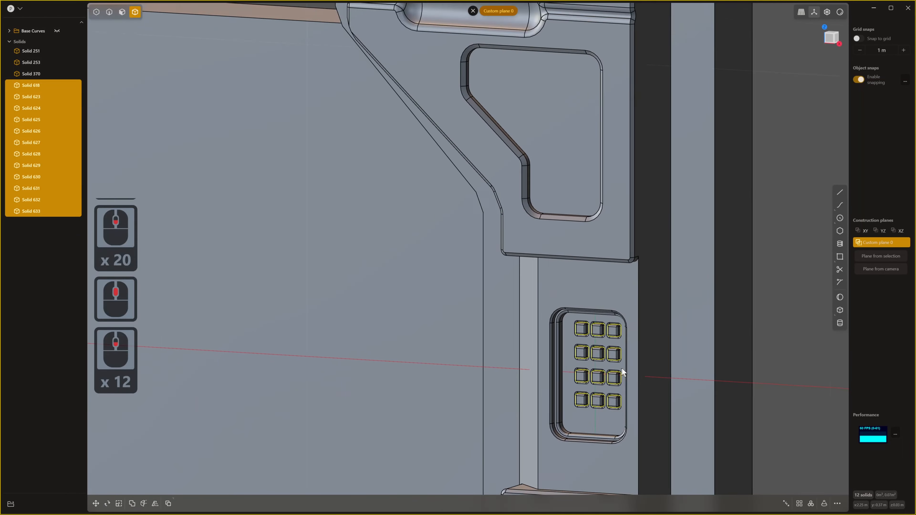
middle_click_drag(622, 368, 688, 267, "shift")
left_click(711, 299)
scroll(690, 372, "up", 3)
scroll(690, 372, "up", 9)
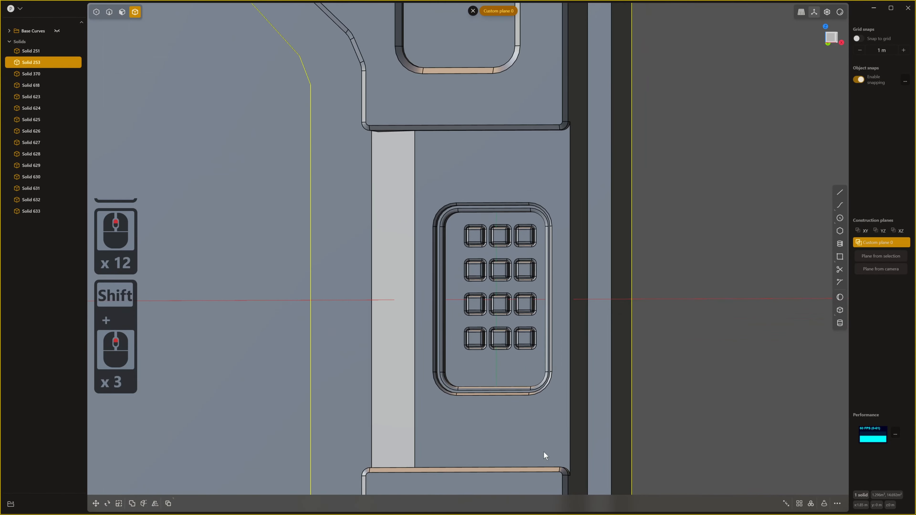
middle_click_drag(544, 455, 667, 388, "shift")
scroll(667, 388, "up", 5)
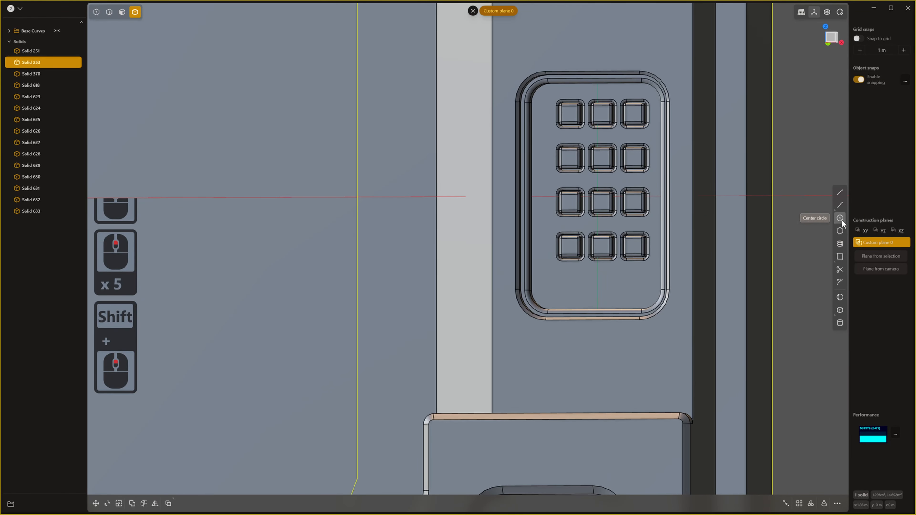
left_click(840, 218)
scroll(553, 355, "up", 11)
scroll(591, 302, "up", 3)
middle_click_drag(591, 303, 508, 411, "shift")
key("1")
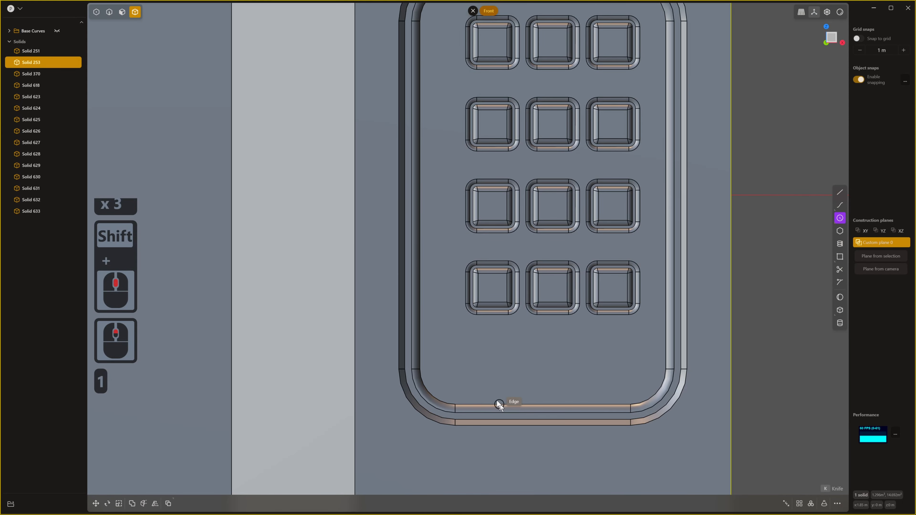
left_click(474, 352)
left_click(486, 366)
right_click(516, 366)
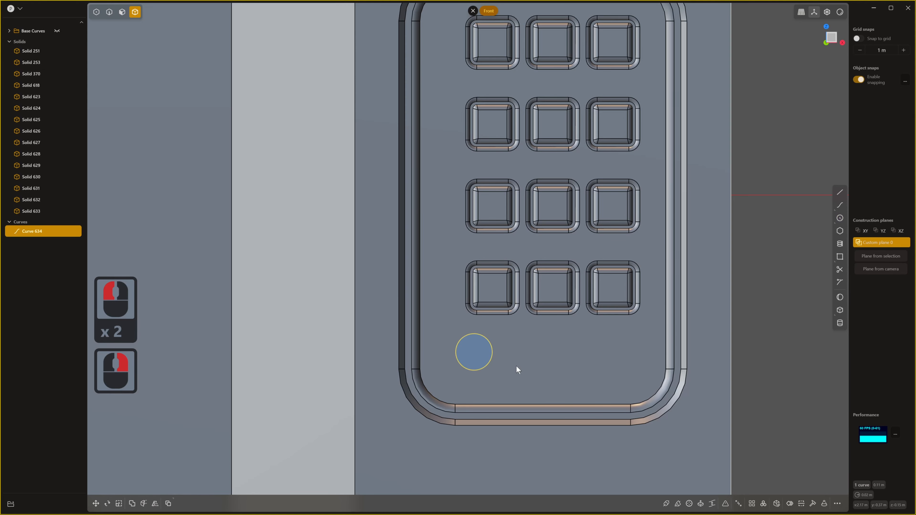
key("d")
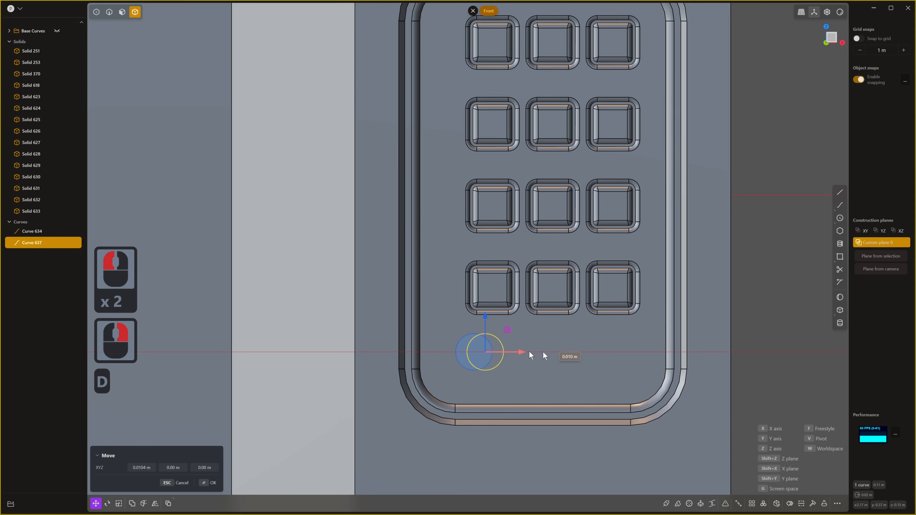
left_click_drag(551, 352, 551, 351)
key("x")
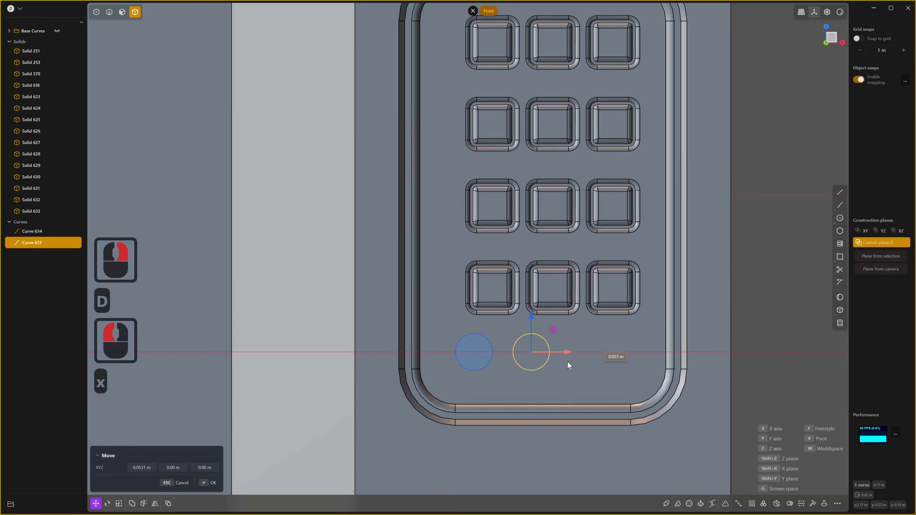
right_click(563, 366)
key("Escape")
- Extrude the circle into a short cylinder and move it so that it passes through the recess floor
mouse_move(495, 377)
middle_mouse_down()
mouse_move(467, 403)
mouse_move(473, 365)
middle_mouse_up()
key("3")
left_click_drag(472, 365, 470, 367)
mouse_move(470, 368)
middle_mouse_down()
mouse_move(453, 374)
mouse_move(477, 365)
middle_mouse_up()
left_click(469, 365)
right_click(472, 364)
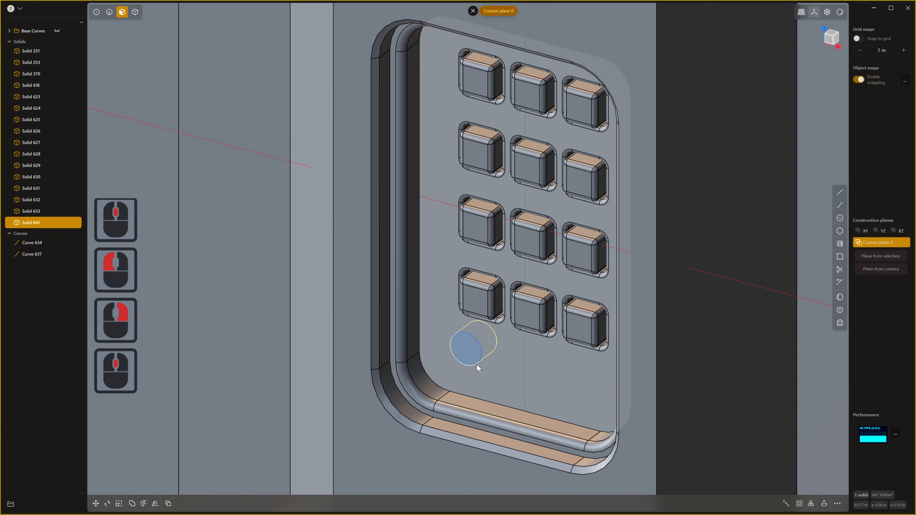
key("g")
left_click(501, 339)
right_click(515, 348)
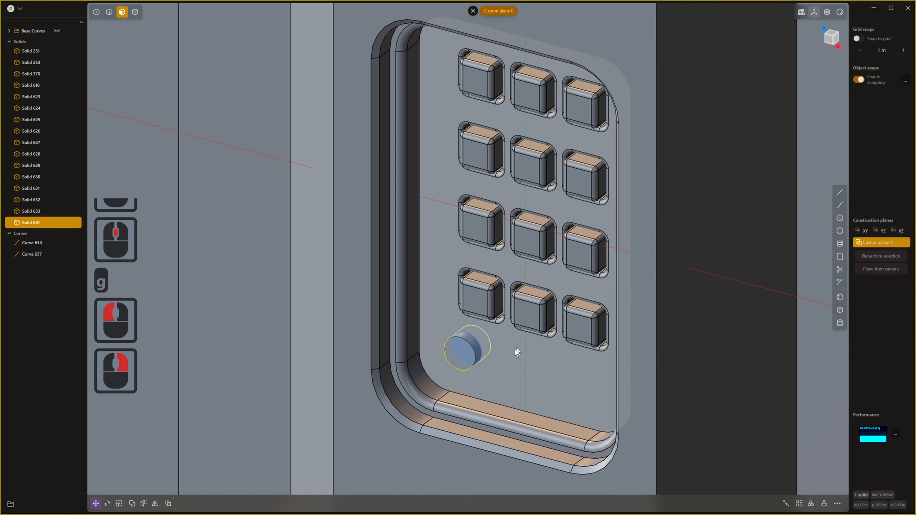
- Duplicate the cylinder and place the copy beside it along X, below the middle button column
key("shift+d")
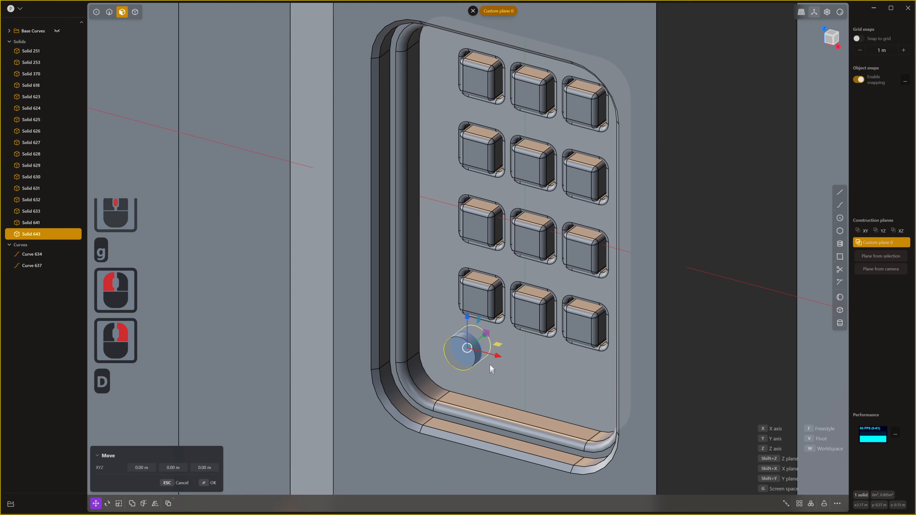
left_click(522, 379)
right_click(541, 385)
middle_click(555, 389)
middle_click(555, 390)
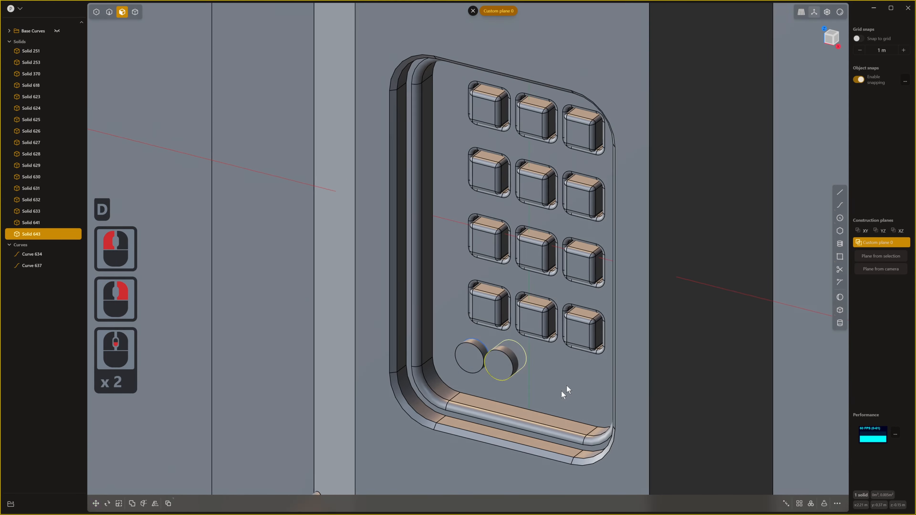
middle_click_drag(561, 391, 585, 357)
key("g")
left_click_drag(548, 357, 564, 359)
right_click(570, 361)
scroll(627, 387, "down", 5)
scroll(626, 387, "down", 2, "shift")
middle_click_drag(626, 387, 581, 415)
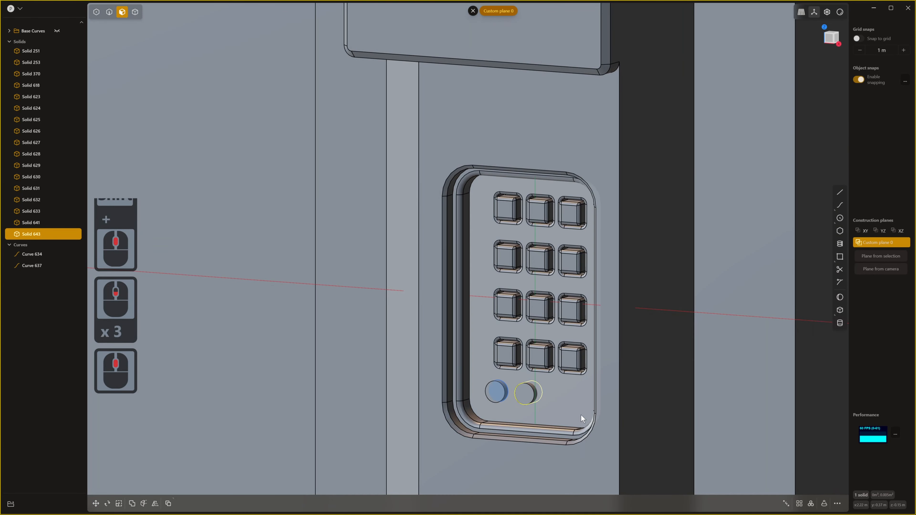
- Subtract the two cylinders from the door panel with a Boolean to cut round holes, and delete the two leftover circle curves
key("4")
left_click(527, 412)
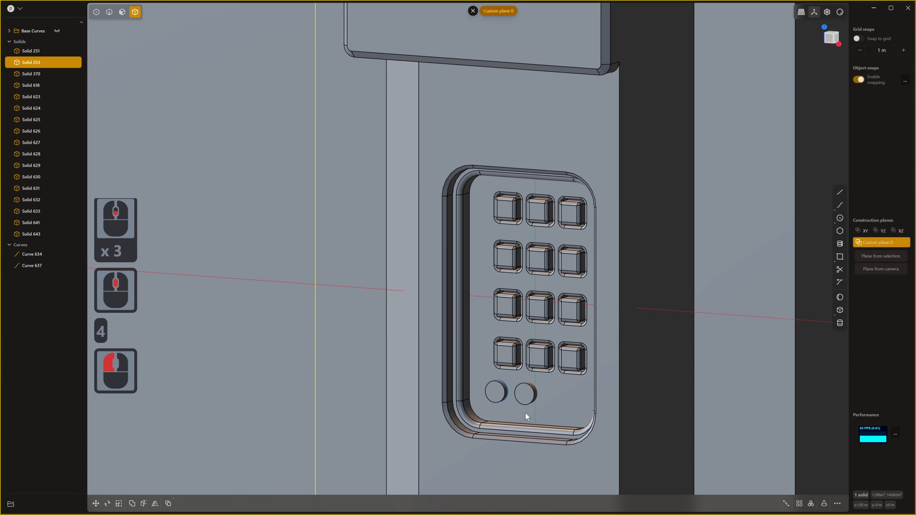
key("-")
left_click(492, 395)
left_click(533, 403, "shift")
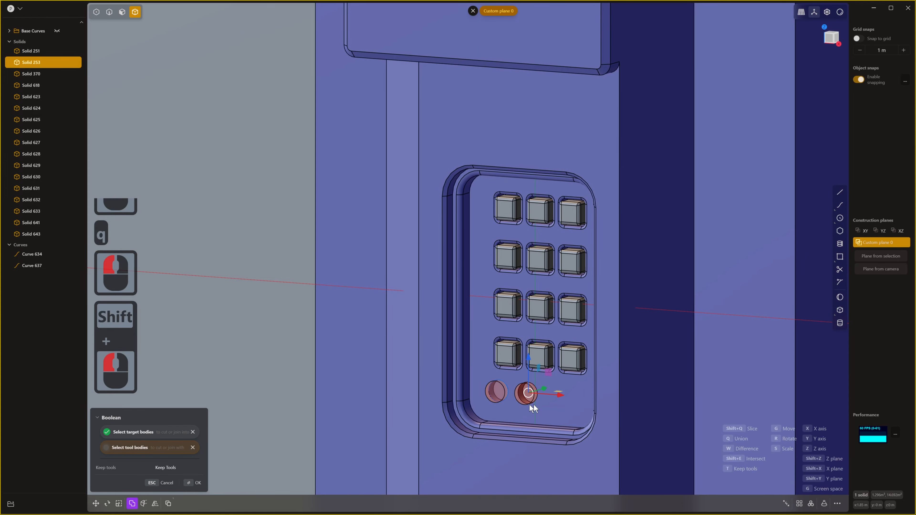
right_click(534, 405)
left_click(39, 232)
left_click(54, 243, "shift")
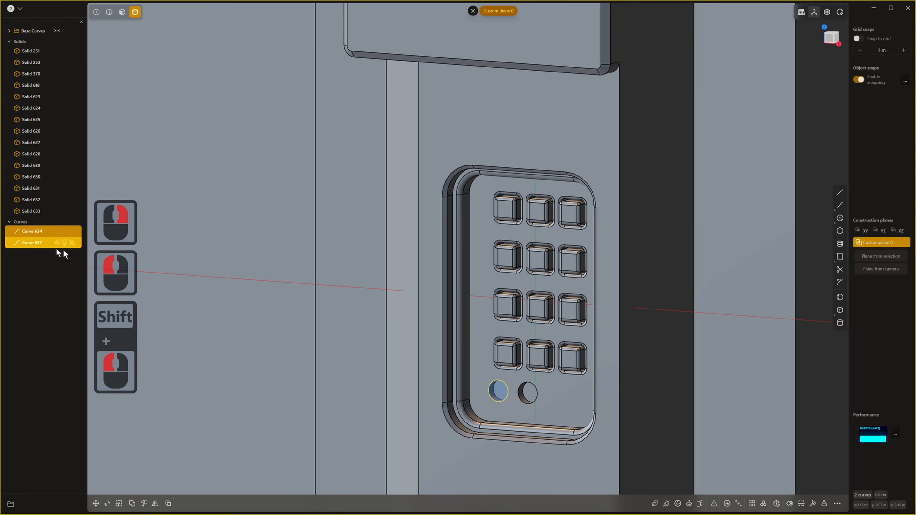
key("x")
- Draw a smaller circle with a radius of about 0.01 m centered inside the left round hole
scroll(521, 372, "down", 5)
scroll(555, 369, "up", 2)
scroll(502, 436, "up", 13)
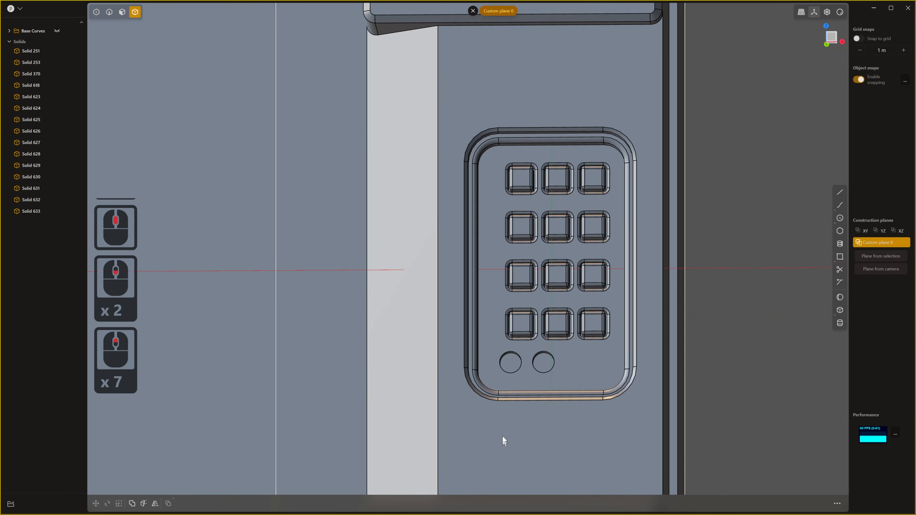
middle_click_drag(502, 436, 499, 422, "shift")
key("1")
scroll(560, 337, "up", 11)
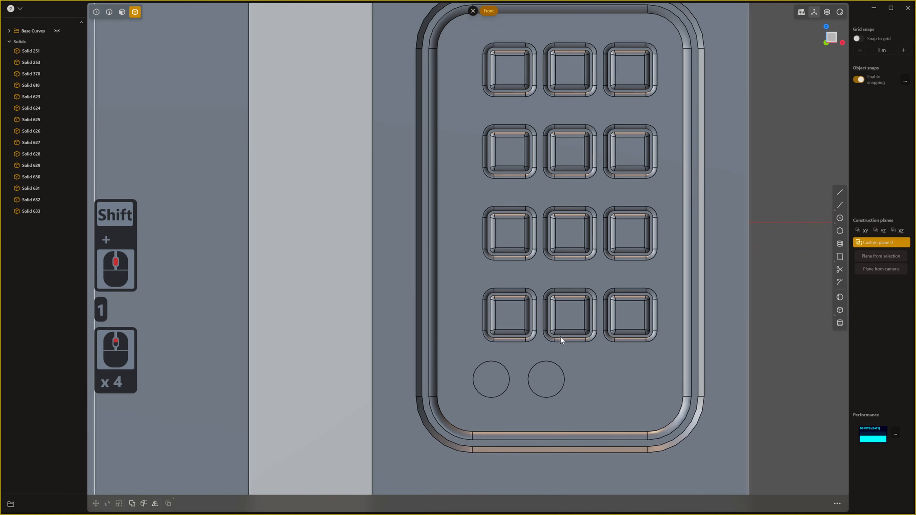
middle_click_drag(561, 337, 607, 349, "shift")
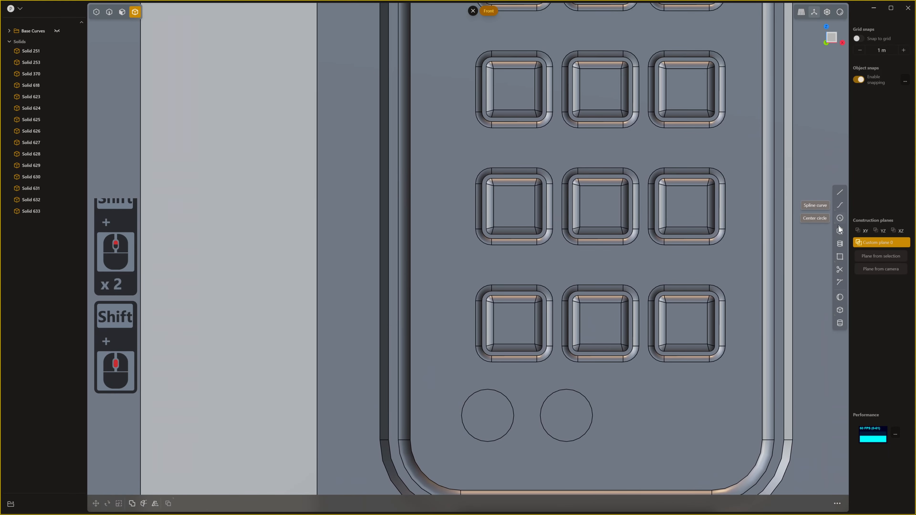
left_click(841, 218)
left_click(487, 415)
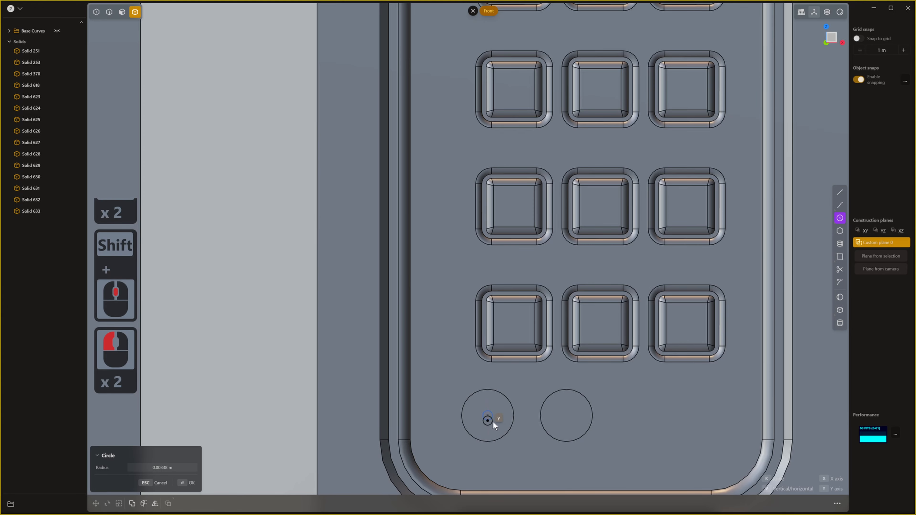
left_click(500, 427)
right_click(503, 444)
- Extrude the small circle inside the left round hole outward into a short cylindrical pin as a new body
middle_click_drag(504, 445, 490, 420)
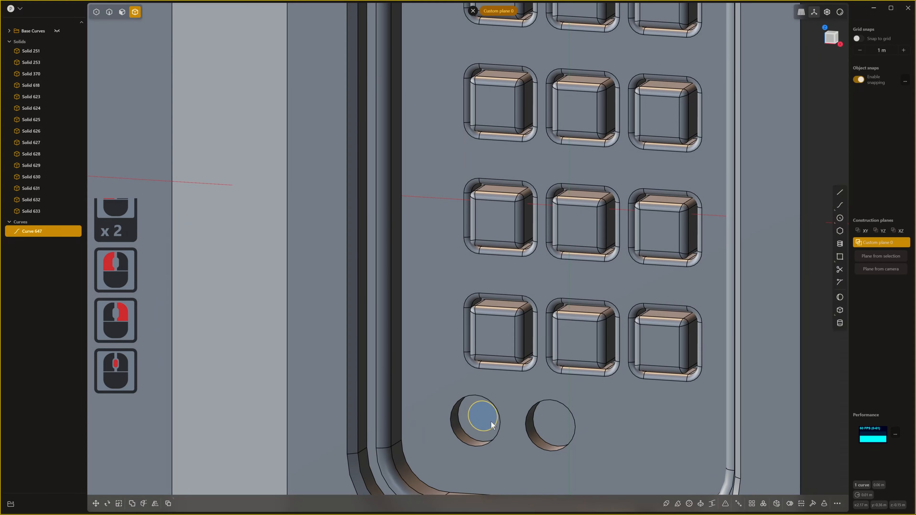
left_click(489, 421)
key("4")
left_click(487, 418)
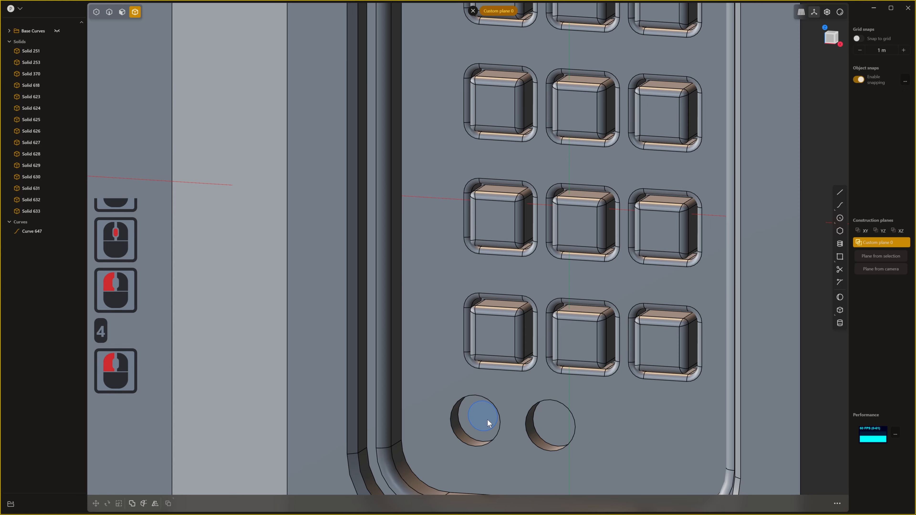
left_click(488, 419)
left_click(488, 420)
left_click(488, 420)
scroll(489, 419, "down", 3)
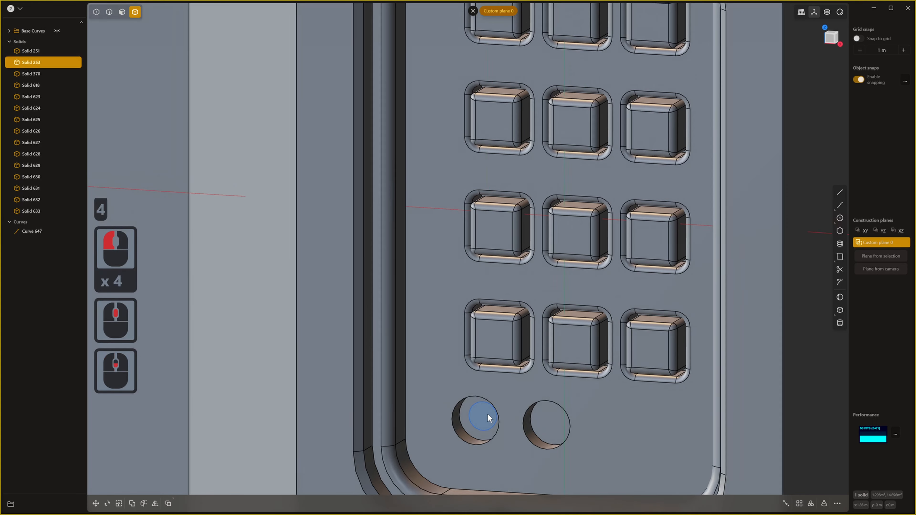
left_click(29, 230)
middle_click_drag(473, 489, 463, 487)
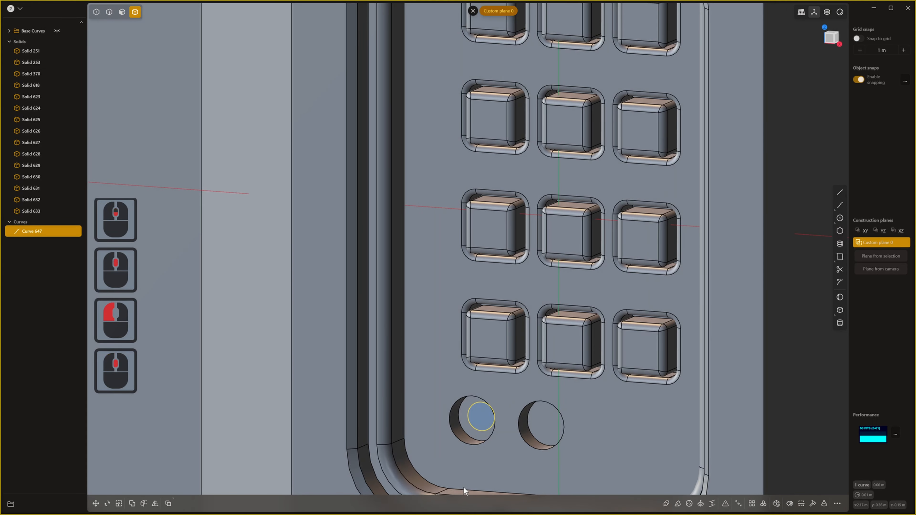
scroll(464, 487, "down", 1)
key("3")
left_click(477, 419)
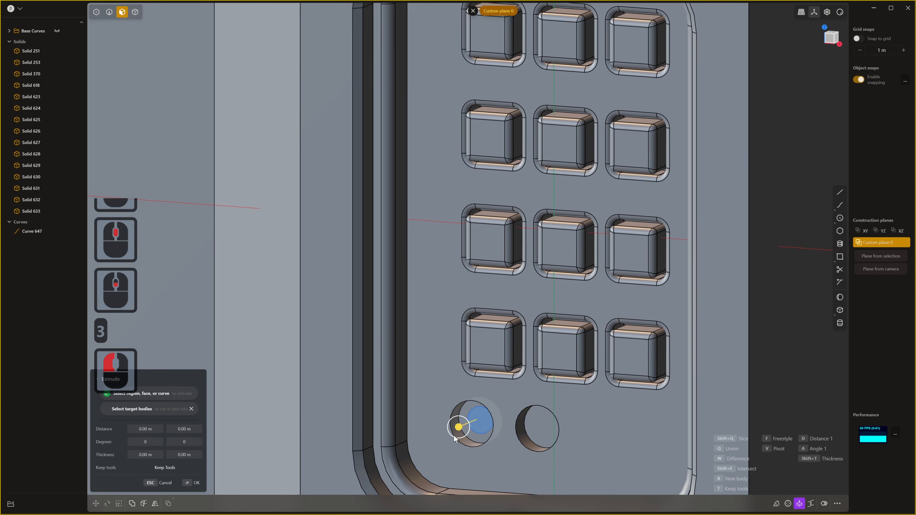
left_click(435, 439)
left_click_drag(465, 430, 485, 420)
right_click(514, 412)
- Fillet the front edge of the new pin by about 0.014 m to round it into a dome
key("2")
left_click(472, 418)
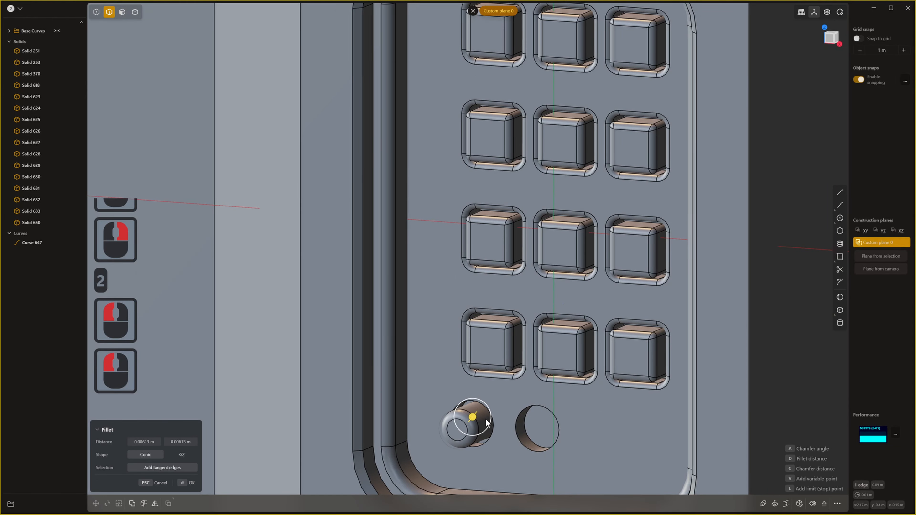
middle_click_drag(445, 450, 489, 421)
left_click_drag(488, 420, 511, 415)
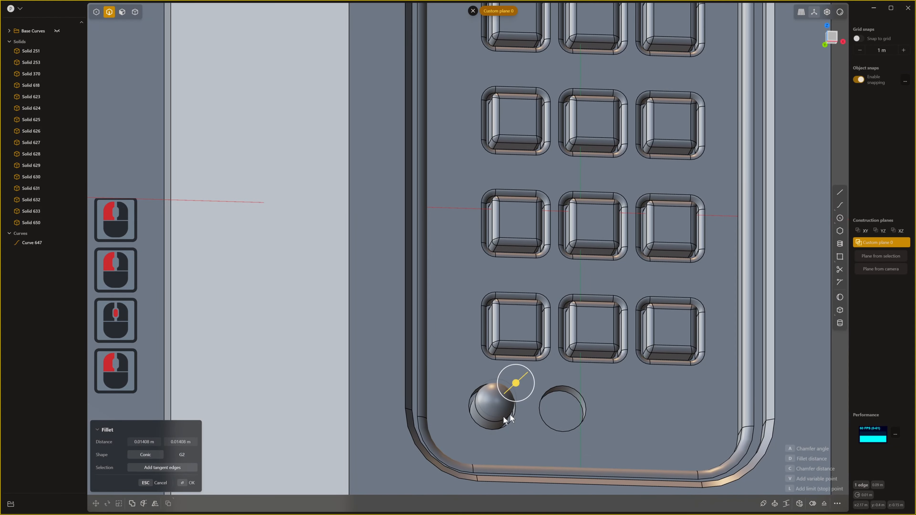
scroll(510, 415, "down", 1)
middle_click_drag(511, 415, 524, 446)
right_click(594, 394)
- Duplicate the domed pin and move the copy along X into the right round hole
key("d")
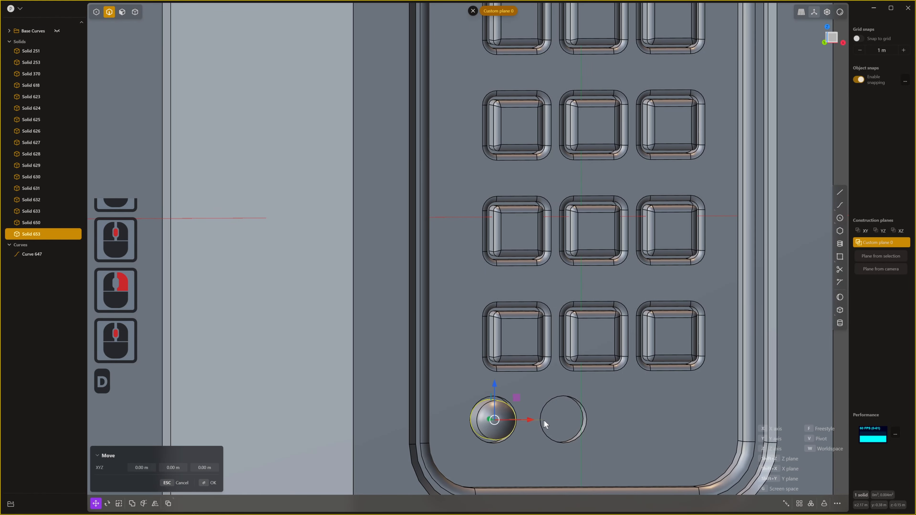
left_click_drag(527, 418, 600, 424)
right_click(602, 426)
scroll(640, 437, "down", 8)
scroll(600, 440, "down", 1)
middle_click_drag(641, 438, 643, 406)
left_click(452, 393)
- Switch to a perspective view of the whole door and hide the grid
scroll(469, 394, "down", 13)
middle_click_drag(523, 422, 557, 426)
scroll(557, 426, "down", 20)
scroll(614, 408, "down", 2, "shift")
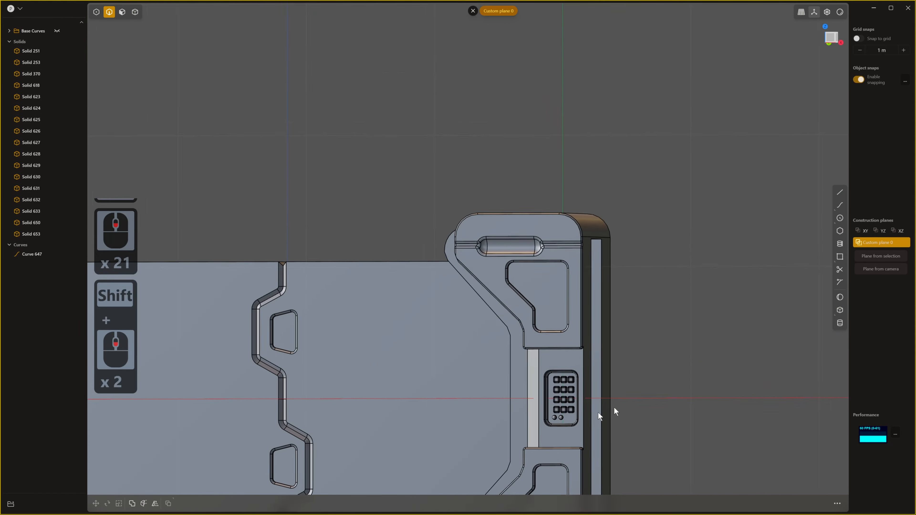
middle_click_drag(615, 412, 664, 388)
key("5")
scroll(644, 405, "down", 10)
scroll(635, 426, "down", 1)
scroll(622, 442, "down", 1, "shift")
middle_click_drag(621, 446, 652, 347, "shift")
left_click(700, 292)
key("alt+shift+z")
scroll(681, 336, "up", 3)
scroll(652, 347, "down", 3)
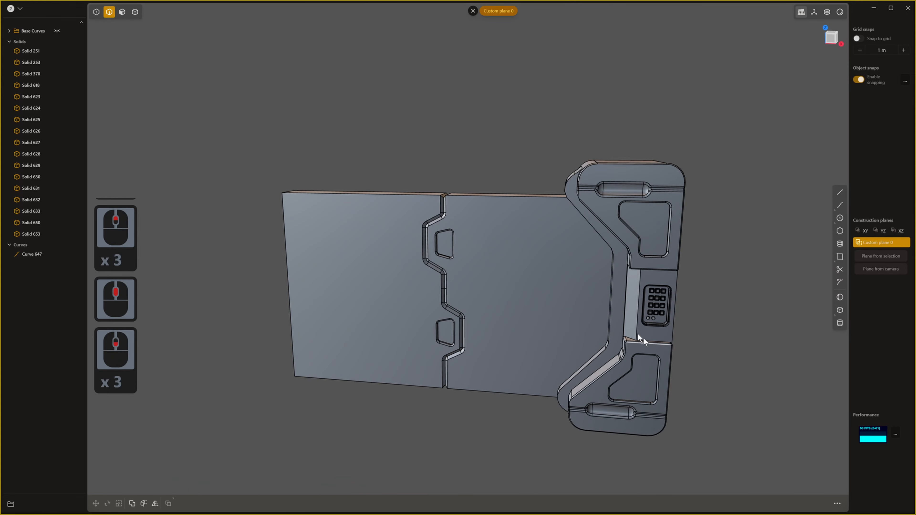
- Select the end piece together with all keypad buttons and the two domed pins
key("4")
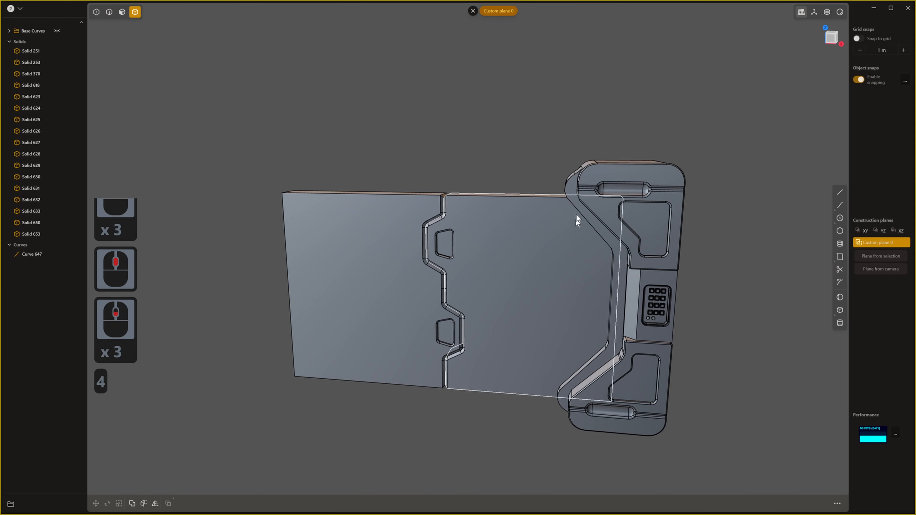
left_click(637, 186)
left_click(667, 360, "shift")
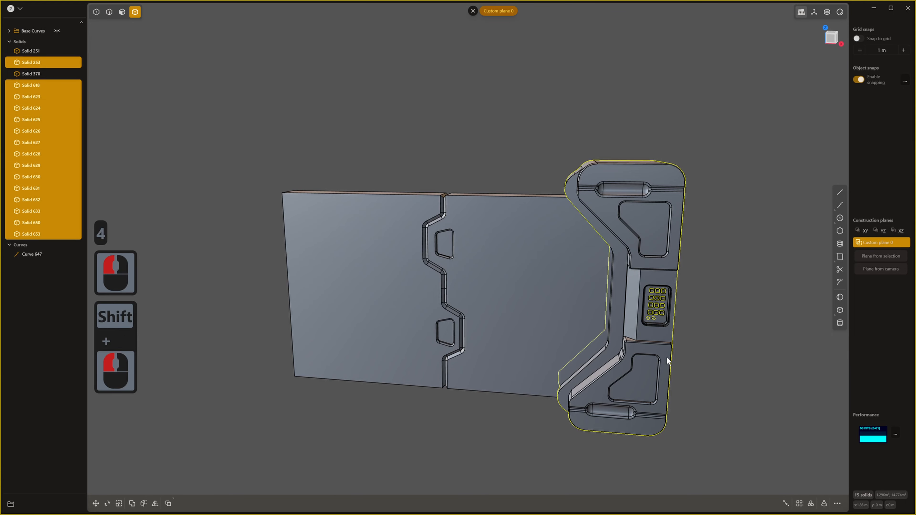
left_click(647, 249)
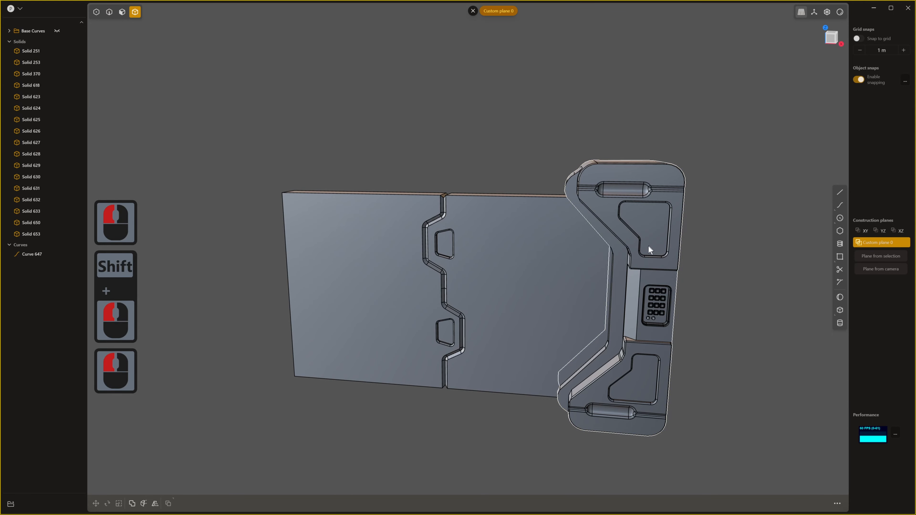
left_click(632, 250)
left_click(675, 360, "shift")
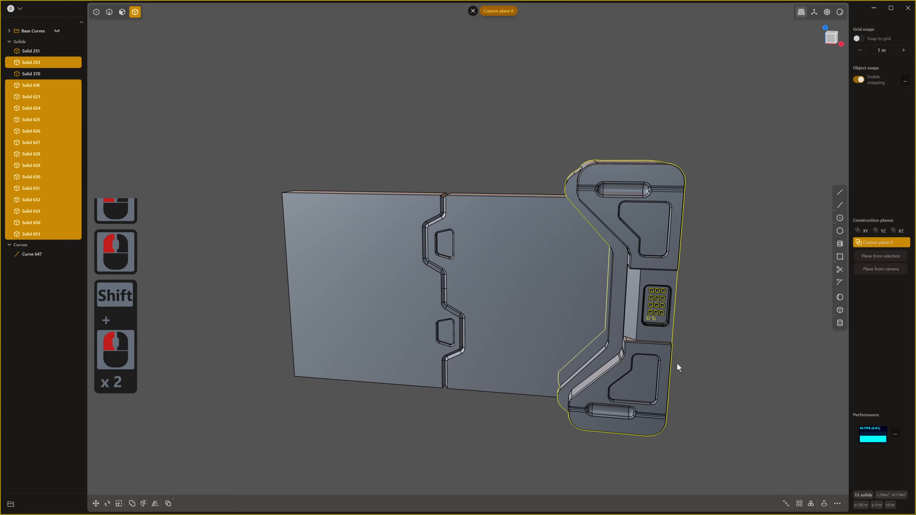
- Try mirroring the selection along X about the keypad's custom plane, undo it, and leave the custom construction plane
mouse_move(677, 364)
middle_mouse_down()
mouse_move(511, 359)
mouse_move(665, 354)
mouse_move(660, 361)
middle_mouse_up()
key("alt+x")
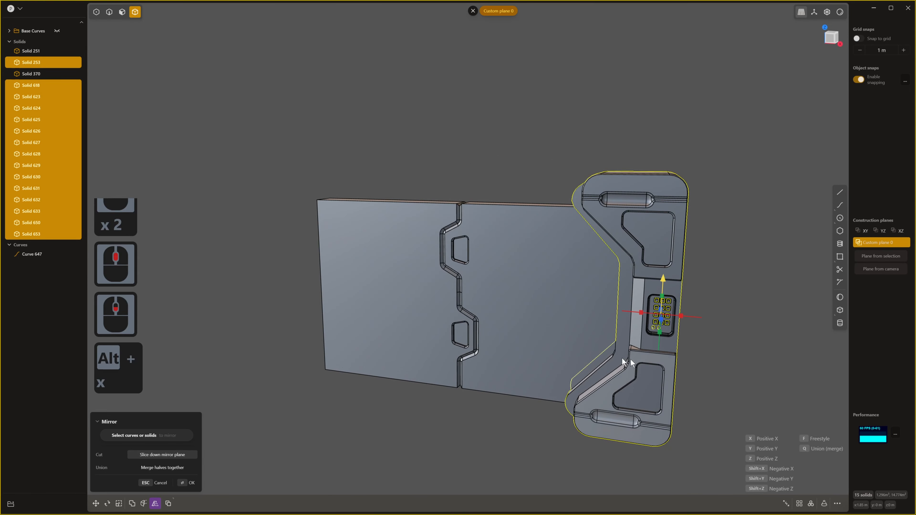
left_click(682, 313)
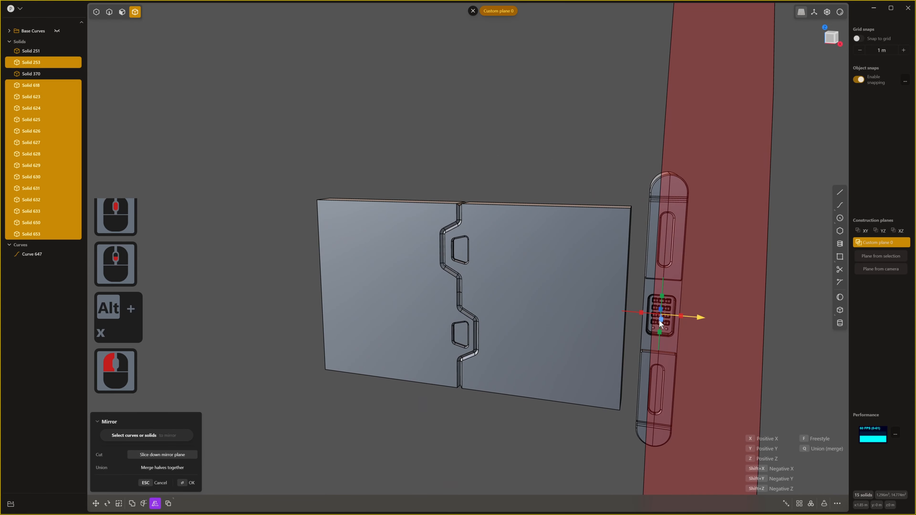
key("ctrl+z")
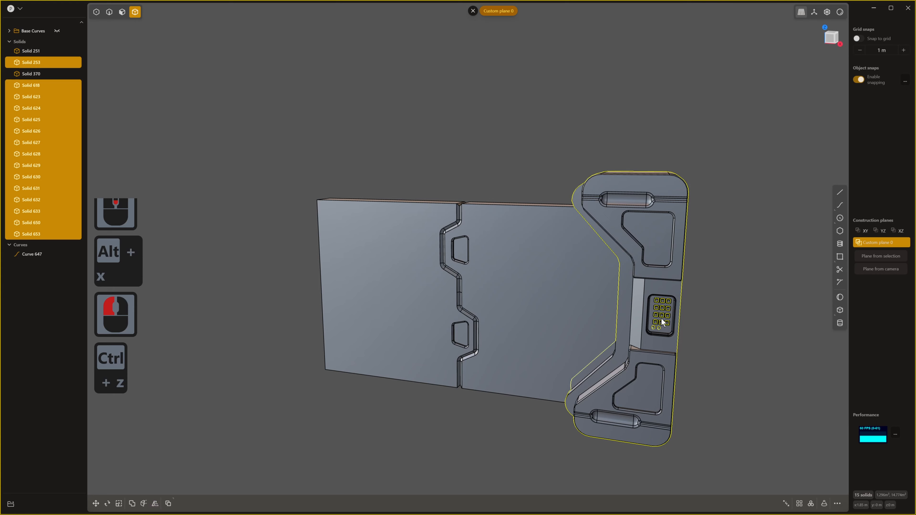
left_click(471, 11)
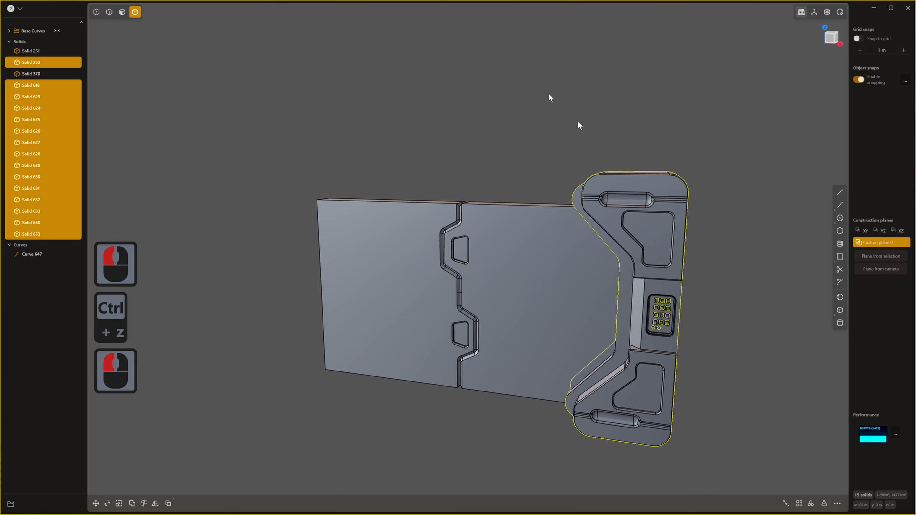
- Mirror the selected end piece, buttons and pins along X about the world origin to the opposite door end
key("alt+x")
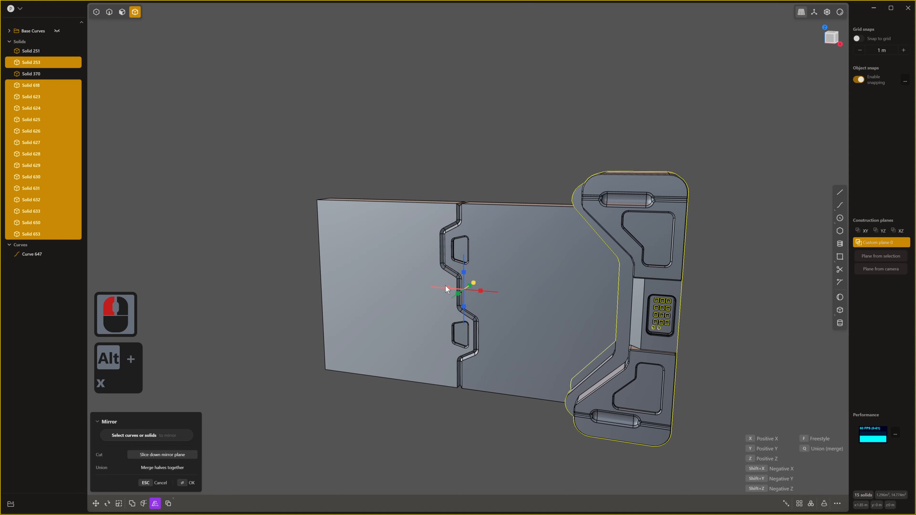
left_click(447, 287)
scroll(518, 318, "down", 2)
right_click(724, 244)
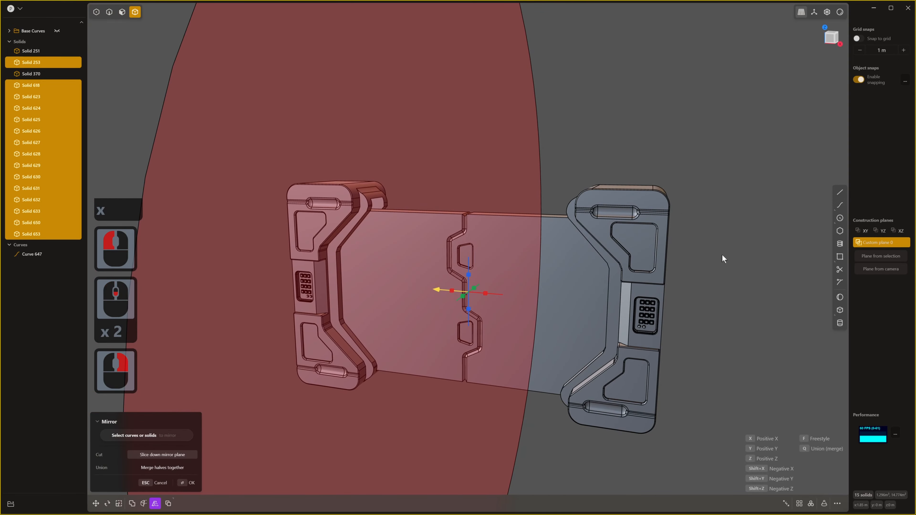
right_click(723, 254)
- Try mirroring both end pieces along Y, cancel the command, and turn on the X-ray display
middle_click_drag(727, 288, 547, 273)
scroll(590, 282, "down", 3)
key("alt+x")
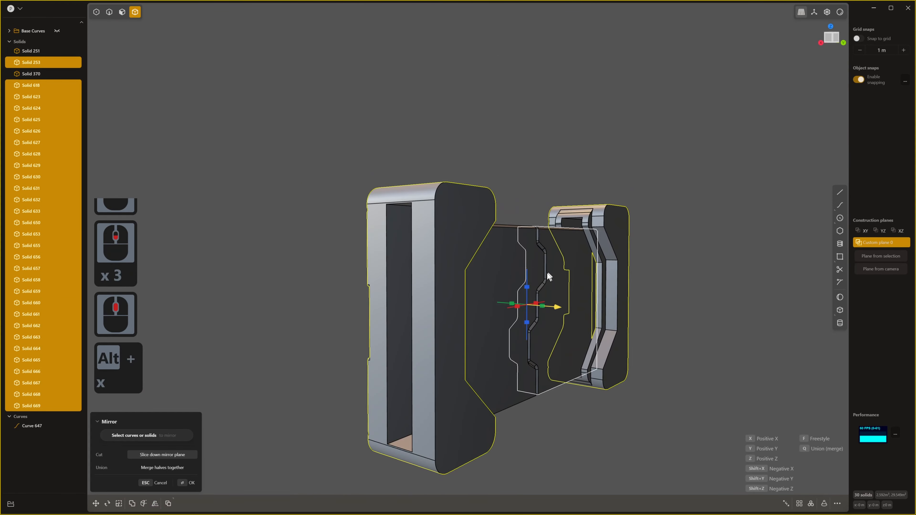
left_click(511, 306)
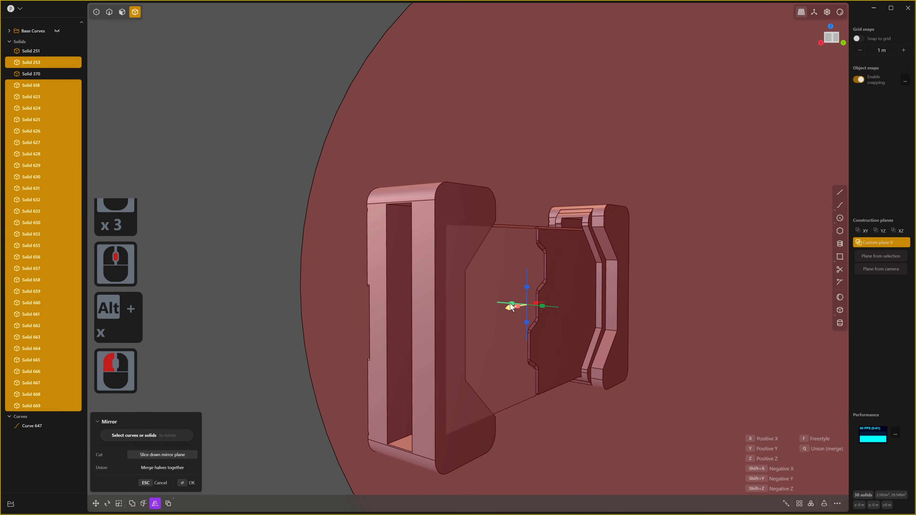
middle_click_drag(511, 307, 586, 320)
key("Escape")
key("alt+z")
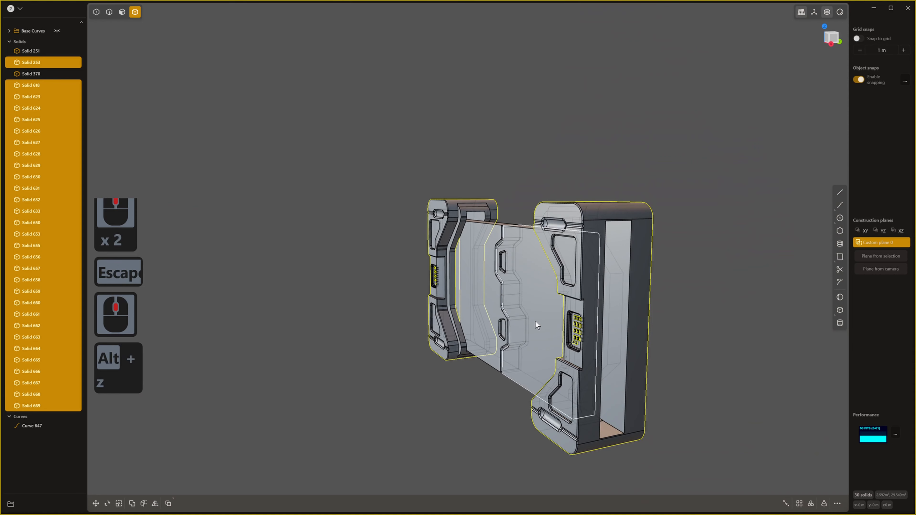
- Undo the X mirror so that only the original end piece and its keypad parts remain selected
key("ctrl+z")
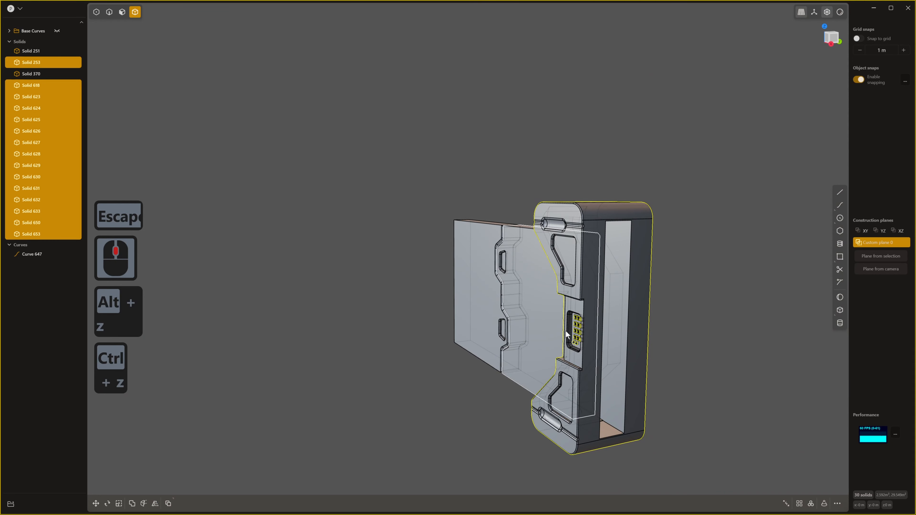
key("ctrl+shift+z")
left_click(558, 149)
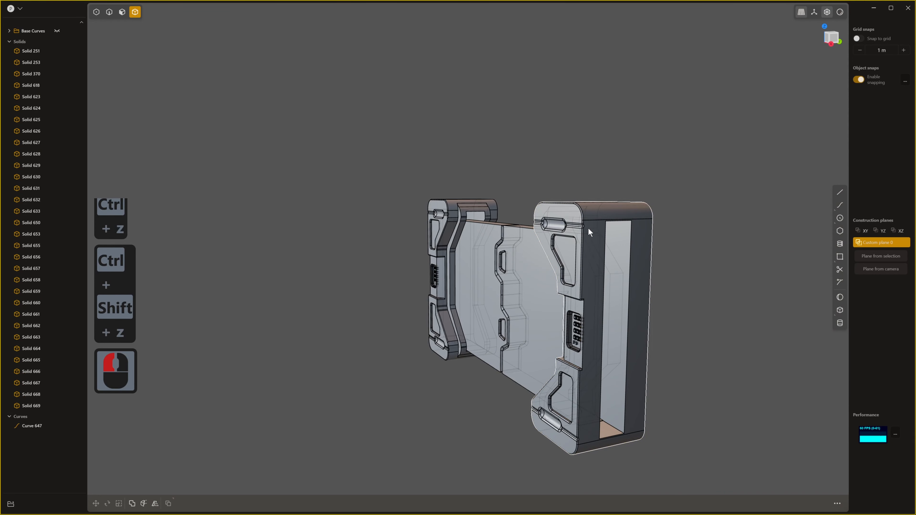
double_click(589, 229)
key("ctrl+z")
key("ctrl+z")
key("ctrl+z")
key("ctrl+z")
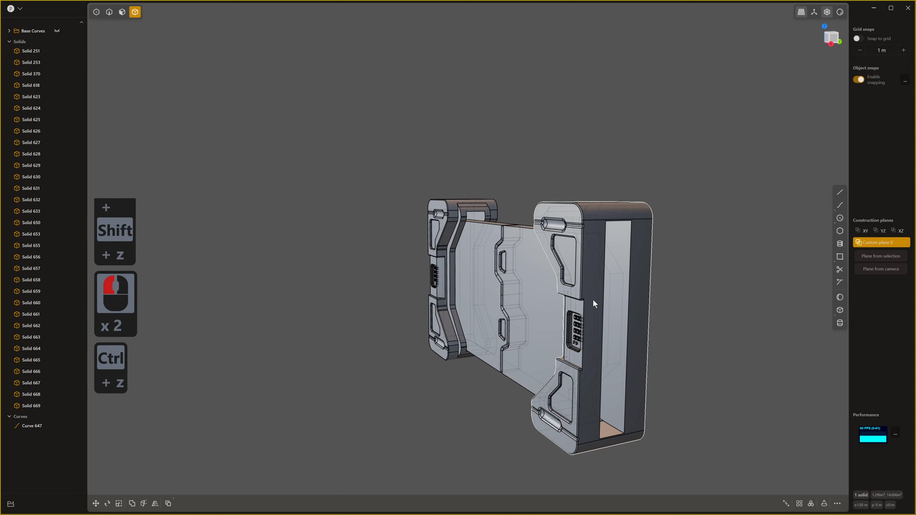
- Mirror the selected end piece and keypad parts along Y to the back side, and undo the mirror
mouse_move(594, 336)
middle_mouse_down()
mouse_move(638, 326)
mouse_move(594, 334)
middle_mouse_up()
key("alt+x")
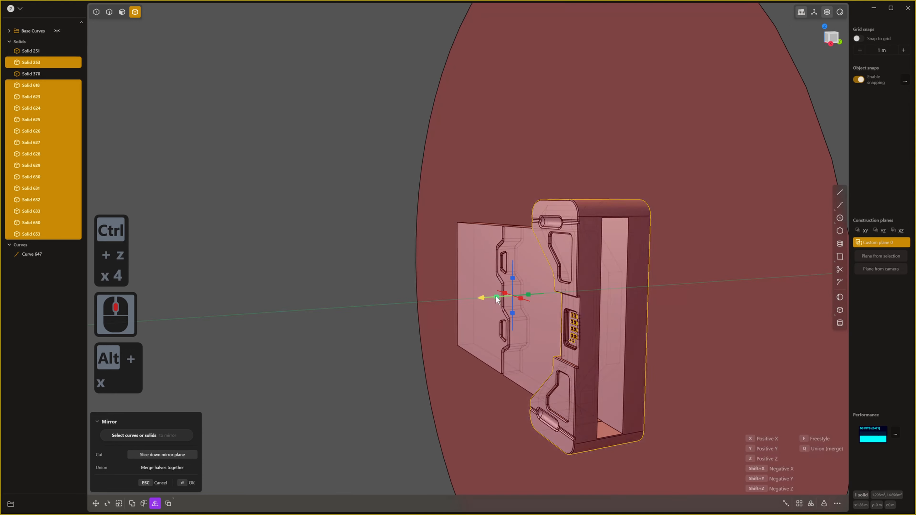
left_click(496, 297)
right_click(718, 223)
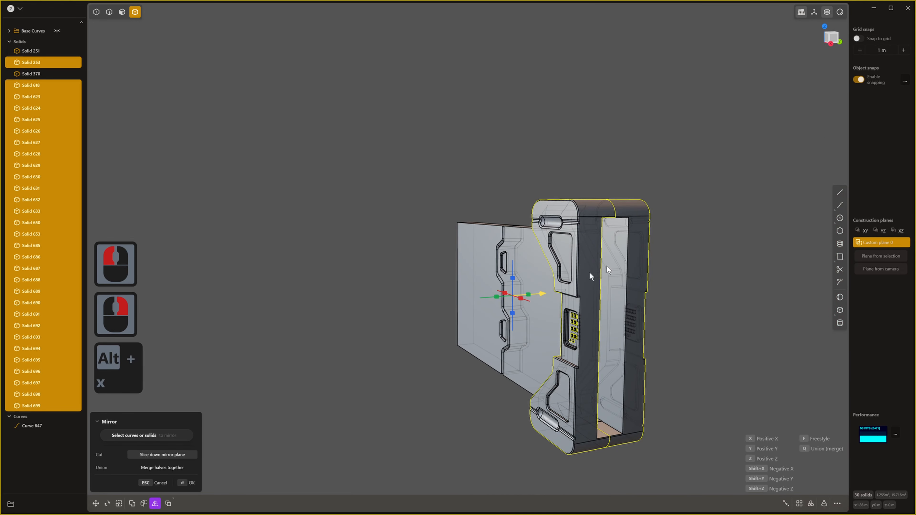
key("ctrl+z")
- Try mirroring the selected solids along Y with the option to merge the halves together
key("alt+x")
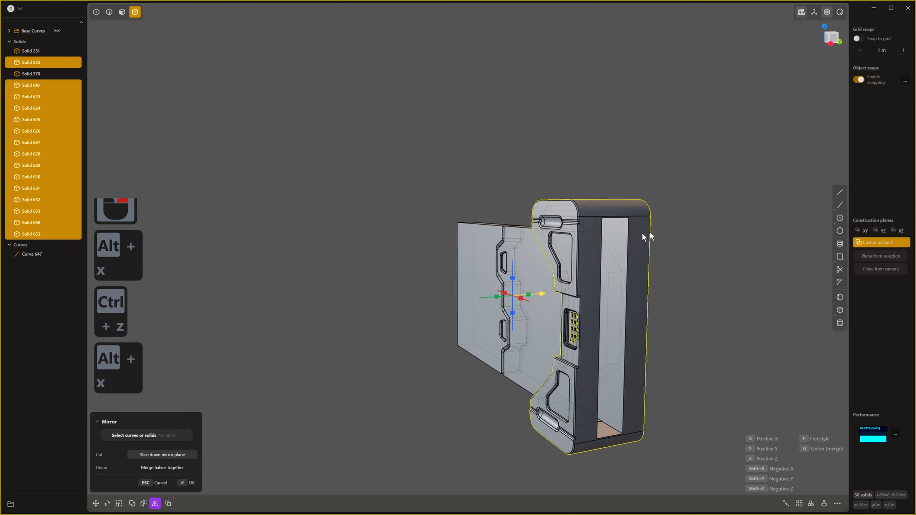
left_click(501, 292)
key("q")
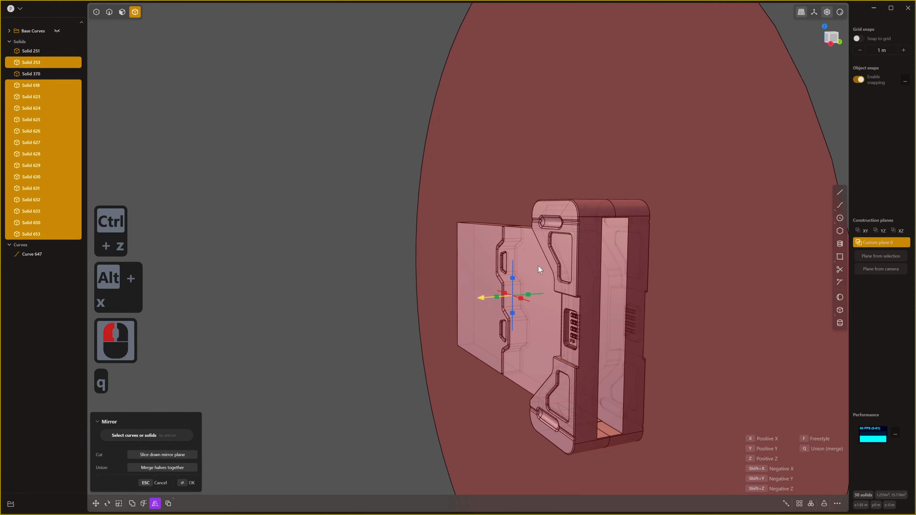
middle_click_drag(545, 263, 608, 271)
scroll(602, 281, "up", 2)
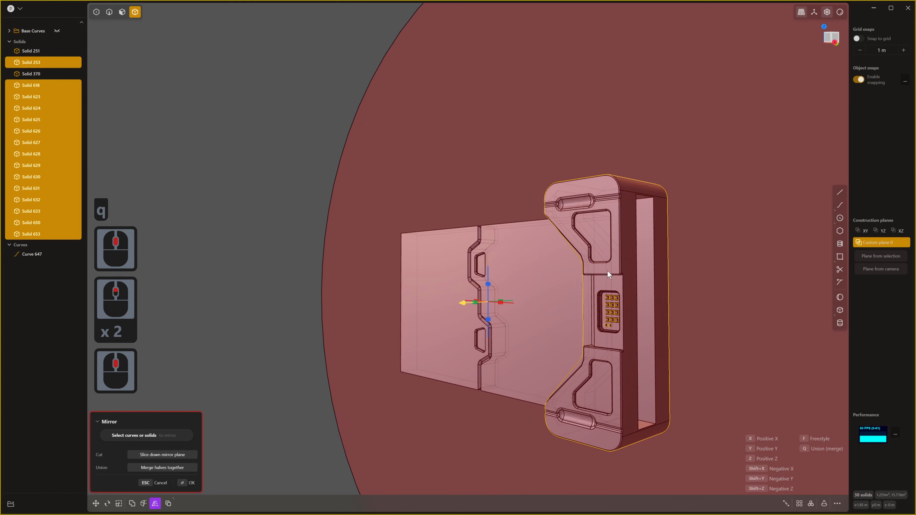
- Mirror the end piece, keypad buttons and pins along X to the opposite end of the door
key("alt+x")
left_click(501, 302)
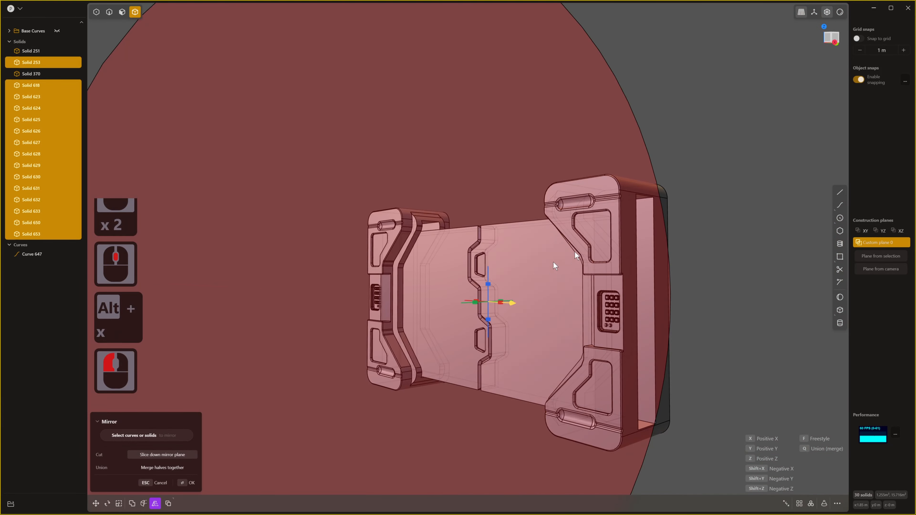
right_click(753, 183)
middle_click_drag(689, 241, 756, 247)
left_click(754, 248)
- Turn off the X-ray display and examine the complete door with both end pieces from several angles
scroll(707, 254, "up", 2)
middle_click_drag(401, 342, 550, 306, "shift")
scroll(478, 351, "down", 1)
scroll(477, 351, "down", 1, "shift")
left_click(727, 240)
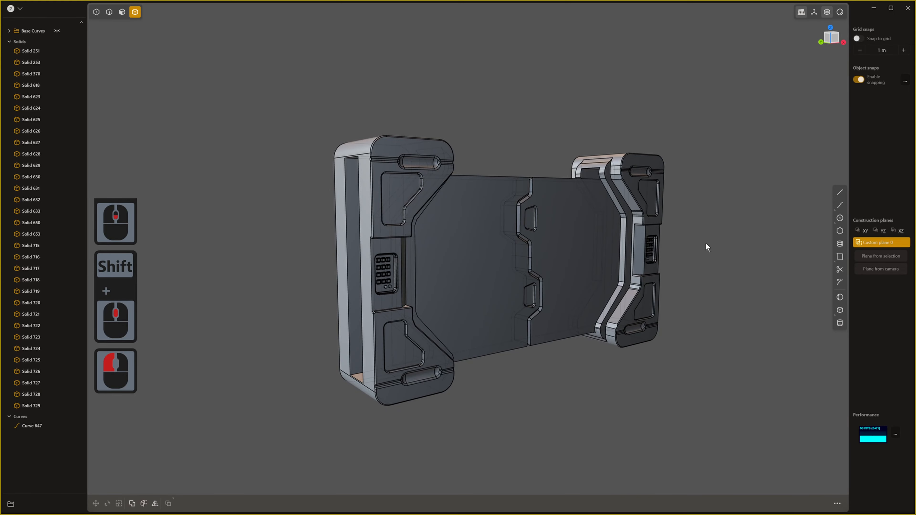
key("alt+z")
middle_click_drag(703, 246, 591, 304)
scroll(628, 255, "up", 1)
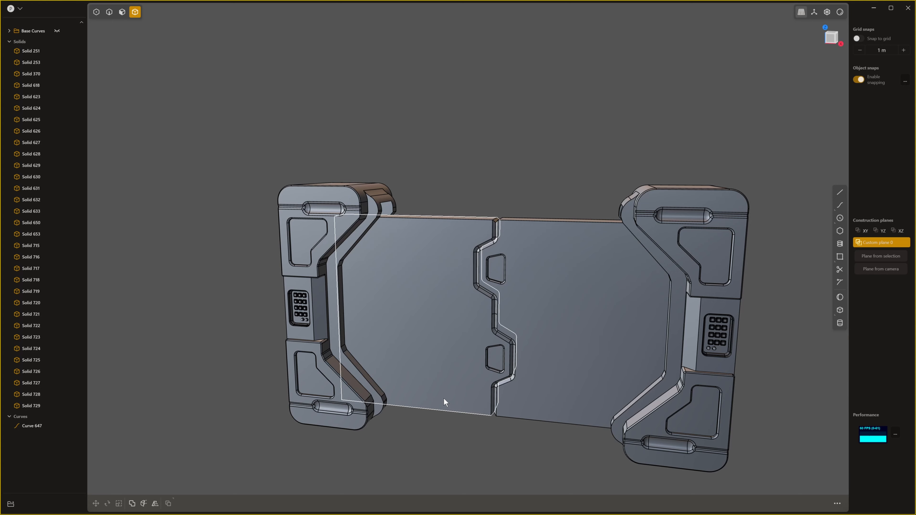
left_click(518, 142)
scroll(436, 268, "up", 1)
middle_click_drag(436, 271, 452, 269)
middle_click_drag(432, 311, 519, 299, "shift")
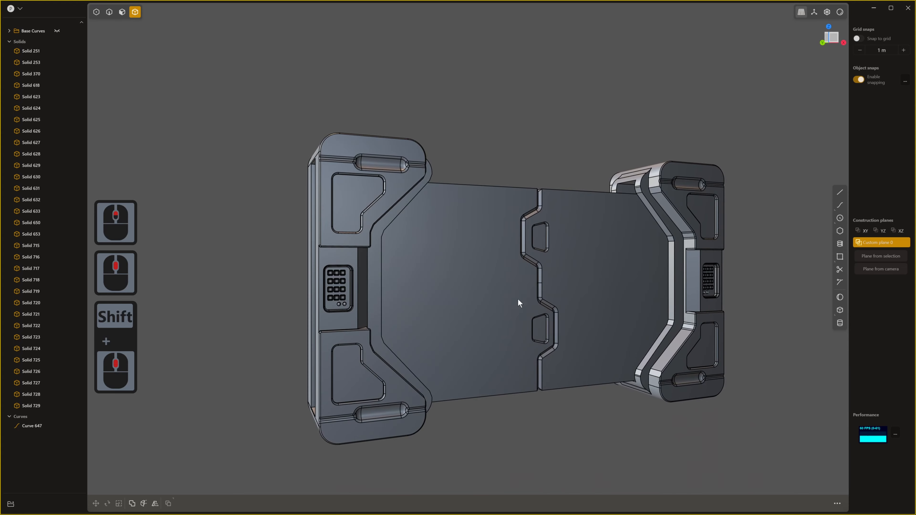
- Examine the front of the assembled door, including the interlocking panels, both end pieces and their keypads
scroll(498, 301, "up", 2)
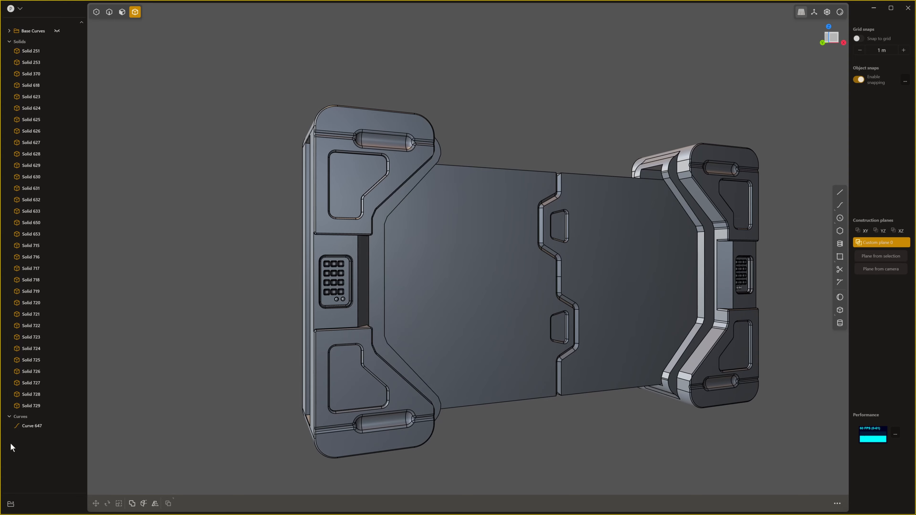
left_click(551, 116)
middle_click_drag(604, 231, 521, 275)
middle_click_drag(521, 275, 415, 367, "shift")
scroll(444, 341, "up", 5)
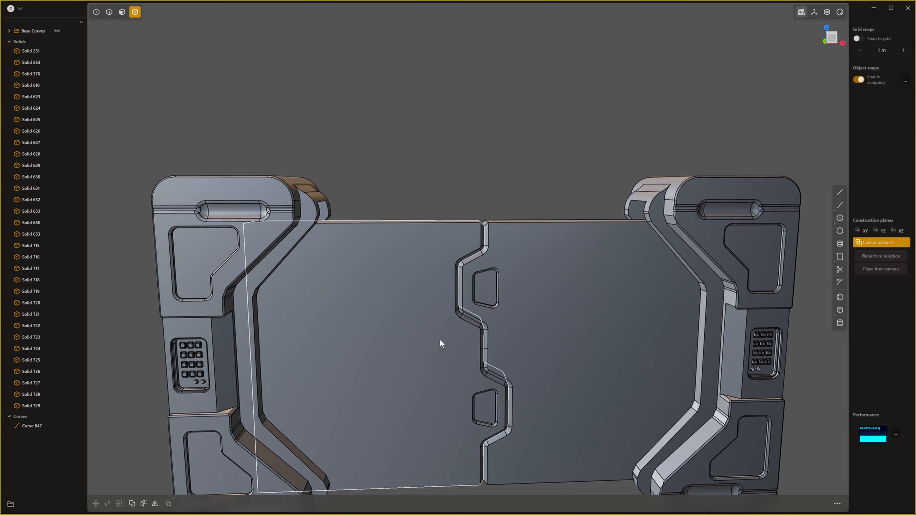
scroll(557, 389, "down", 2)
middle_click_drag(539, 381, 584, 320, "shift")
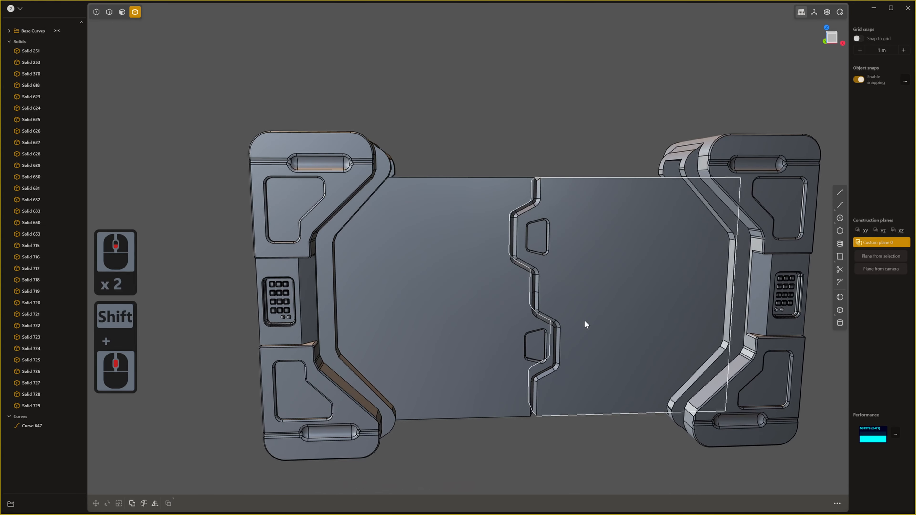
middle_click_drag(525, 343, 466, 379)
scroll(511, 346, "up", 1)
scroll(467, 378, "up", 1)
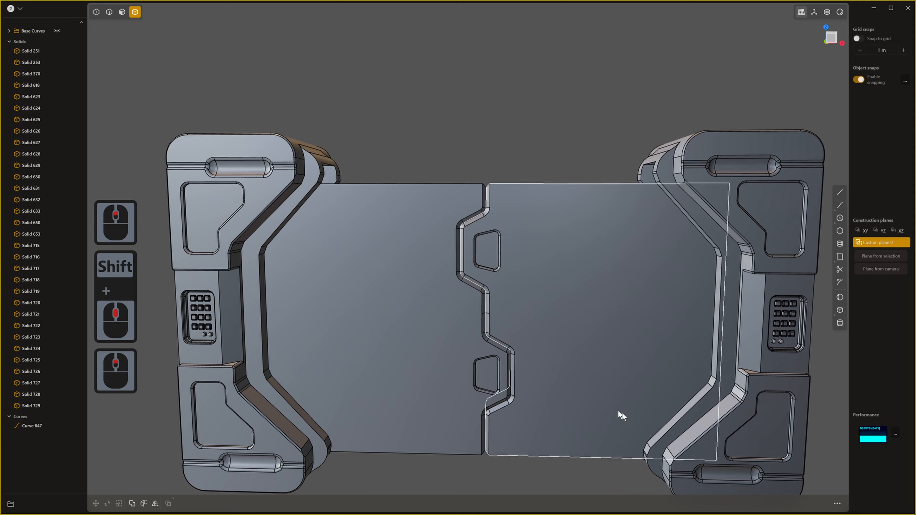
scroll(481, 433, "up", 2)
middle_click_drag(394, 448, 482, 462, "shift")
scroll(444, 450, "down", 2)
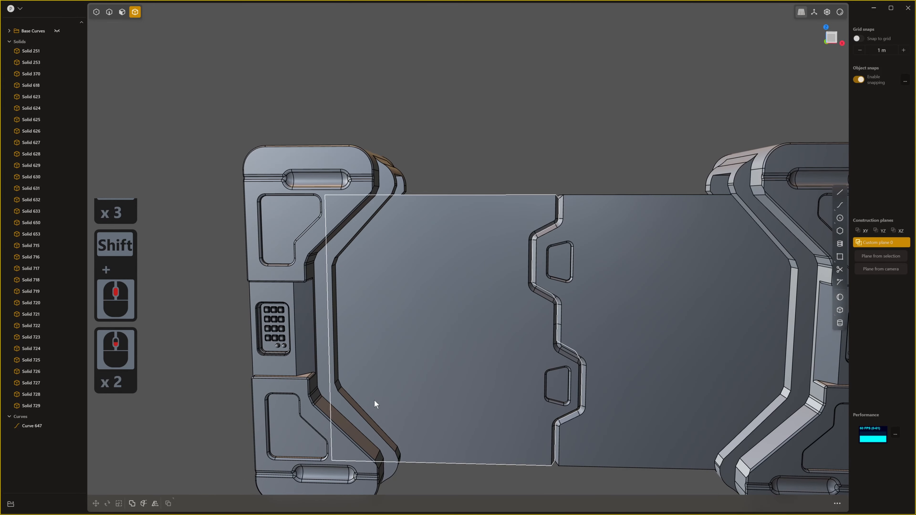
middle_click_drag(375, 401, 374, 419, "shift")
scroll(485, 374, "up", 1, "shift")
middle_click_drag(500, 379, 391, 345, "shift")
middle_click_drag(456, 375, 481, 382)
- Slide one door panel about 2 m along X through its end piece to test the opening motion, and undo the move
scroll(487, 372, "down", 3)
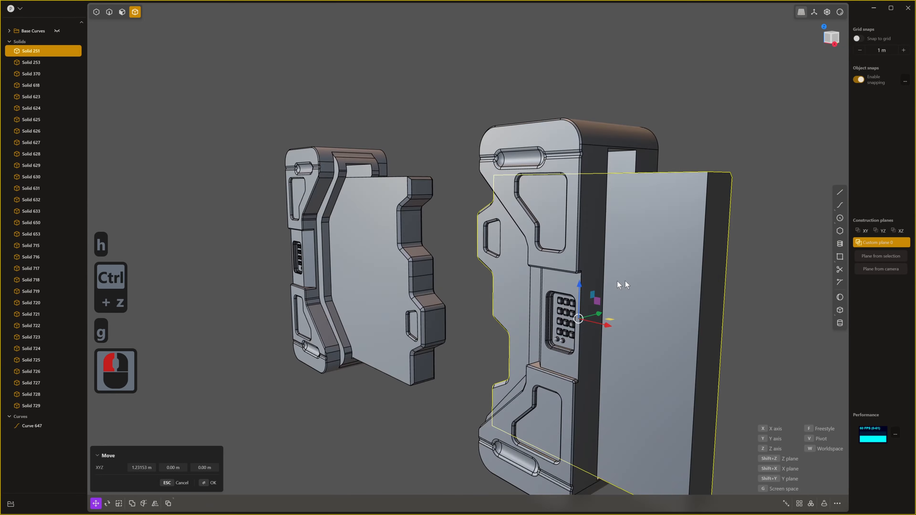
scroll(633, 274, "down", 3)
middle_click_drag(631, 252, 609, 228, "shift")
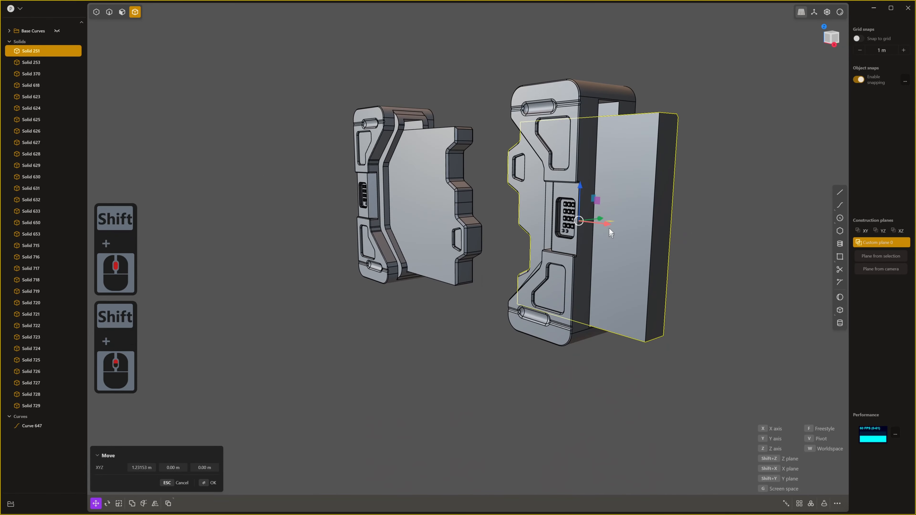
middle_click_drag(667, 248, 637, 198)
scroll(637, 197, "up", 1)
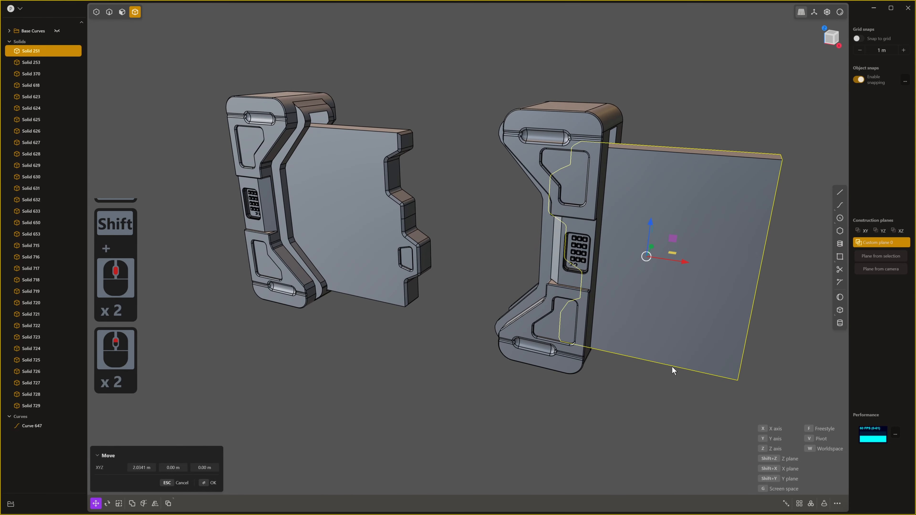
middle_click_drag(672, 367, 682, 349)
key("ctrl+z")
key("ctrl+z")
middle_click_drag(344, 257, 381, 296)
middle_click_drag(380, 295, 414, 290, "shift")
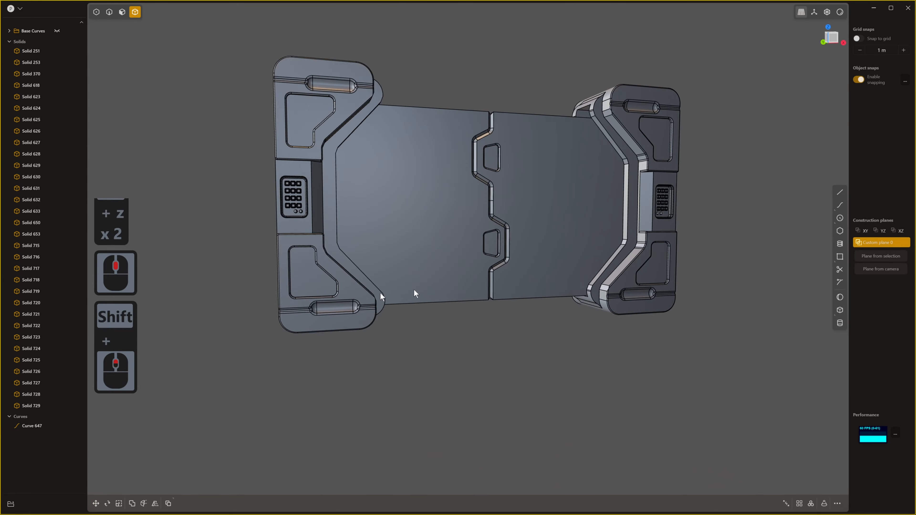
middle_click_drag(414, 289, 447, 289, "shift")
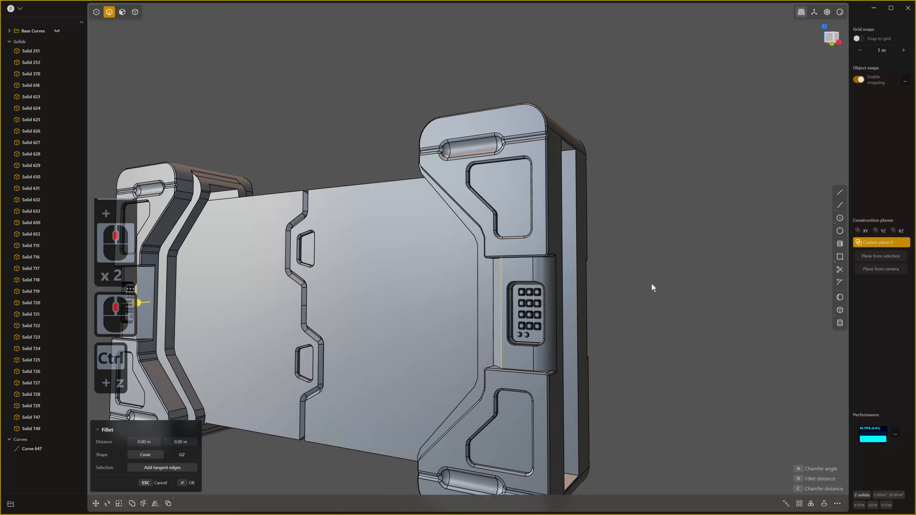
- Undo the fillet attempts on the vertical edges beside the keypads
key("ctrl+z")
key("ctrl+z")
key("ctrl+z")
key("ctrl+z")
scroll(365, 363, "down", 3)
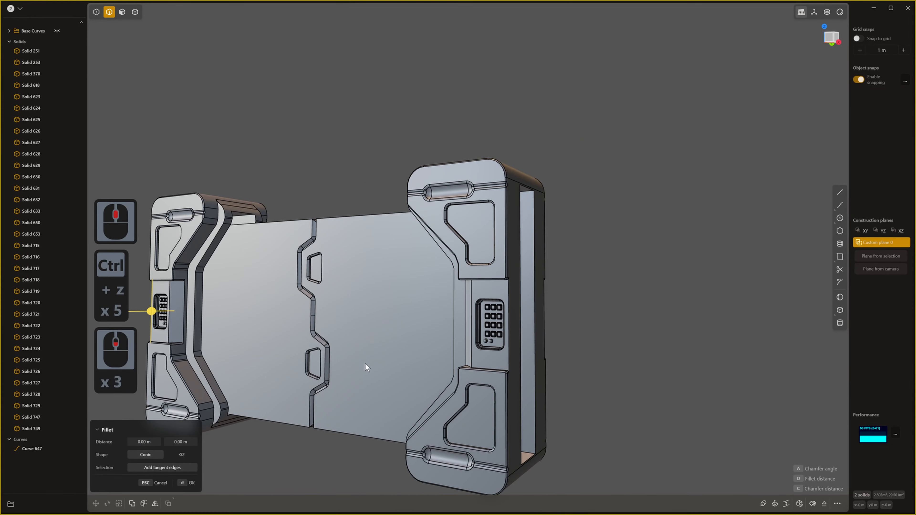
scroll(231, 375, "up", 1, "shift")
middle_click_drag(231, 375, 486, 418, "shift")
key("ctrl+z")
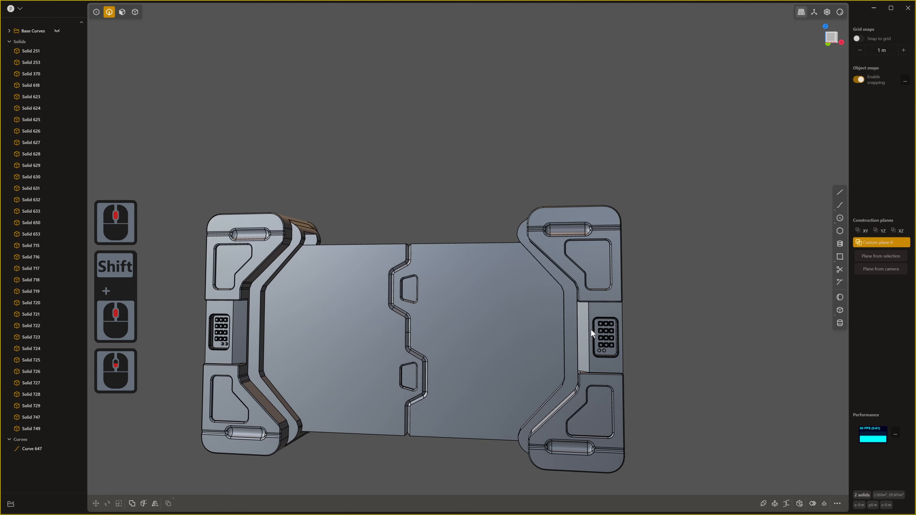
- Fillet the four vertical edges of the recessed keypad sections on both end pieces together
middle_click_drag(527, 397, 550, 339)
left_click(548, 343)
middle_click_drag(476, 352, 541, 353)
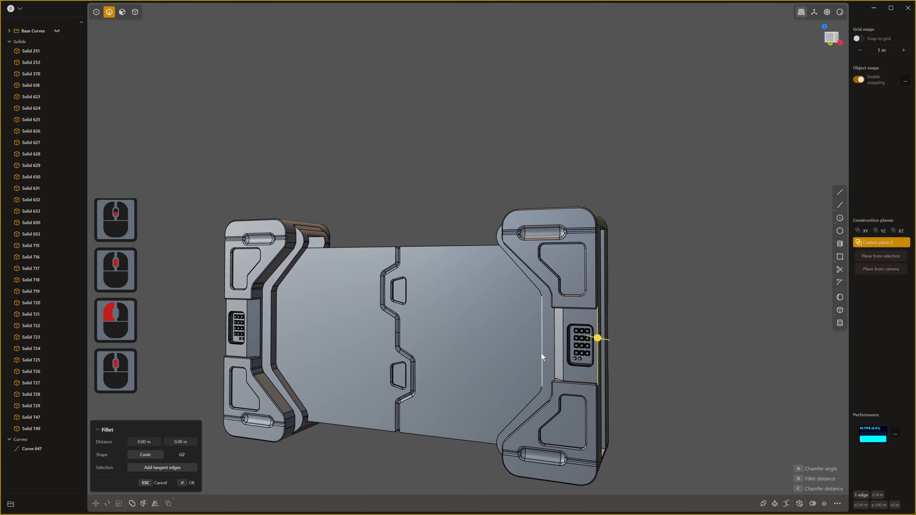
left_click(563, 340, "shift")
middle_click_drag(195, 387, 496, 353)
left_click(376, 360, "shift")
left_click(346, 329, "shift")
scroll(460, 341, "up", 9)
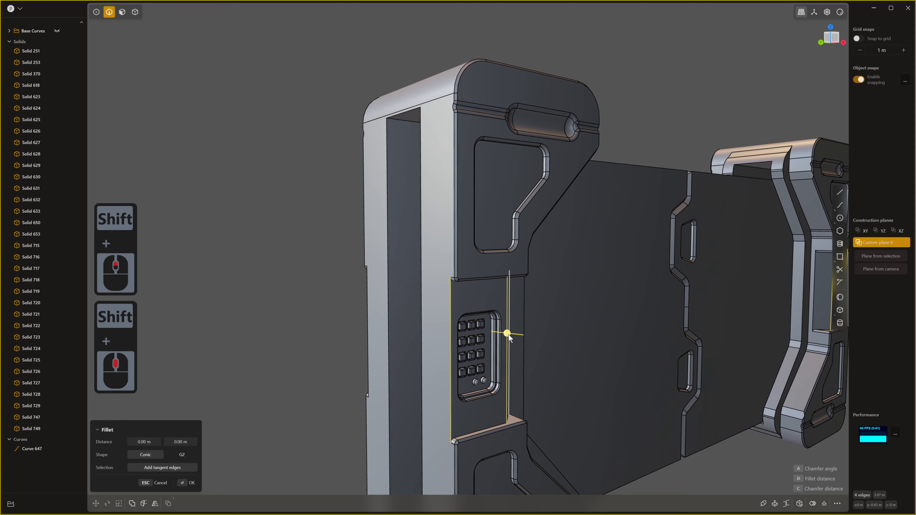
left_click_drag(507, 333, 522, 336)
scroll(522, 336, "down", 9)
middle_click_drag(608, 342, 520, 291, "shift")
right_click(644, 412)
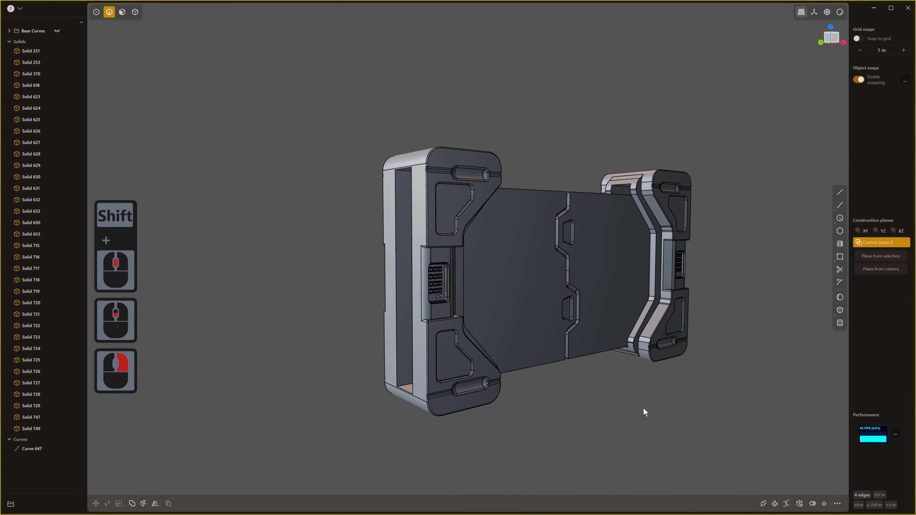
- Try the solid black render material on the door and restore the default grey material
middle_click_drag(644, 411, 498, 400)
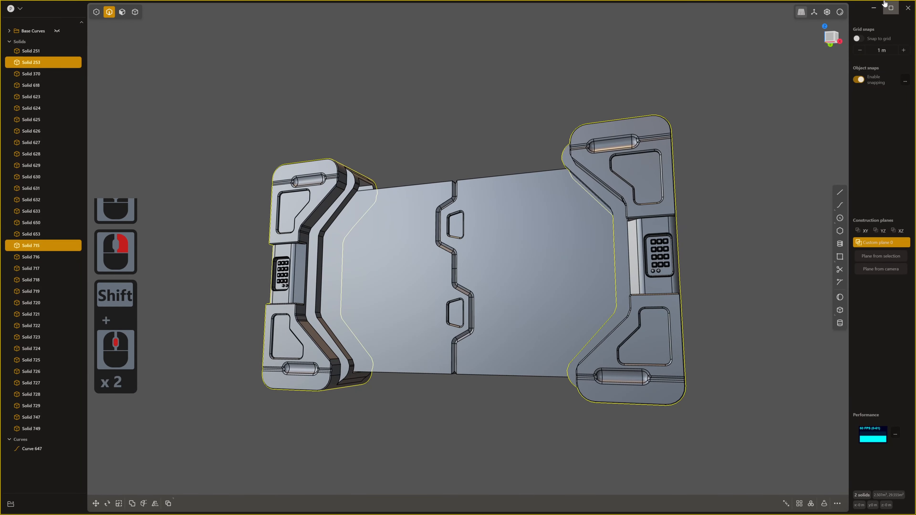
right_click(841, 15)
left_click(845, 67)
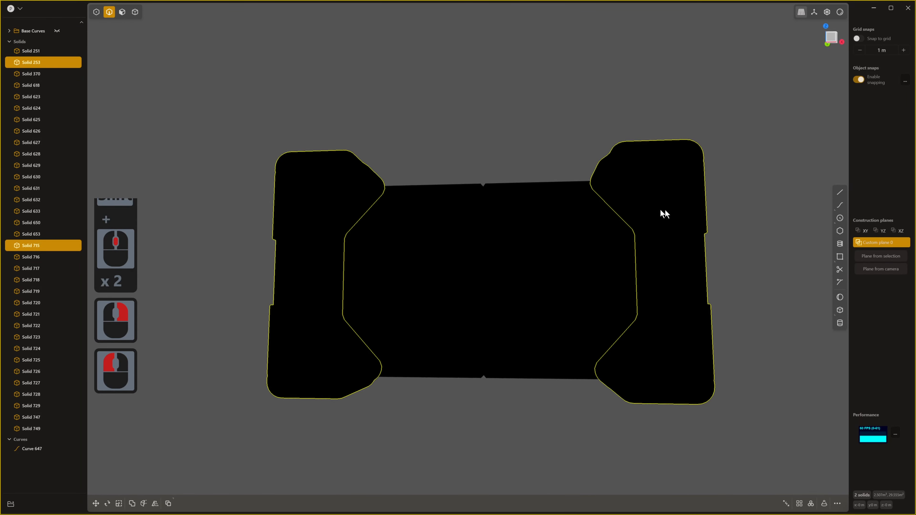
middle_click_drag(665, 210, 731, 215)
left_click(732, 212)
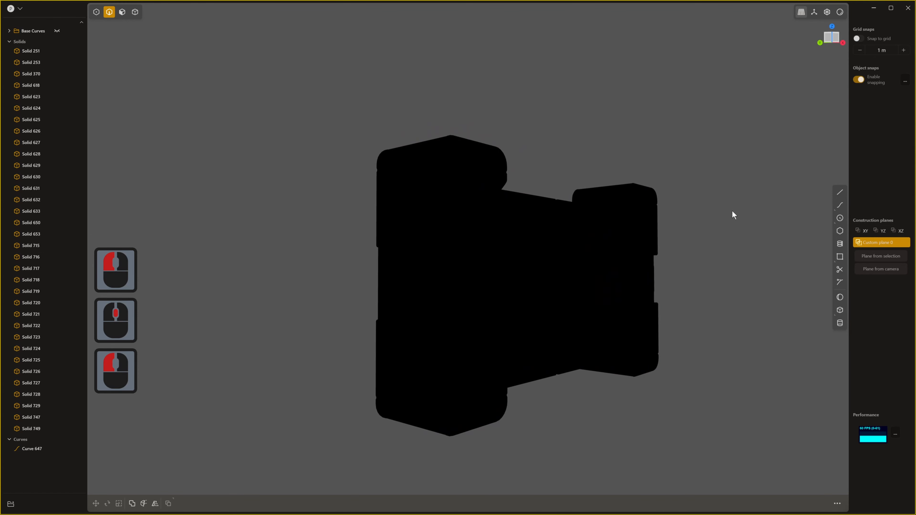
right_click(841, 12)
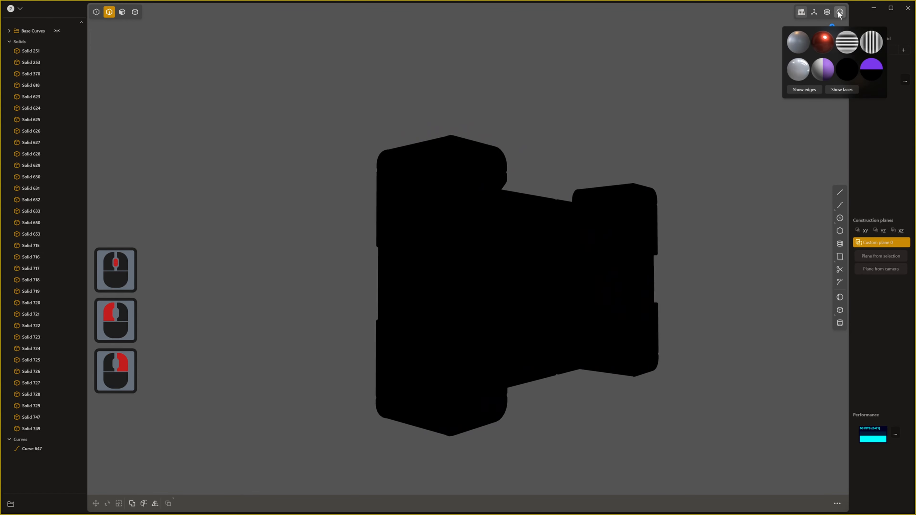
left_click(798, 41)
middle_click_drag(688, 190, 658, 197)
key("alt+z")
key("alt+z")
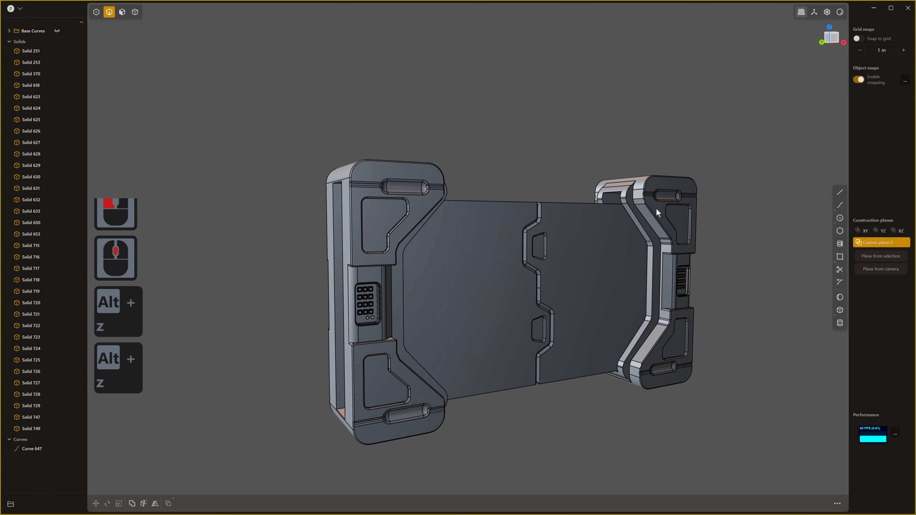
key("alt")
- Set the viewport render material to glossy red to present the finished door
right_click(841, 12)
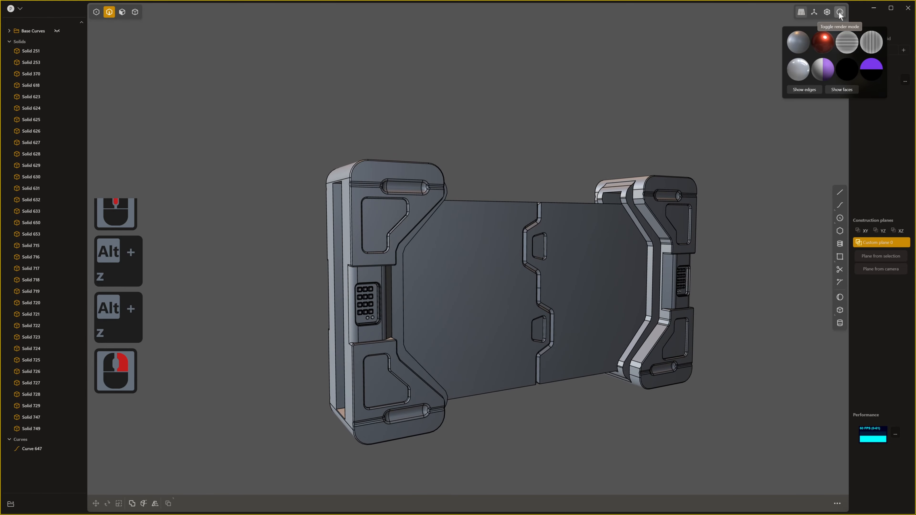
right_click(841, 12)
left_click(823, 48)
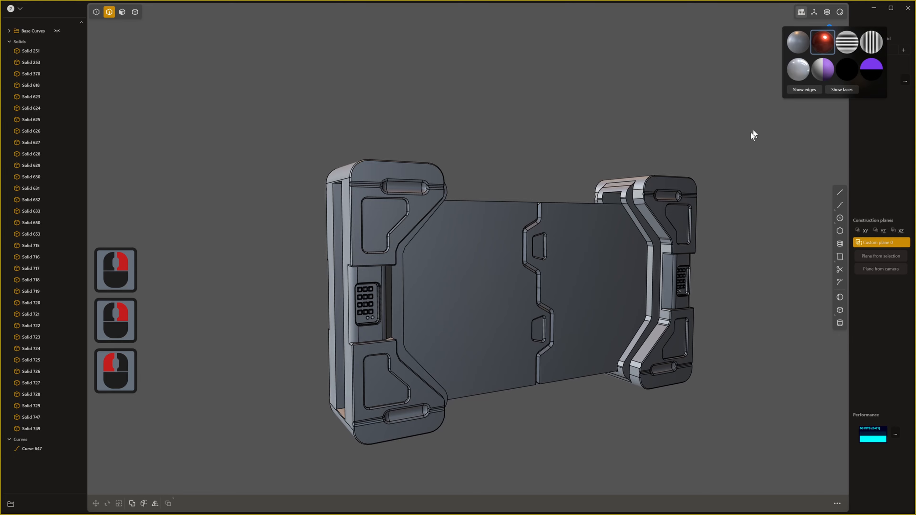
middle_click_drag(721, 165, 723, 192)
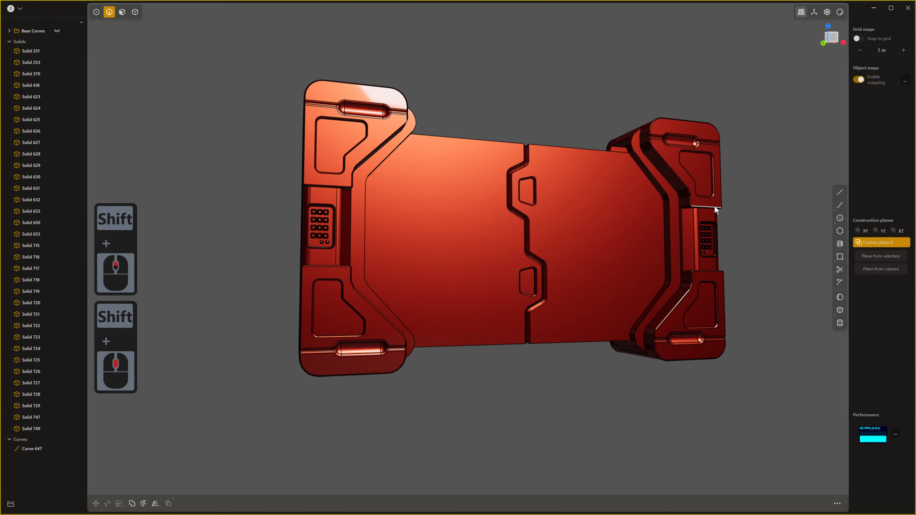